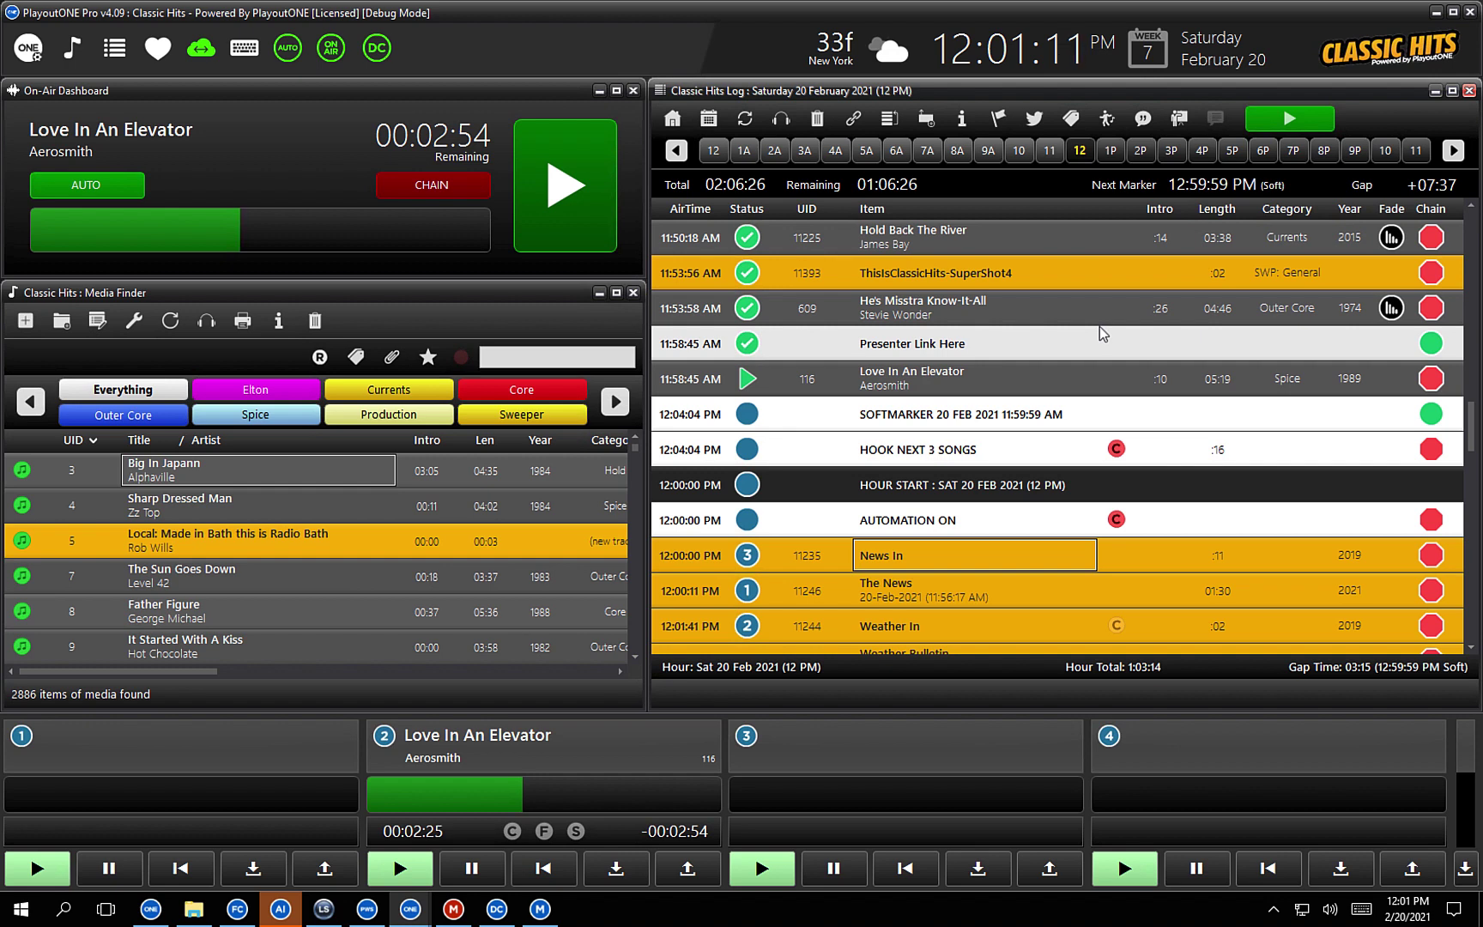
Go to the 4 PM hour of the Classic Hits log and open the Mixdown dialog for it
{"action": "left_click", "coordinate": [1202, 151]}
{"action": "scroll", "coordinate": [1059, 407], "scroll_direction": "down", "scroll_amount": 3}
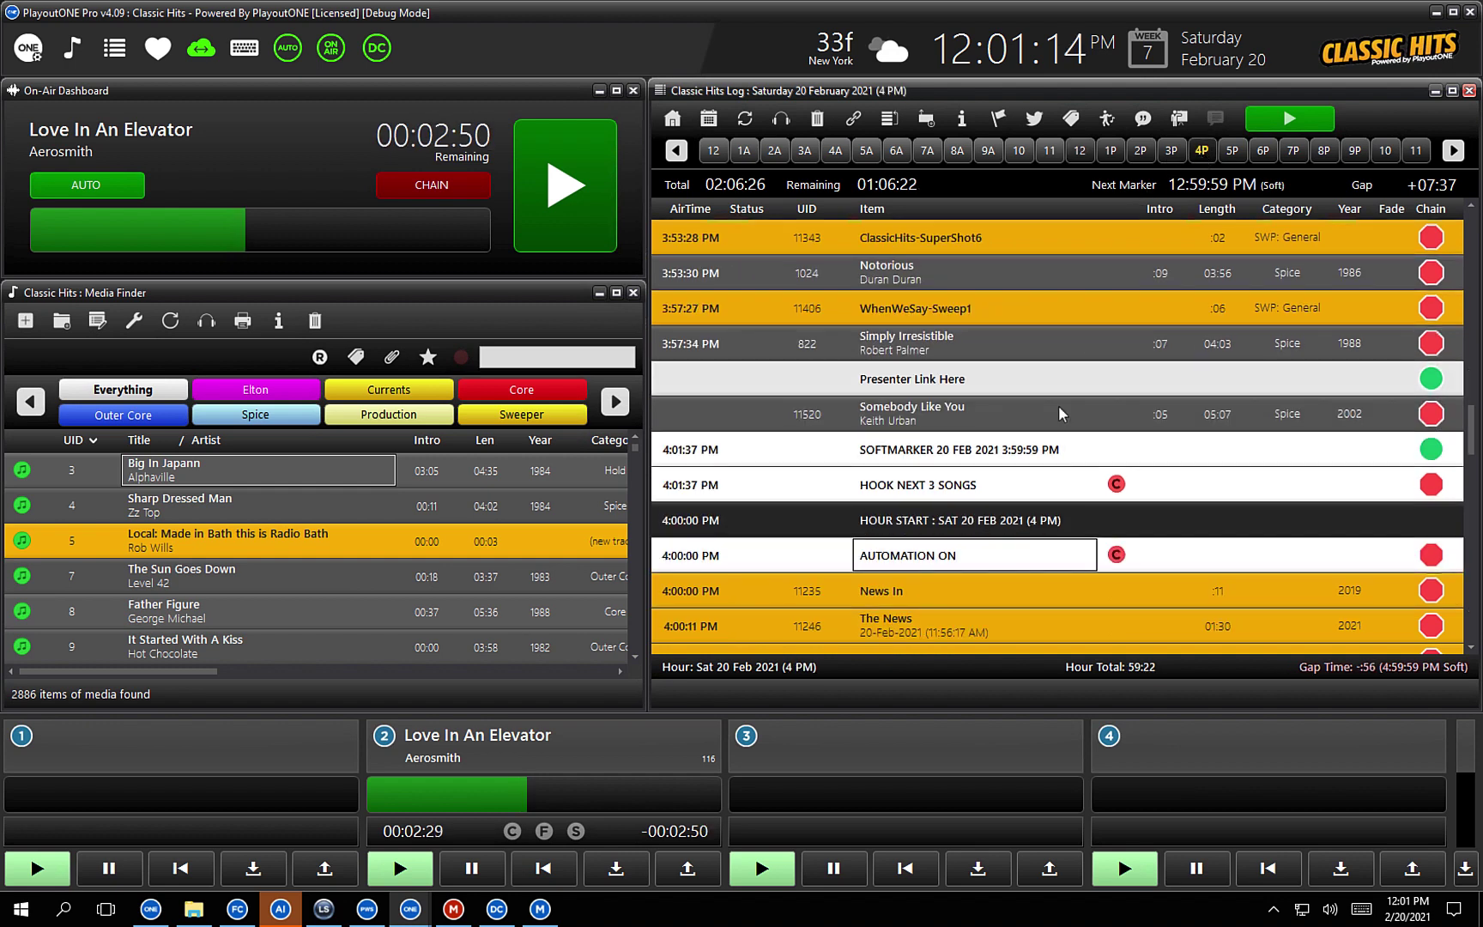
{"action": "scroll", "coordinate": [1061, 414], "scroll_direction": "down", "scroll_amount": 4}
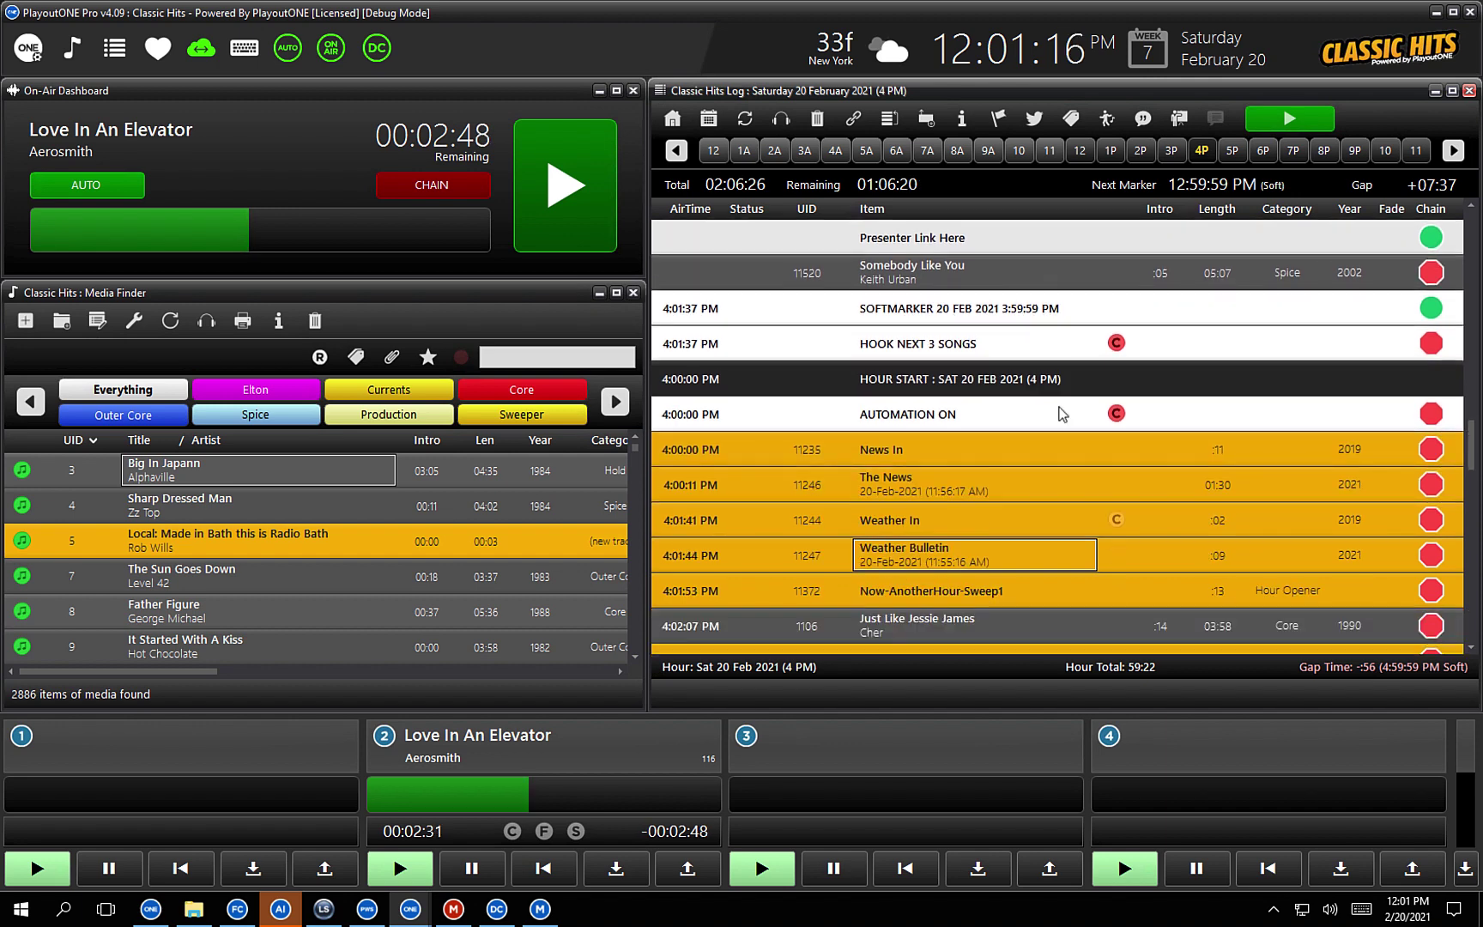
{"action": "scroll", "coordinate": [1060, 407], "scroll_direction": "down", "scroll_amount": 2}
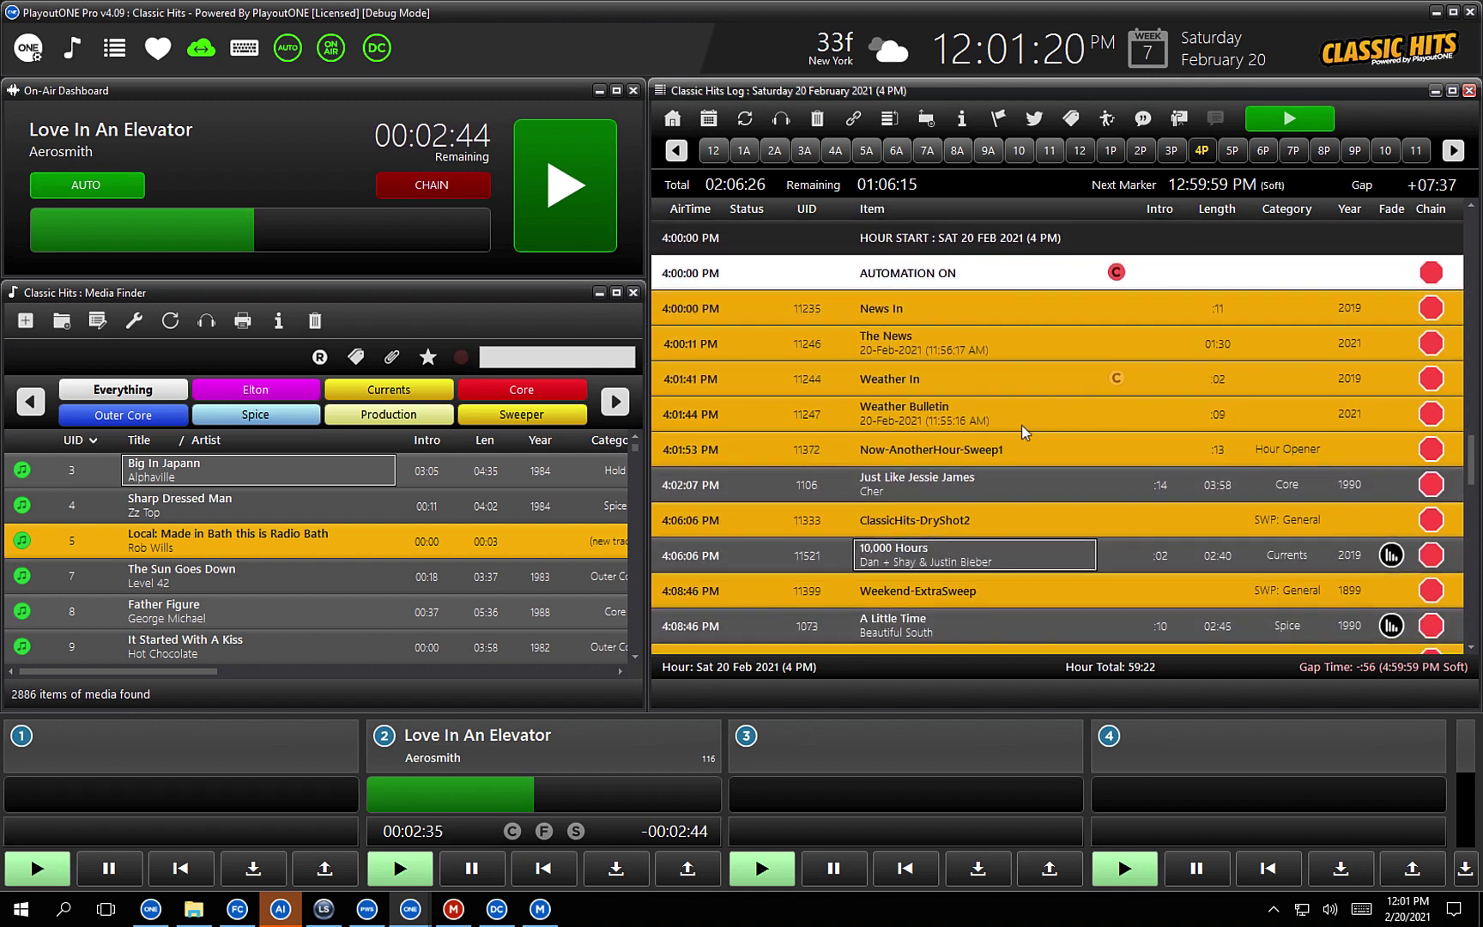
{"action": "scroll", "coordinate": [1021, 425], "scroll_direction": "down", "scroll_amount": 2}
{"action": "scroll", "coordinate": [1021, 425], "scroll_direction": "down", "scroll_amount": 3}
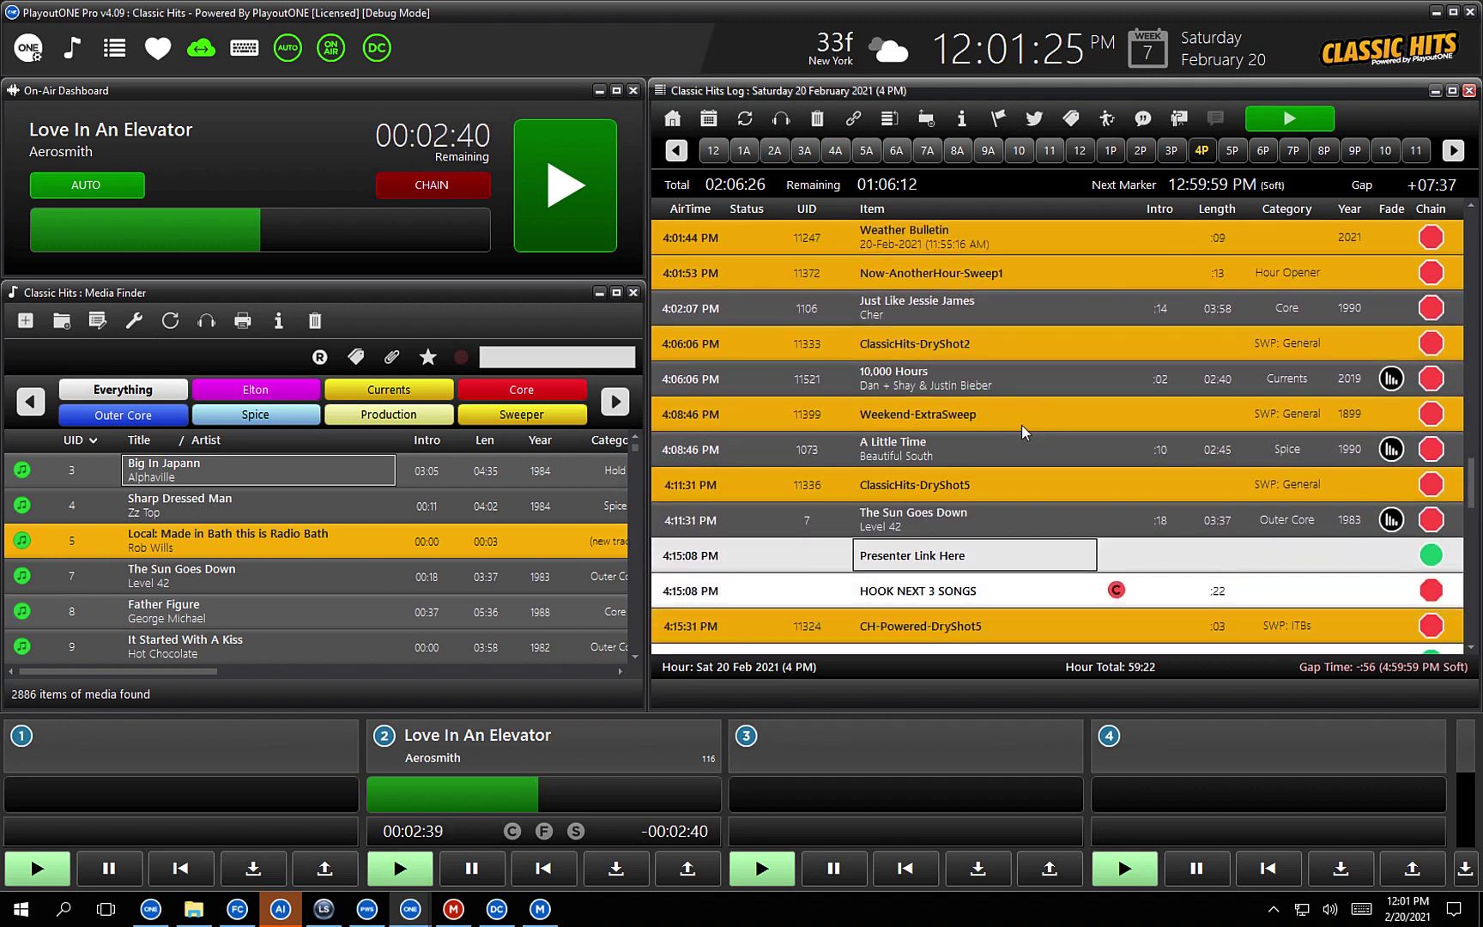
{"action": "scroll", "coordinate": [1020, 424], "scroll_direction": "down", "scroll_amount": 2}
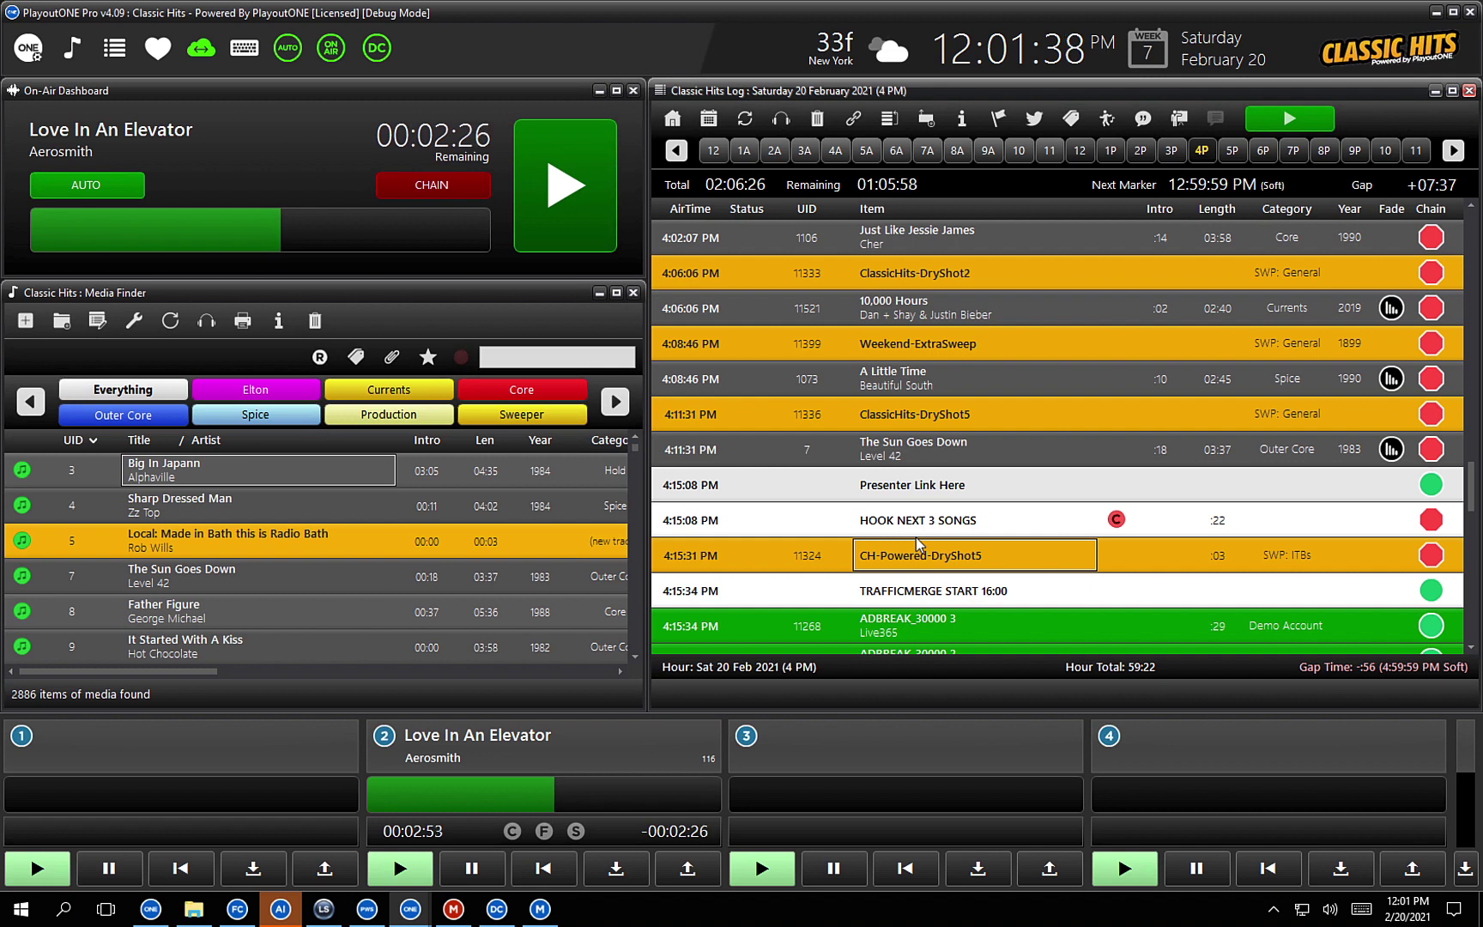
{"action": "right_click", "coordinate": [955, 415]}
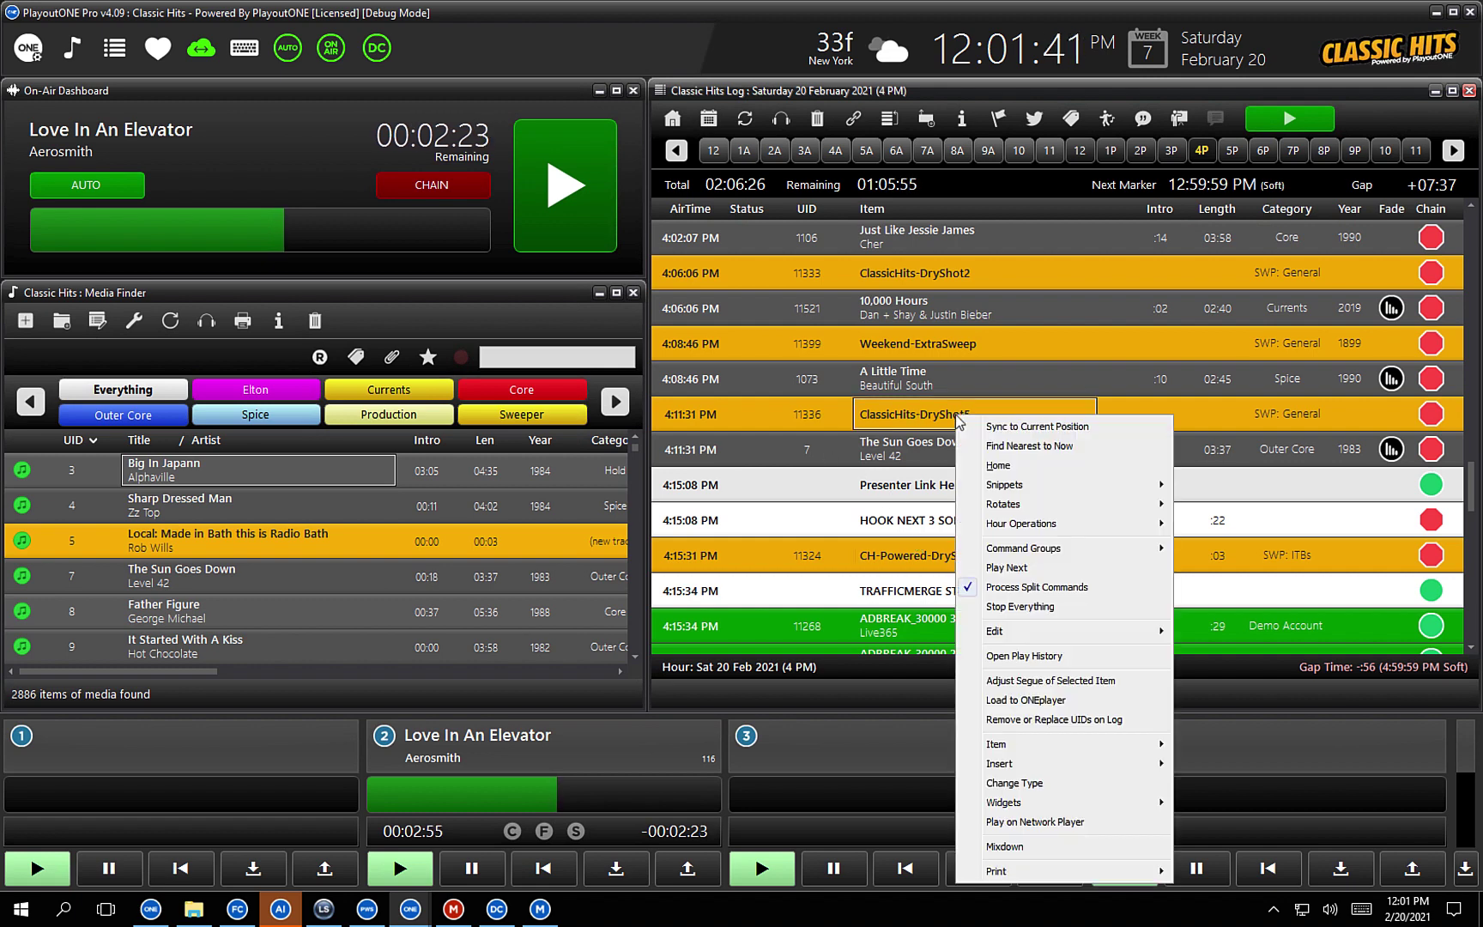
{"action": "left_click", "coordinate": [1022, 848]}
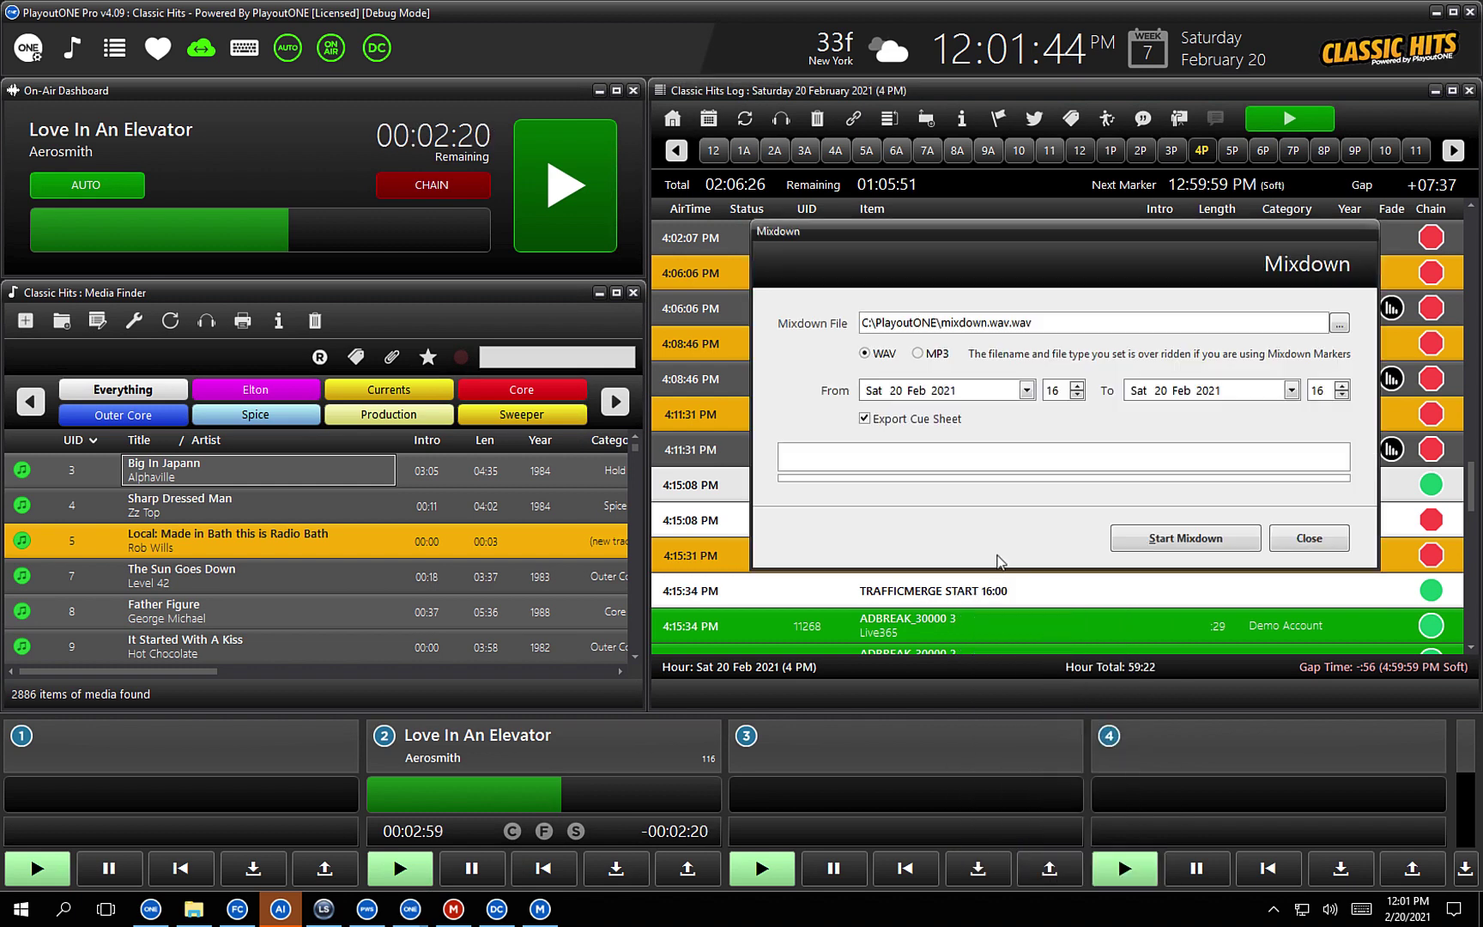
Set the mixdown file to Test Mixdown on the Desktop, saved as Mixdown WAV
{"action": "left_click", "coordinate": [1340, 323]}
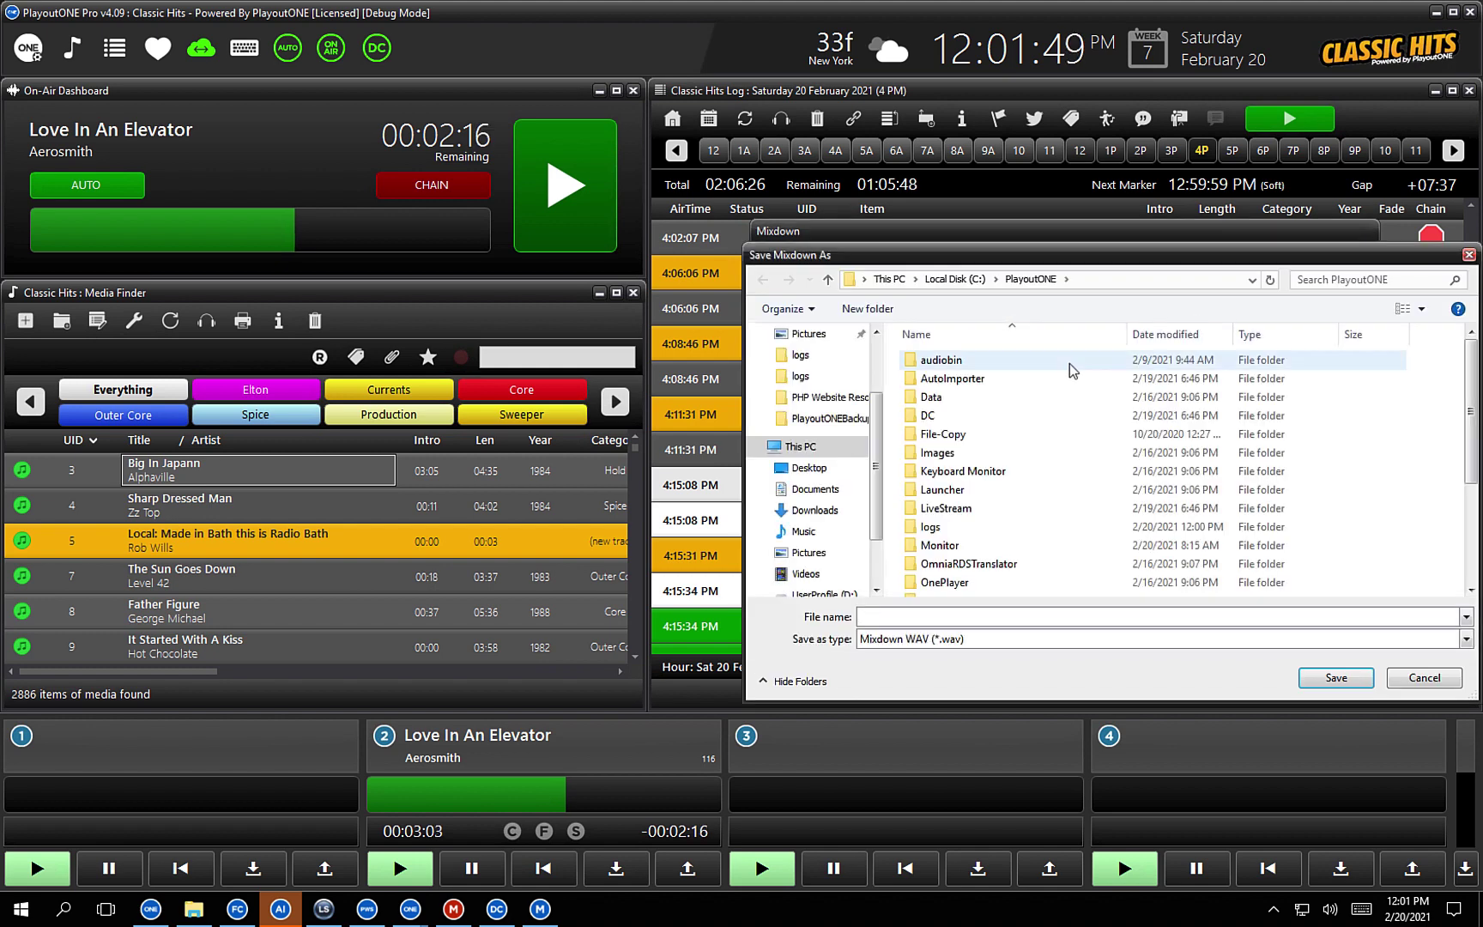
{"action": "left_click", "coordinate": [833, 471]}
{"action": "left_click", "coordinate": [920, 617]}
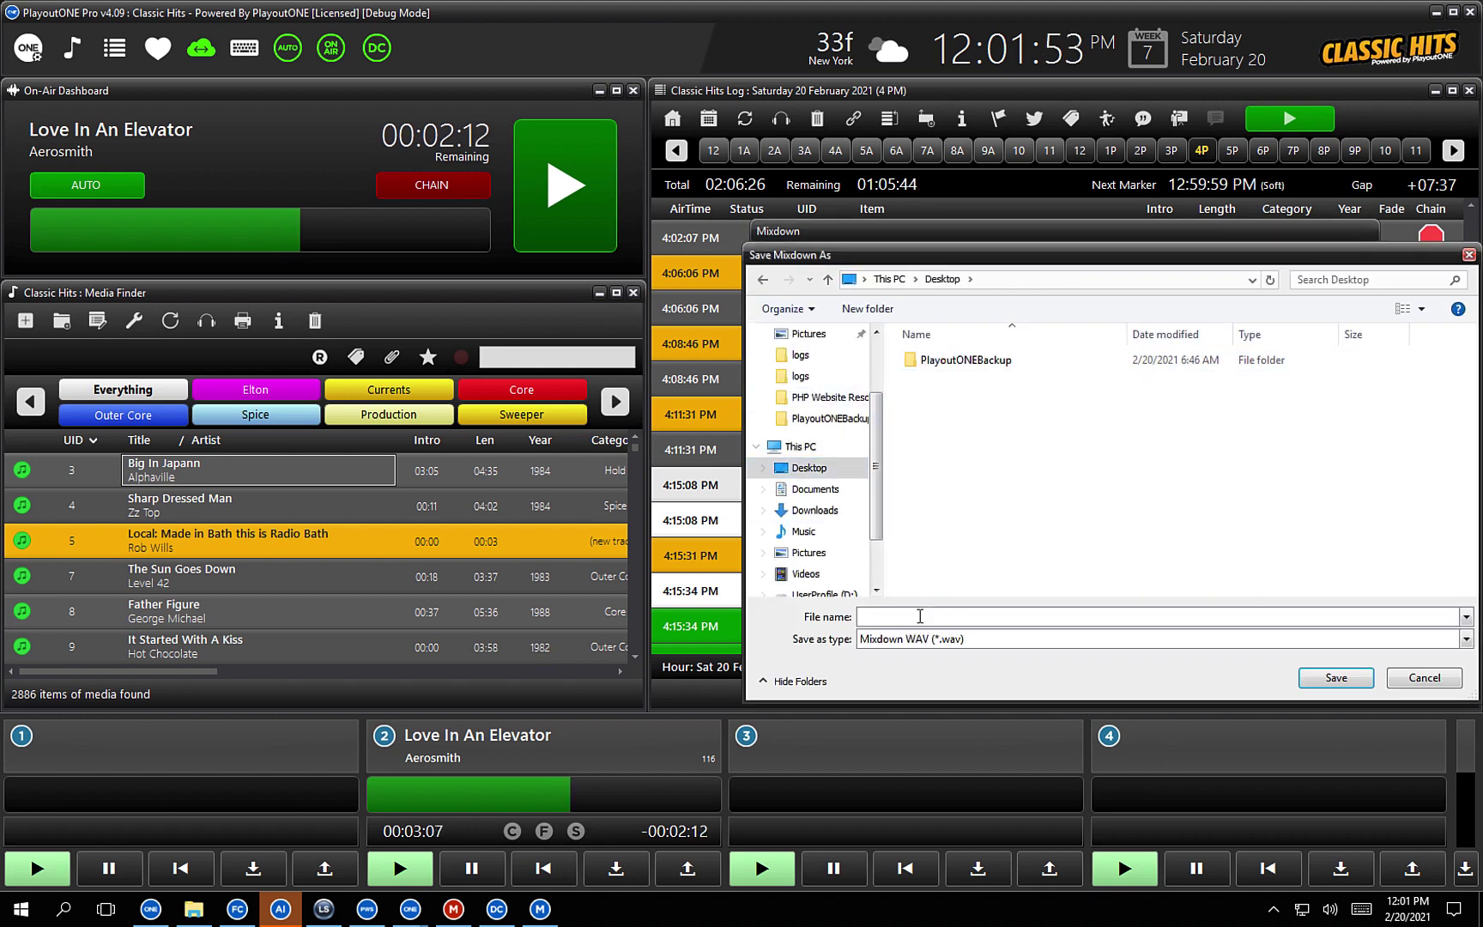
{"action": "type", "text": "Test Mixdo"}
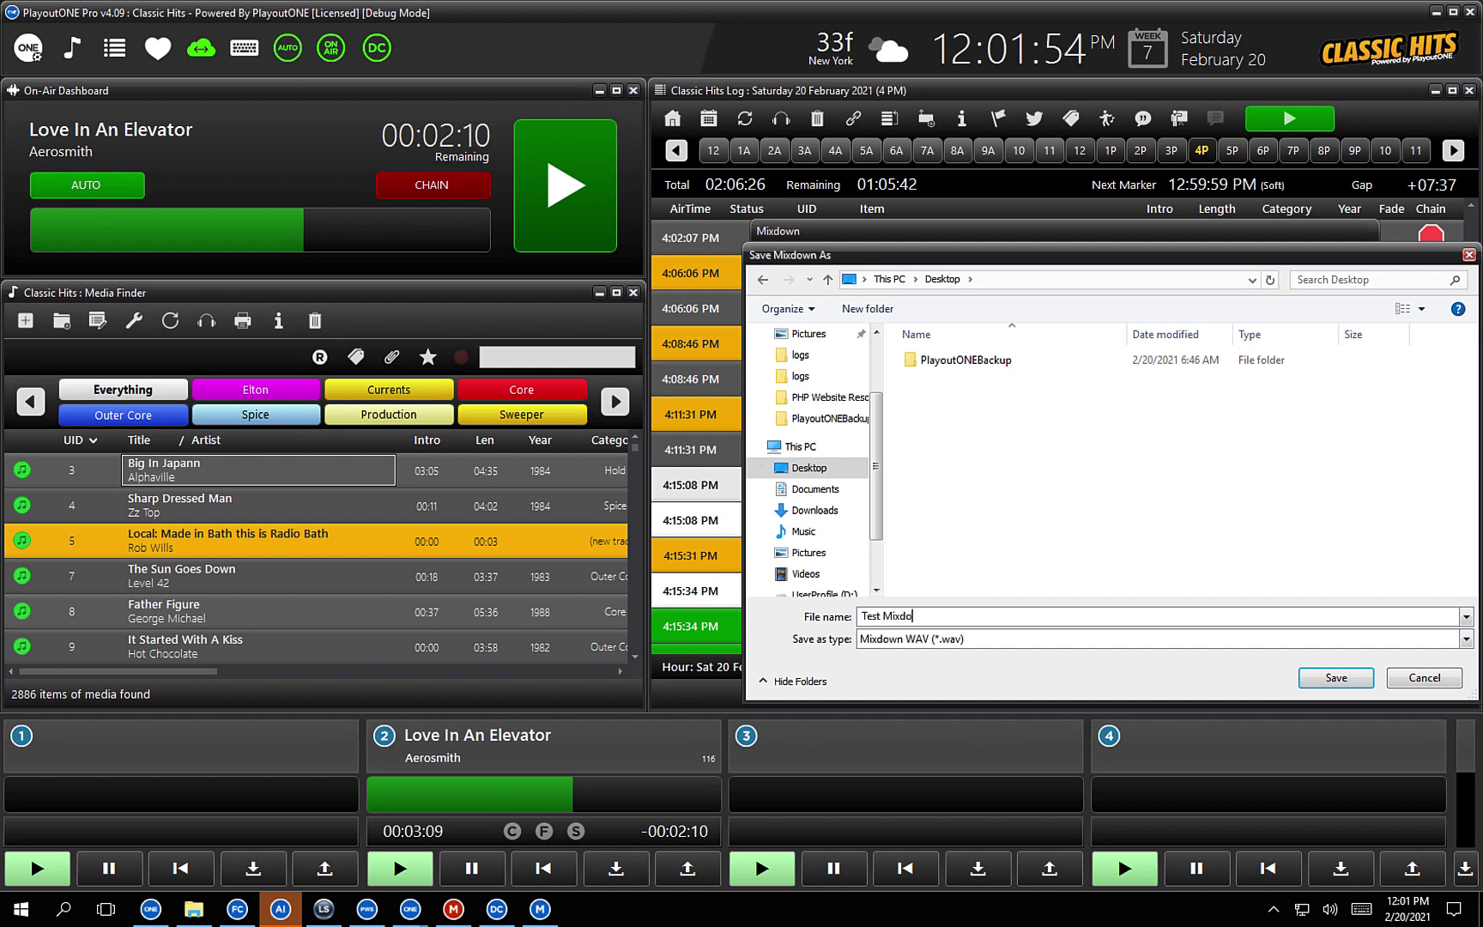
{"action": "type", "text": "wn"}
{"action": "left_click", "coordinate": [940, 643]}
{"action": "left_click", "coordinate": [940, 643]}
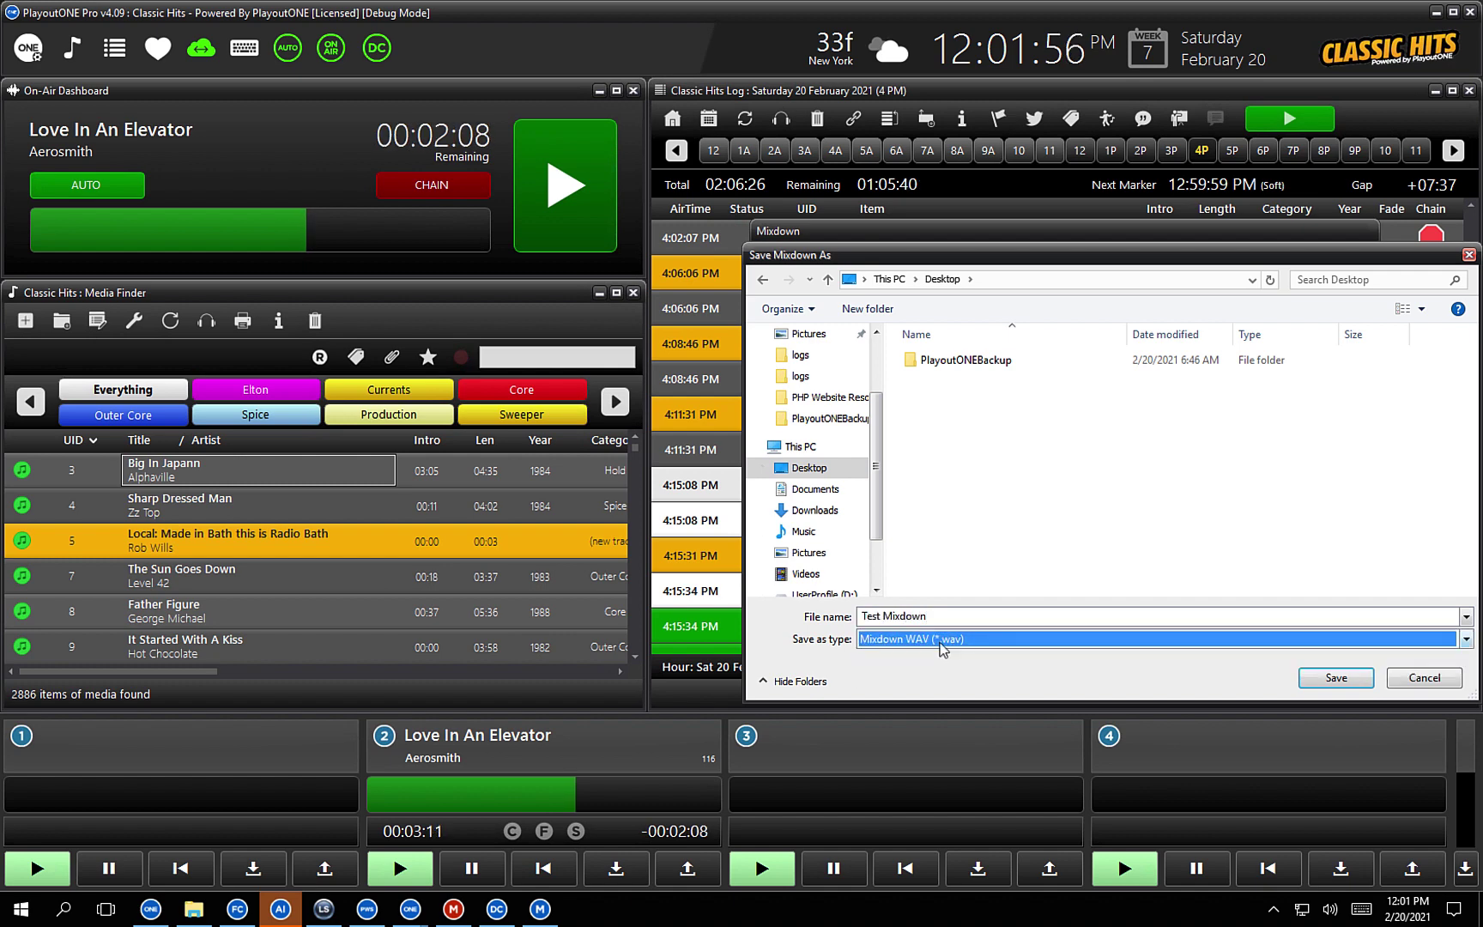
{"action": "left_click", "coordinate": [1337, 678]}
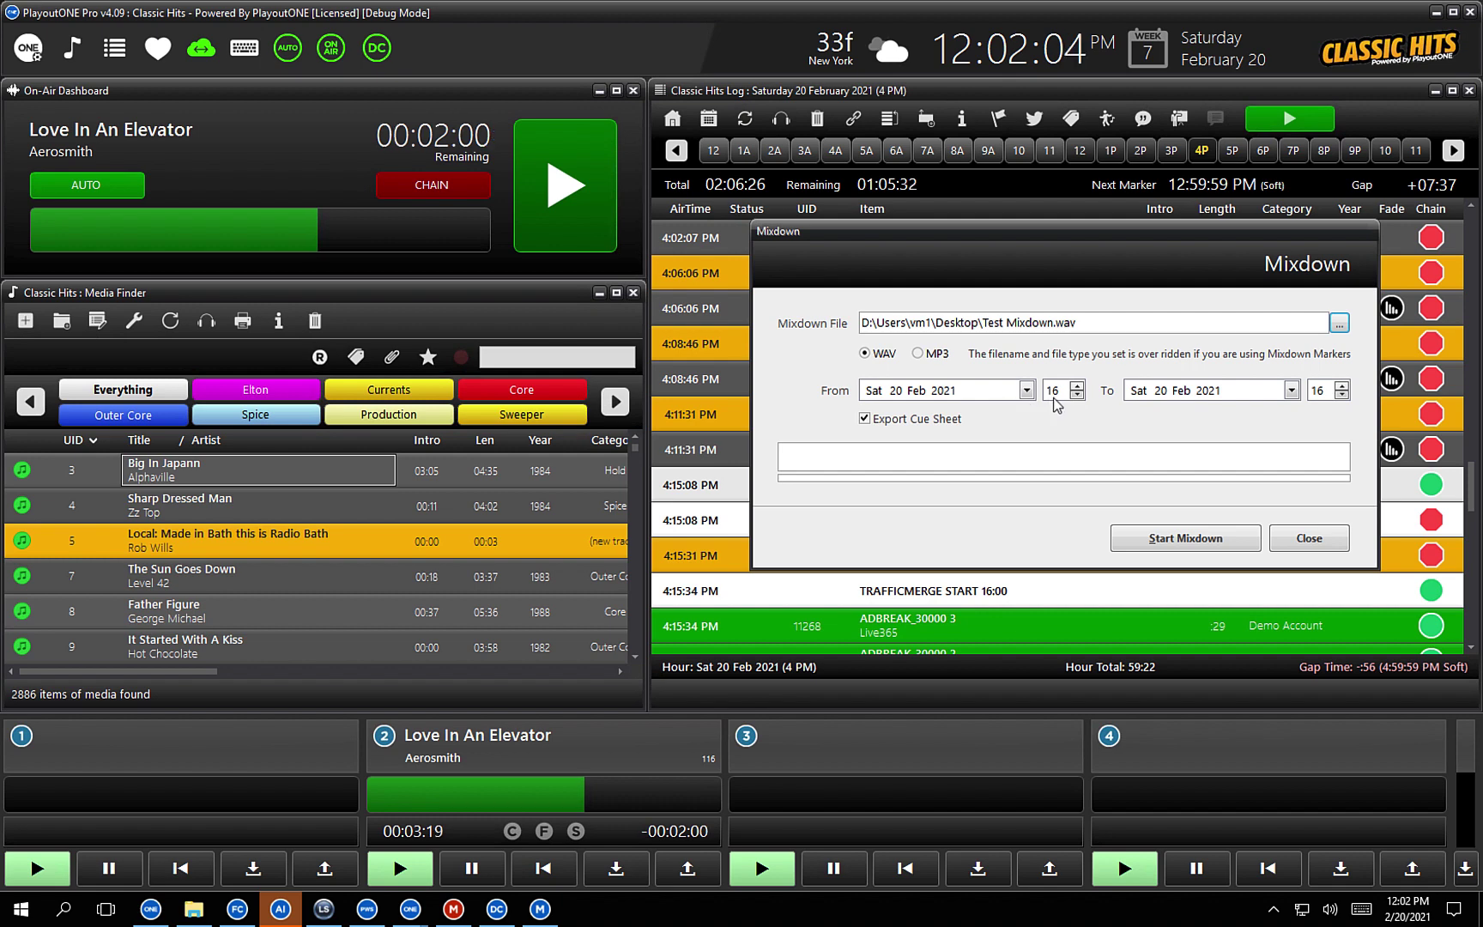
Run the mixdown for hour 16 of 20 Feb 2021 with the cue sheet exported, and close the dialog
{"action": "left_click", "coordinate": [1155, 530]}
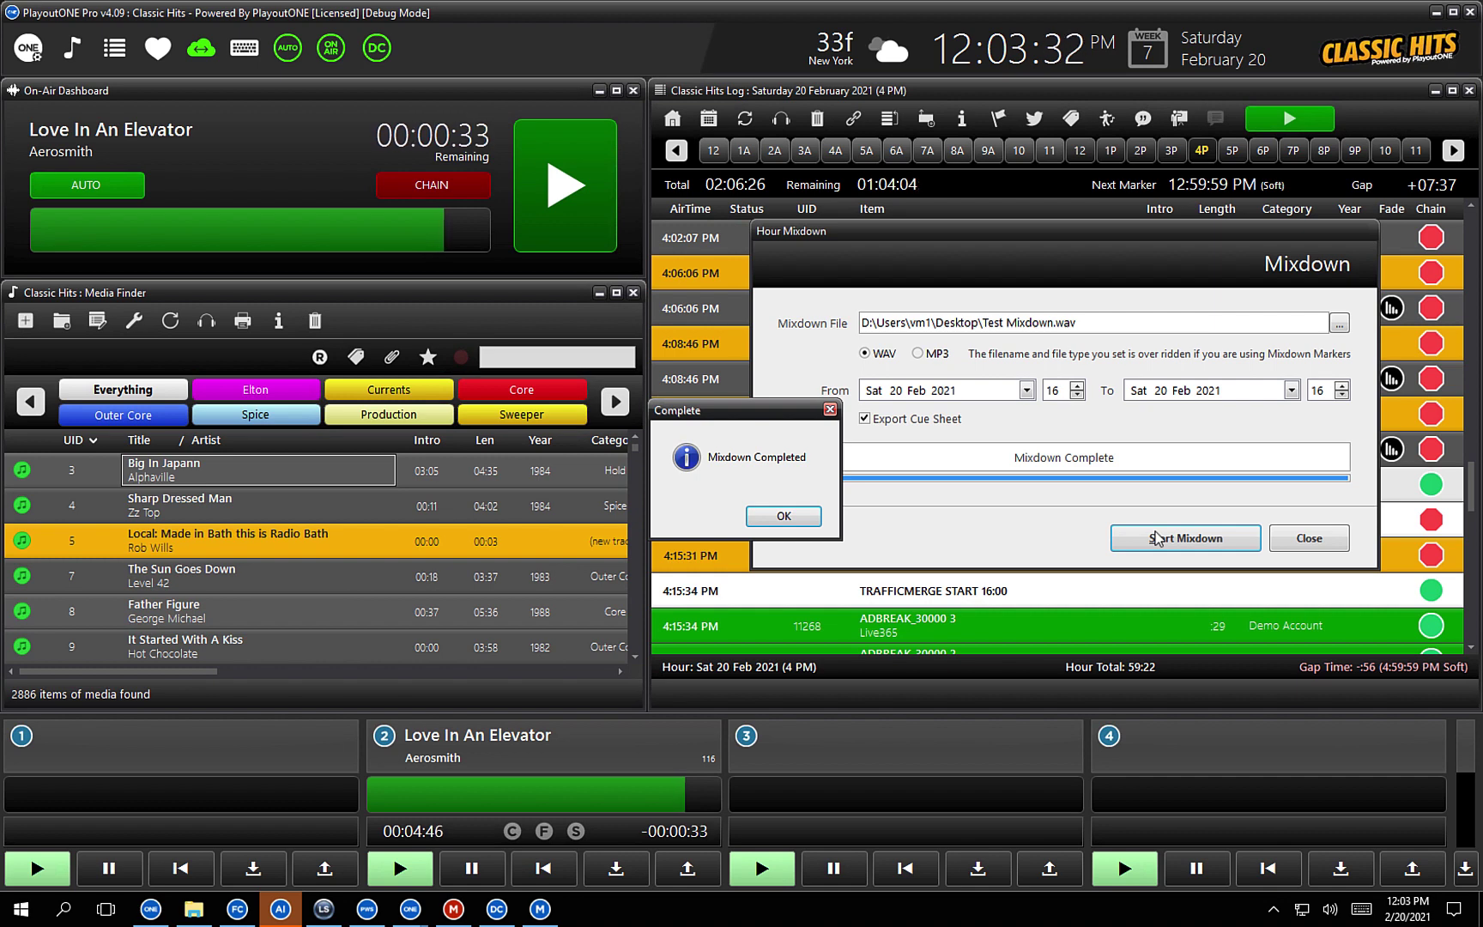
{"action": "left_click", "coordinate": [780, 517]}
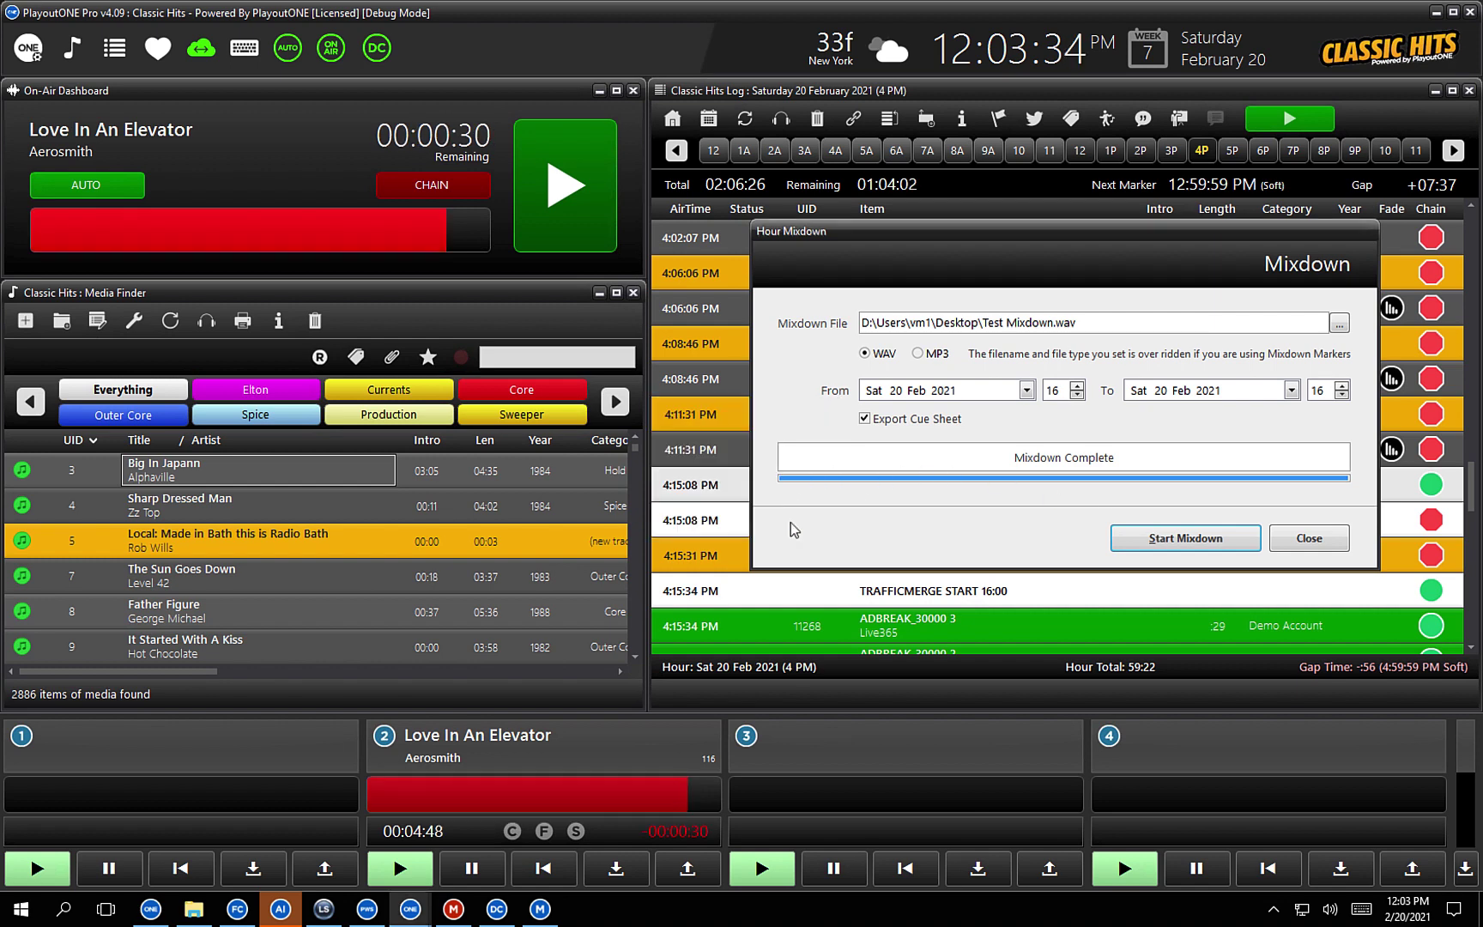
{"action": "left_click", "coordinate": [1309, 539]}
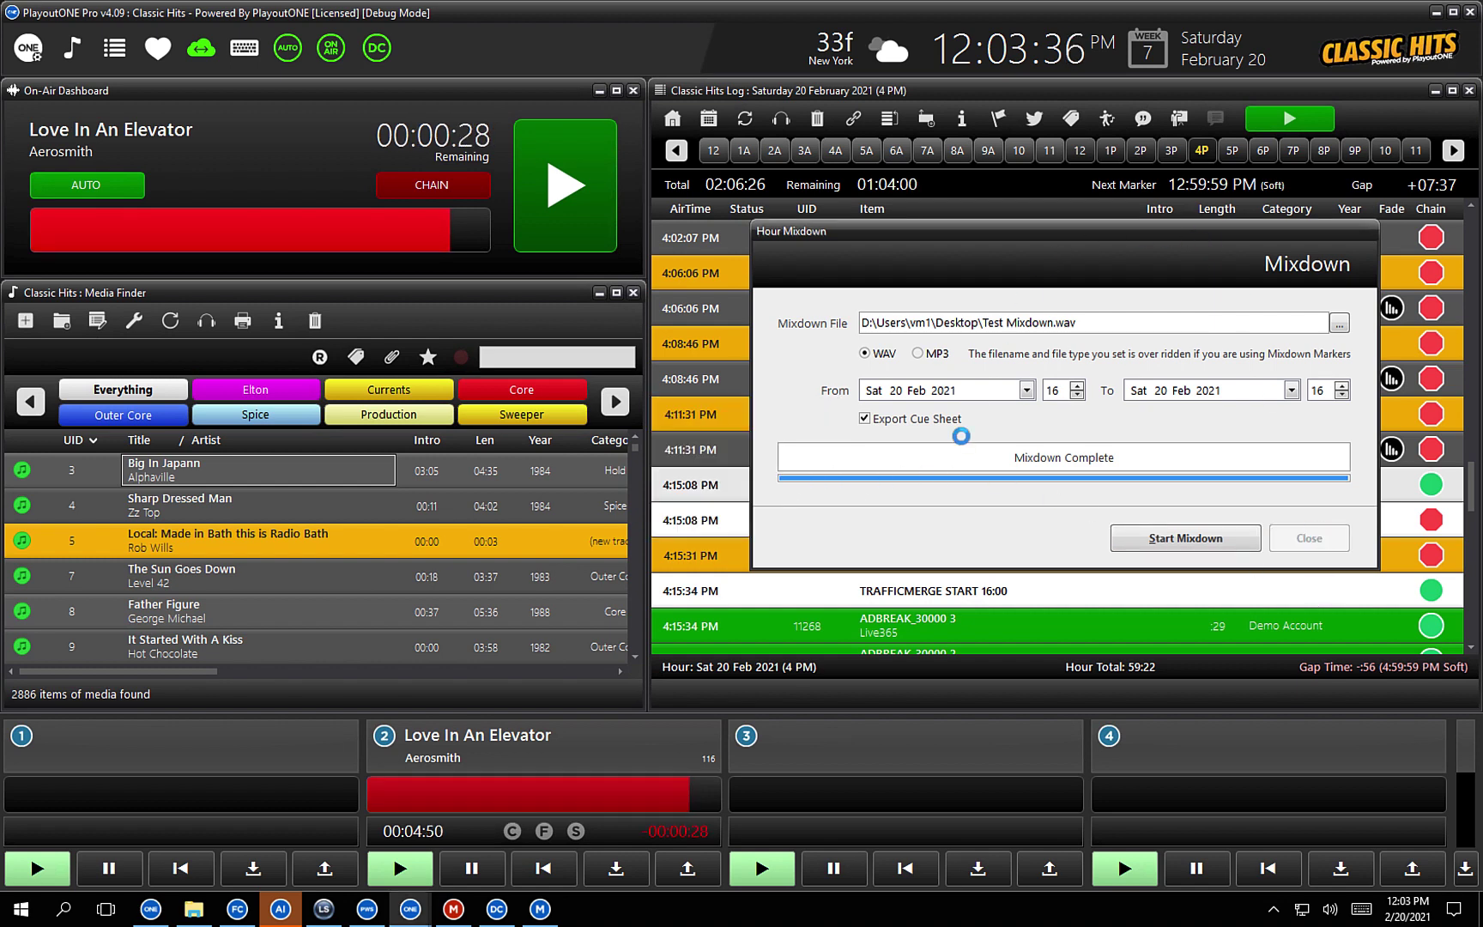
Switch to File Explorer and locate Test Mixdown.wav on the Desktop
{"action": "left_click", "coordinate": [193, 908]}
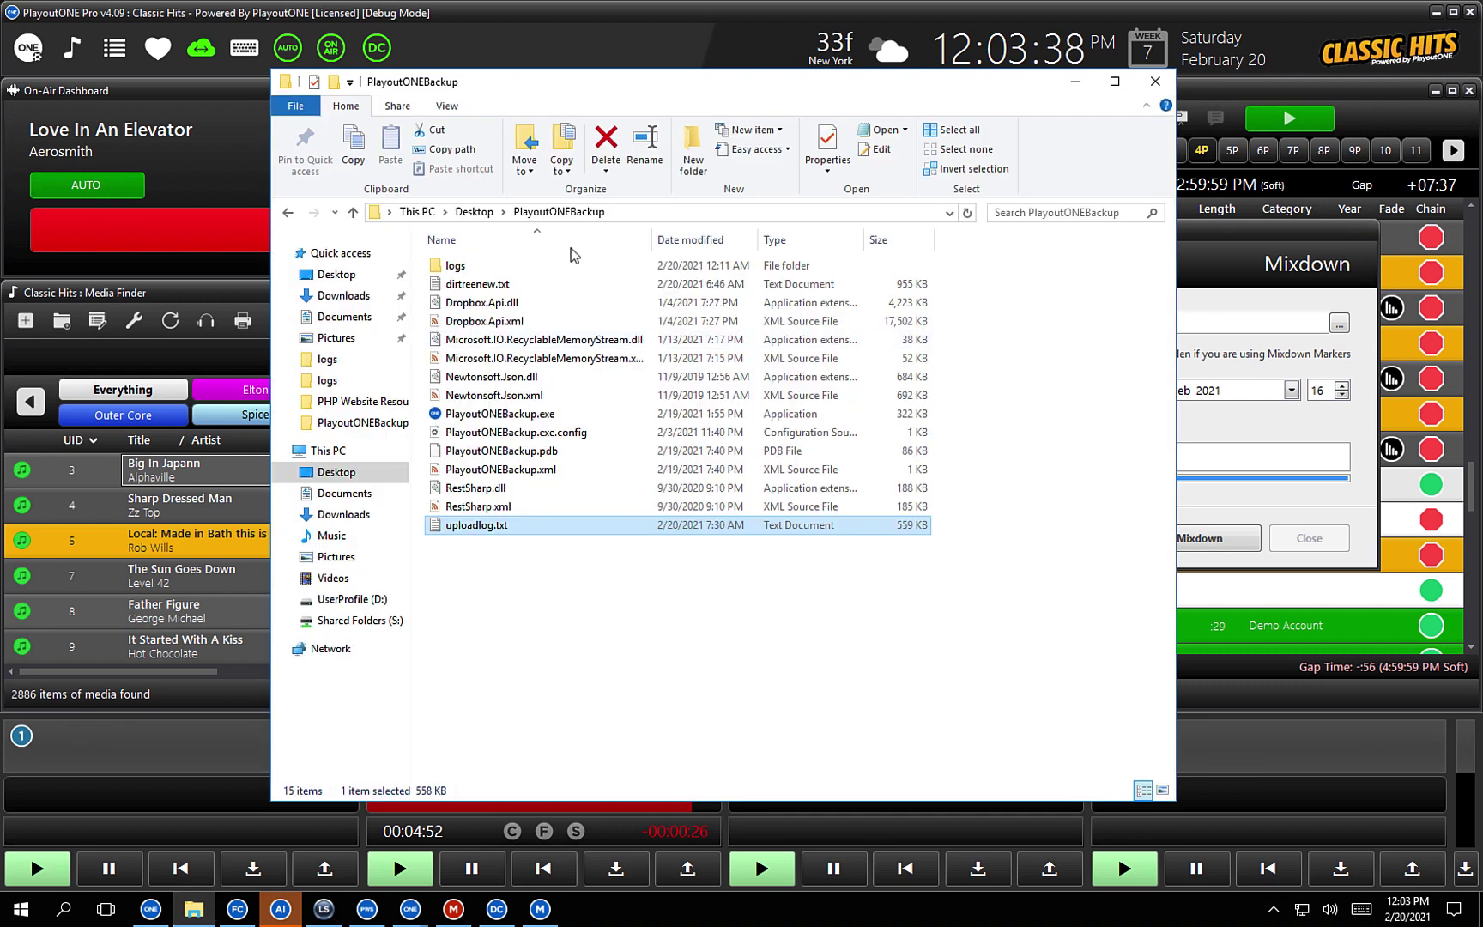
{"action": "left_click", "coordinate": [337, 274]}
{"action": "left_click", "coordinate": [525, 330]}
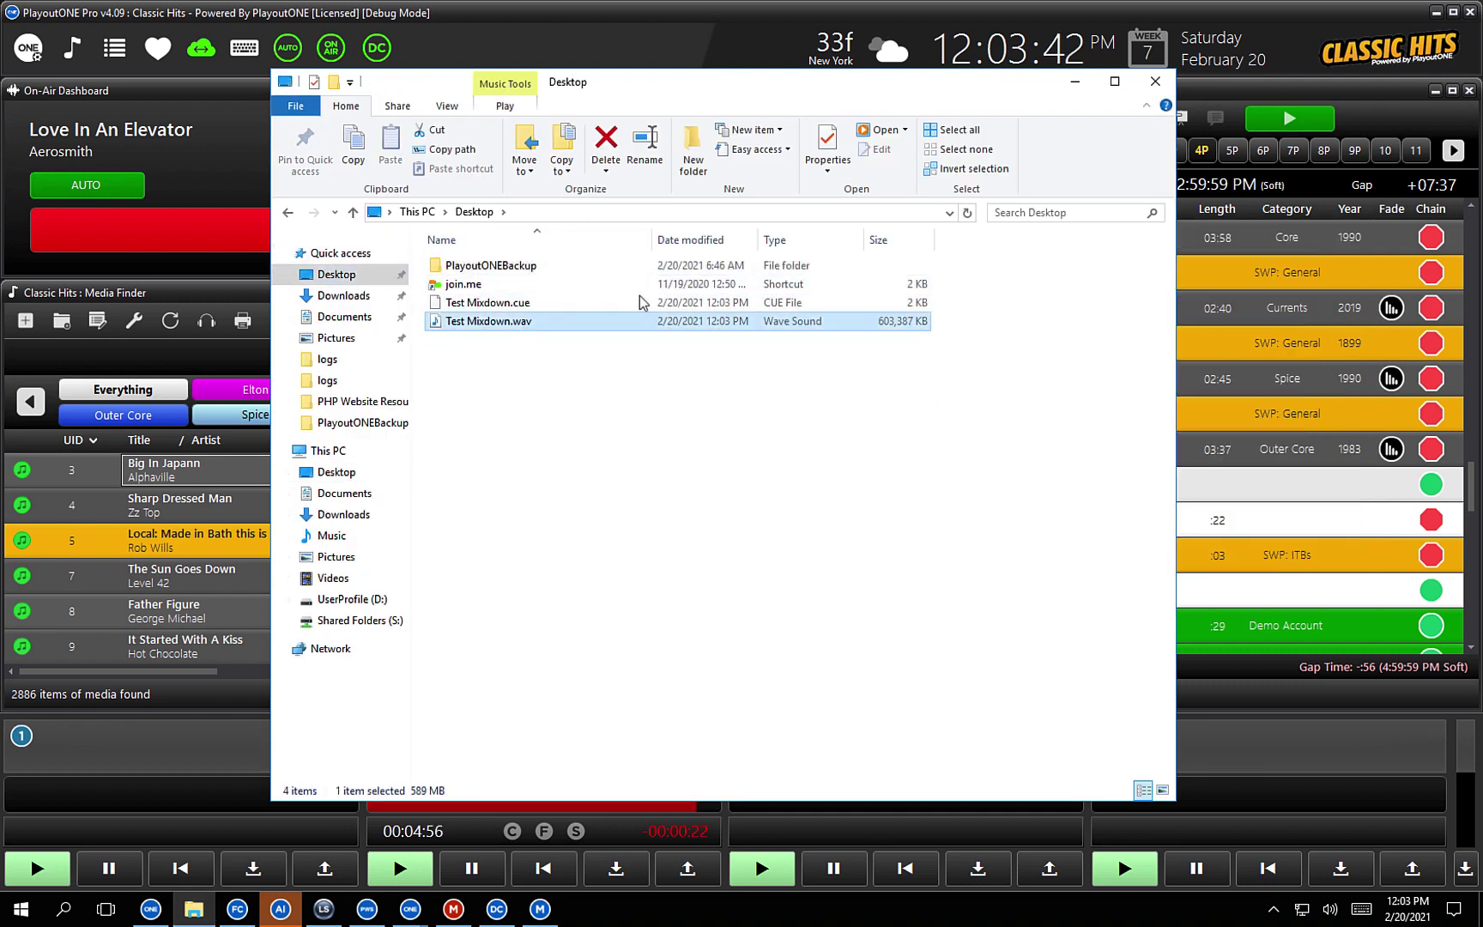
Open Test Mixdown.cue with Notepad, leaving it as the default app for .cue files
{"action": "left_click", "coordinate": [495, 304]}
{"action": "right_click", "coordinate": [495, 307]}
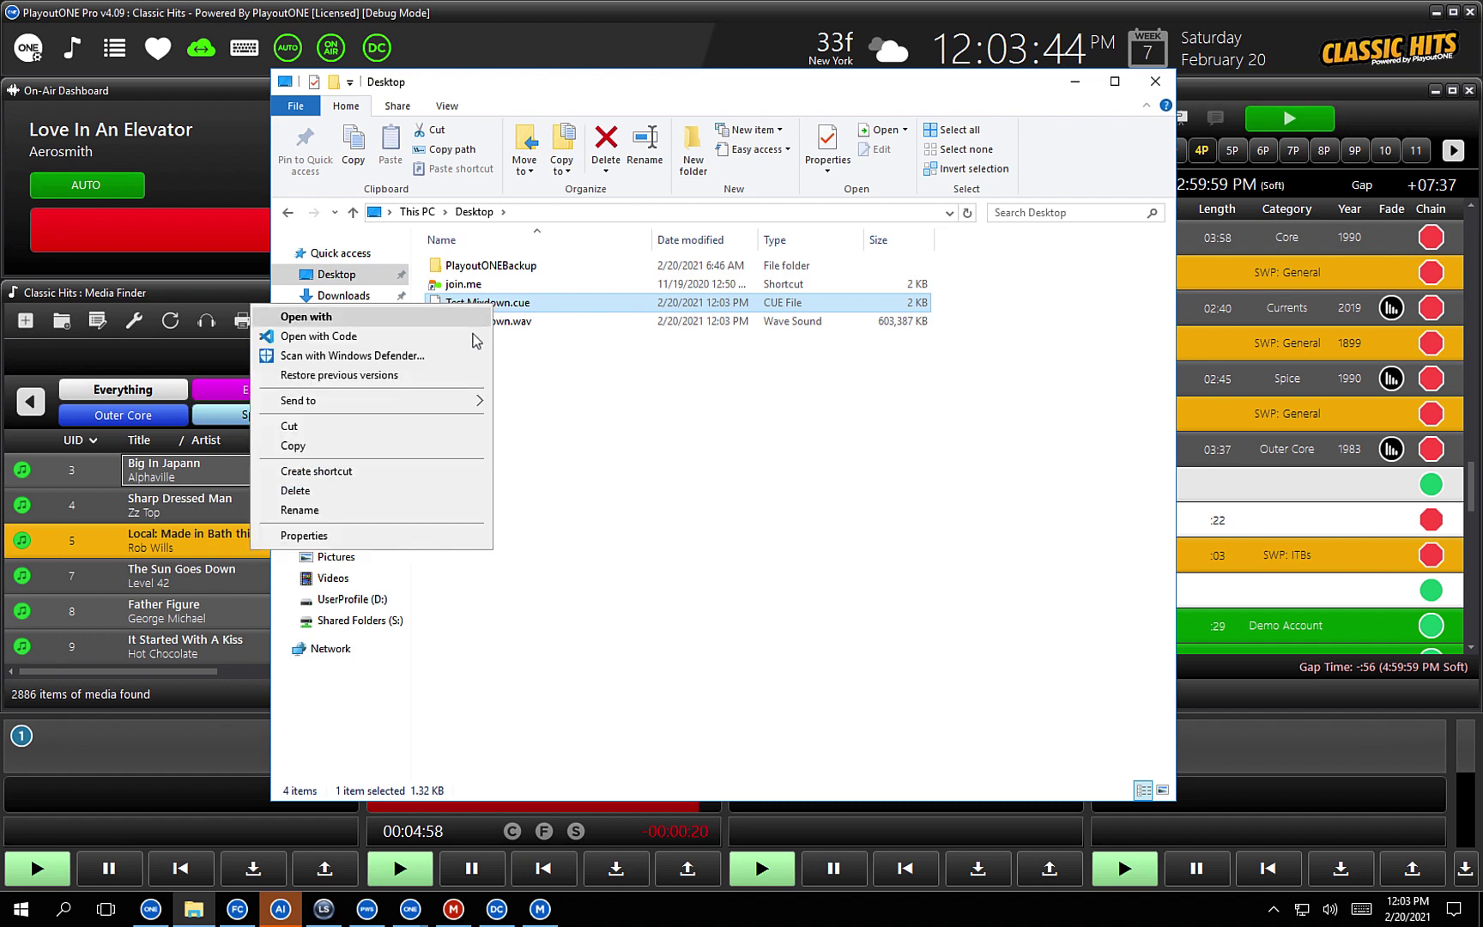
{"action": "mouse_move", "coordinate": [451, 403]}
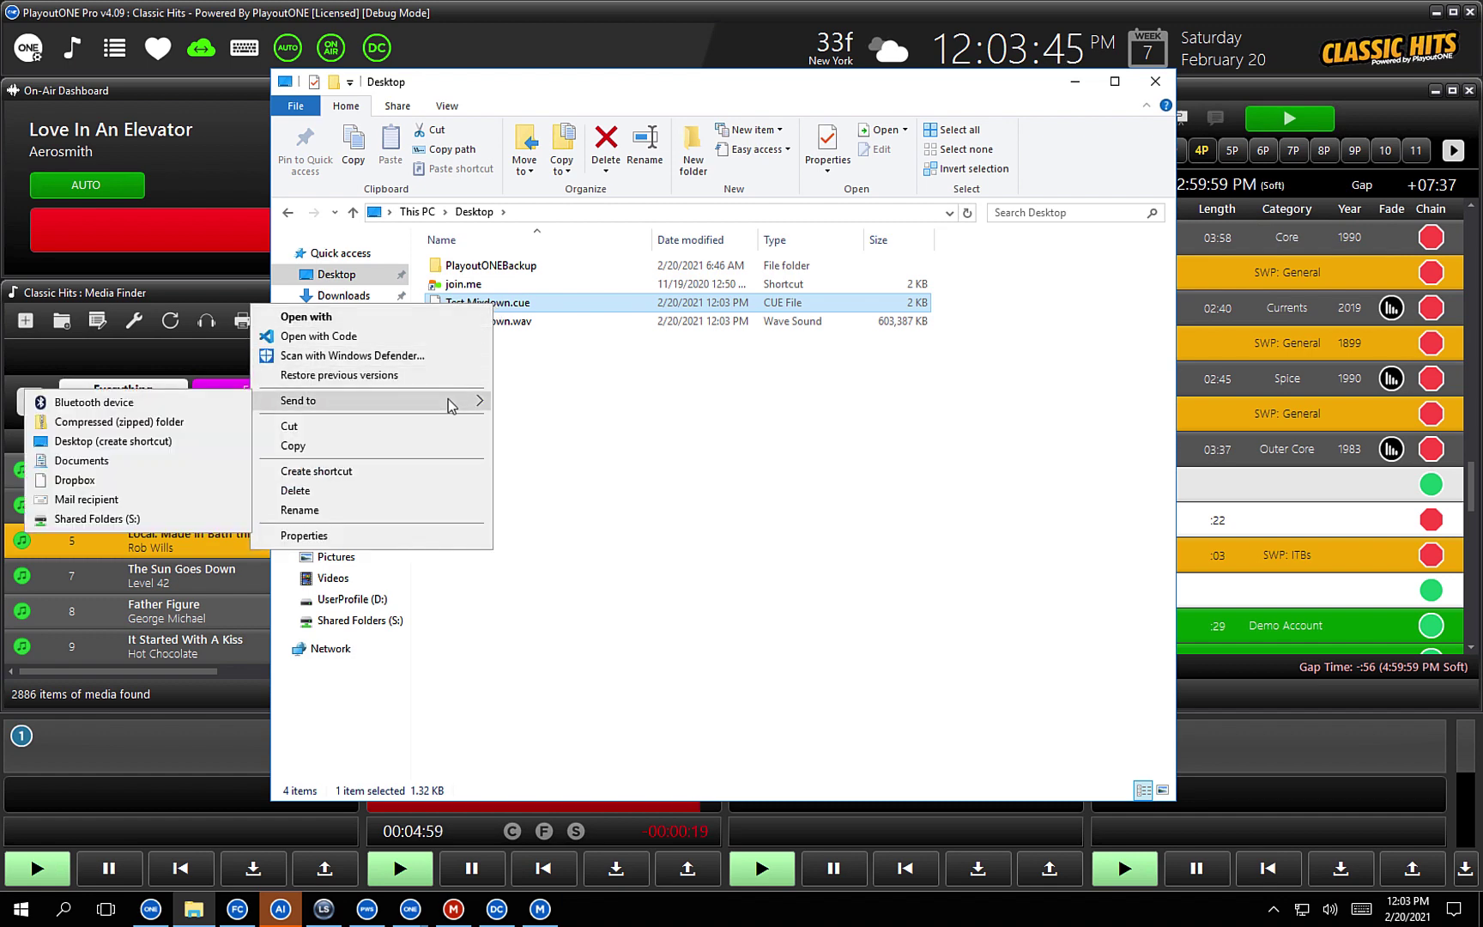
{"action": "left_click", "coordinate": [334, 317]}
{"action": "left_click", "coordinate": [627, 347]}
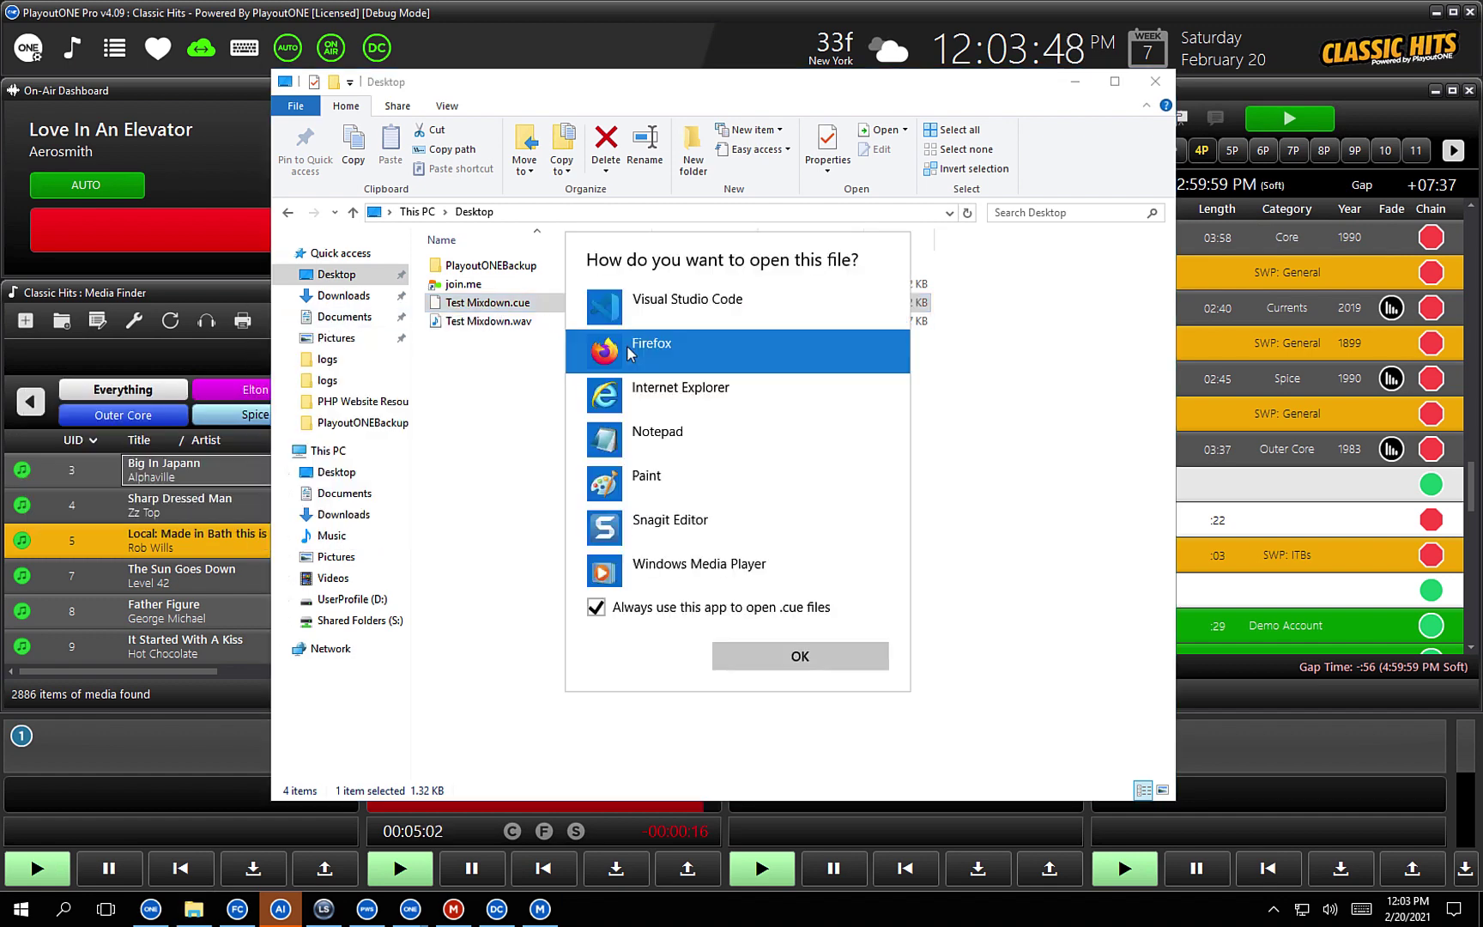
{"action": "left_click", "coordinate": [692, 444]}
{"action": "double_click", "coordinate": [692, 444]}
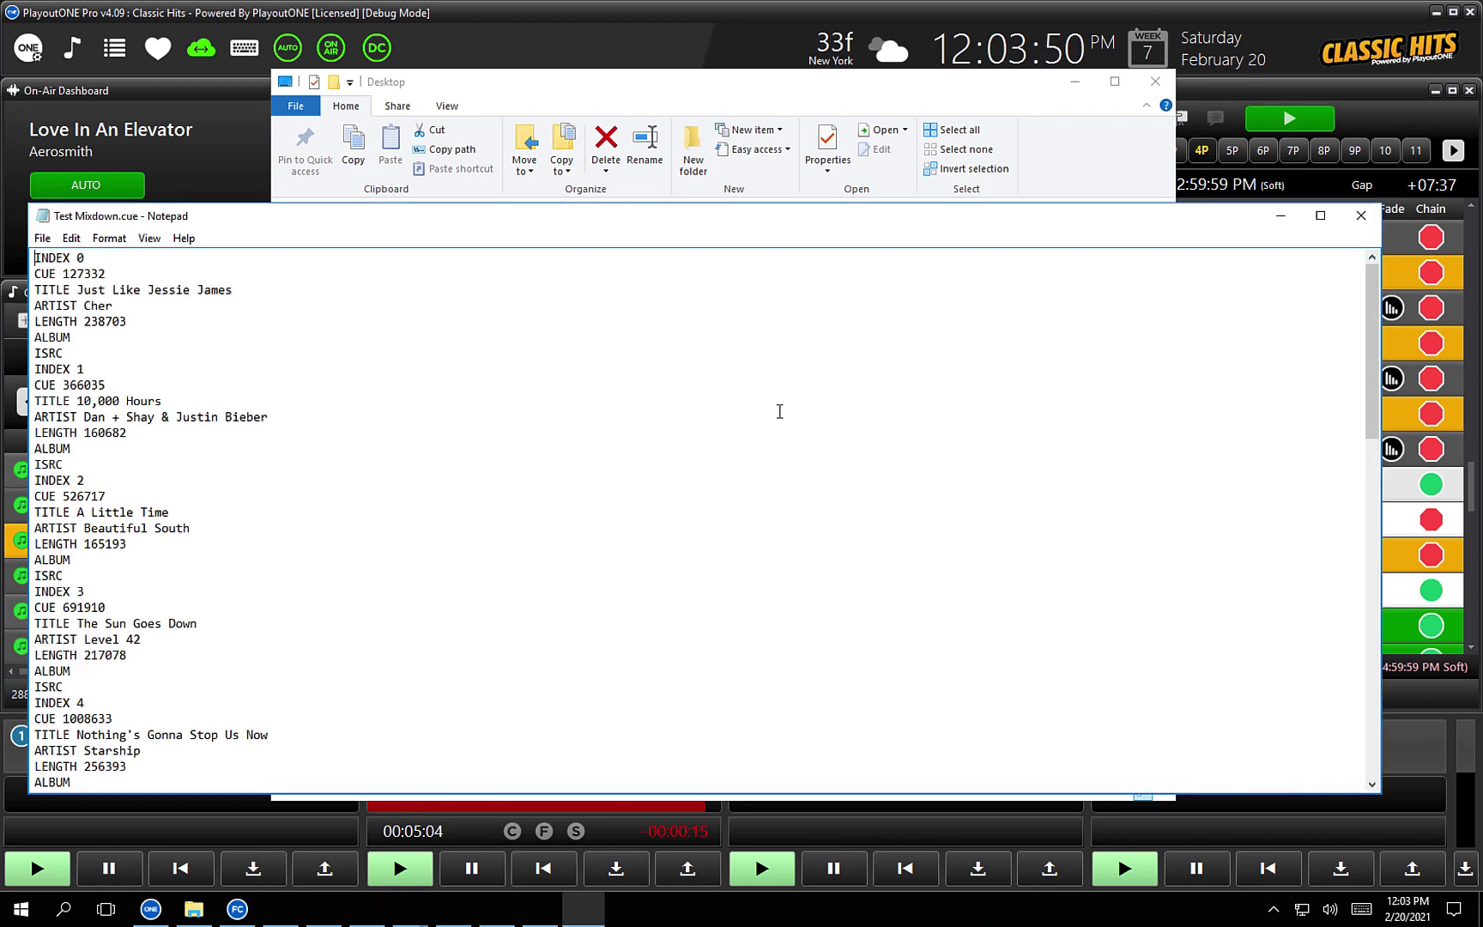
Examine the cue sheet's track entries from first to last, and close Notepad
{"action": "left_click_drag", "start_coordinate": [478, 216], "coordinate": [675, 93]}
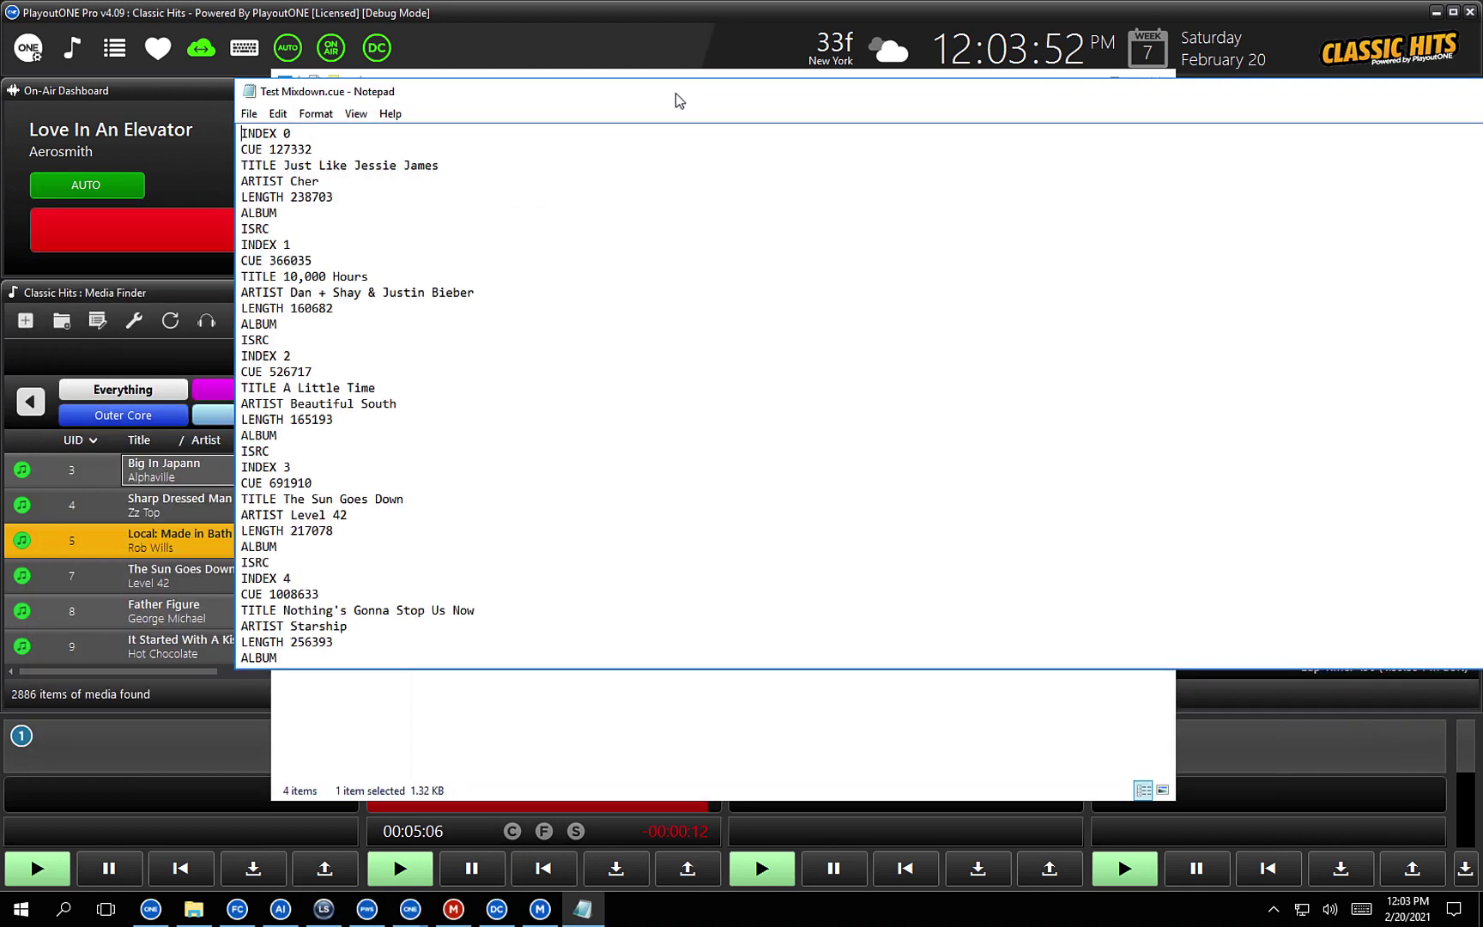
{"action": "left_click_drag", "start_coordinate": [232, 221], "coordinate": [678, 215]}
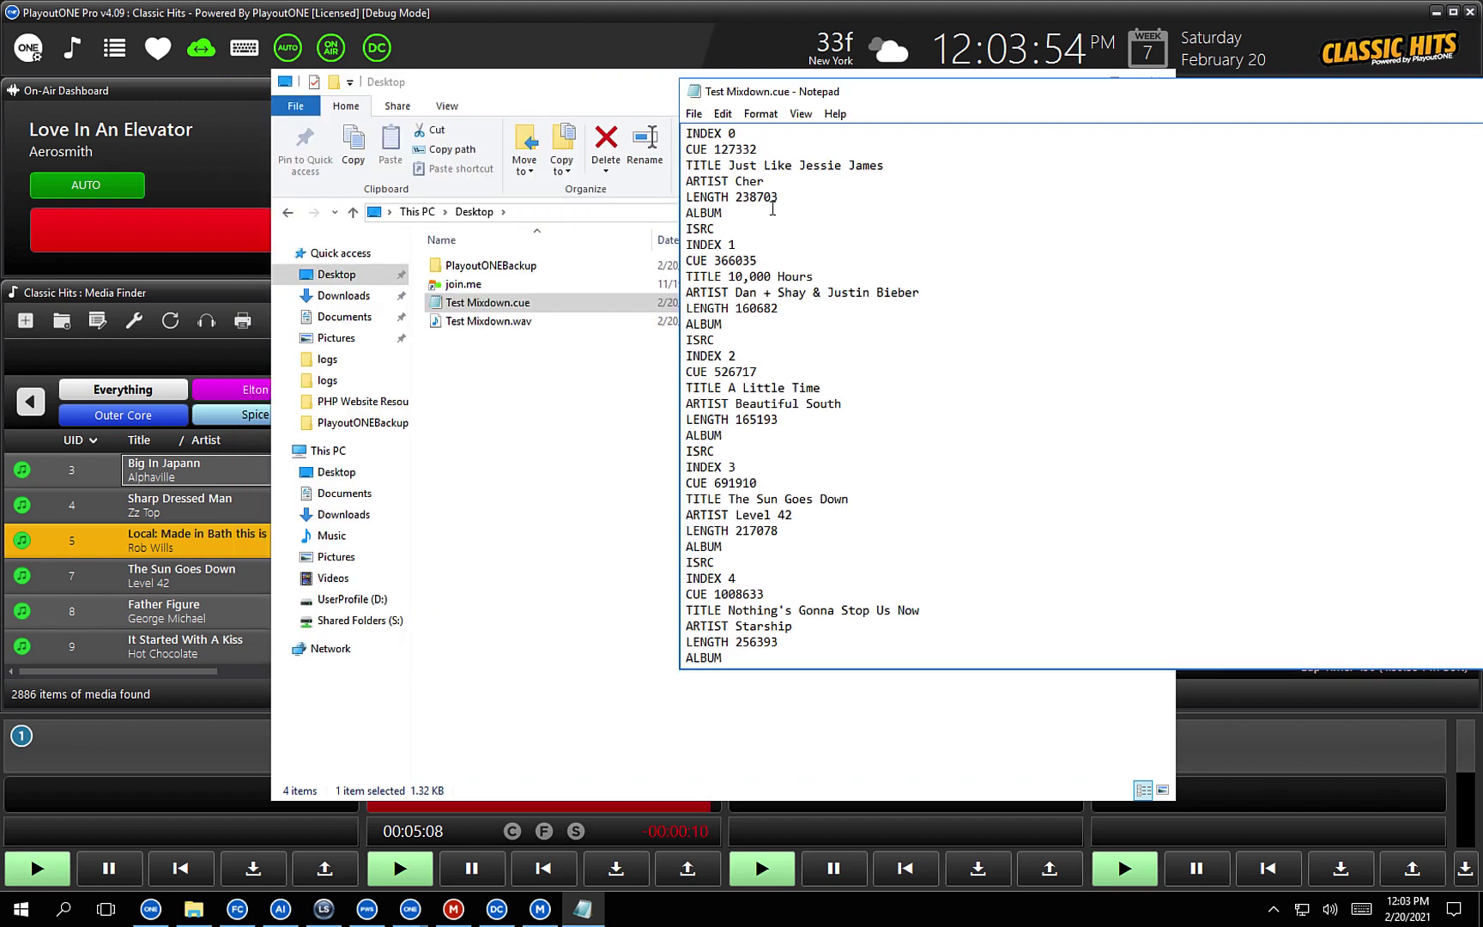
{"action": "left_click_drag", "start_coordinate": [1037, 101], "coordinate": [790, 101]}
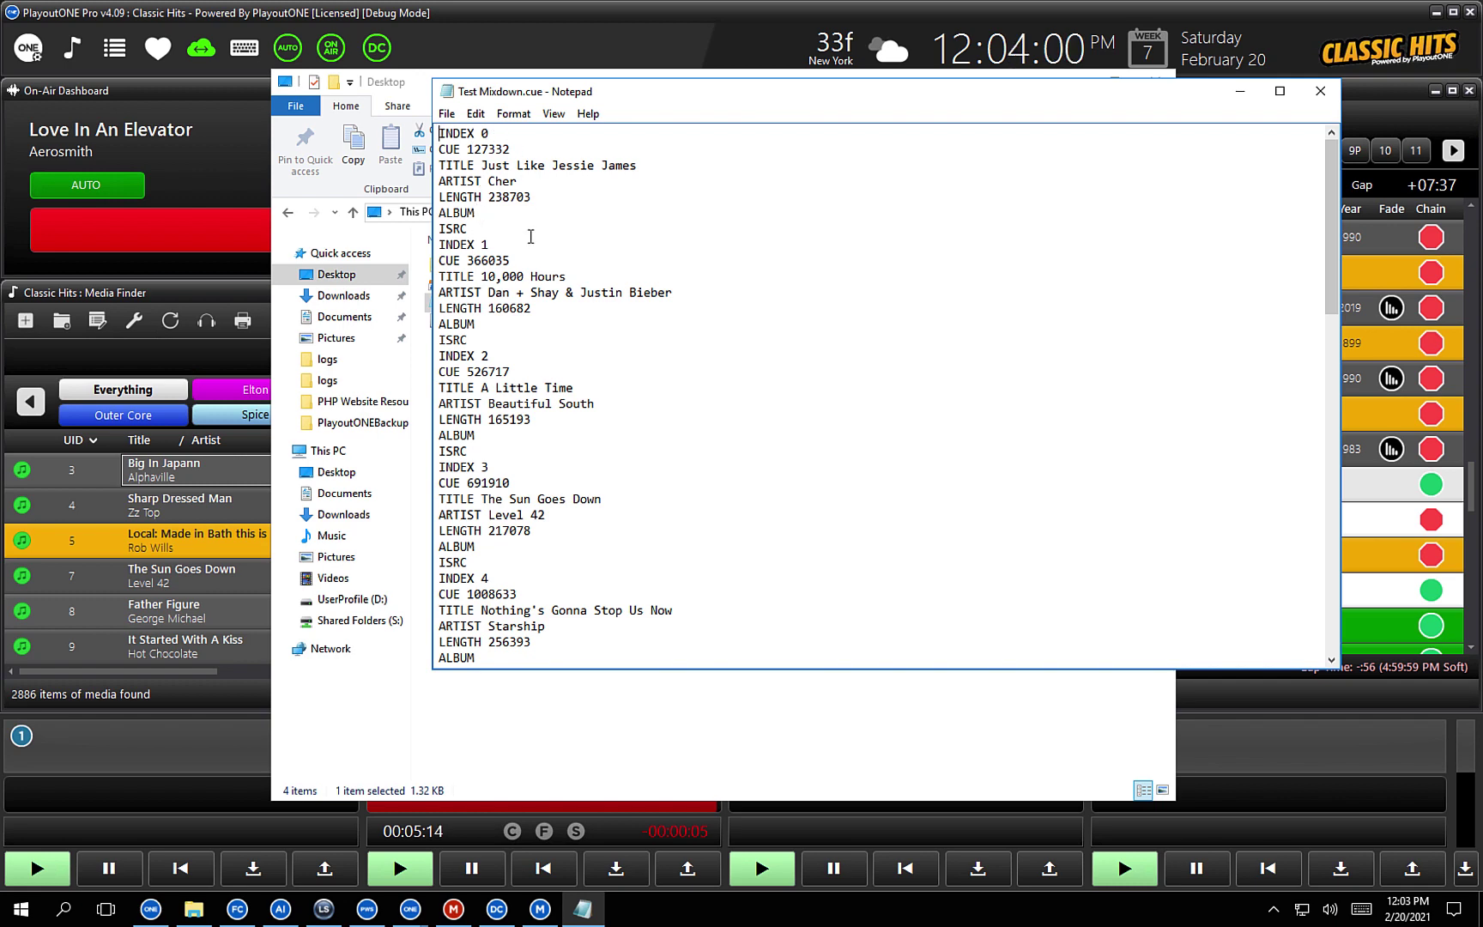
{"action": "scroll", "coordinate": [529, 268], "scroll_direction": "down", "scroll_amount": 20}
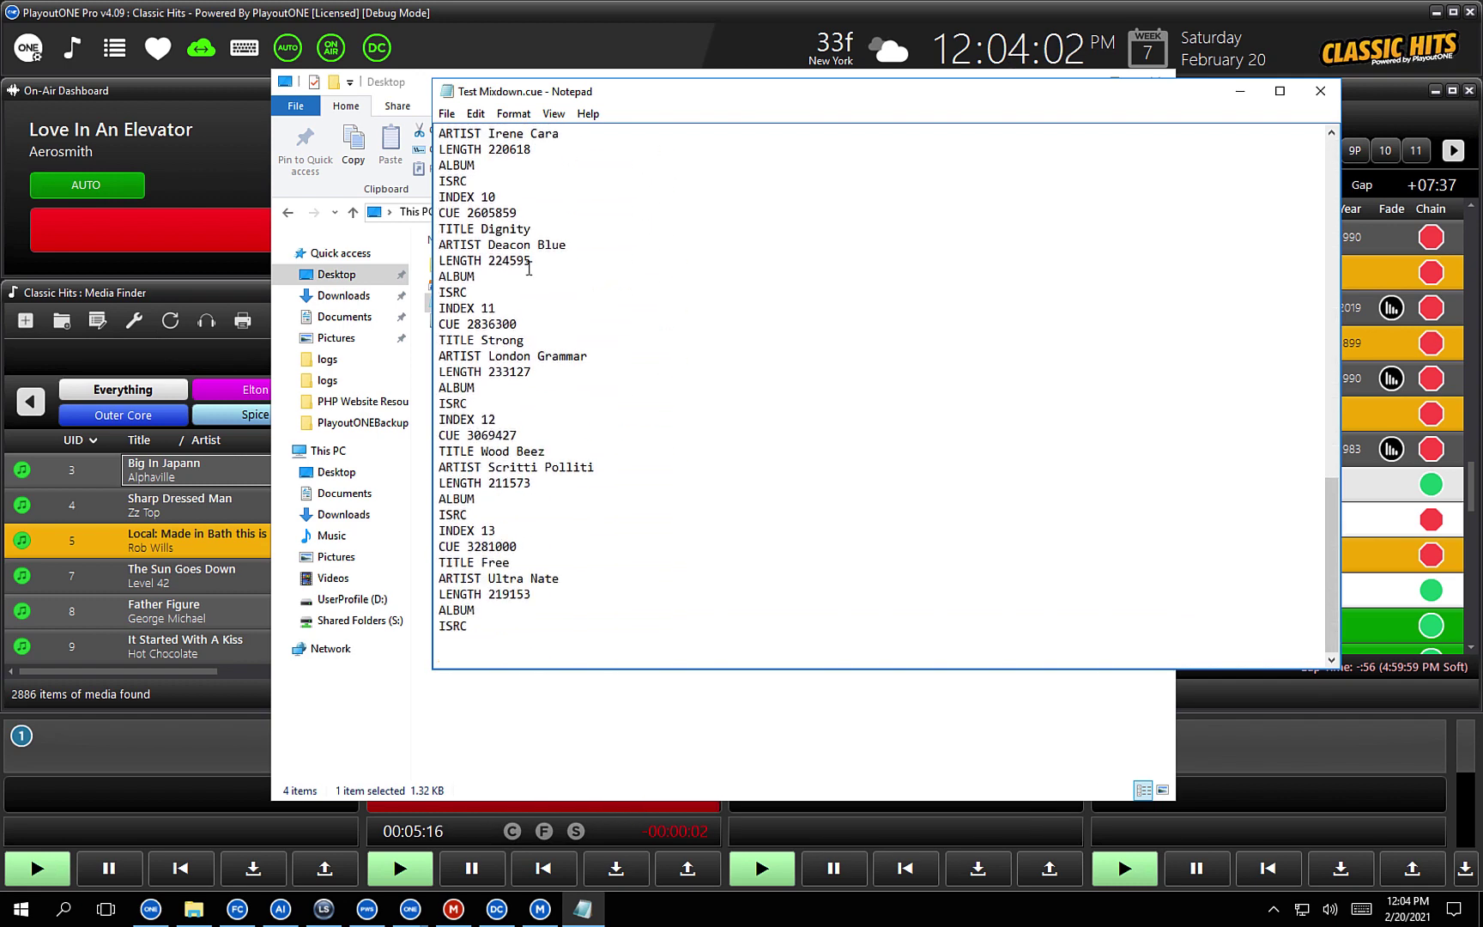
{"action": "scroll", "coordinate": [529, 269], "scroll_direction": "up", "scroll_amount": 19}
{"action": "scroll", "coordinate": [529, 269], "scroll_direction": "up", "scroll_amount": 1}
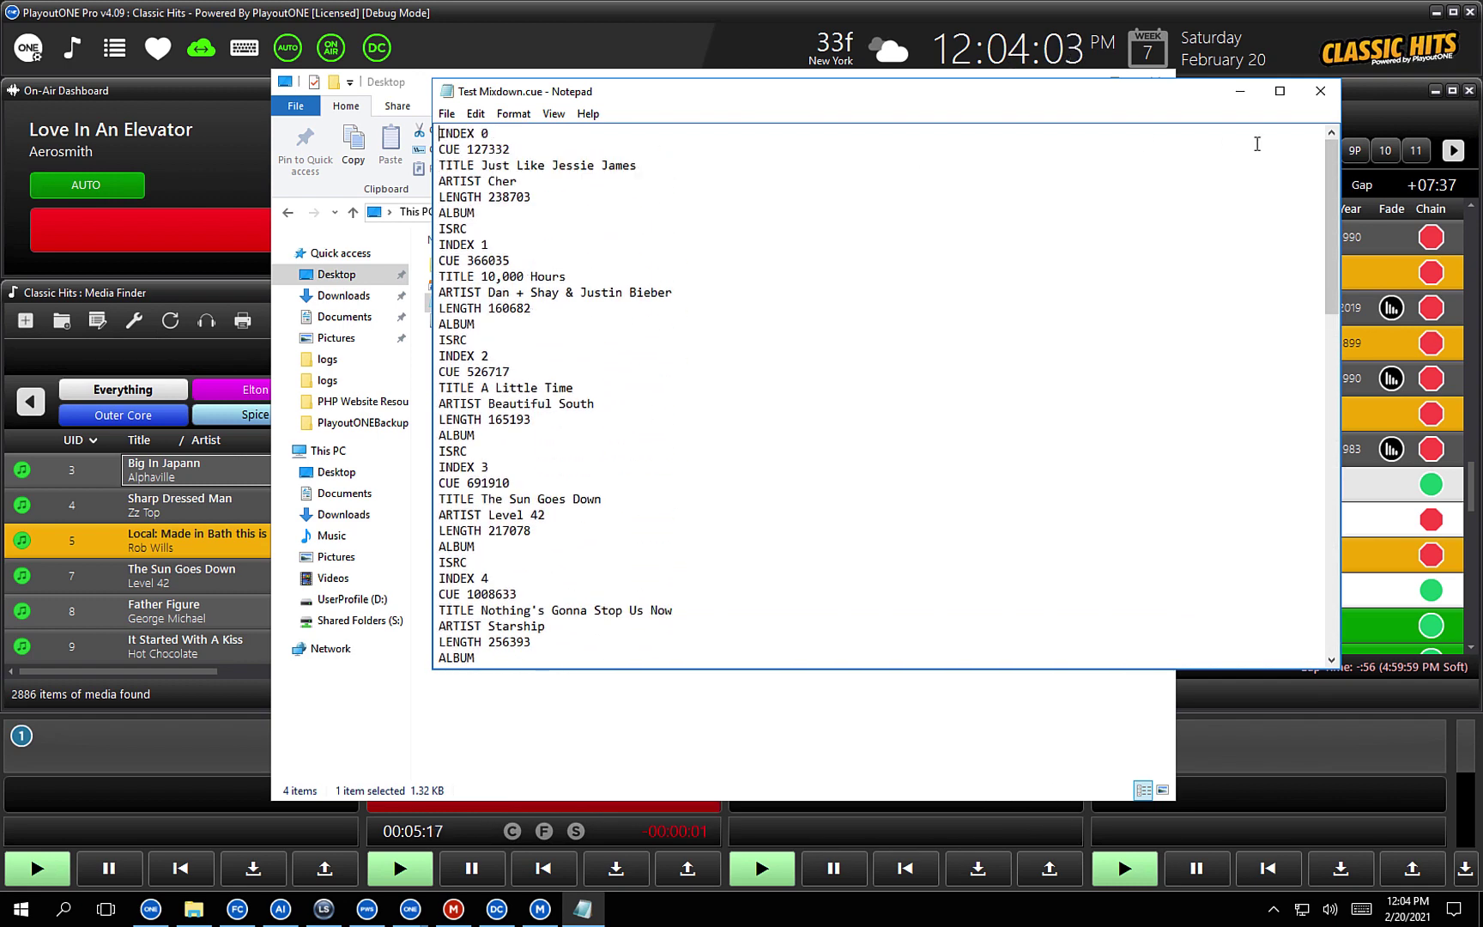
{"action": "left_click", "coordinate": [1328, 97]}
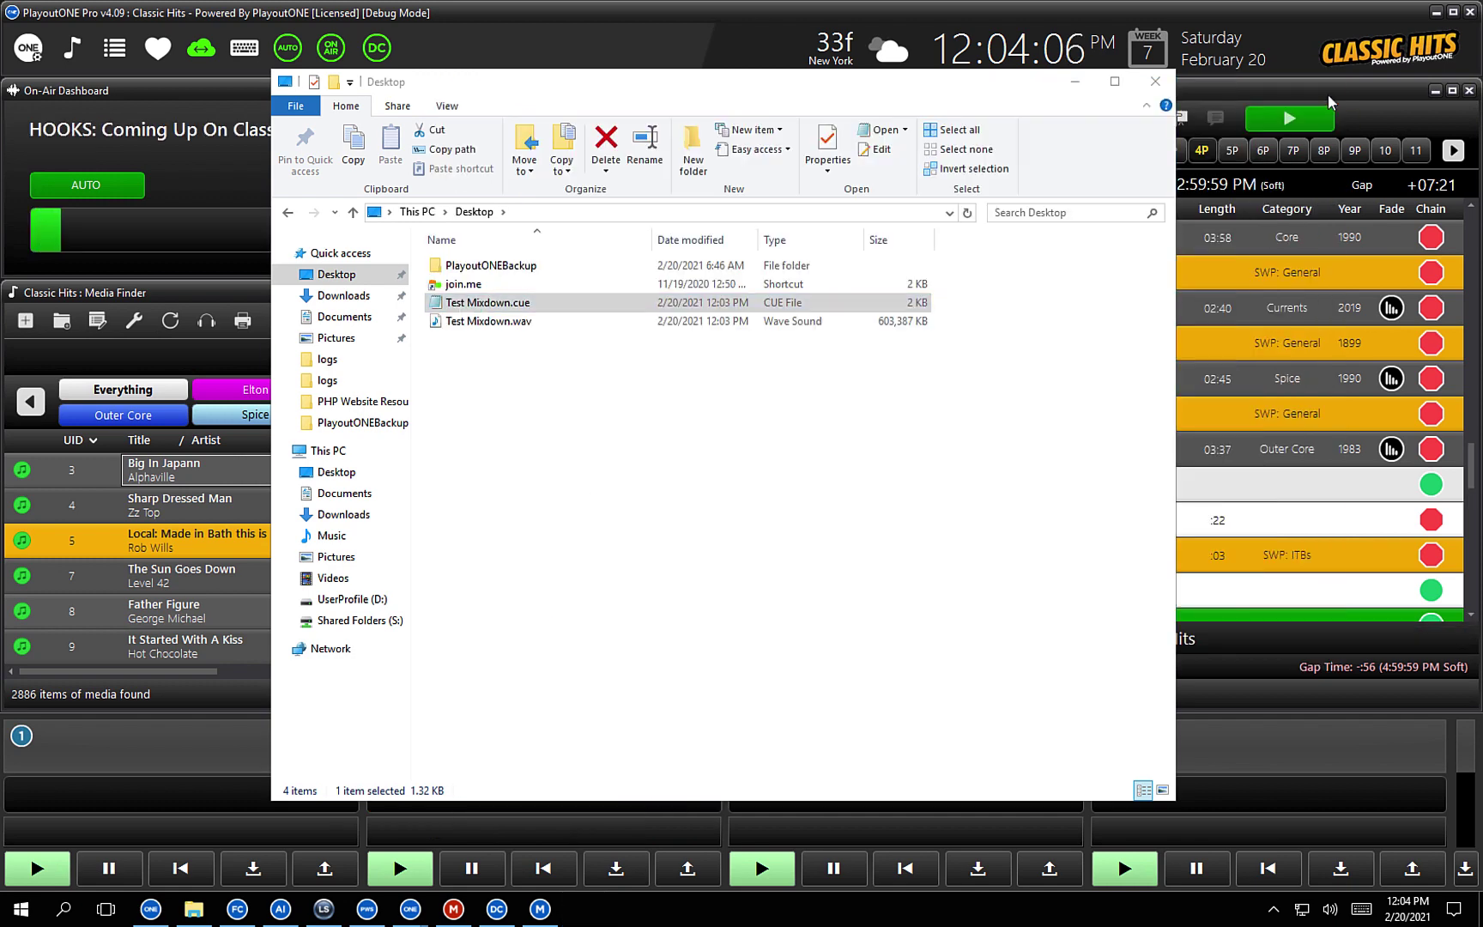
Delete Test Mixdown.cue and Test Mixdown.wav from the Desktop and close File Explorer
{"action": "left_click", "coordinate": [492, 327], "text": "shift"}
{"action": "key", "text": "Delete"}
{"action": "left_click", "coordinate": [1156, 80]}
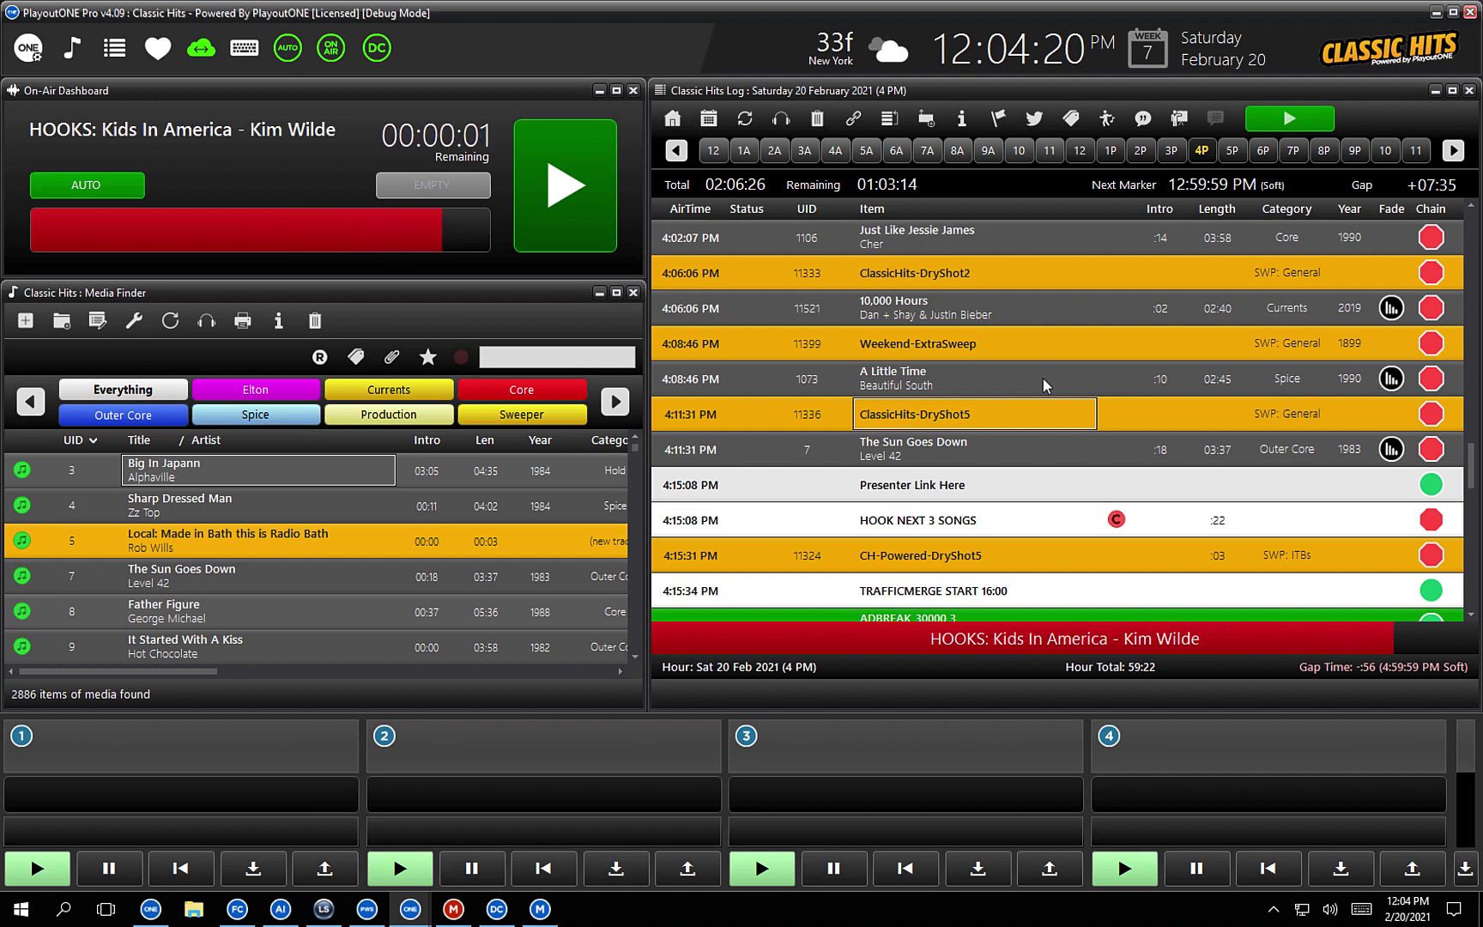
Mix down only the log items from 10,000 Hours through The Sun Goes Down to Test Mixdown.wav with a cue sheet
{"action": "left_click", "coordinate": [965, 318]}
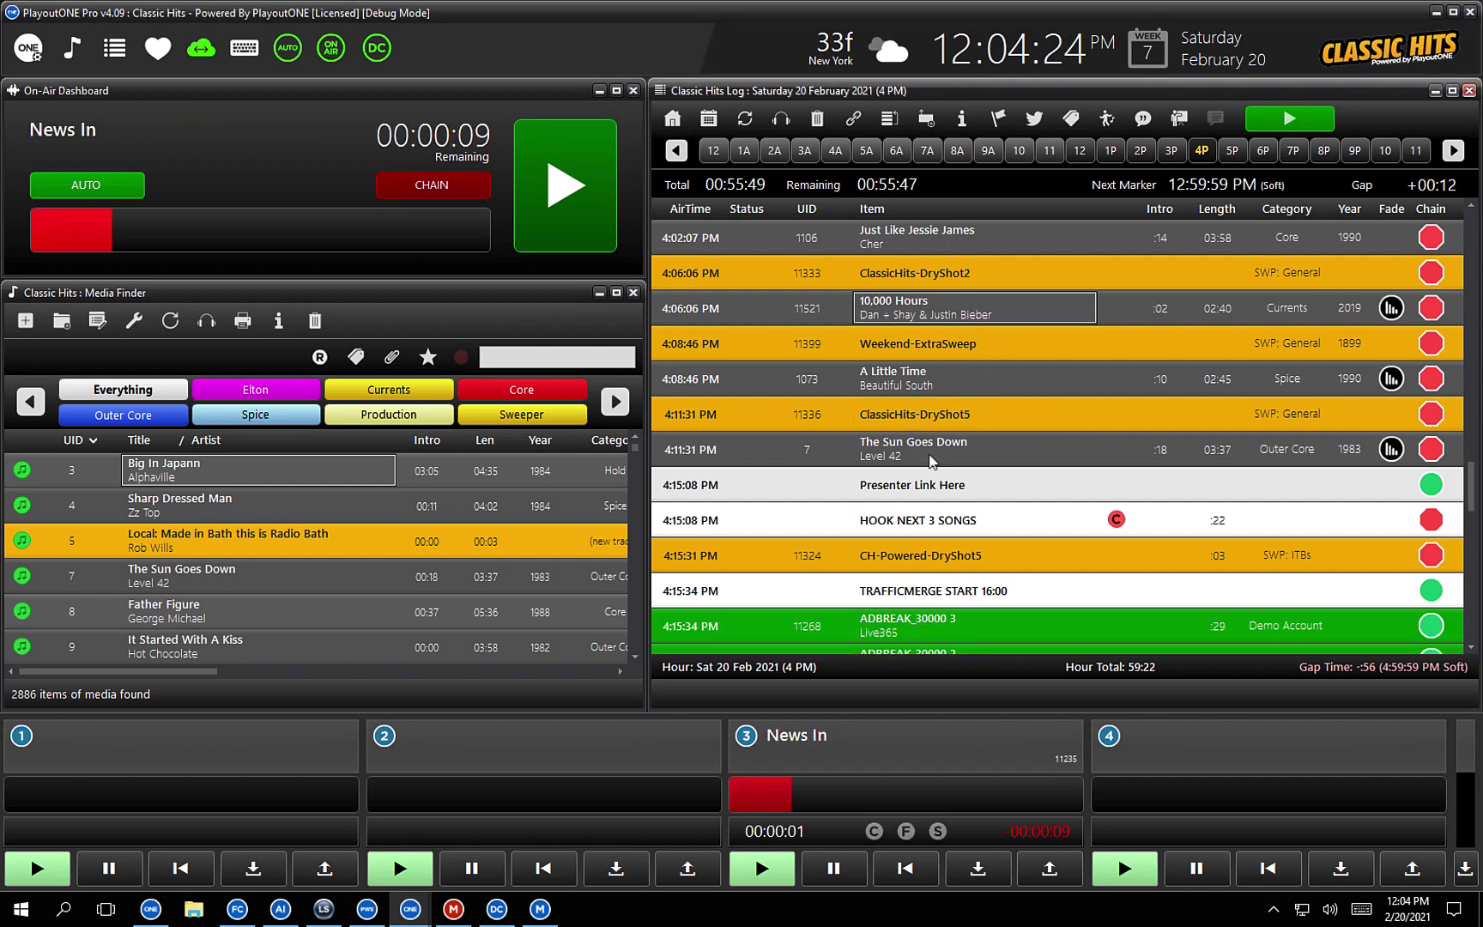
{"action": "left_click", "coordinate": [933, 462], "text": "shift"}
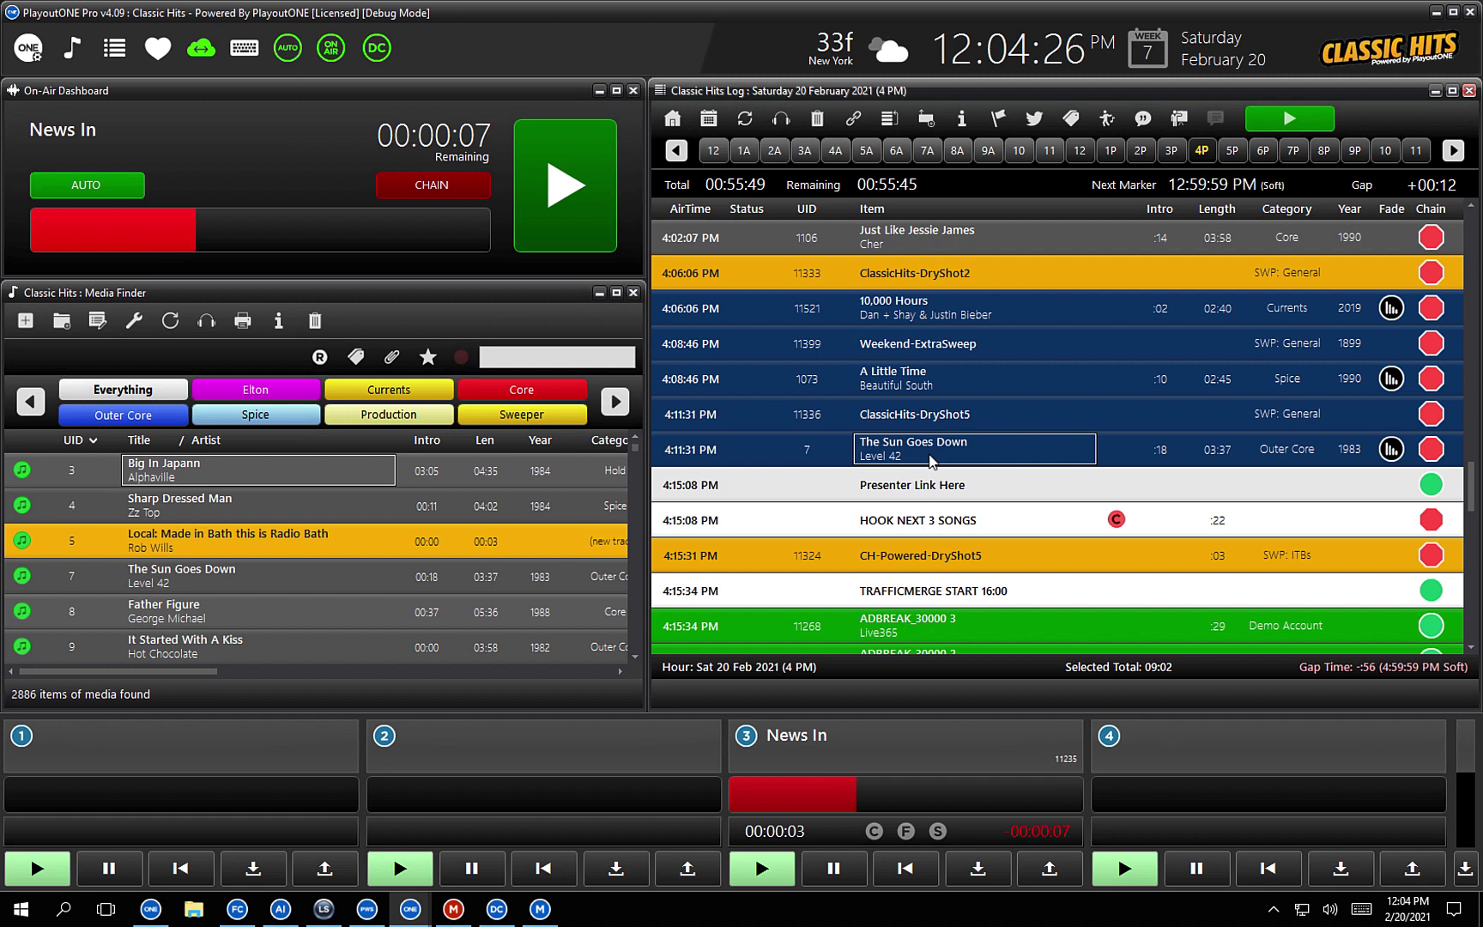
{"action": "right_click", "coordinate": [933, 462]}
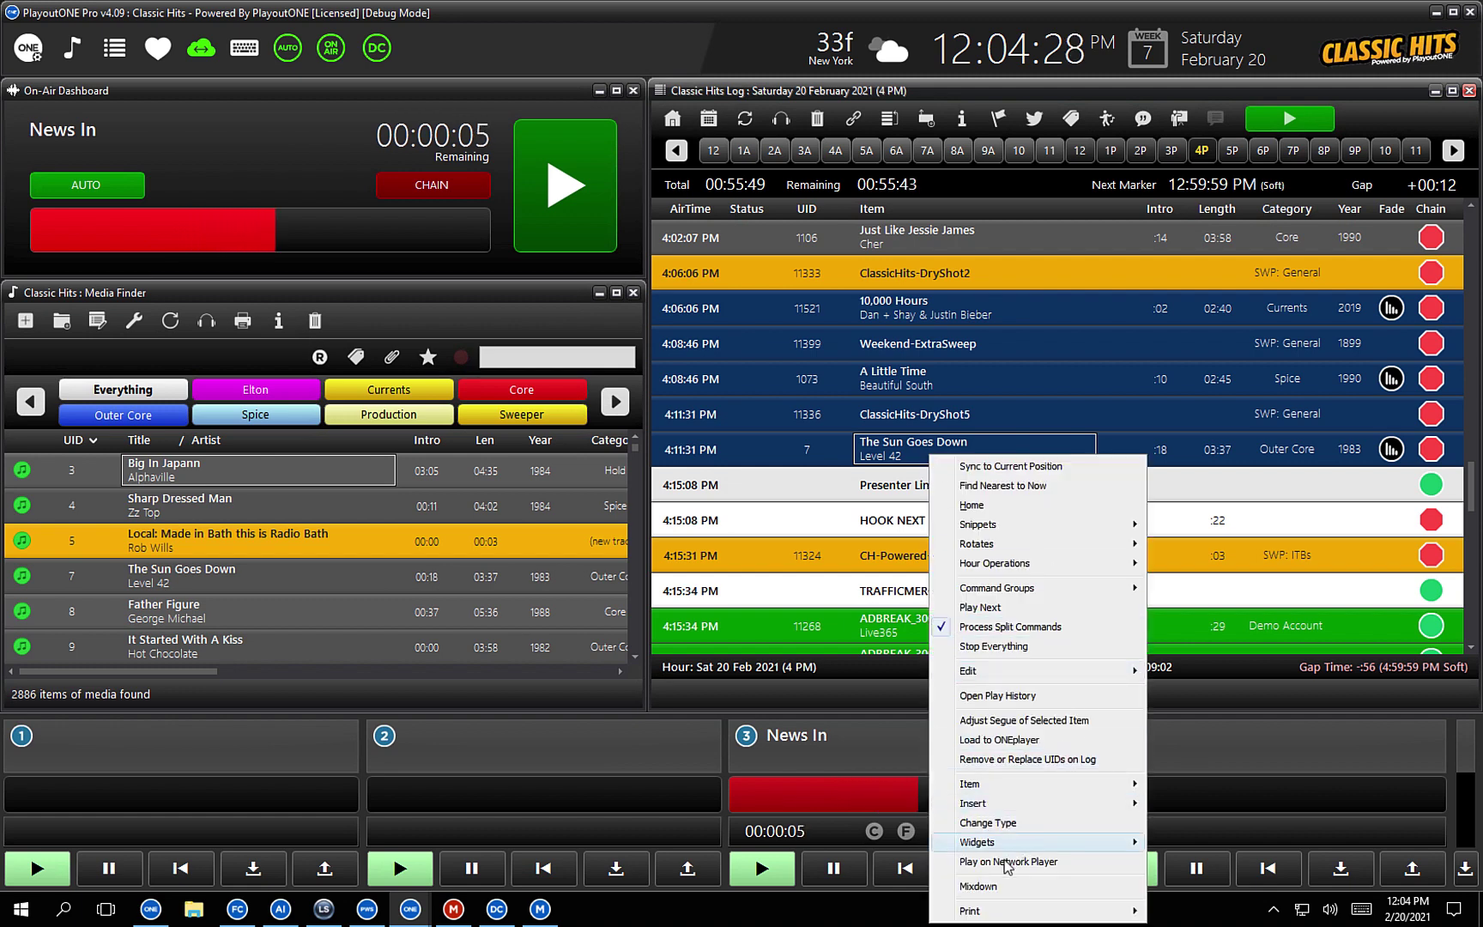
{"action": "left_click", "coordinate": [993, 888]}
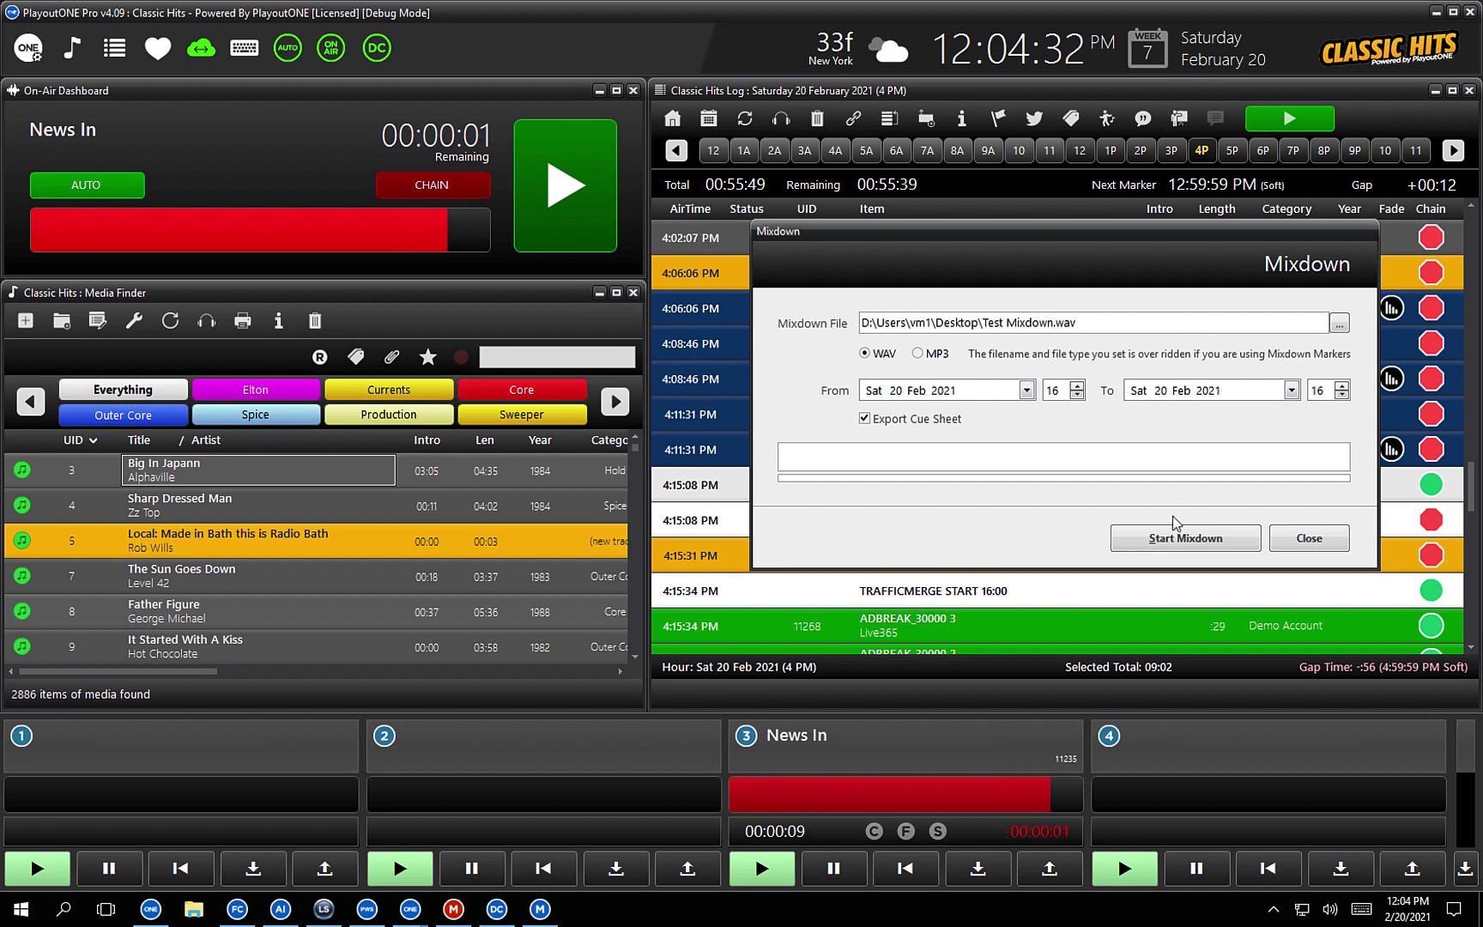
{"action": "left_click", "coordinate": [1158, 541]}
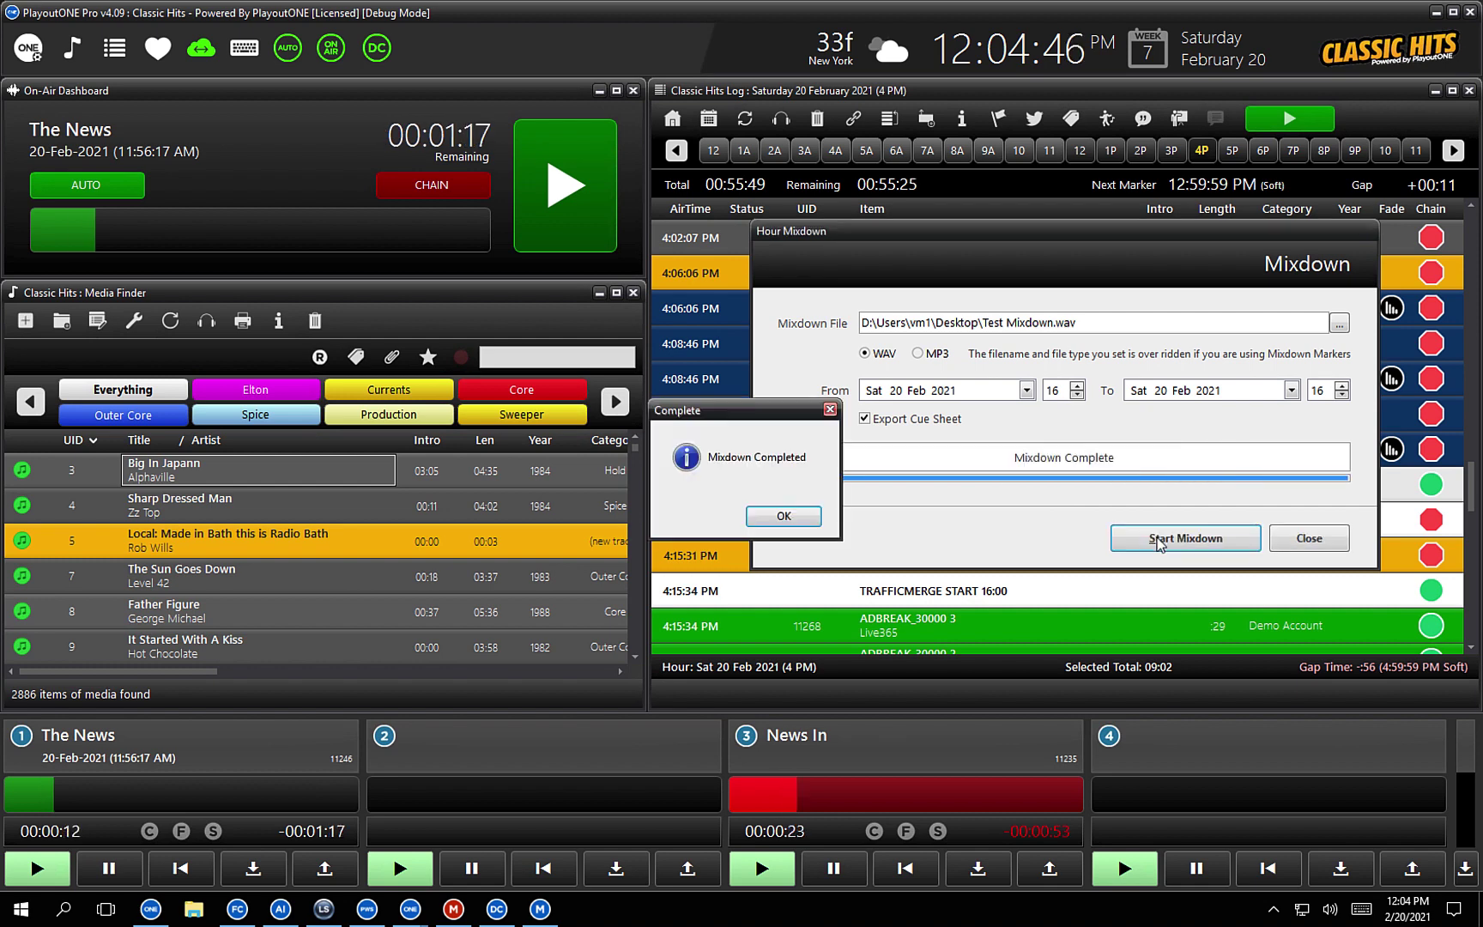
{"action": "left_click", "coordinate": [784, 515]}
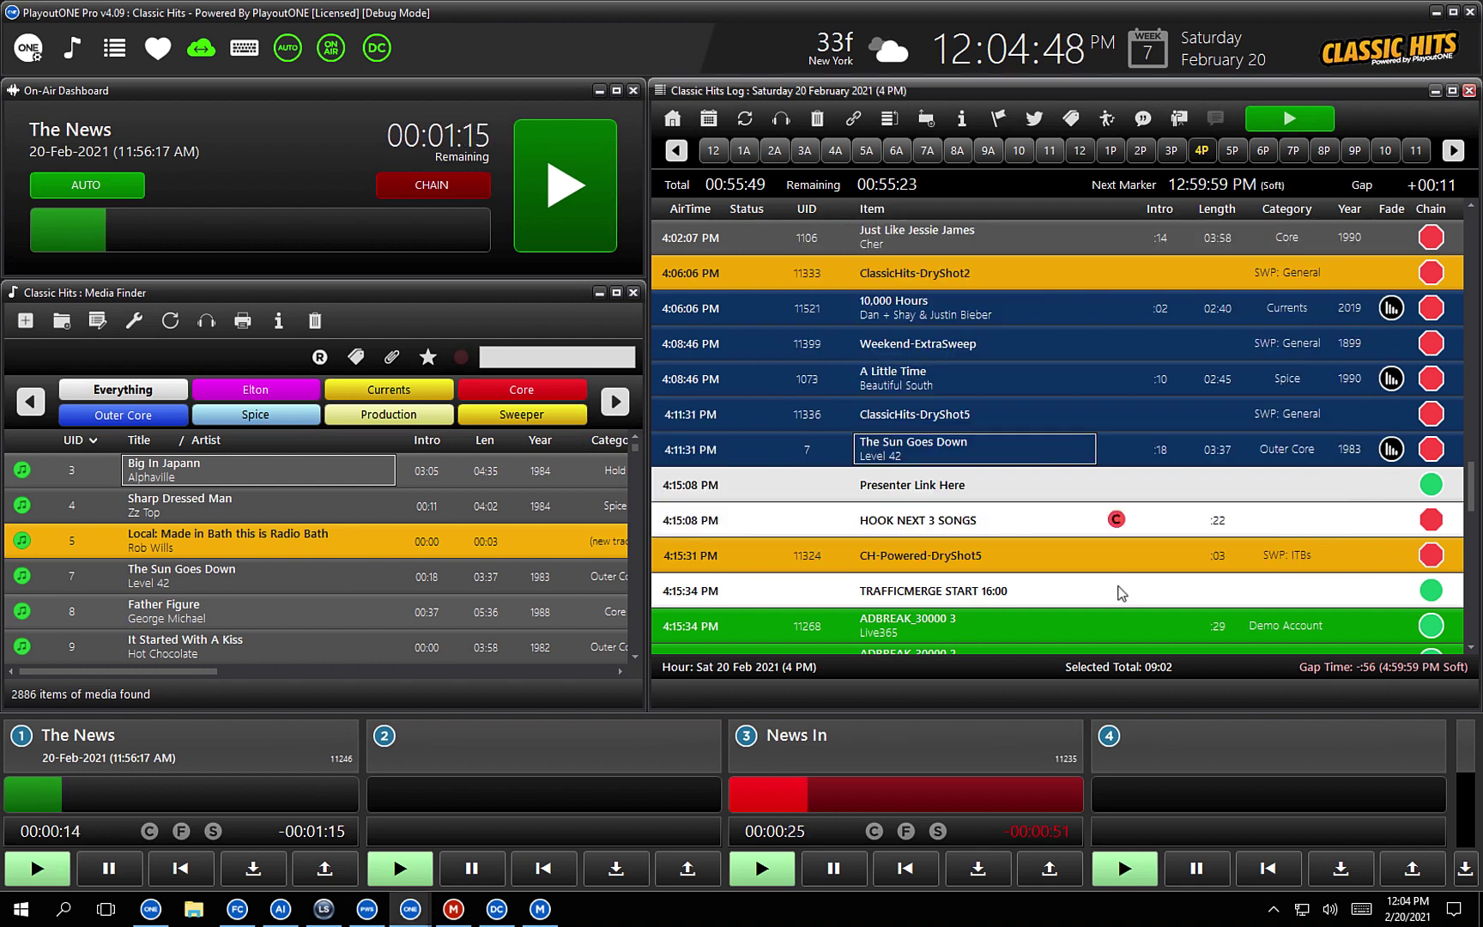
Locate the new Test Mixdown.wav and its cue sheet on the Desktop in File Explorer
{"action": "left_click", "coordinate": [194, 909]}
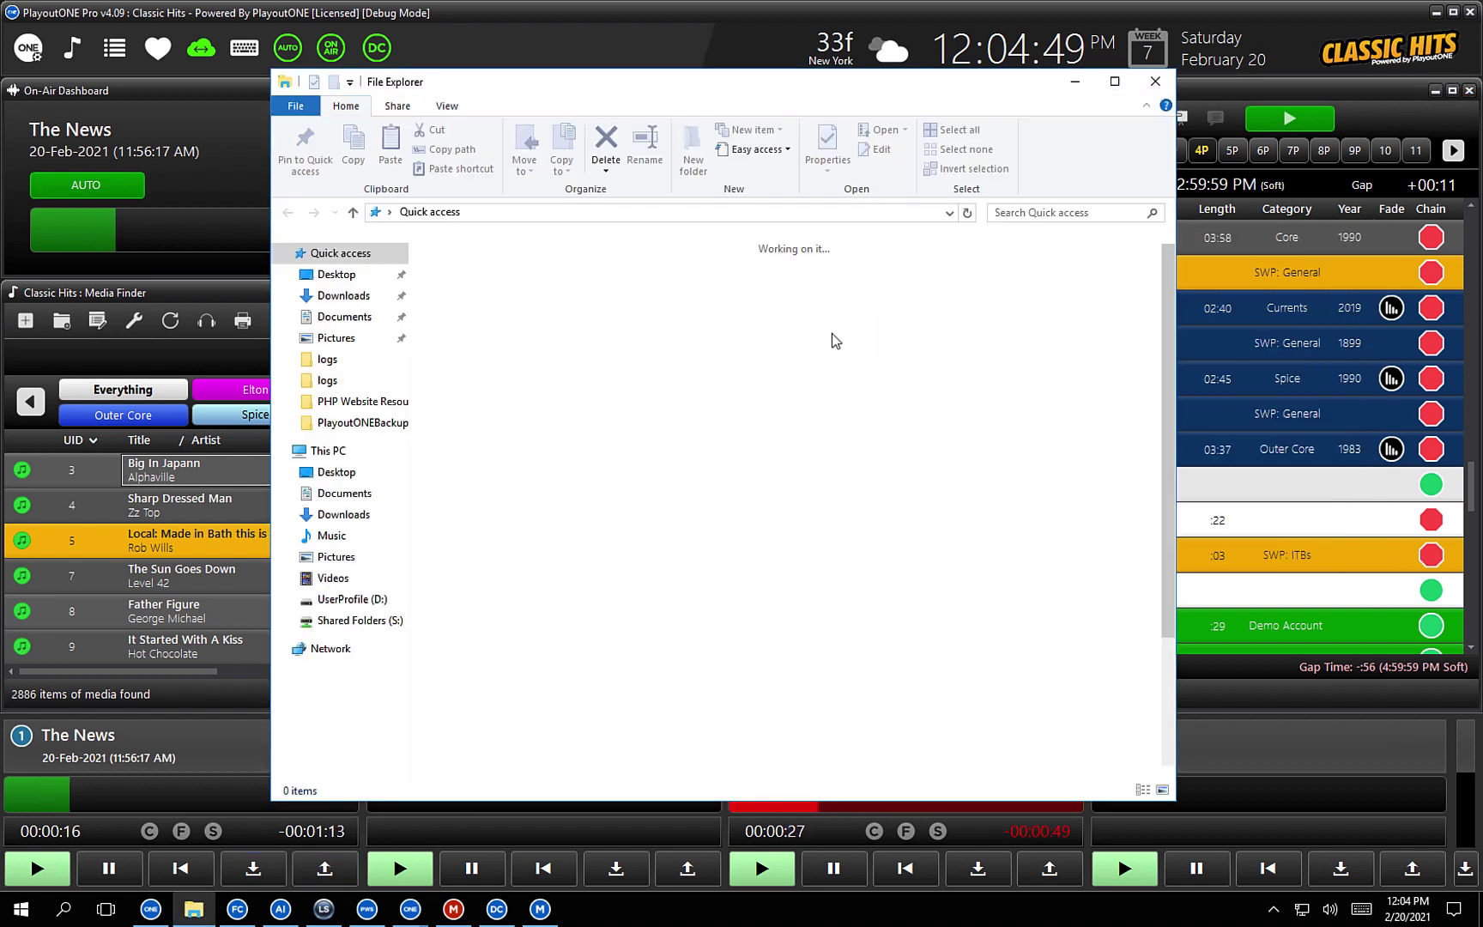
{"action": "left_click", "coordinate": [334, 274]}
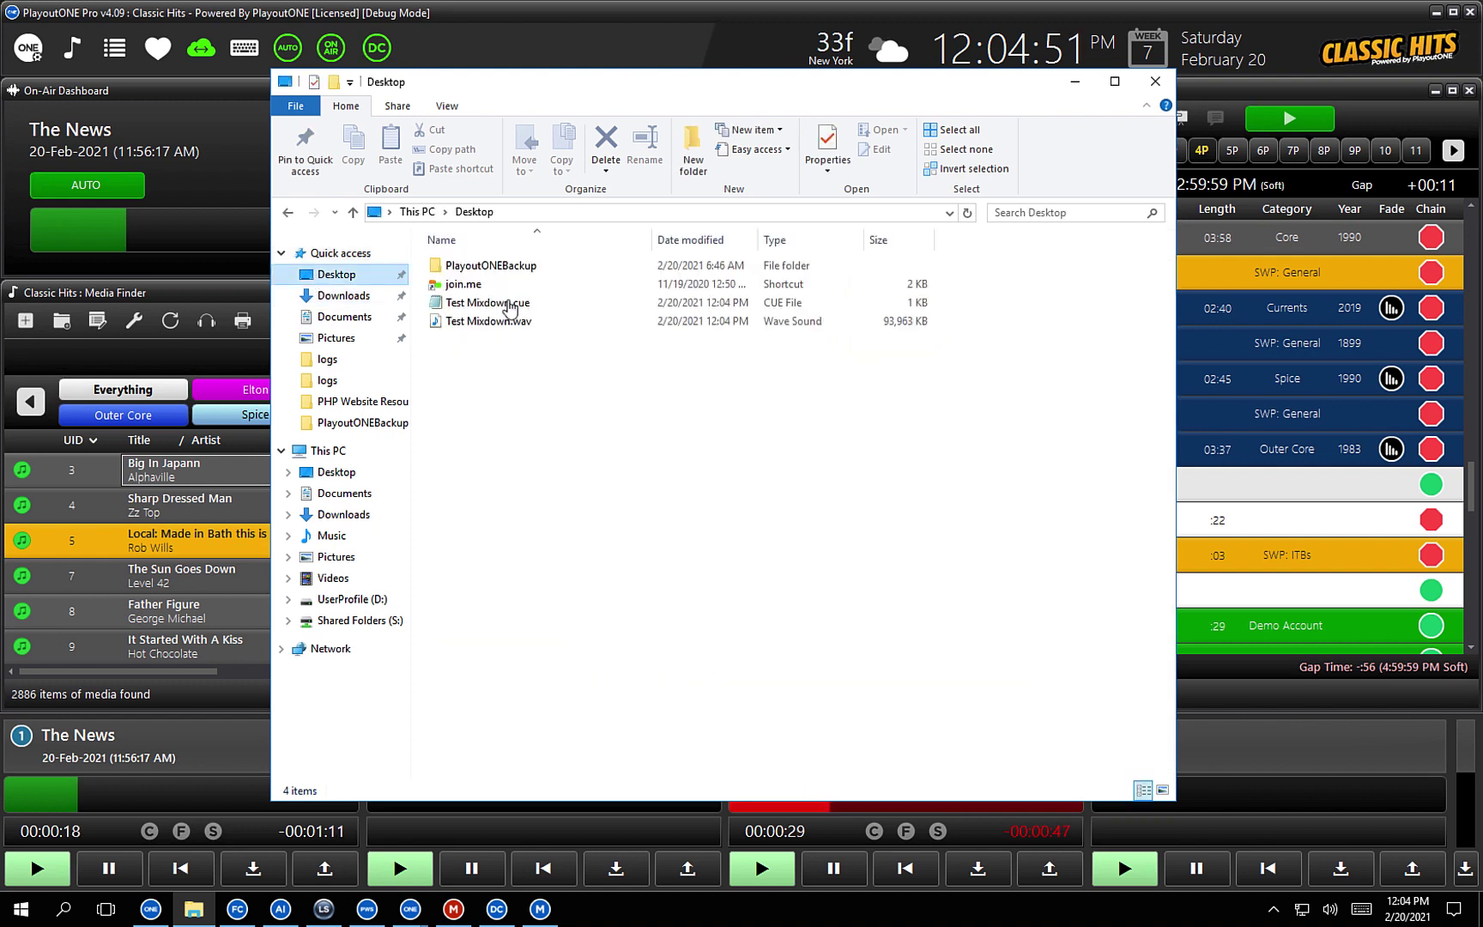
{"action": "left_click", "coordinate": [515, 323]}
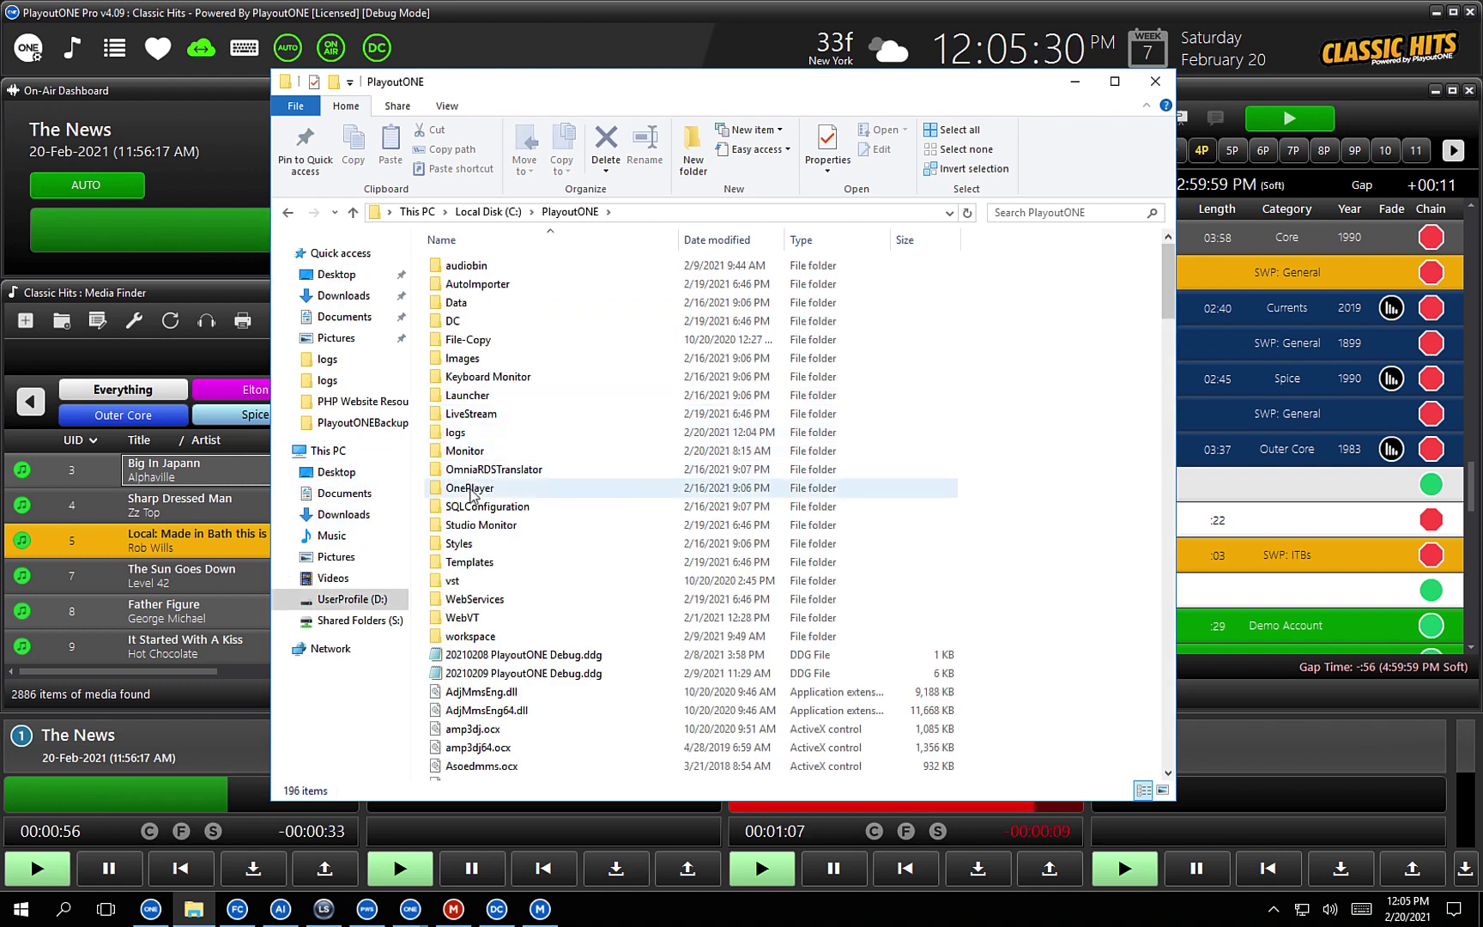
Launch PlayoutONE-ONEPlayer.exe from the OnePlayer folder inside C:\PlayoutONE, and close File Explorer
{"action": "double_click", "coordinate": [468, 481]}
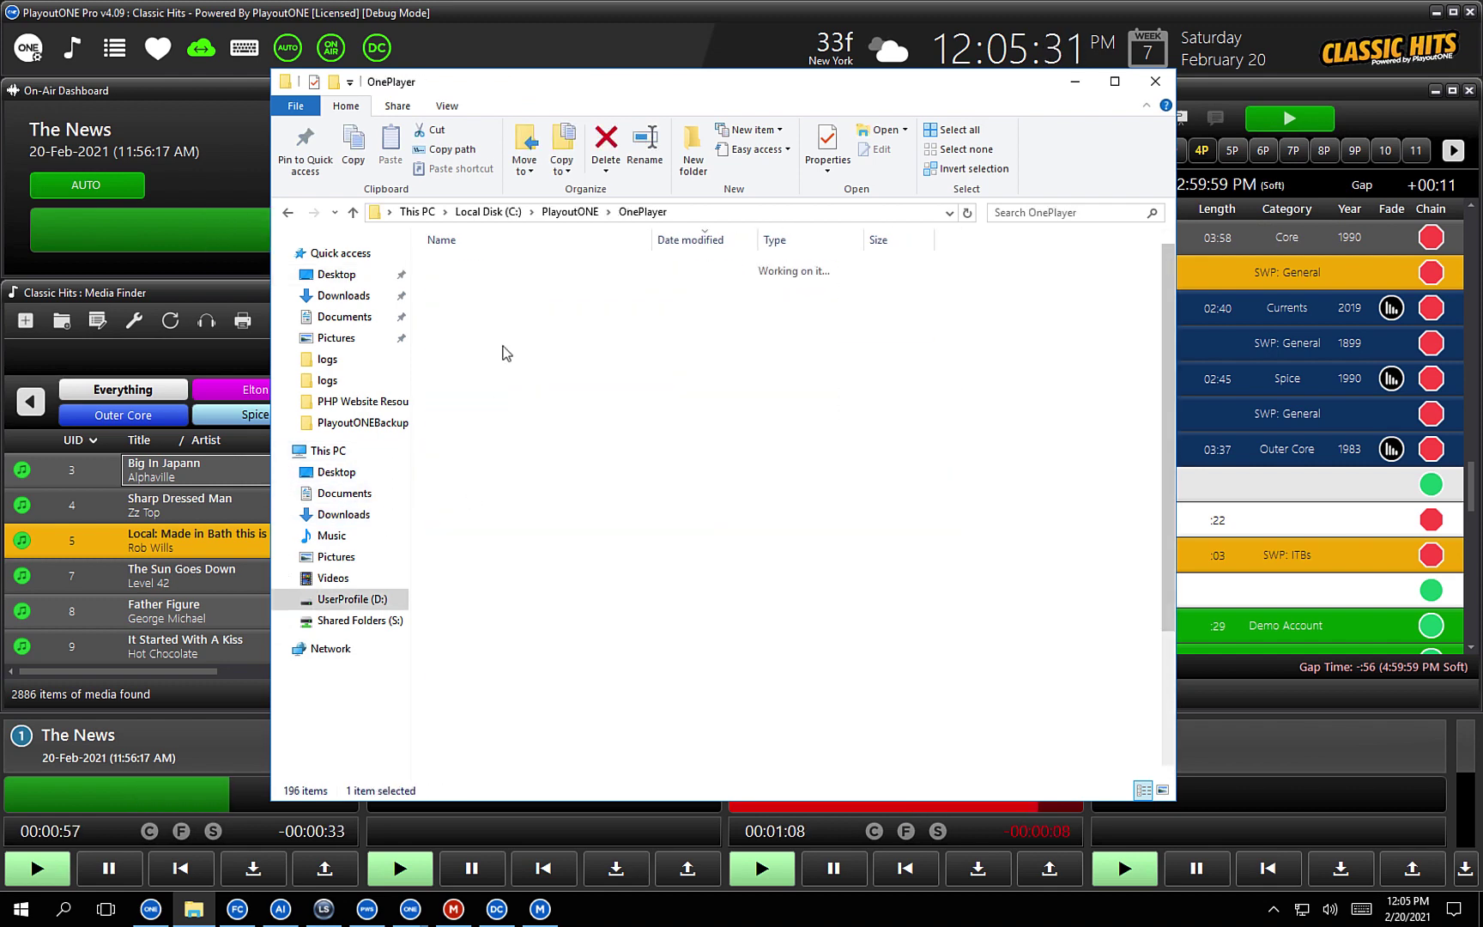
{"action": "left_click", "coordinate": [515, 266]}
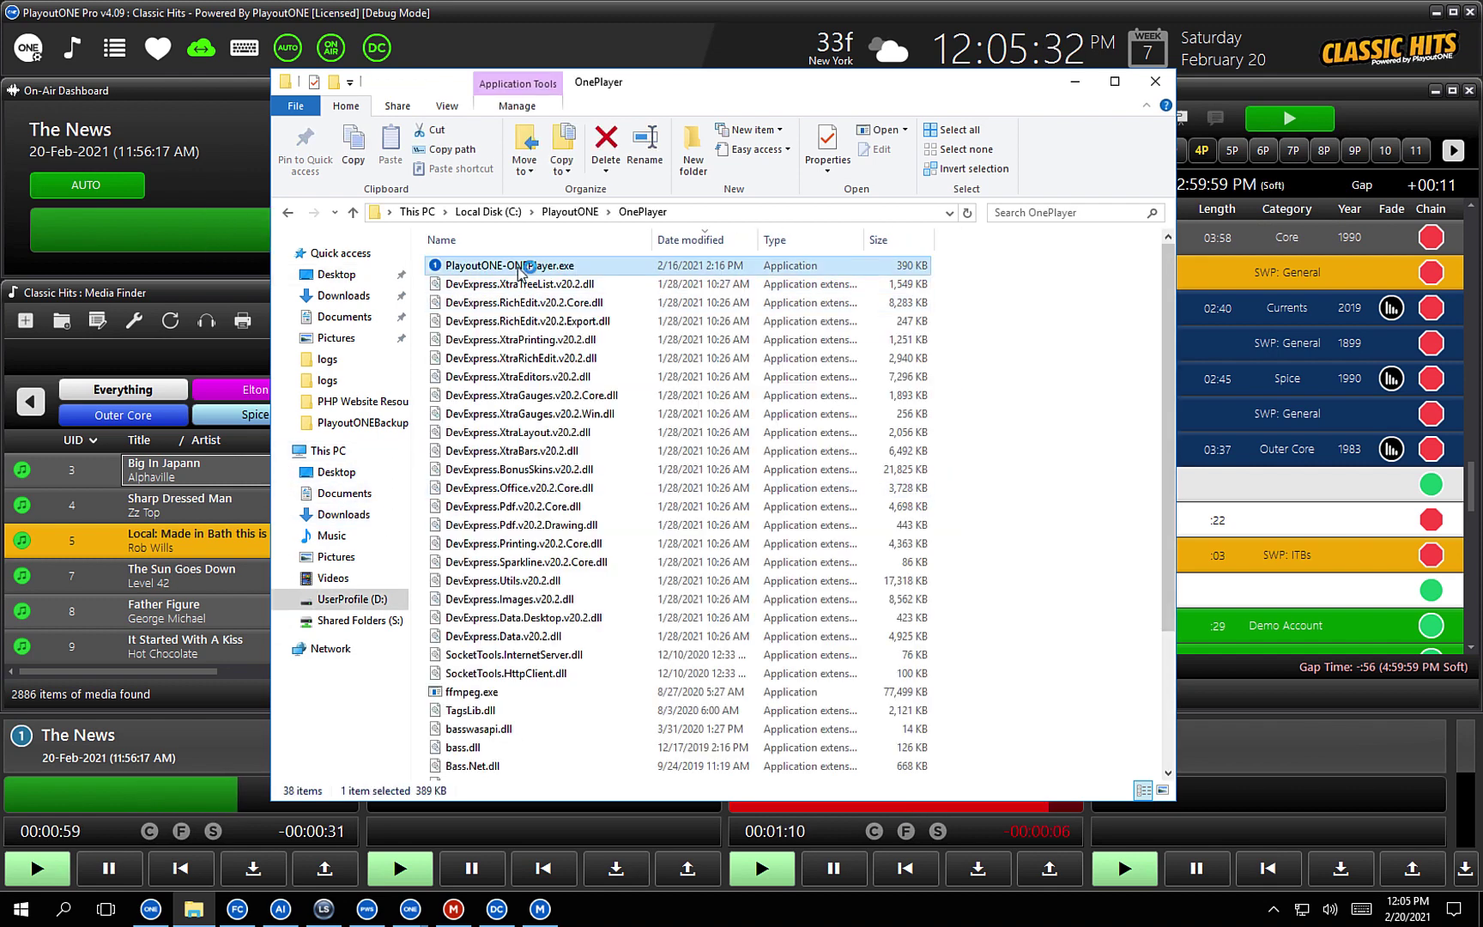
{"action": "left_click", "coordinate": [1155, 83]}
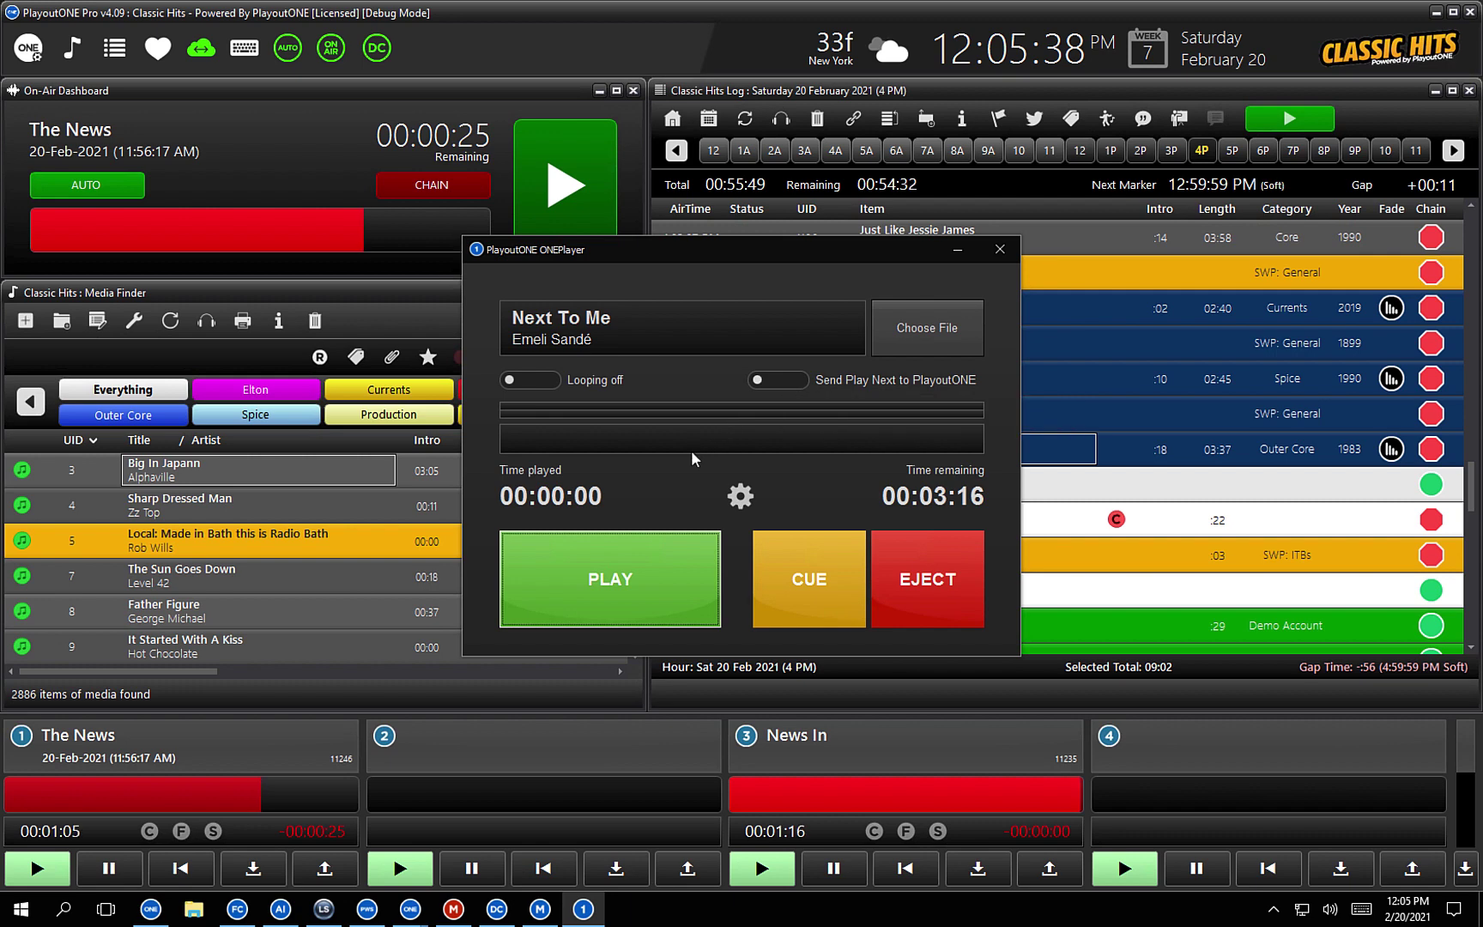
Load Test Mixdown.wav from the Desktop into ONEPlayer and move its window clear of the log
{"action": "left_click", "coordinate": [950, 335]}
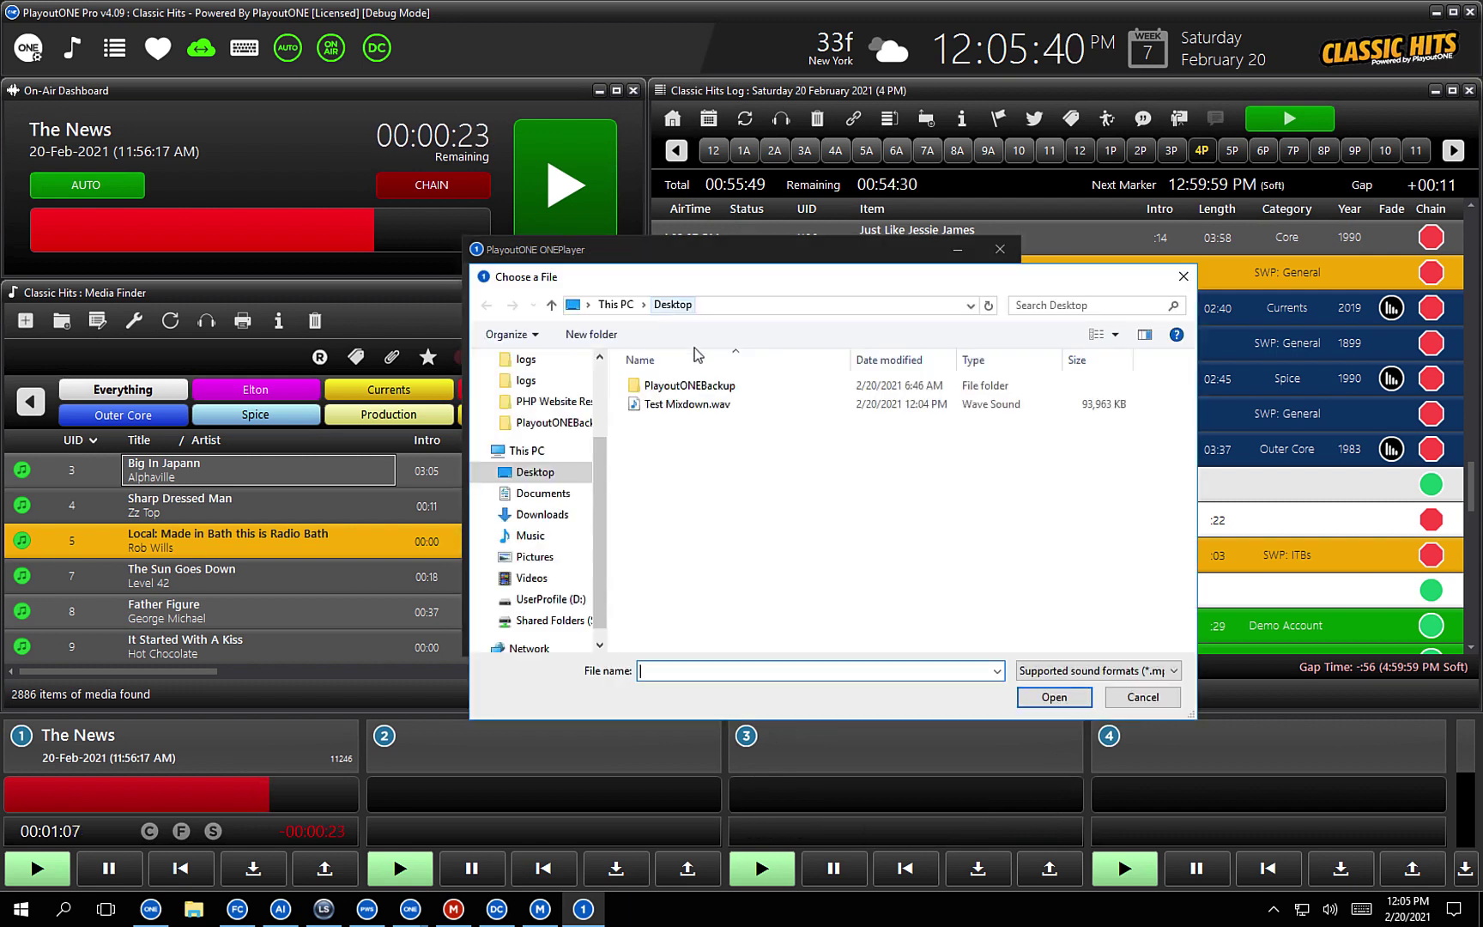
{"action": "double_click", "coordinate": [687, 405]}
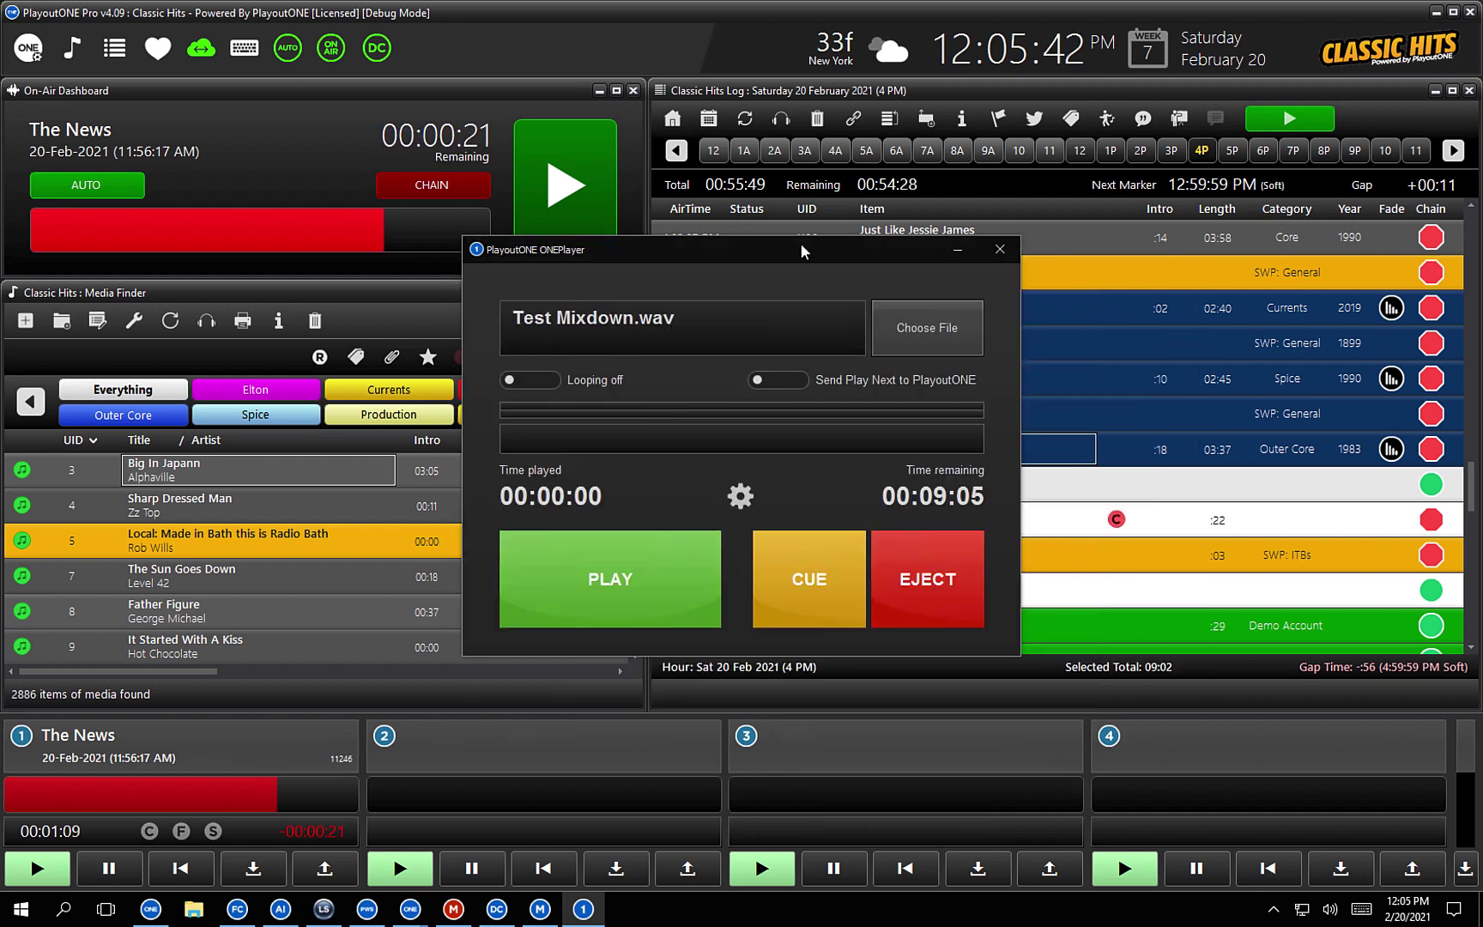
{"action": "left_click_drag", "start_coordinate": [811, 244], "coordinate": [420, 244]}
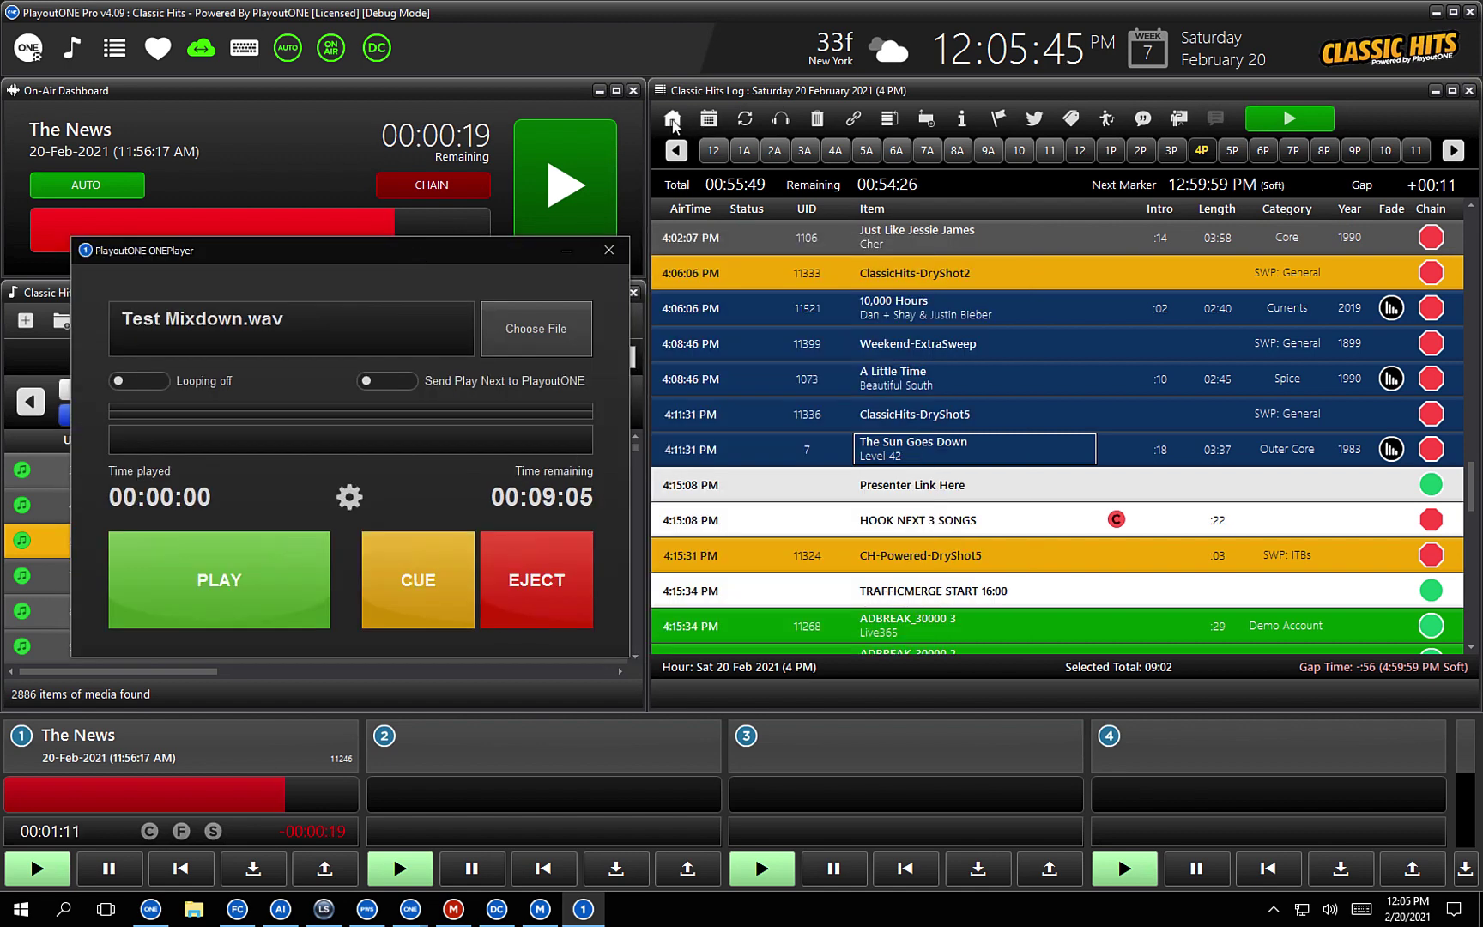
Return the log to the currently playing item and close the Media Finder, keeping ONEPlayer beside the log
{"action": "left_click", "coordinate": [674, 122]}
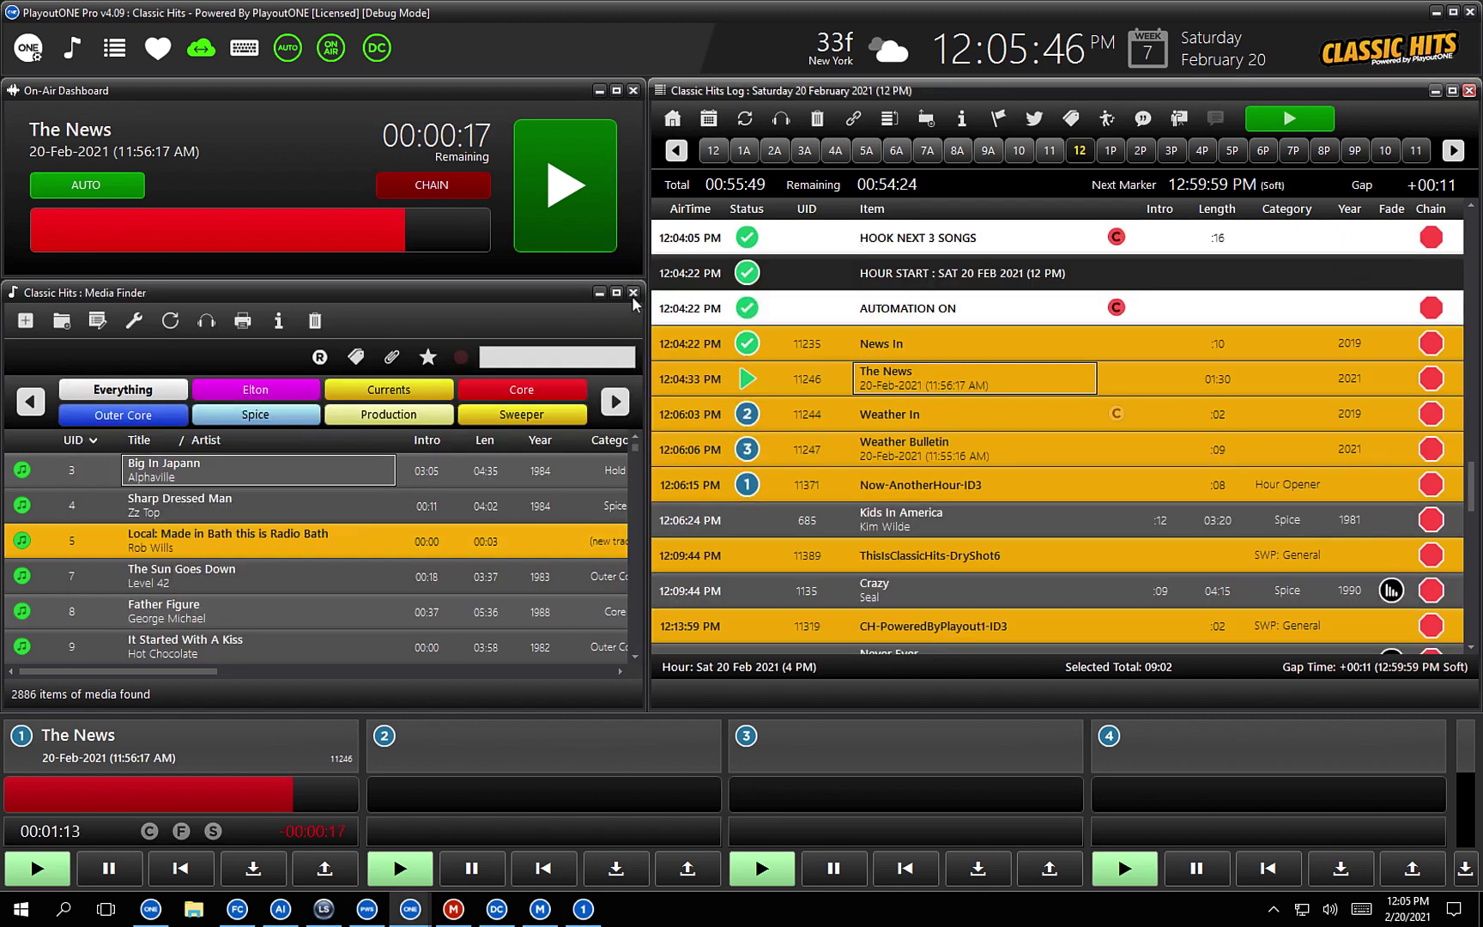
{"action": "left_click", "coordinate": [633, 294]}
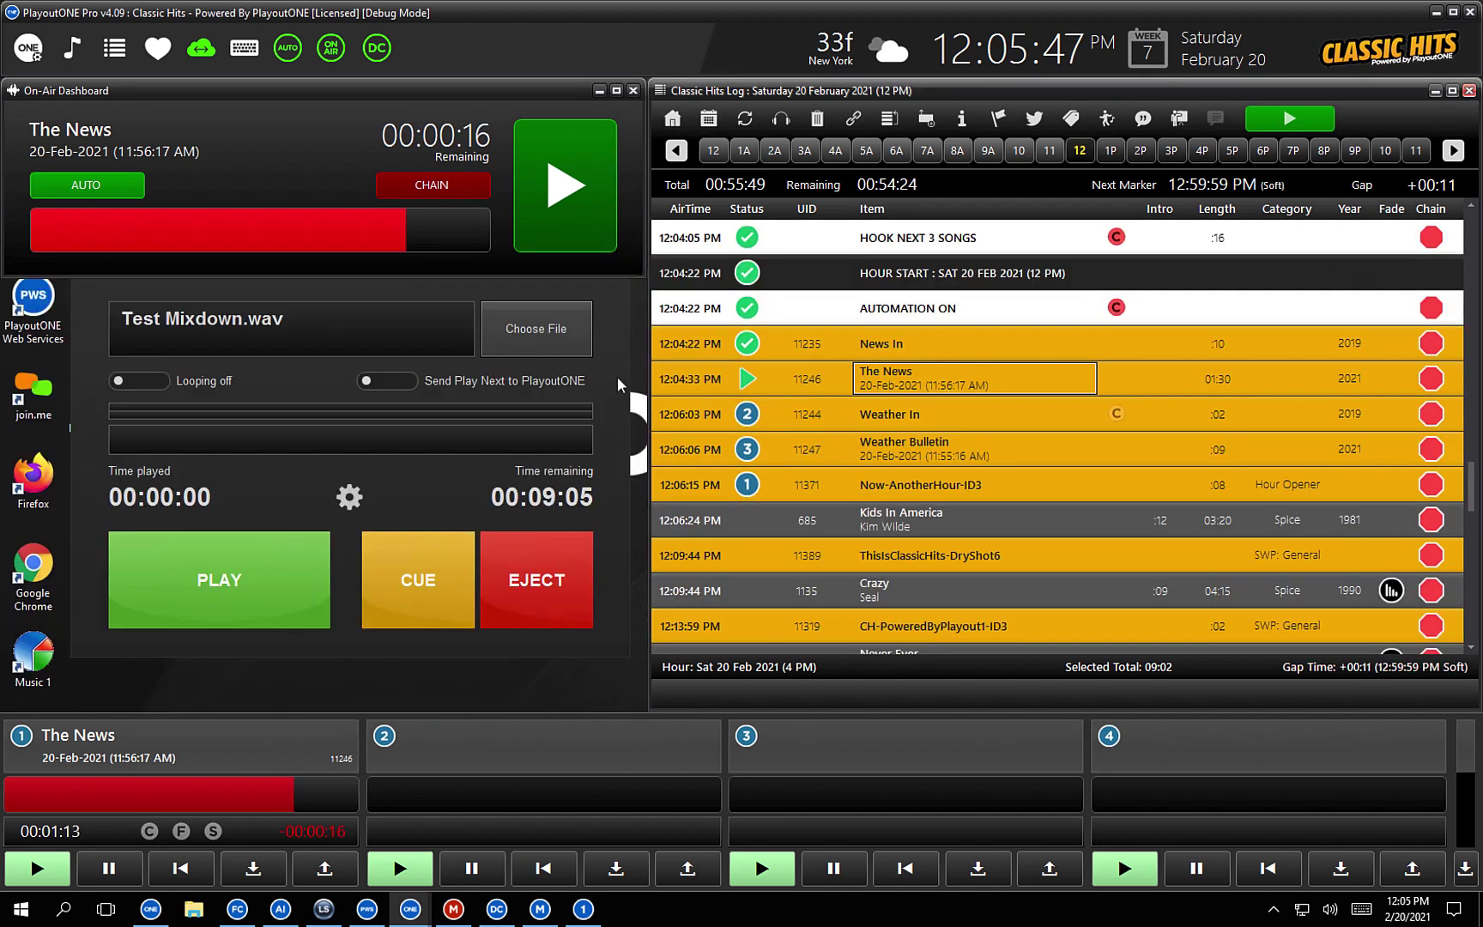
{"action": "left_click", "coordinate": [415, 286]}
{"action": "left_click_drag", "start_coordinate": [417, 258], "coordinate": [388, 255]}
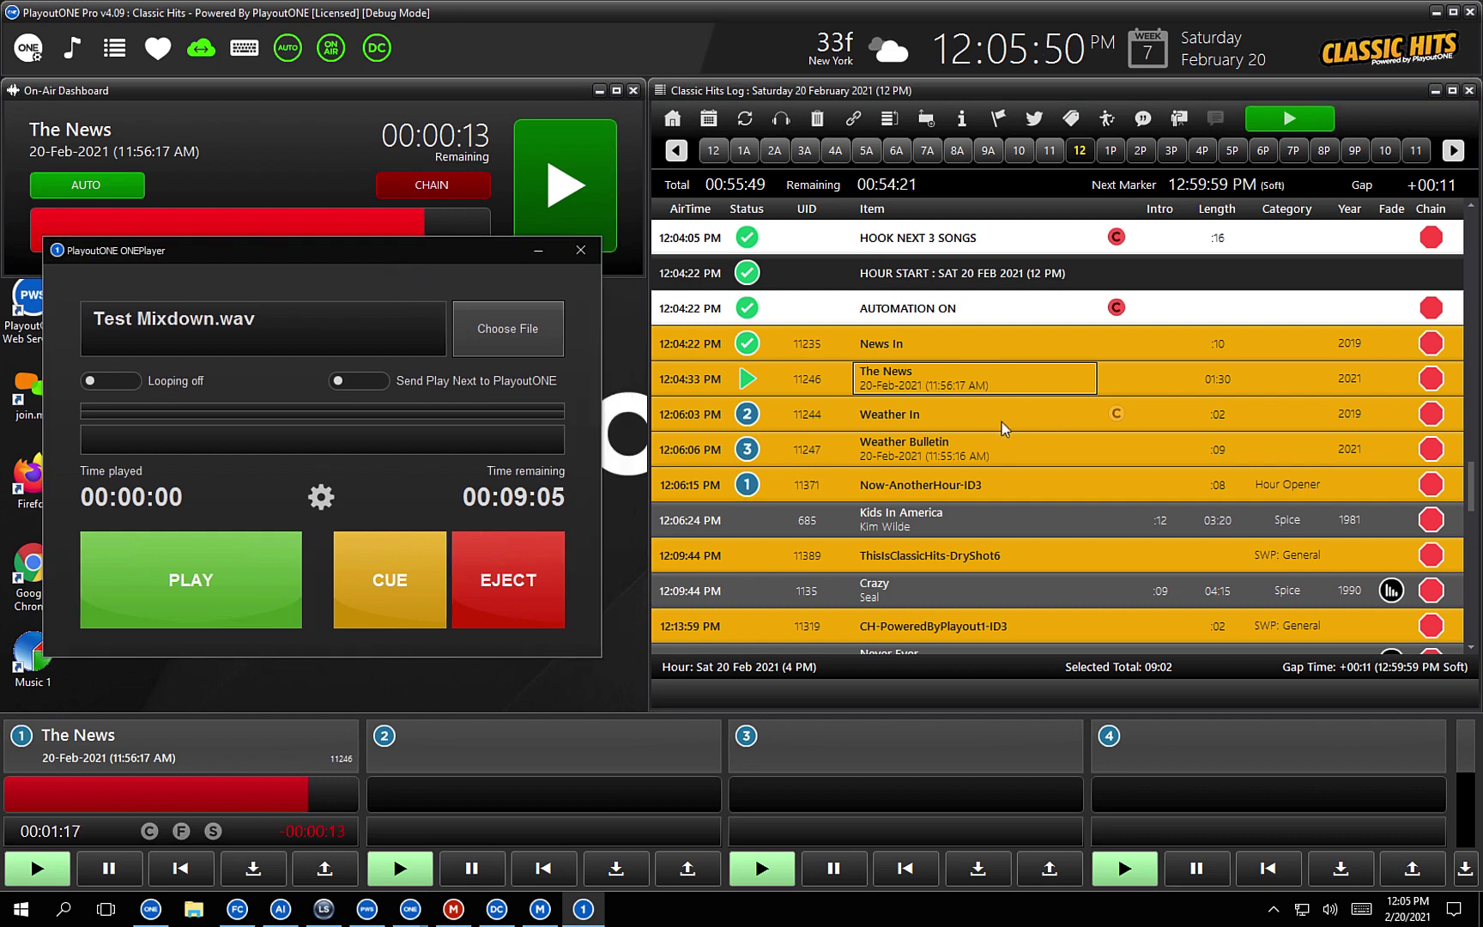
Insert a ONE Player Start command directly above Weather In in the 12 PM log
{"action": "right_click", "coordinate": [1001, 421]}
{"action": "mouse_move", "coordinate": [1085, 773]}
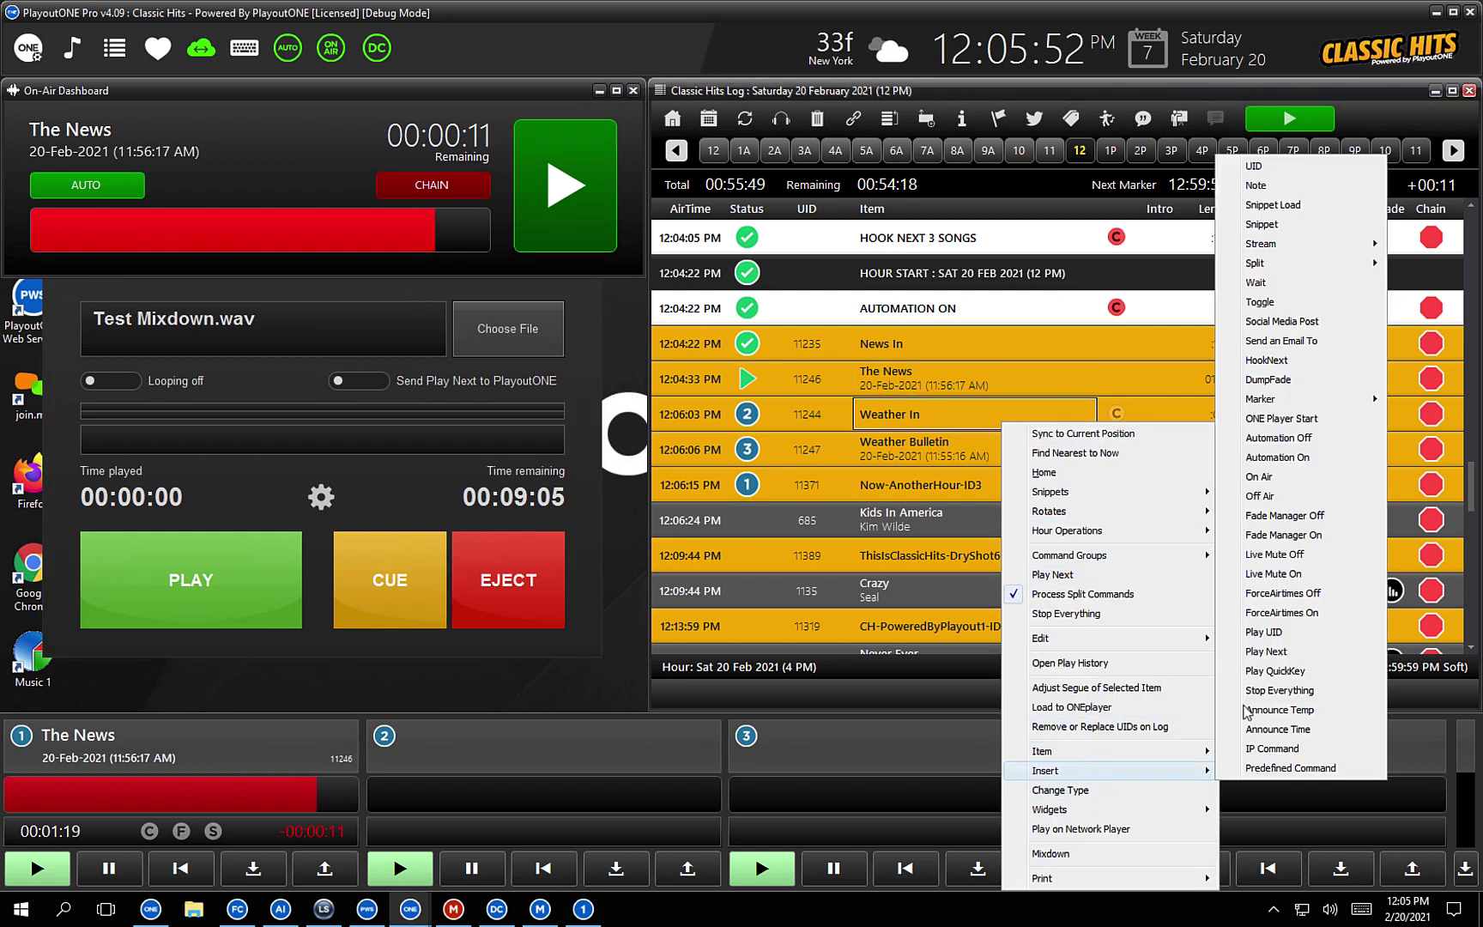
{"action": "left_click", "coordinate": [1305, 420]}
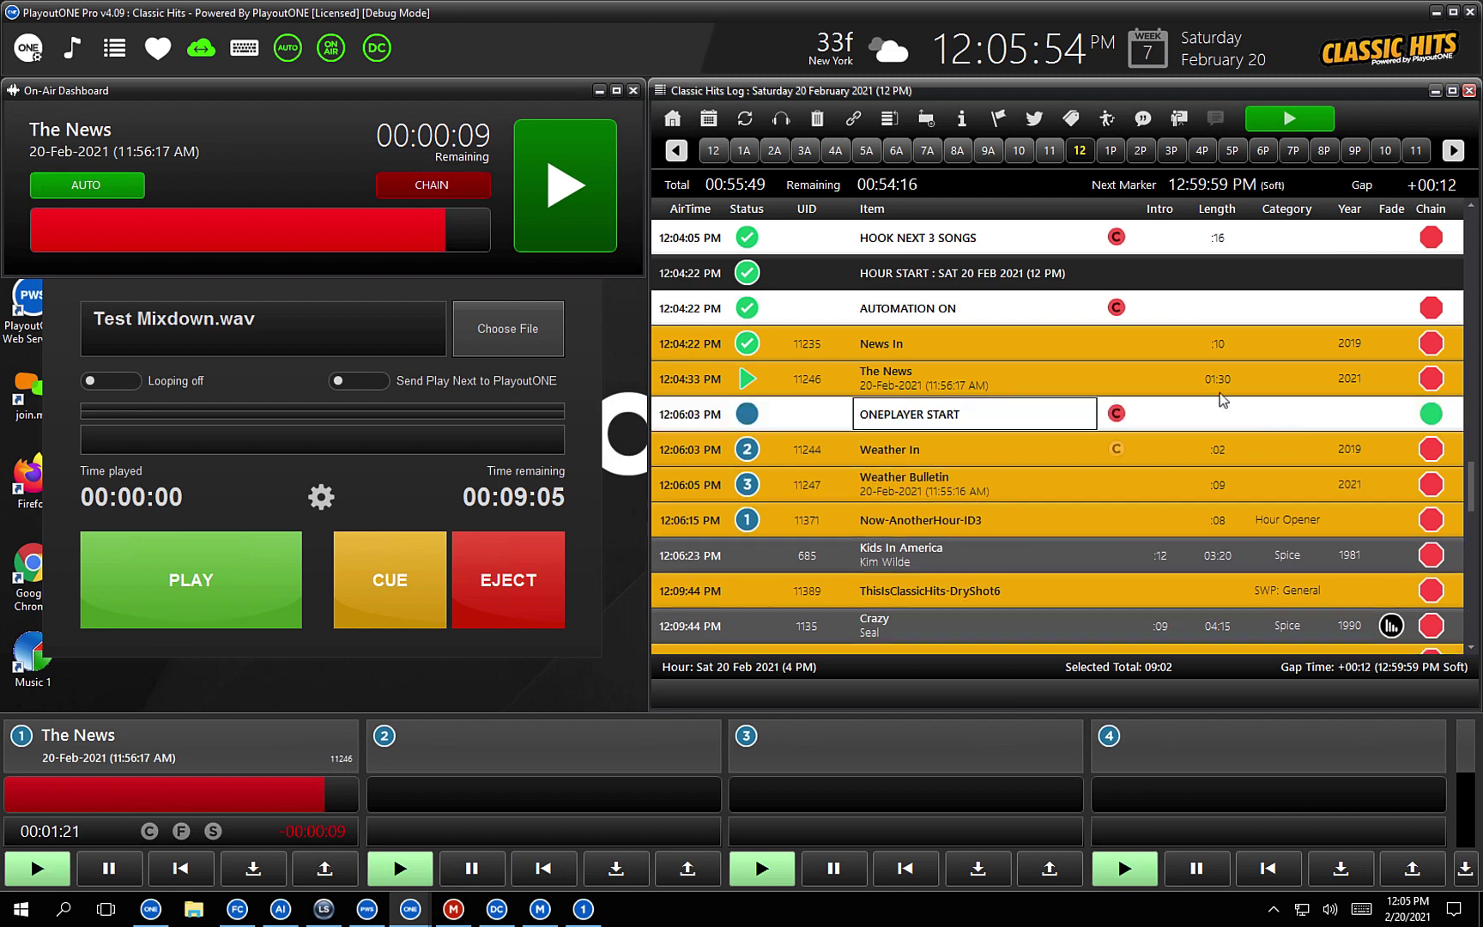
Switch playout from auto to live mode and toggle the chain setting of the ONEPLAYER START item
{"action": "left_click", "coordinate": [288, 49]}
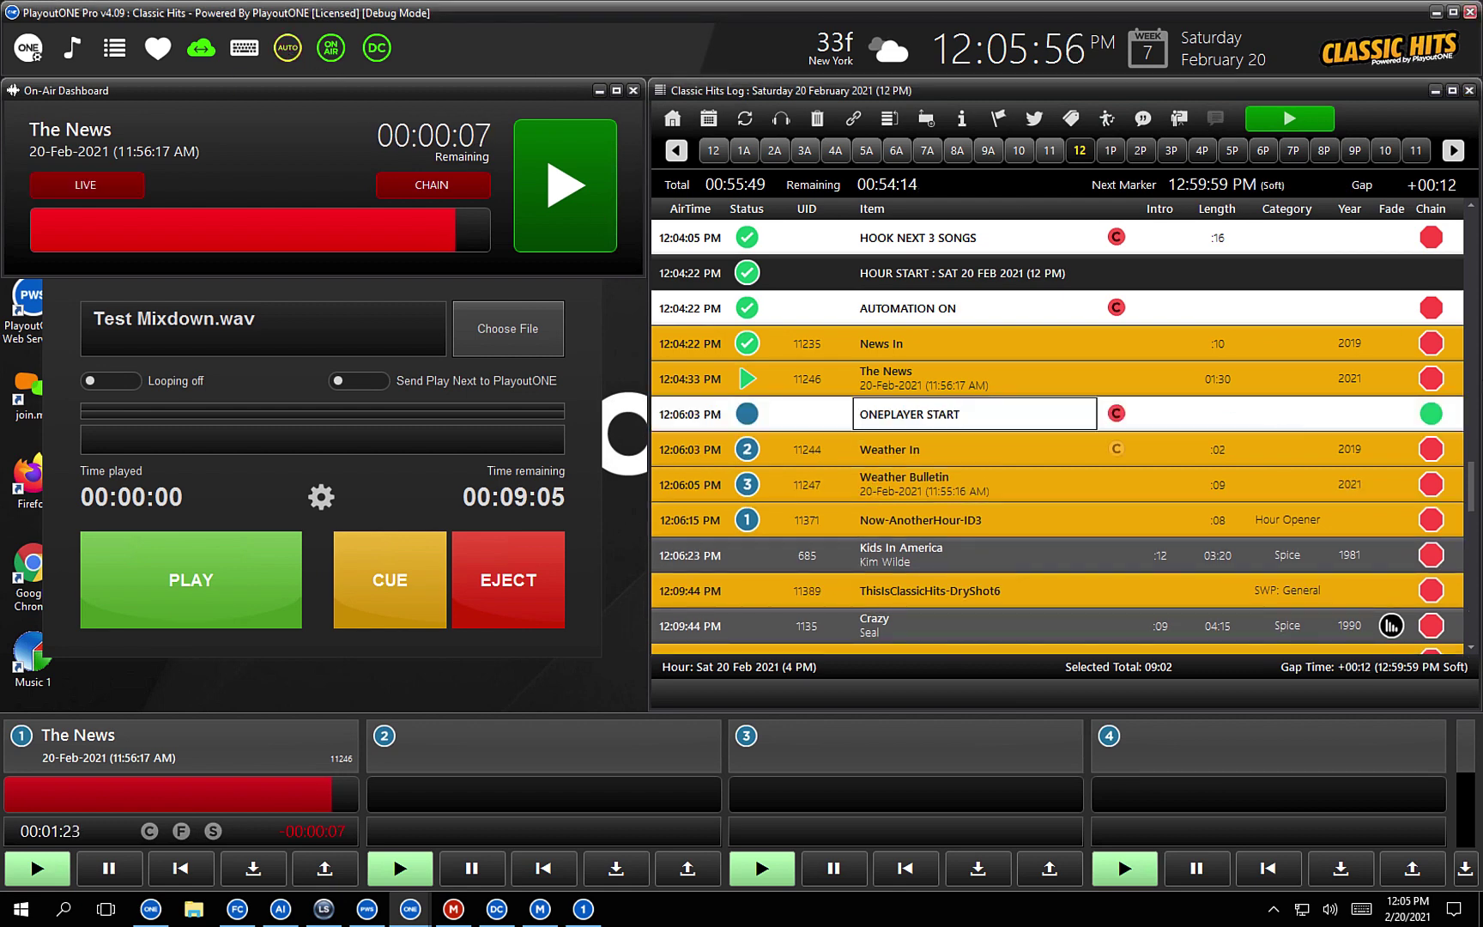
{"action": "left_click", "coordinate": [1431, 414]}
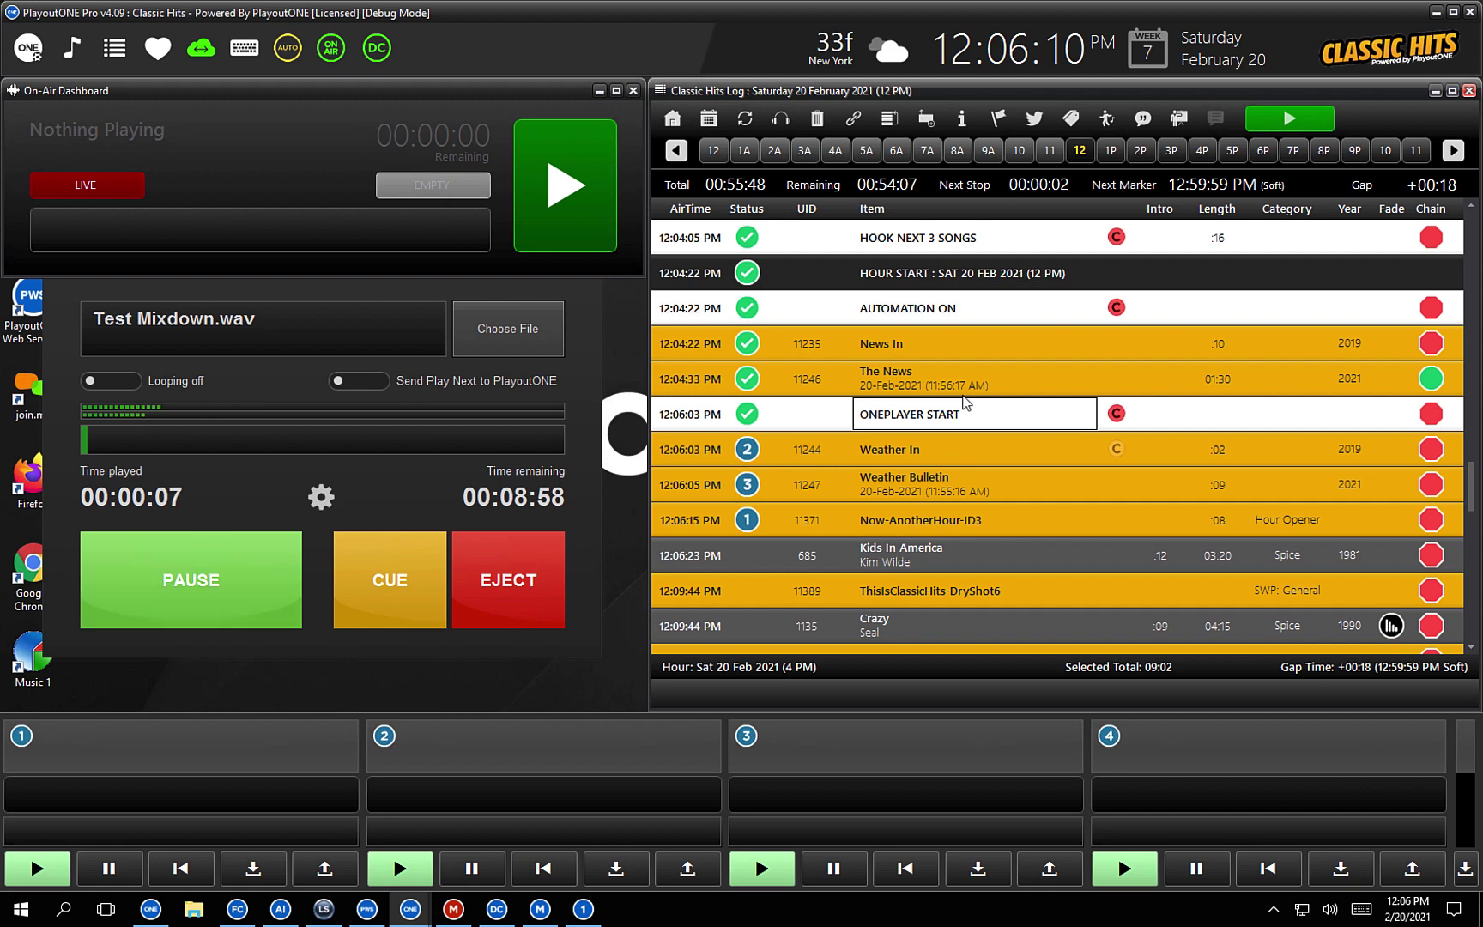
Quit PlayoutONE while ONEPlayer keeps playing the mixdown
{"action": "key", "text": "alt+F4"}
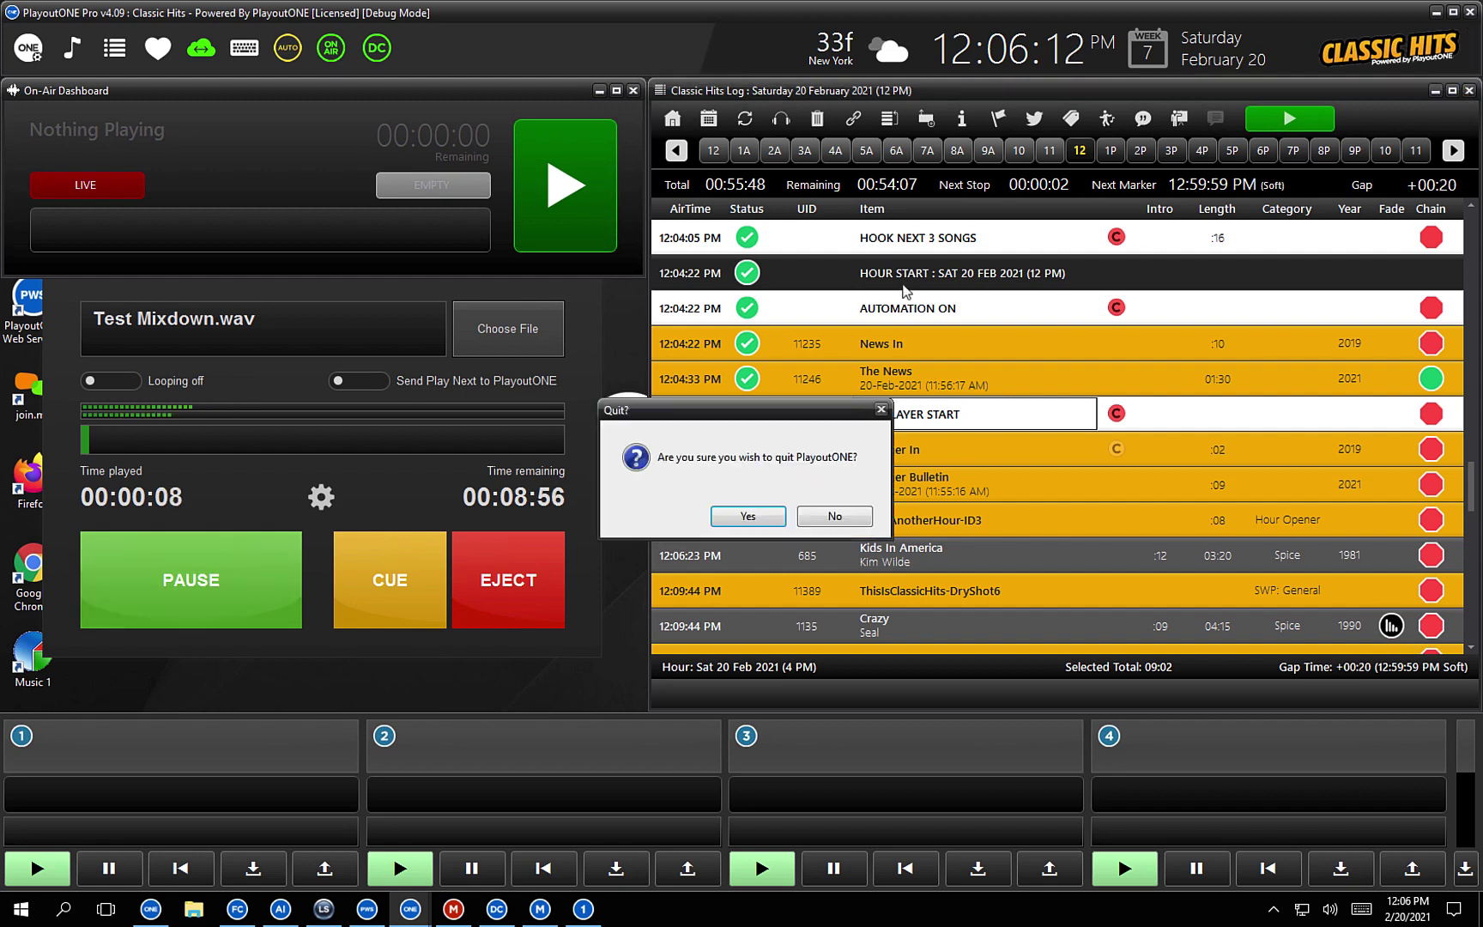
{"action": "left_click", "coordinate": [749, 516]}
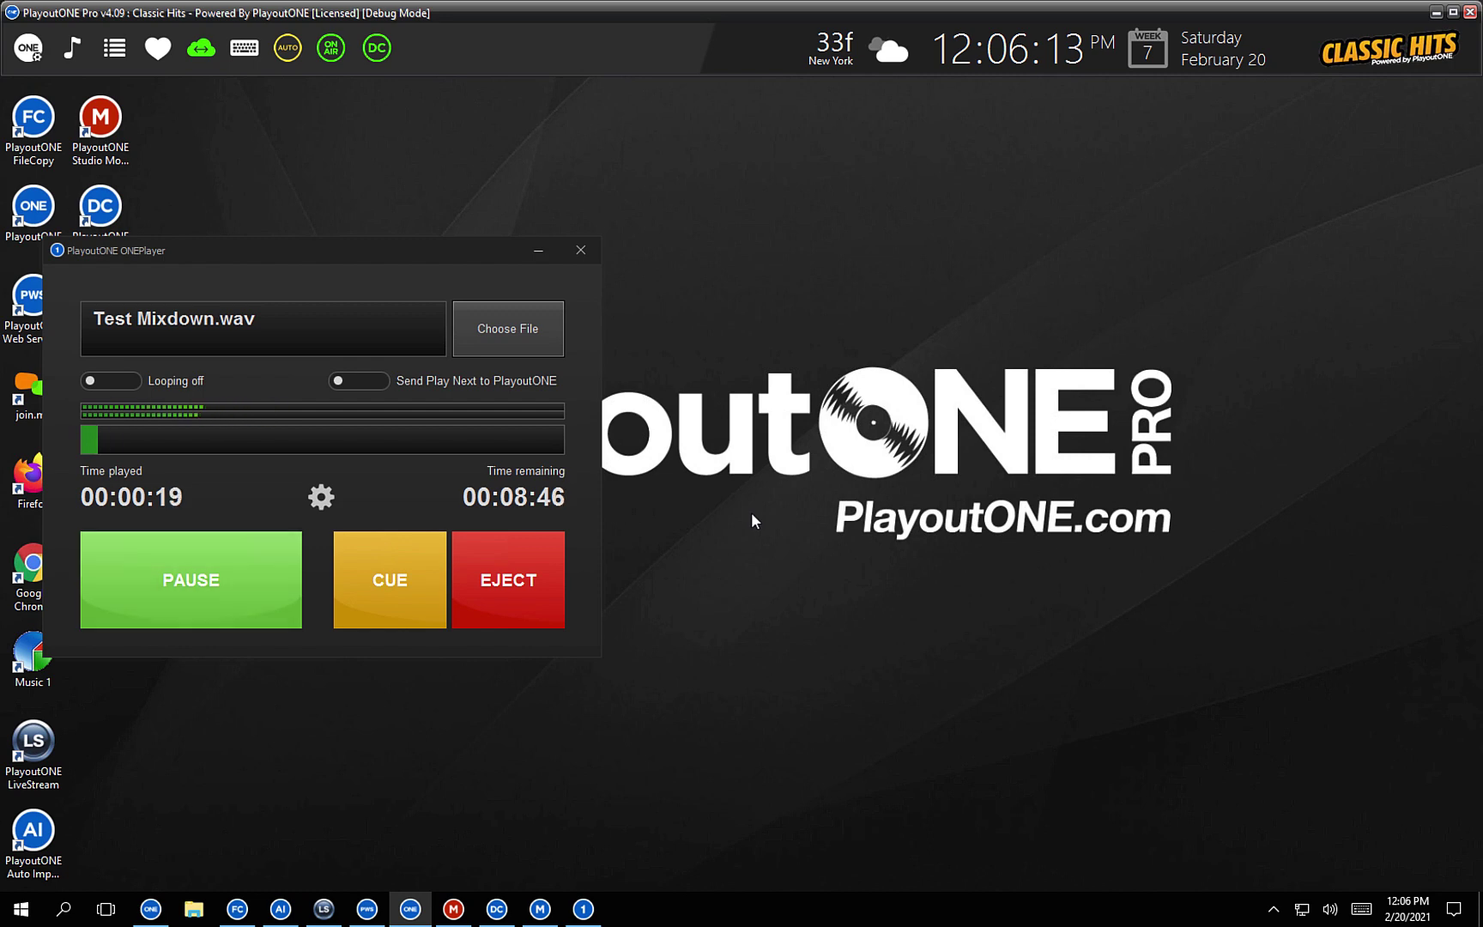
{"action": "key", "text": "alt+F4"}
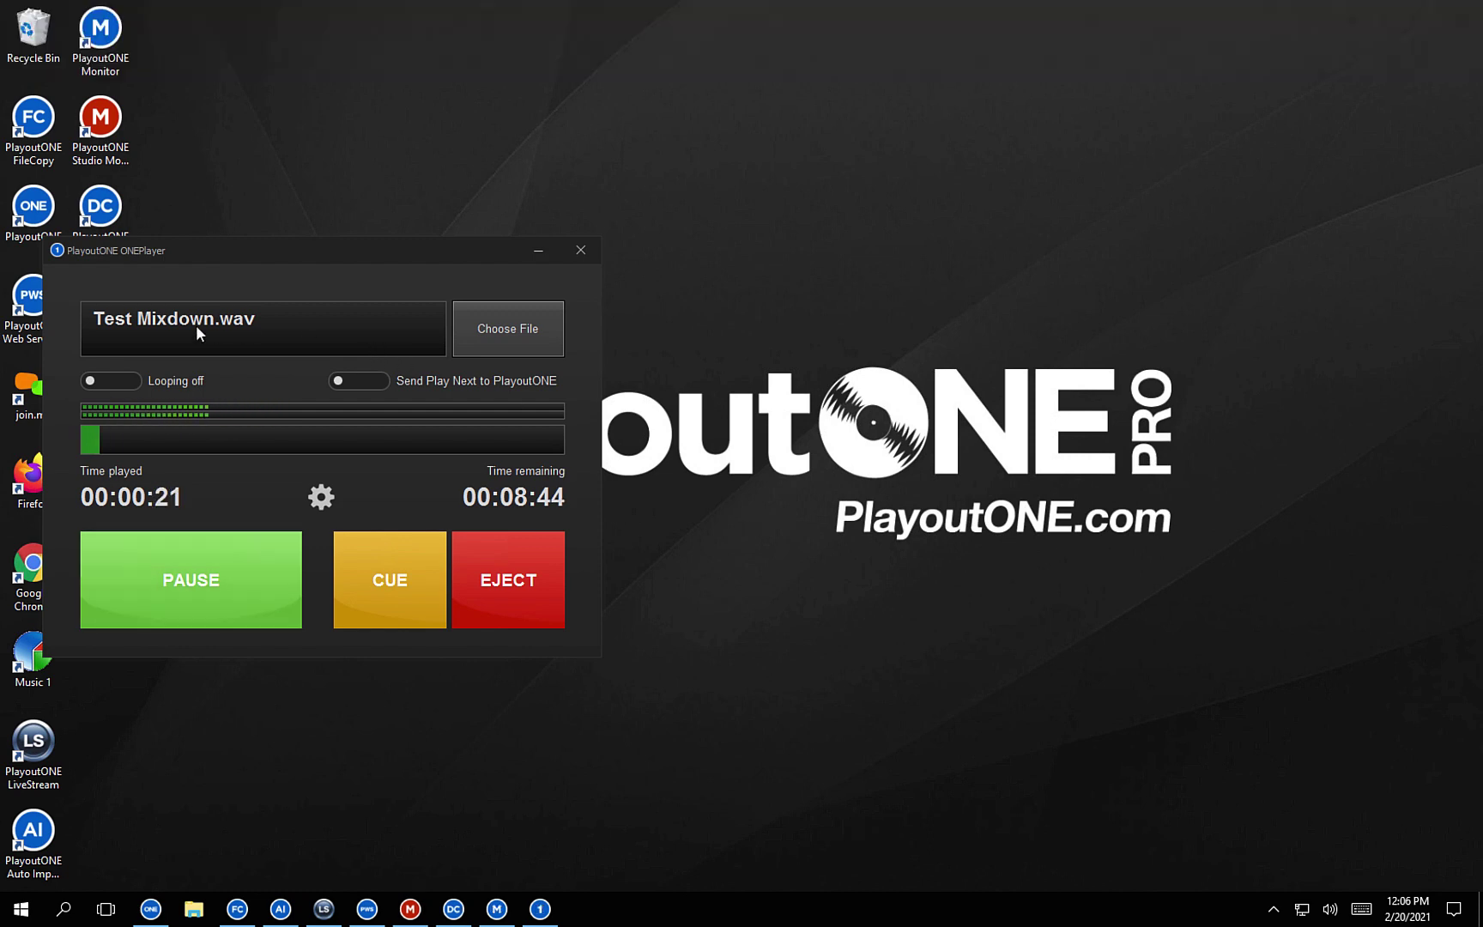
Relaunch PlayoutONE from the desktop, with the ONEPlayer window moved aside, and cancel its auto start
{"action": "left_click_drag", "start_coordinate": [163, 255], "coordinate": [231, 321]}
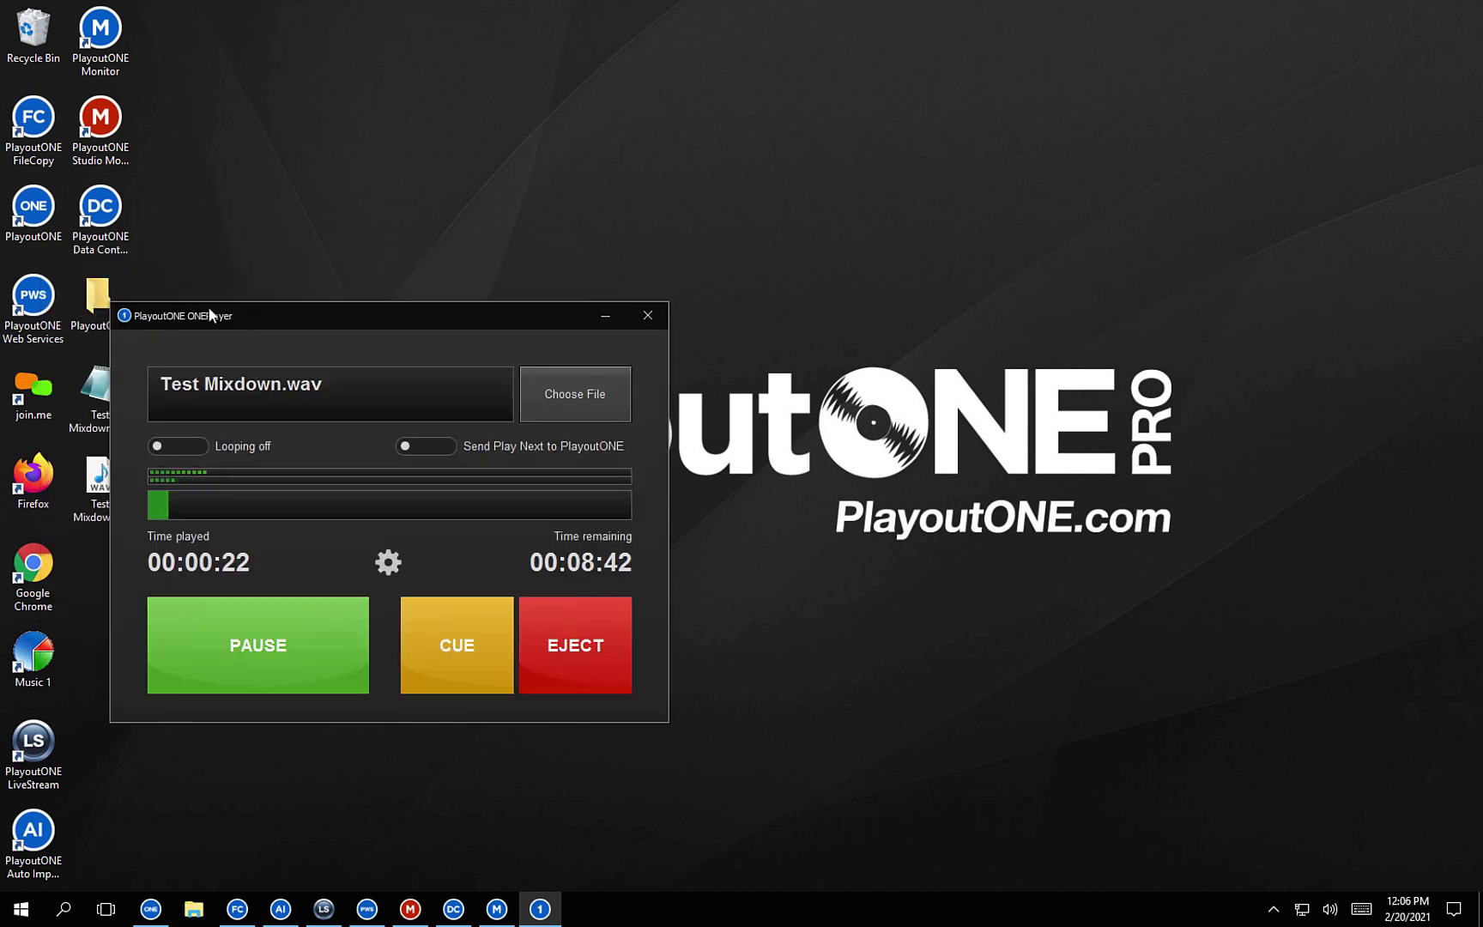
{"action": "left_click", "coordinate": [41, 207]}
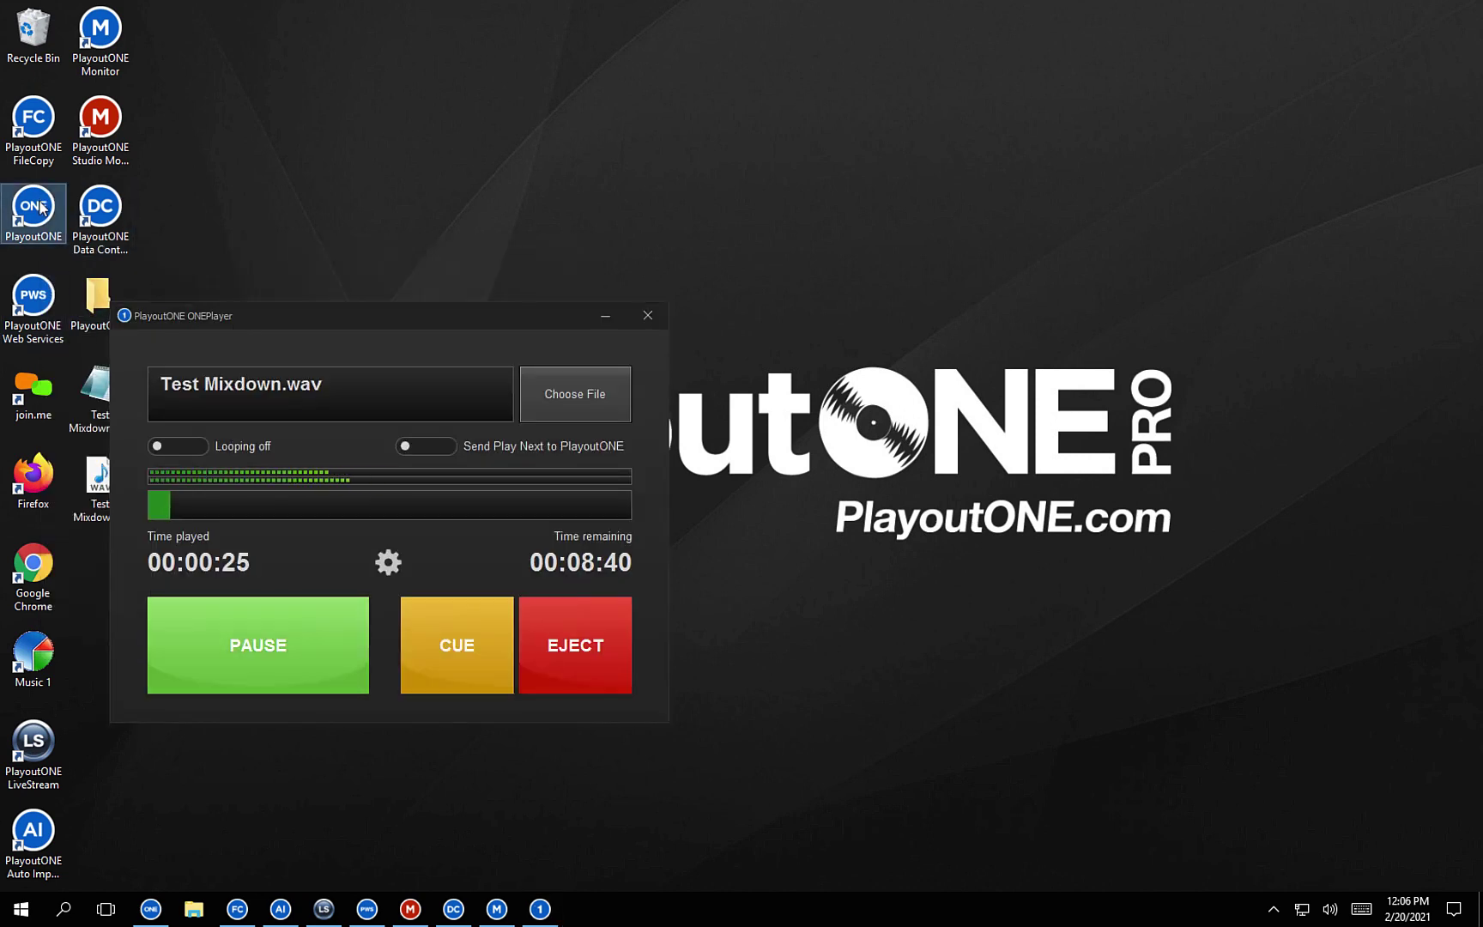
{"action": "double_click", "coordinate": [41, 207]}
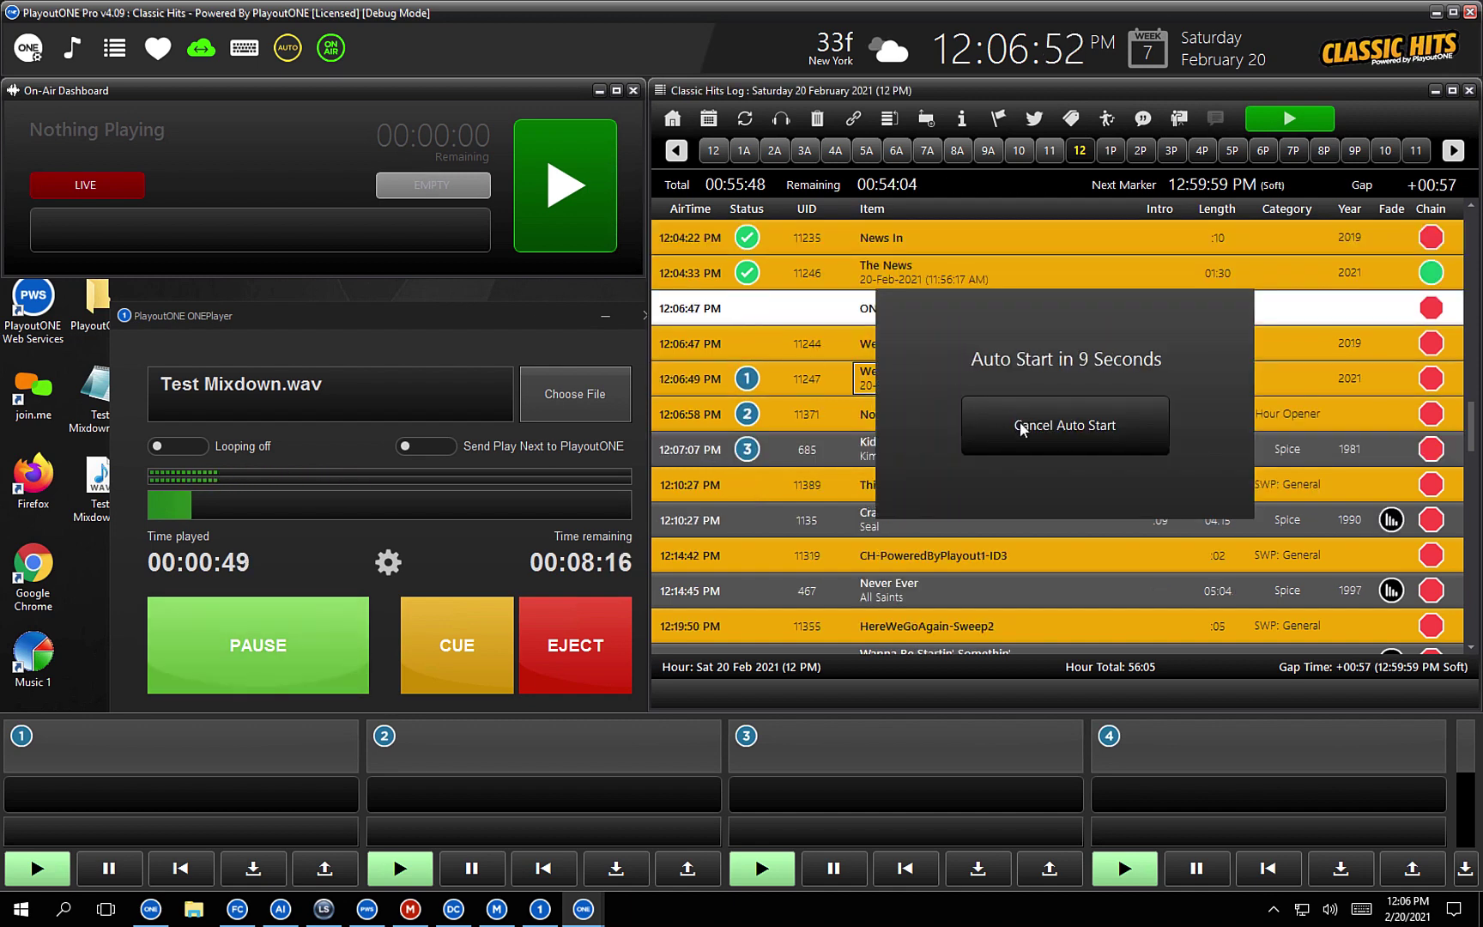
{"action": "left_click", "coordinate": [1030, 425]}
{"action": "left_click", "coordinate": [1029, 425]}
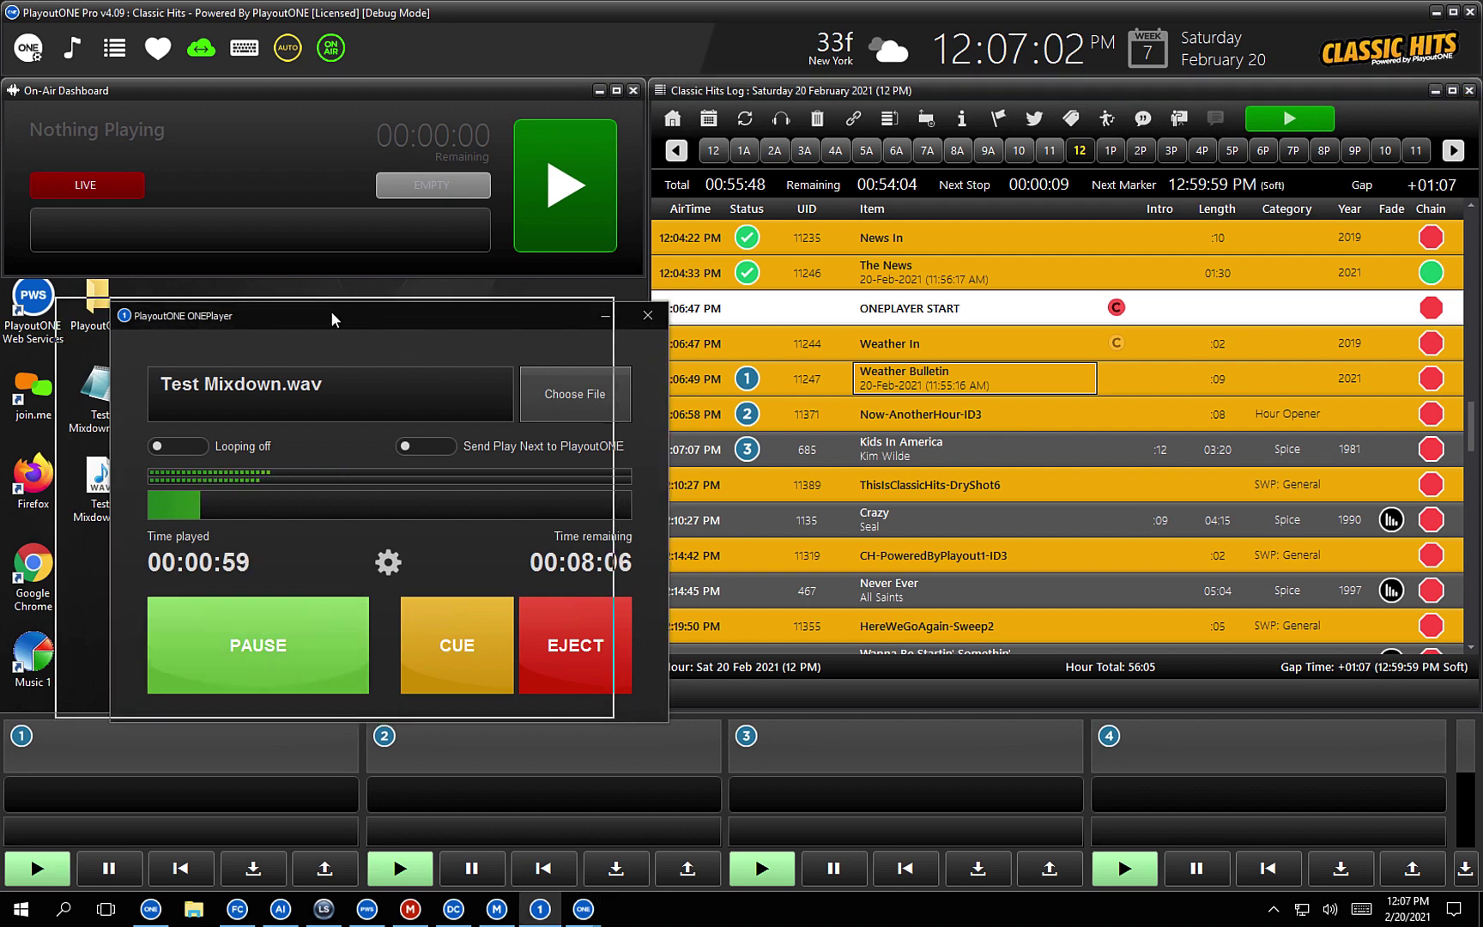
Move ONEPlayer clear of the log and sync the log's current position to Kids In America
{"action": "left_click_drag", "start_coordinate": [330, 311], "coordinate": [275, 306]}
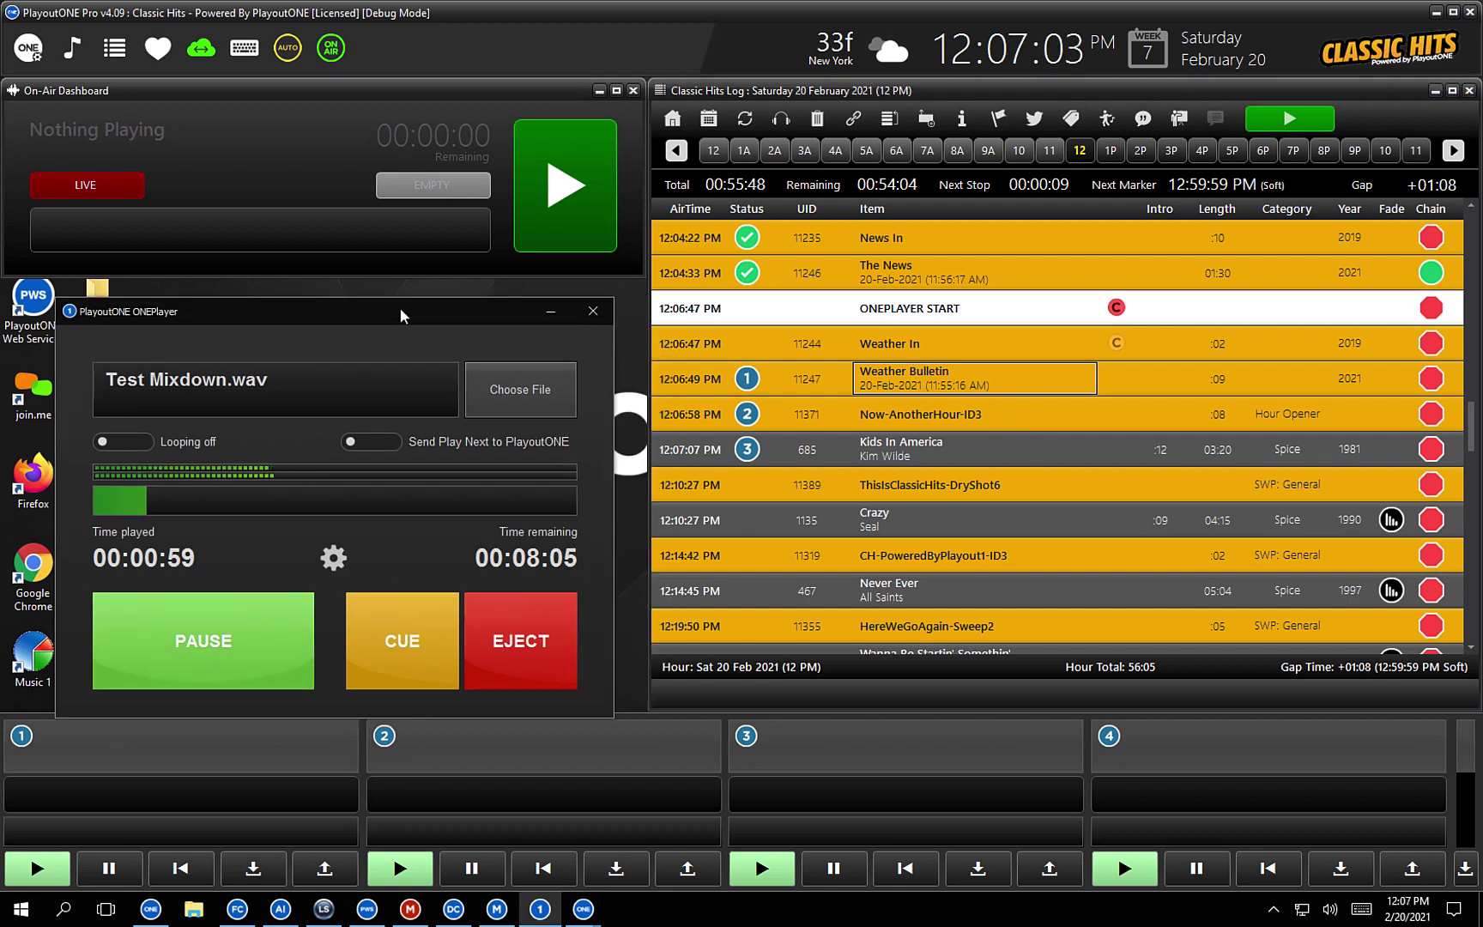
{"action": "right_click", "coordinate": [917, 444]}
{"action": "left_click", "coordinate": [979, 456]}
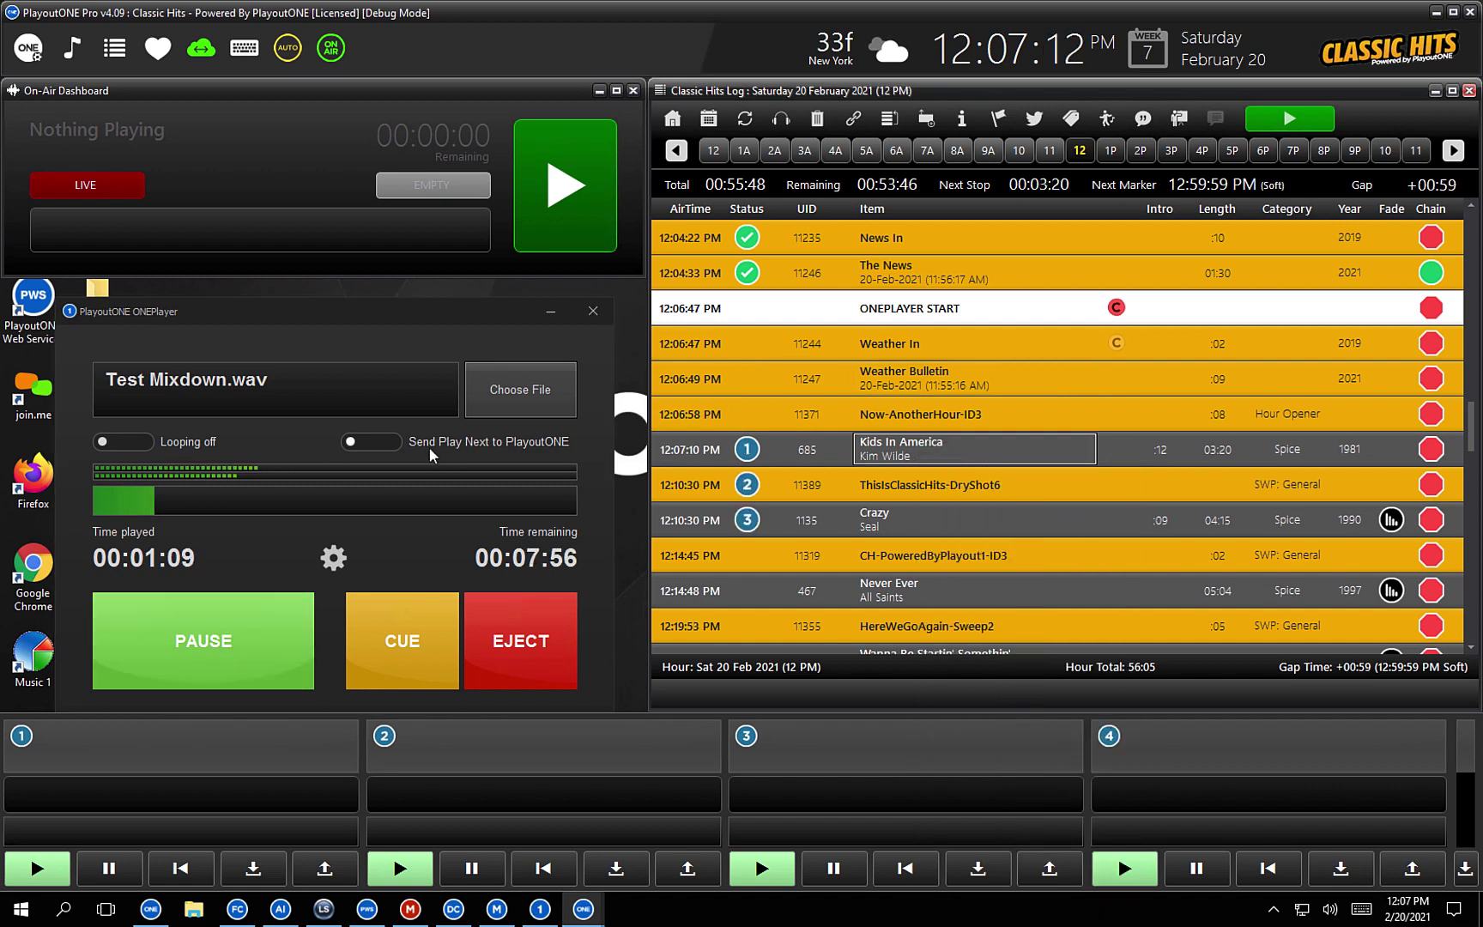
Enable ONEPlayer's Send Play Next to PlayoutONE option, triggering 5 seconds before the end of the file
{"action": "left_click", "coordinate": [371, 443]}
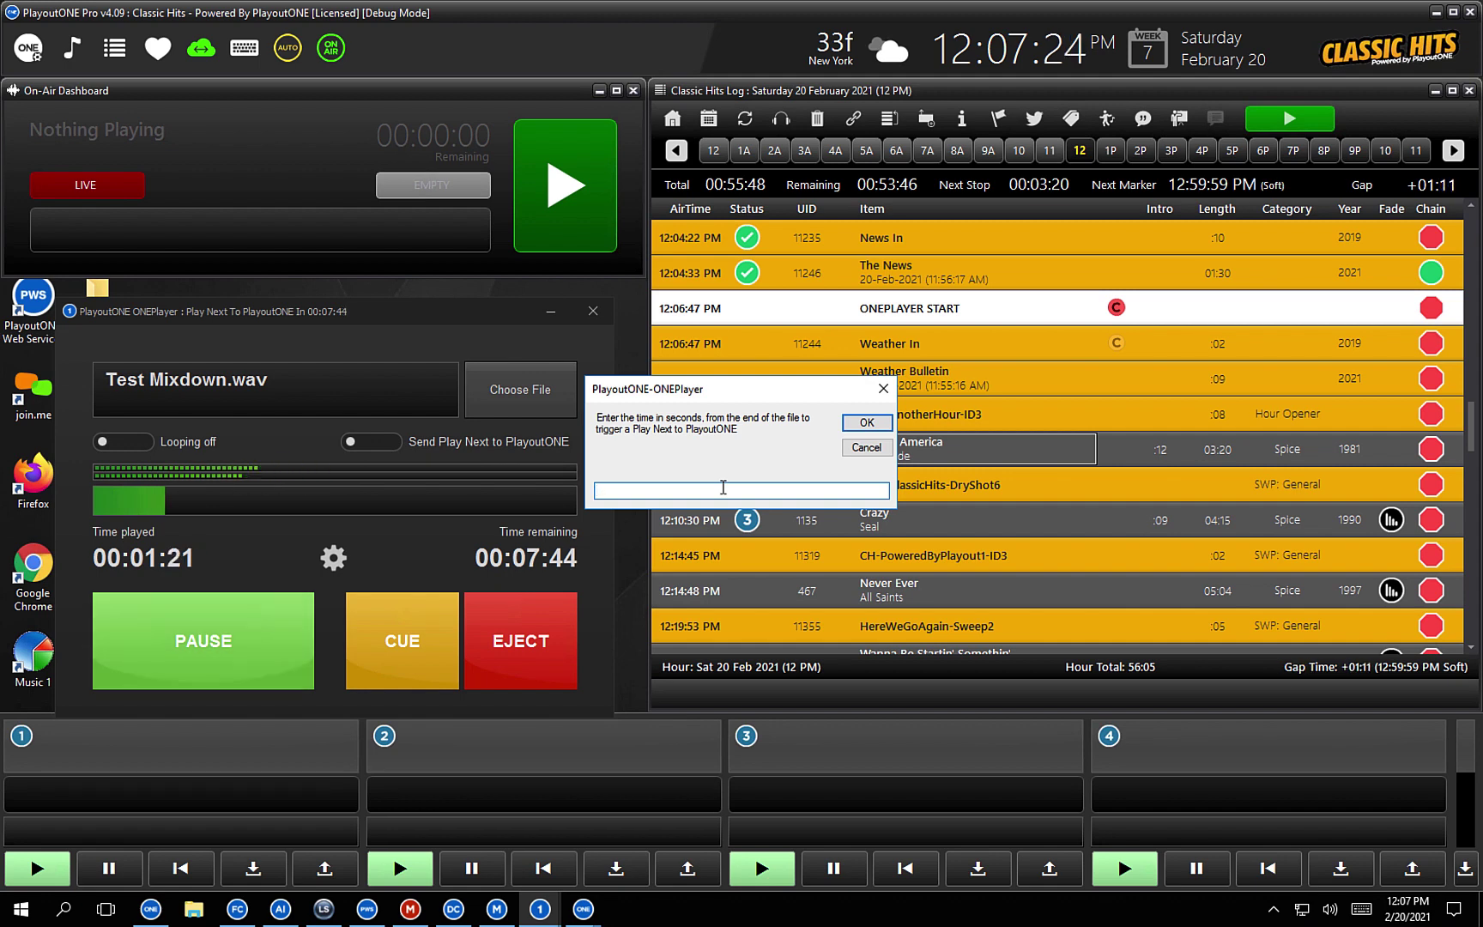
{"action": "type", "text": "5"}
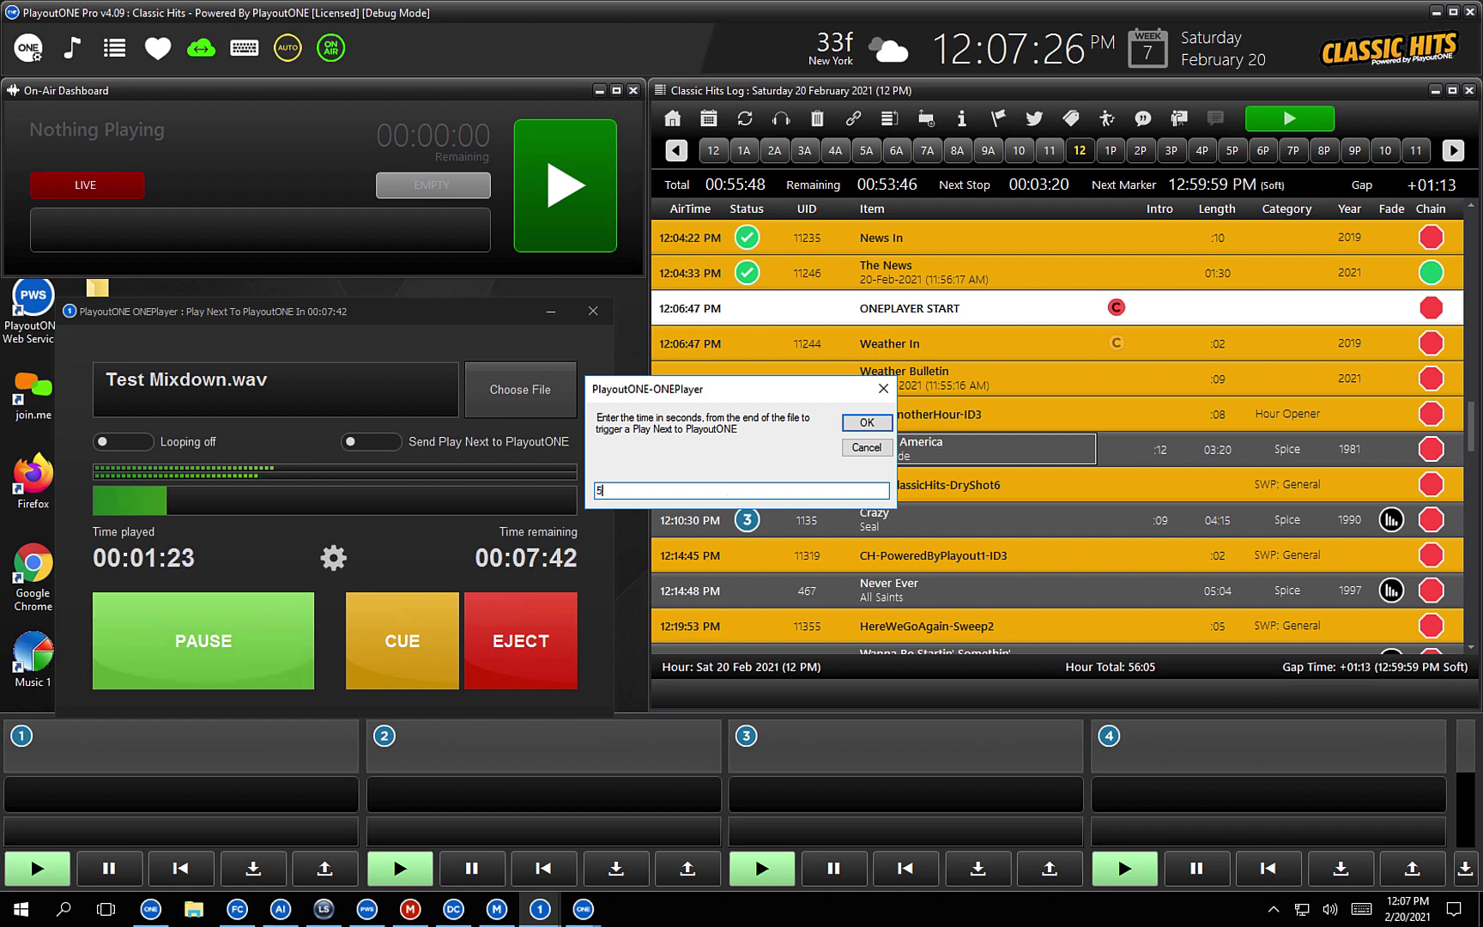
{"action": "left_click", "coordinate": [868, 424]}
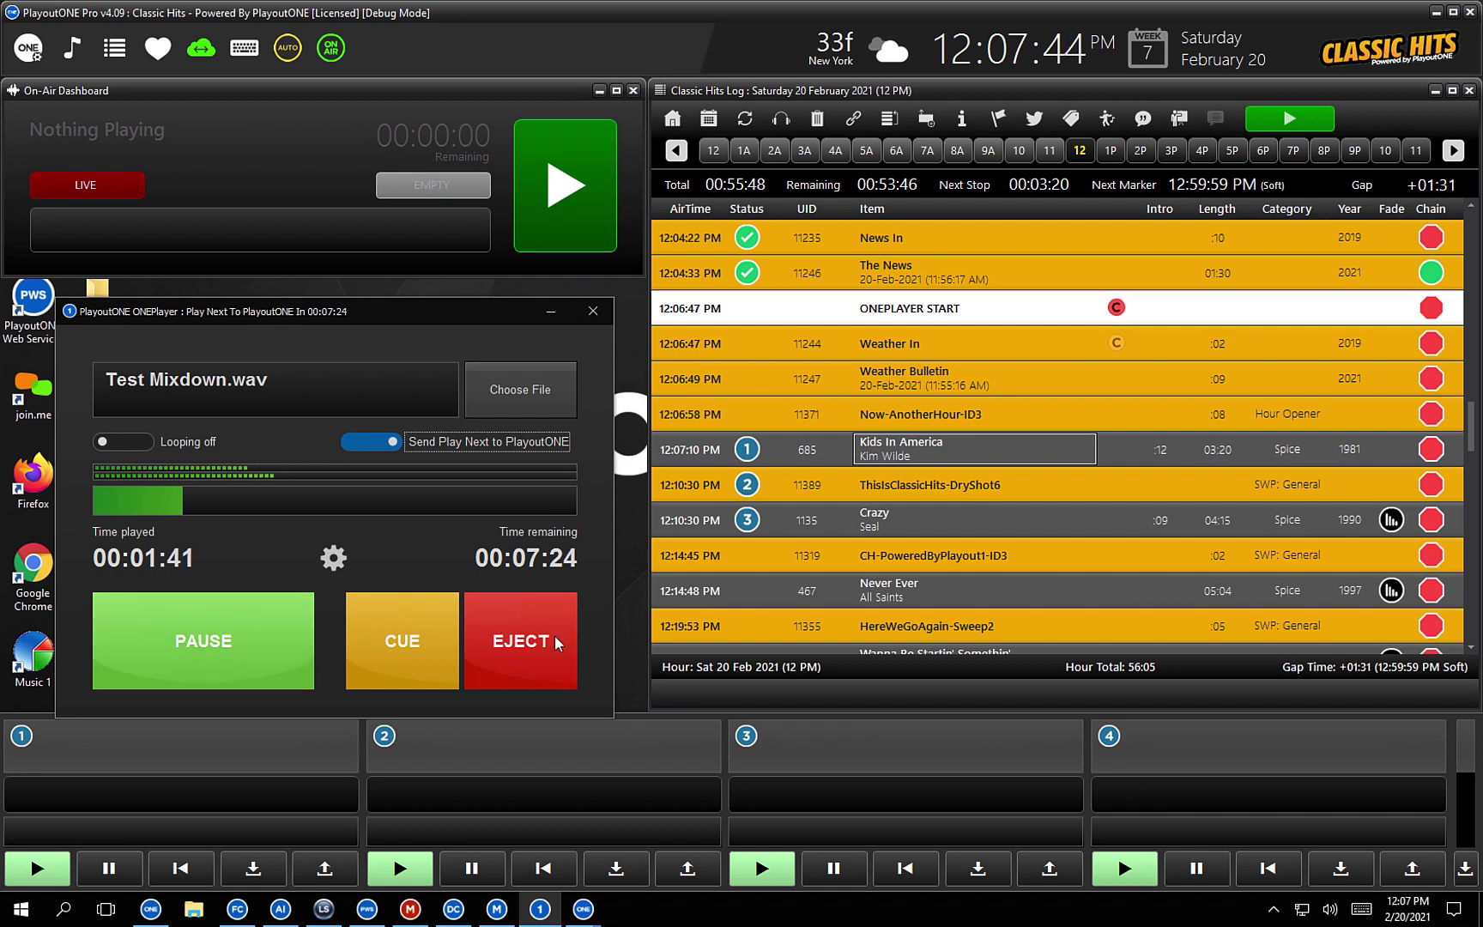
Eject the mixdown and close ONEPlayer, and start Kids In America on air in PlayoutONE
{"action": "left_click", "coordinate": [526, 663]}
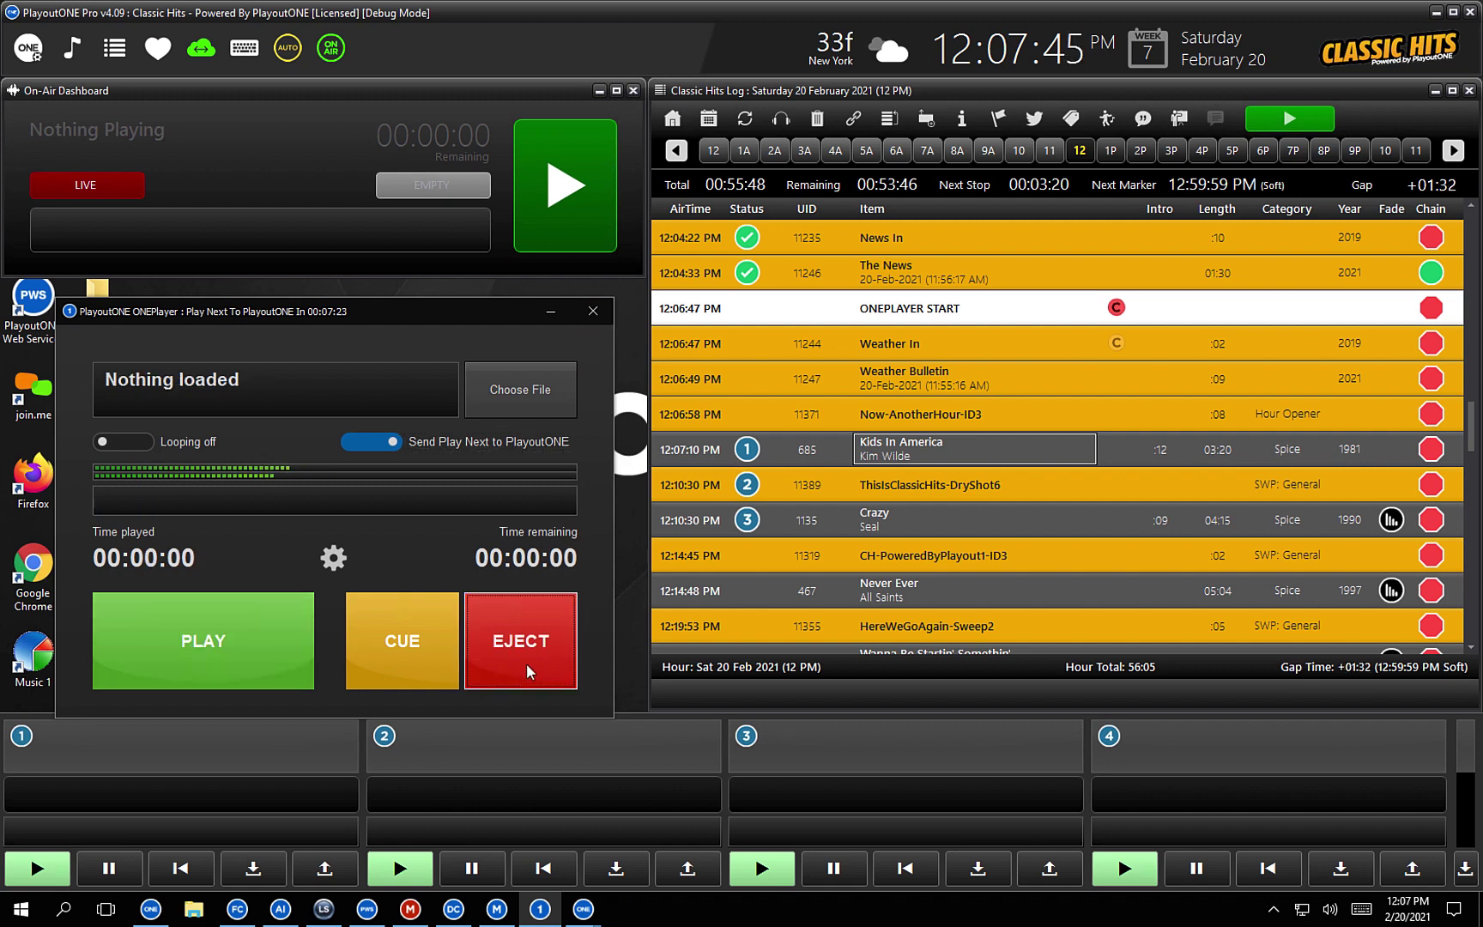
{"action": "left_click", "coordinate": [592, 312]}
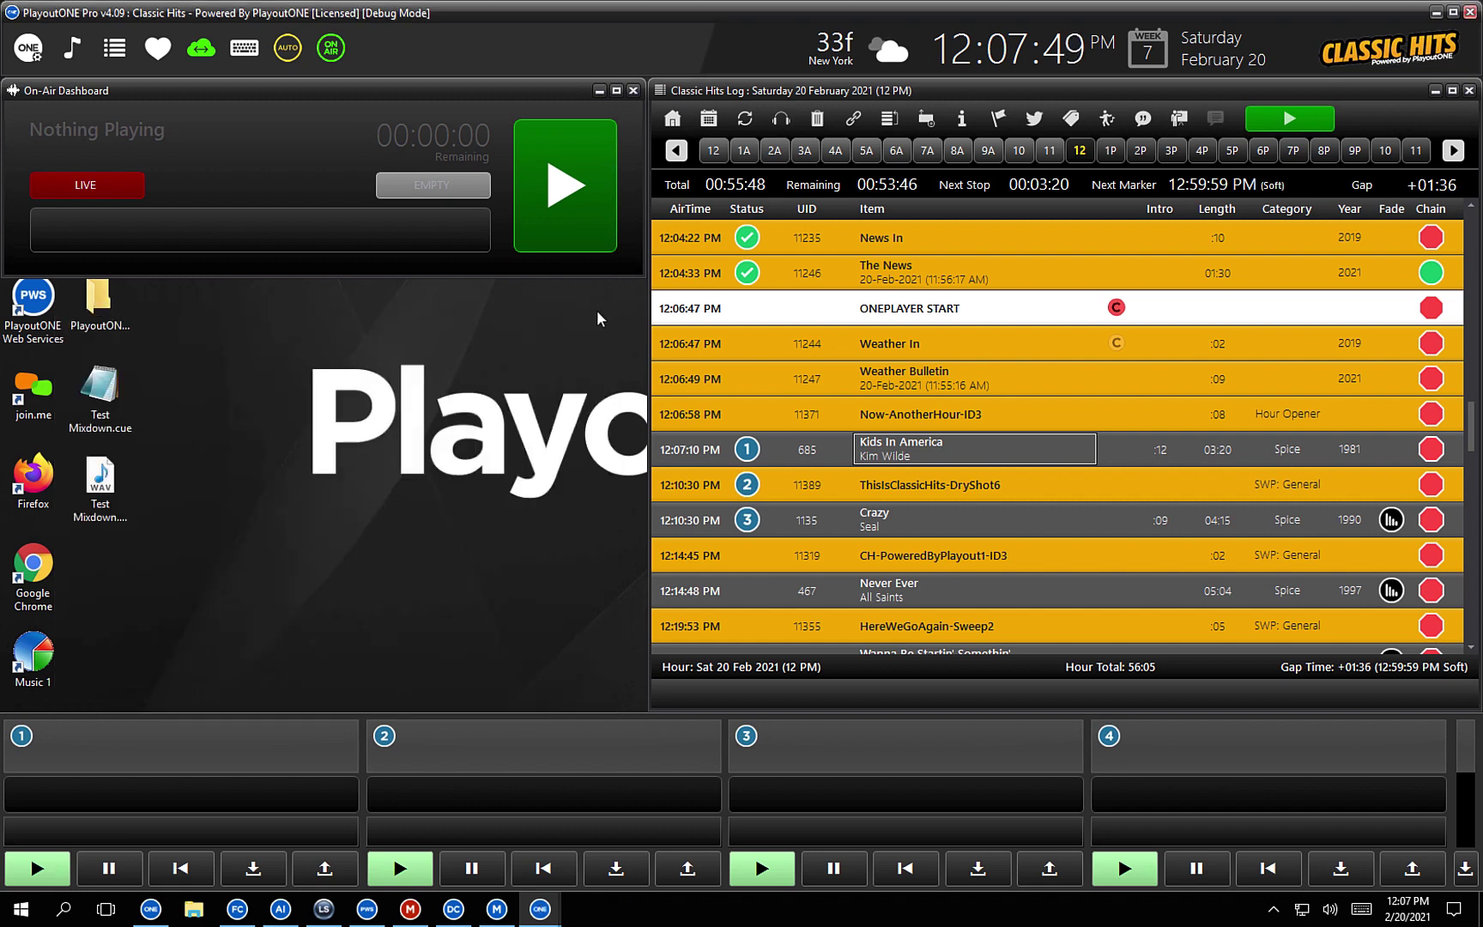
{"action": "left_click", "coordinate": [1288, 120]}
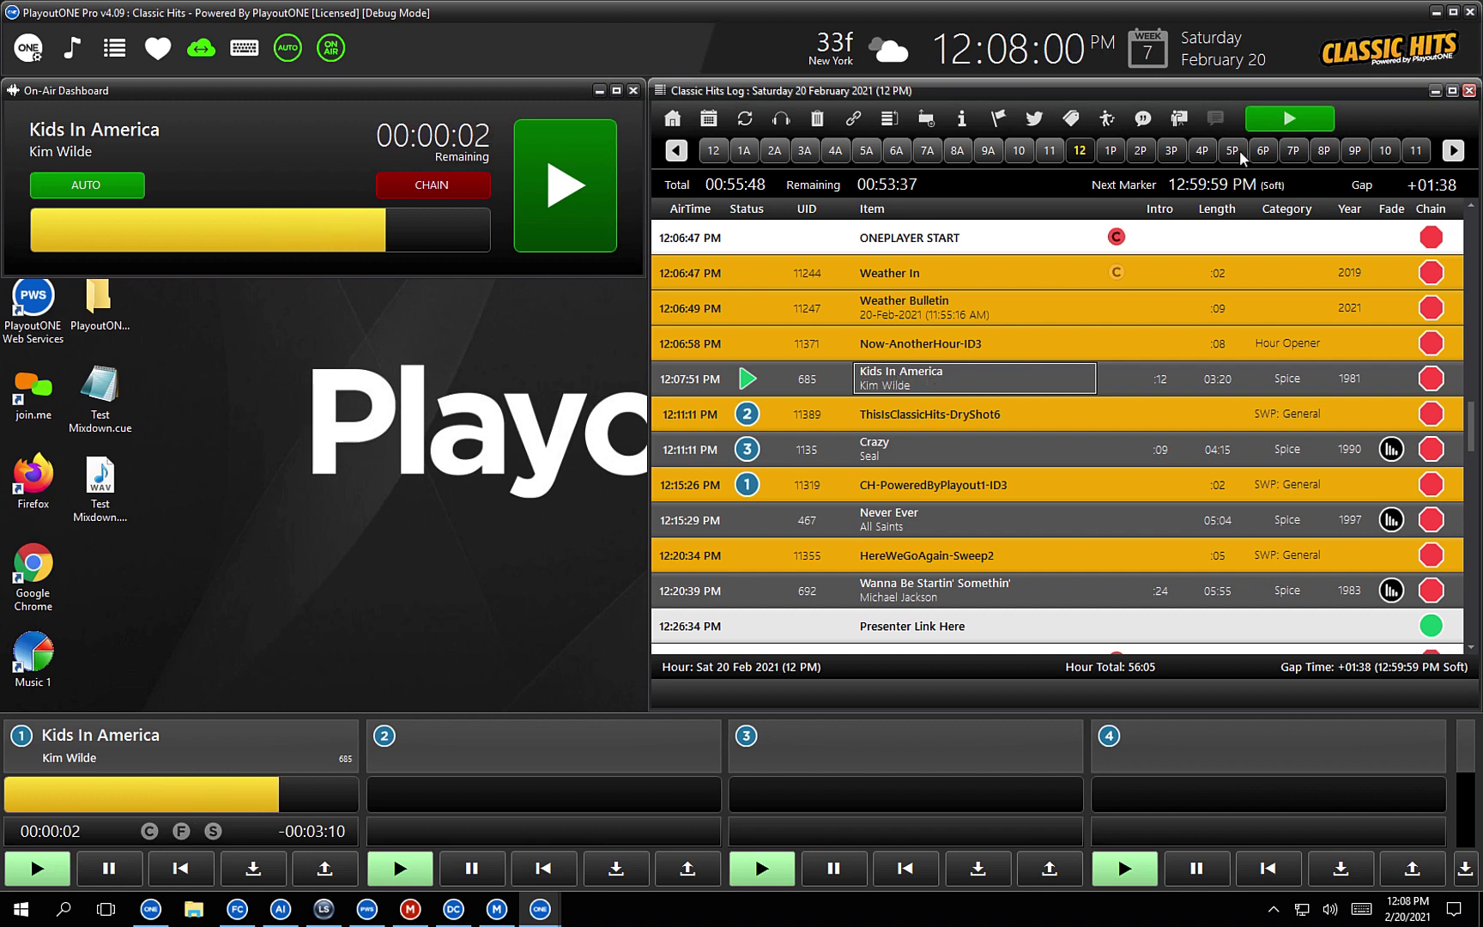
Open the 4 PM hour of the log and select the items from News In through Just Like Jessie James
{"action": "left_click", "coordinate": [1202, 151]}
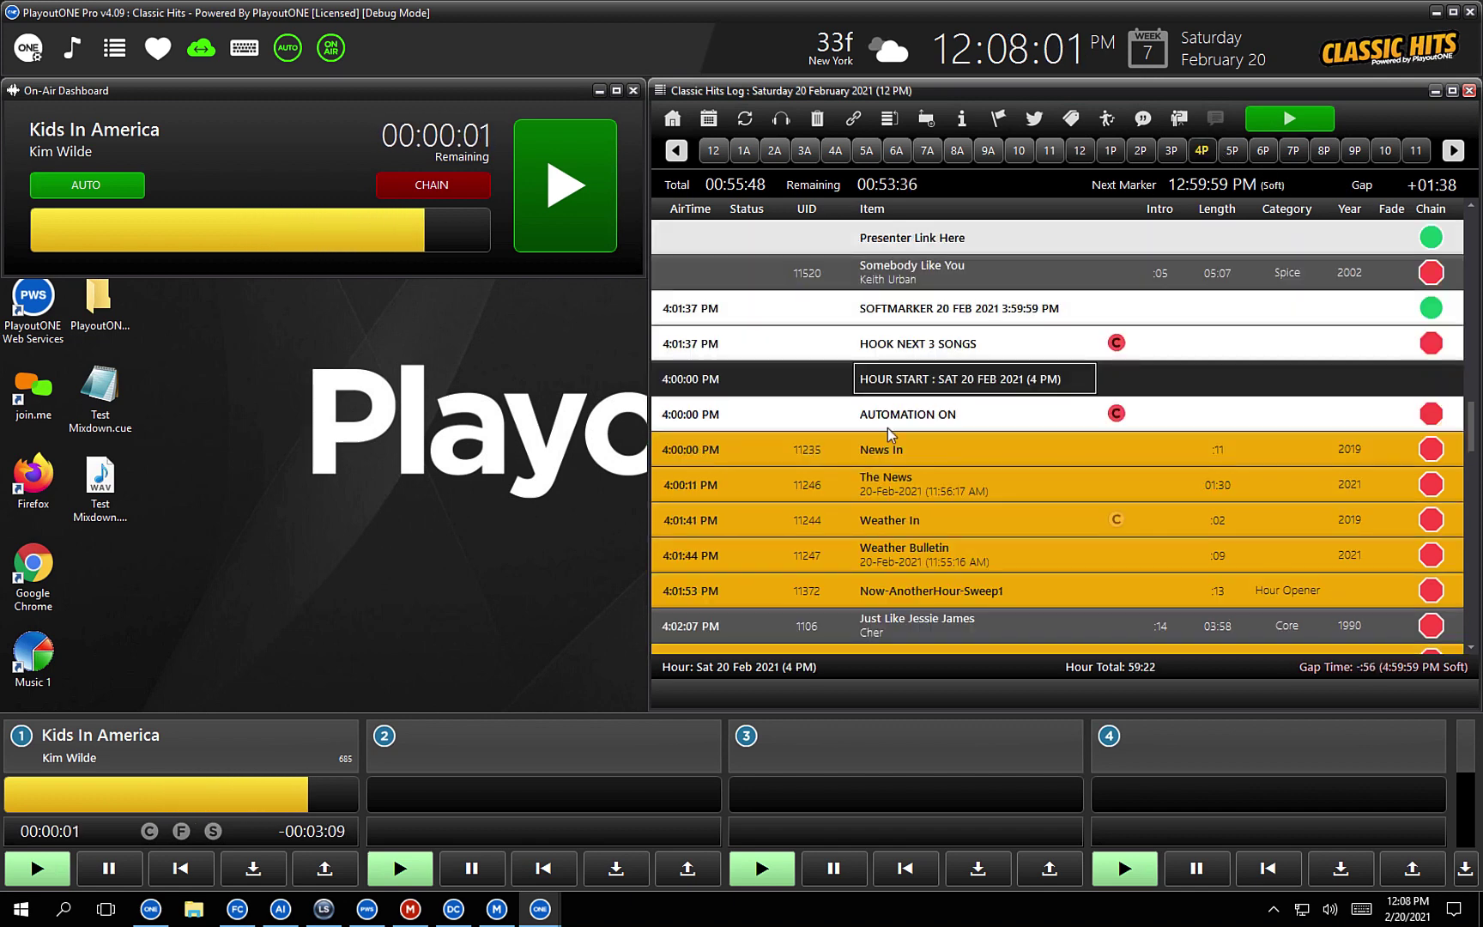
{"action": "left_click", "coordinate": [934, 455]}
{"action": "scroll", "coordinate": [934, 455], "scroll_direction": "down", "scroll_amount": 1}
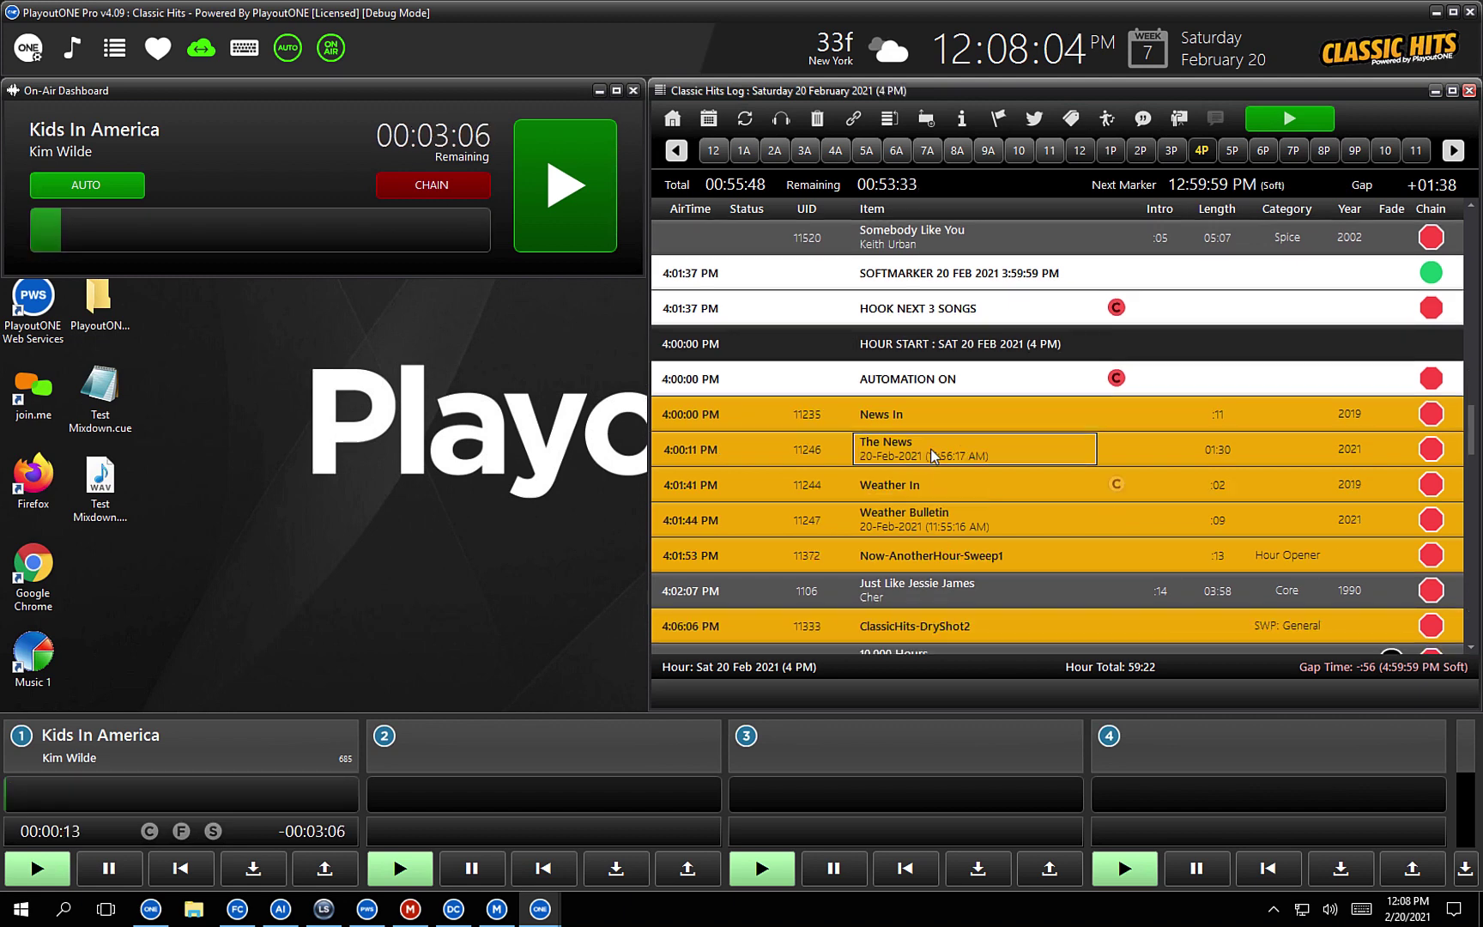
{"action": "left_click", "coordinate": [930, 584], "text": "shift"}
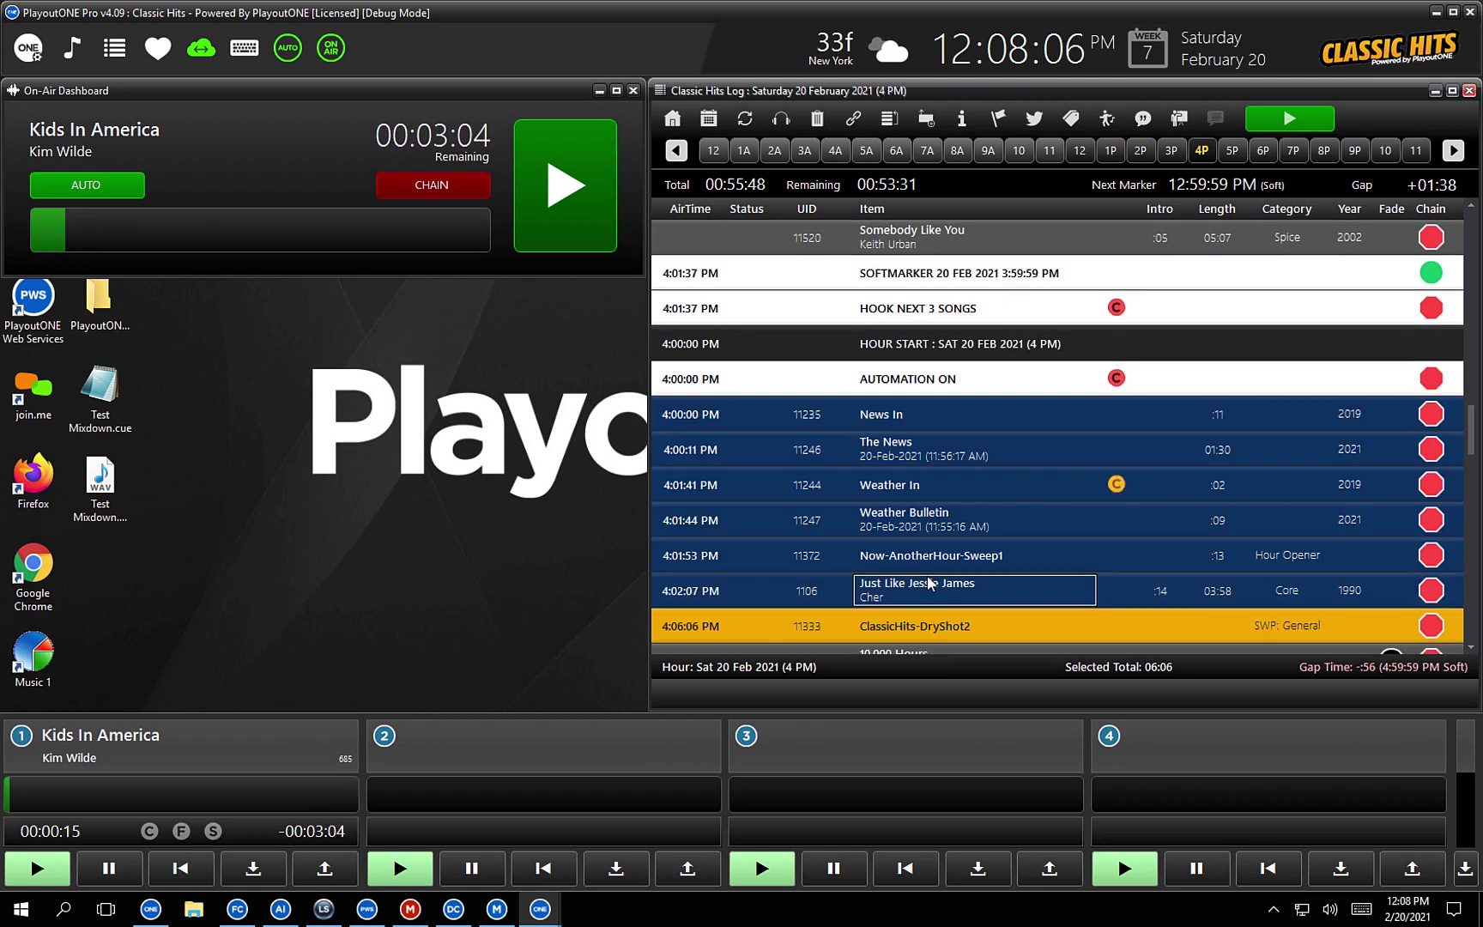
Select the log items from ClassicHits-DryShot2 through ClassicHits-DryShot5 in the 4 PM hour and clear the selection
{"action": "scroll", "coordinate": [940, 549], "scroll_direction": "down", "scroll_amount": 4}
{"action": "left_click", "coordinate": [948, 489]}
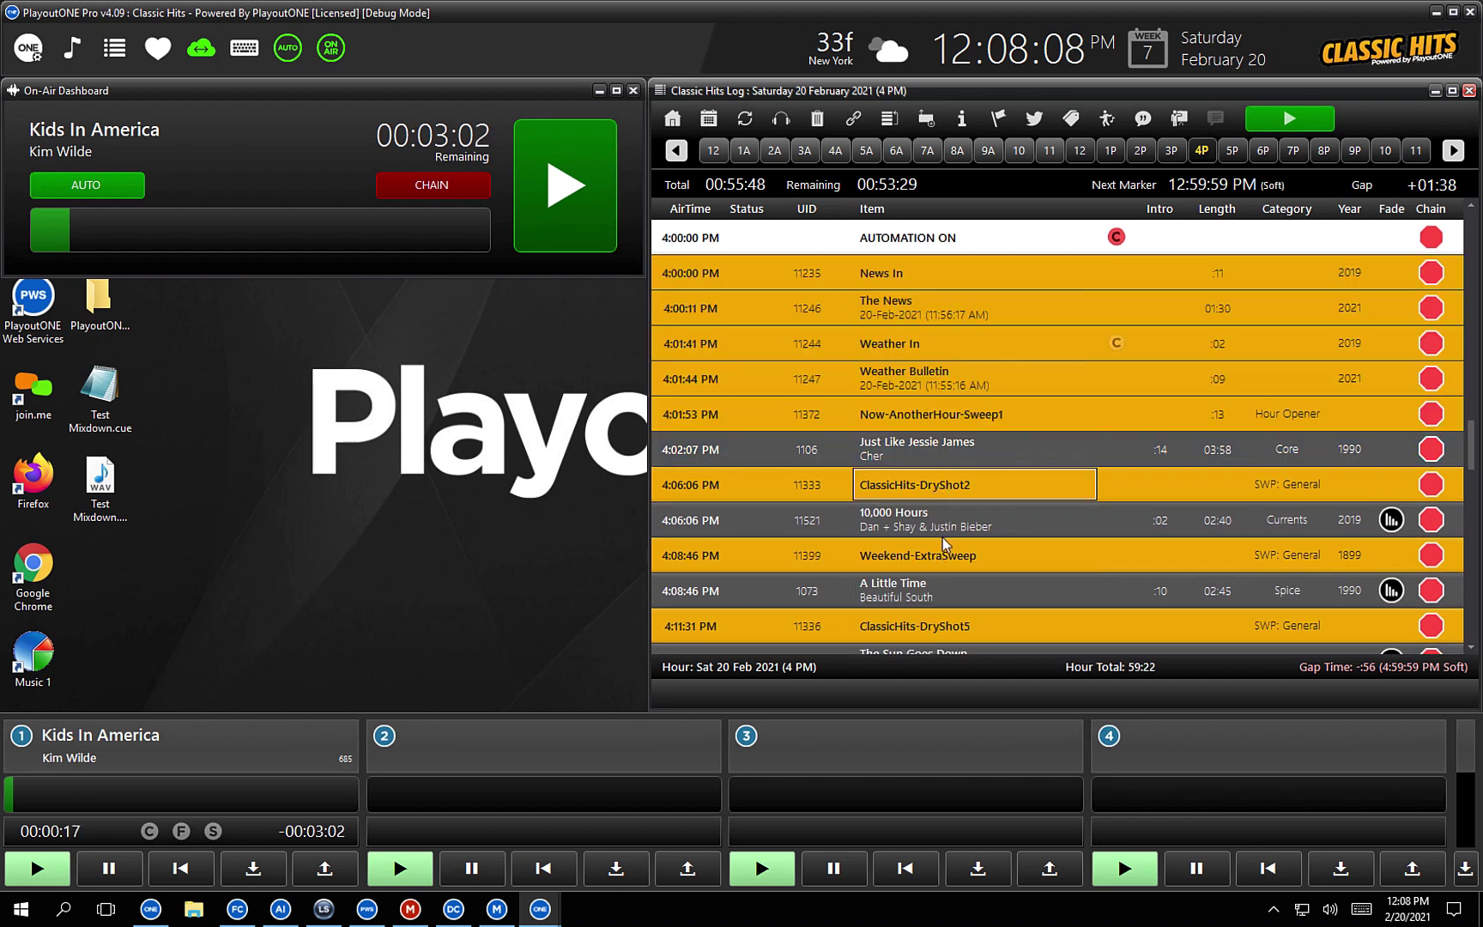
{"action": "left_click", "coordinate": [960, 629], "text": "shift"}
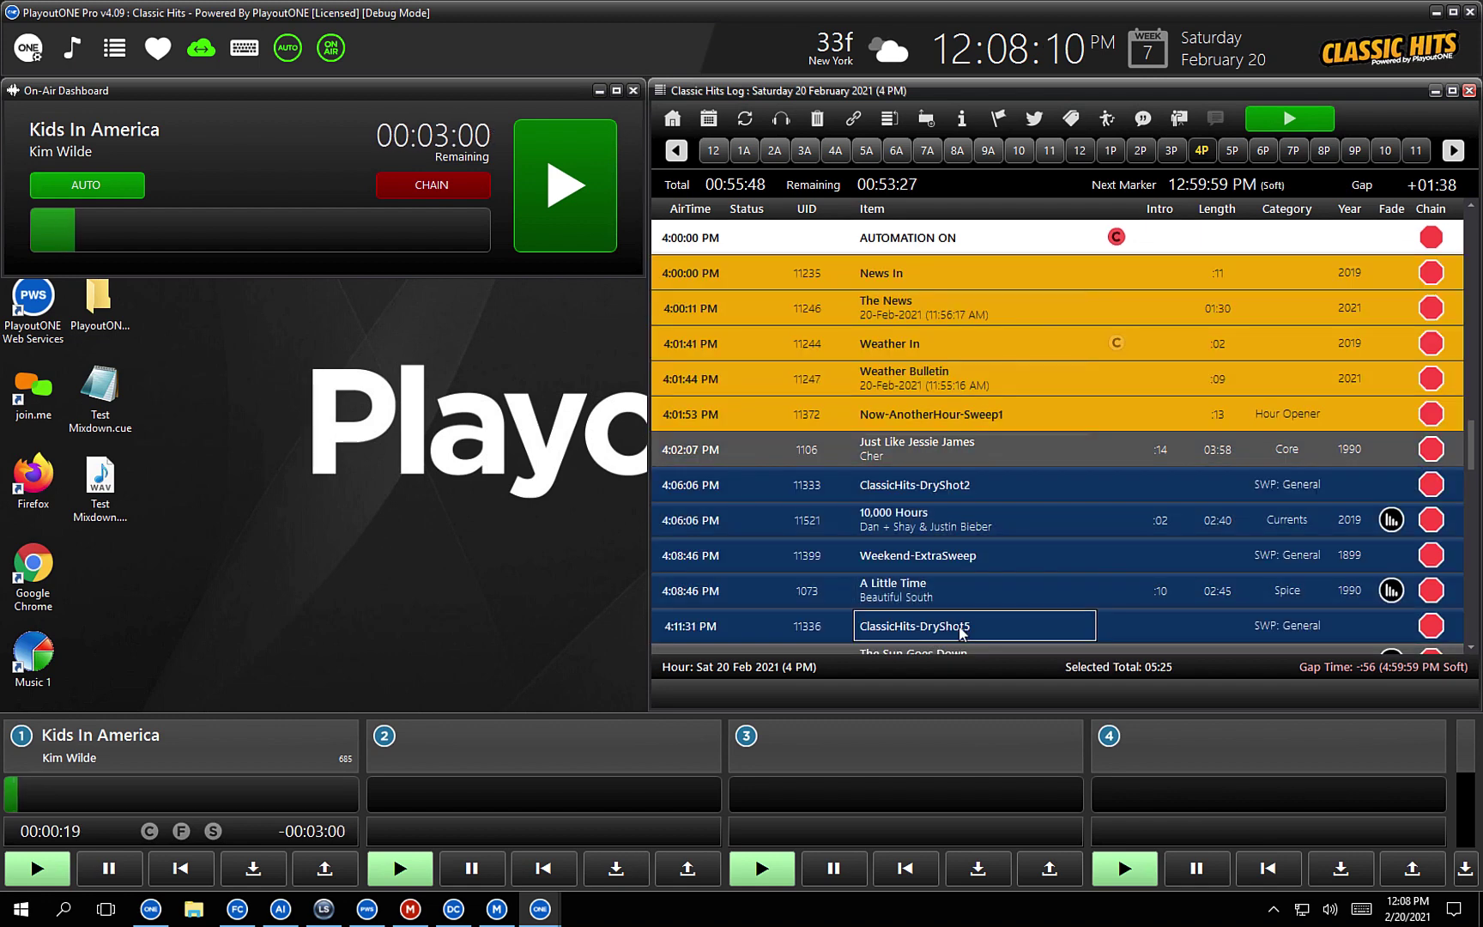
{"action": "left_click", "coordinate": [966, 448]}
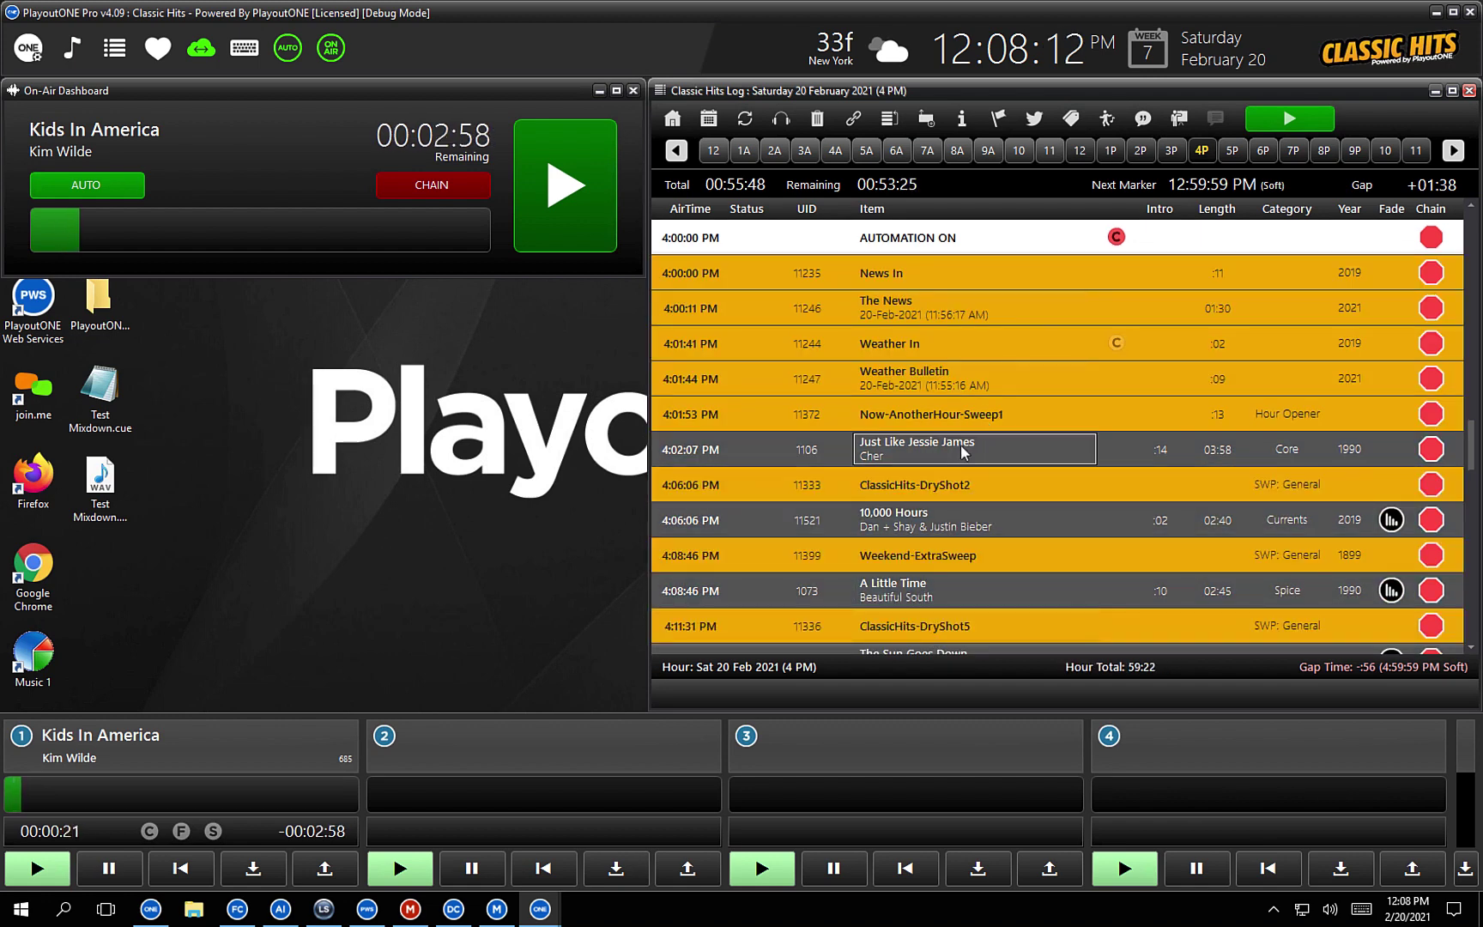
Insert a Mixdown Break marker above News In in the 4 PM hour and name it Part 1
{"action": "left_click", "coordinate": [944, 283]}
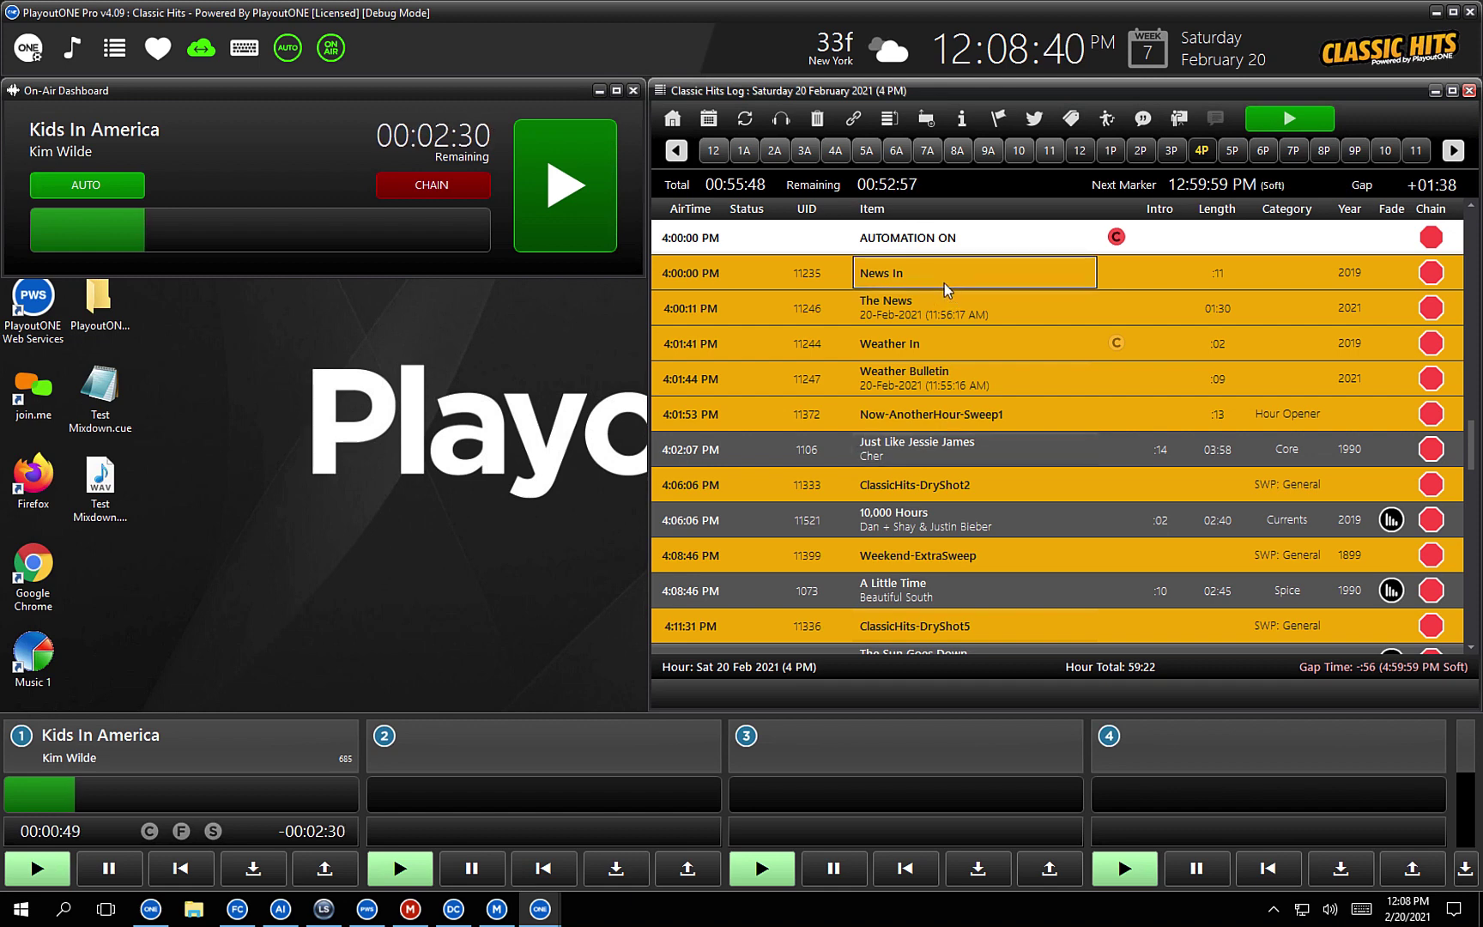
{"action": "right_click", "coordinate": [944, 283]}
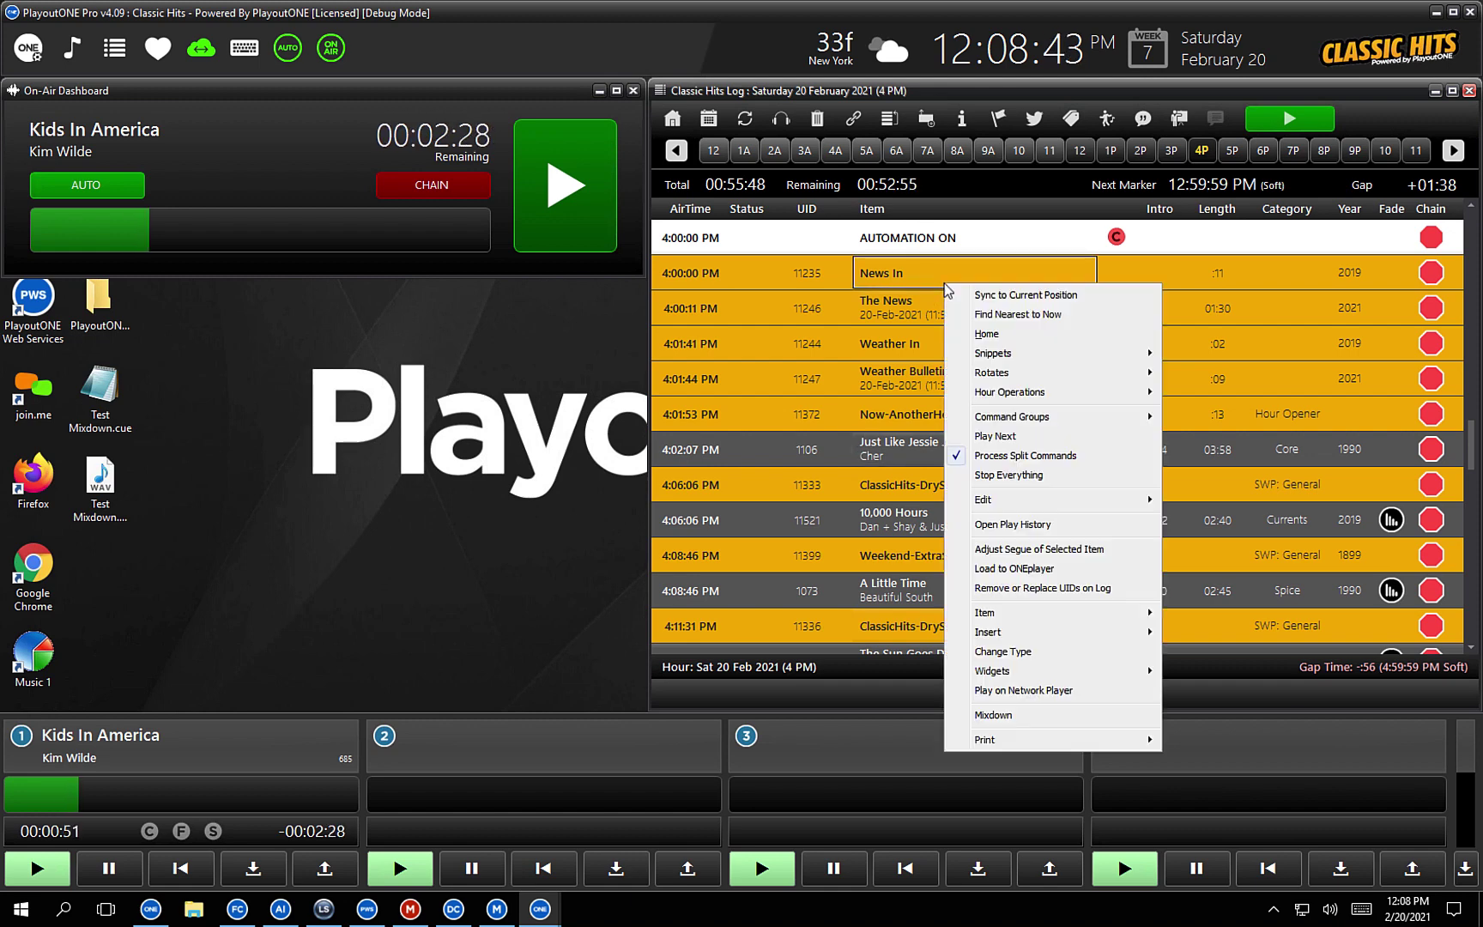
{"action": "mouse_move", "coordinate": [1103, 630]}
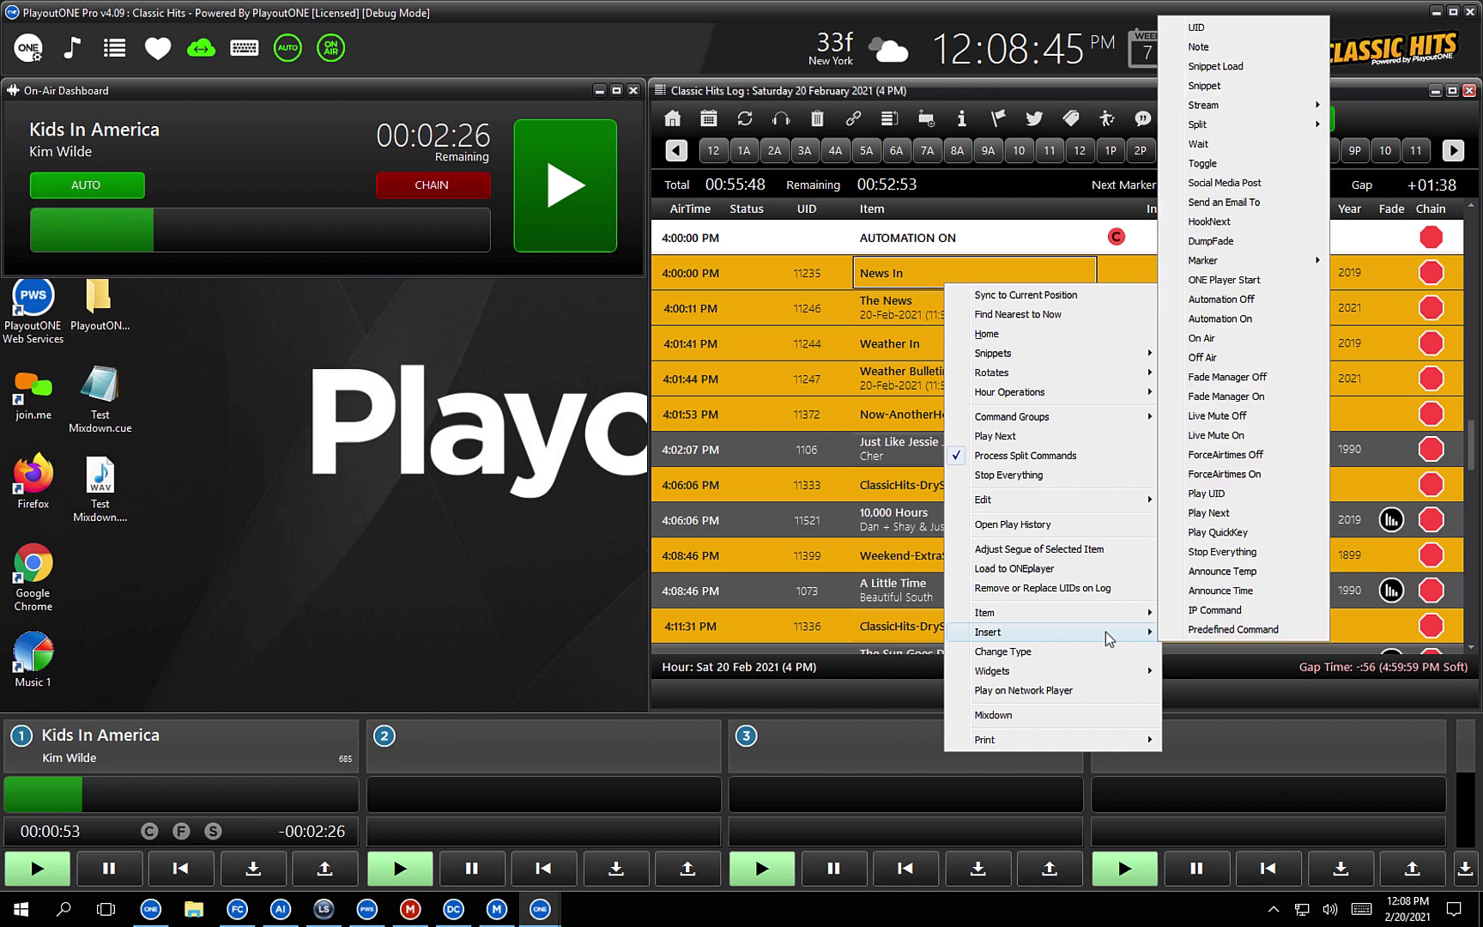
{"action": "mouse_move", "coordinate": [1224, 266]}
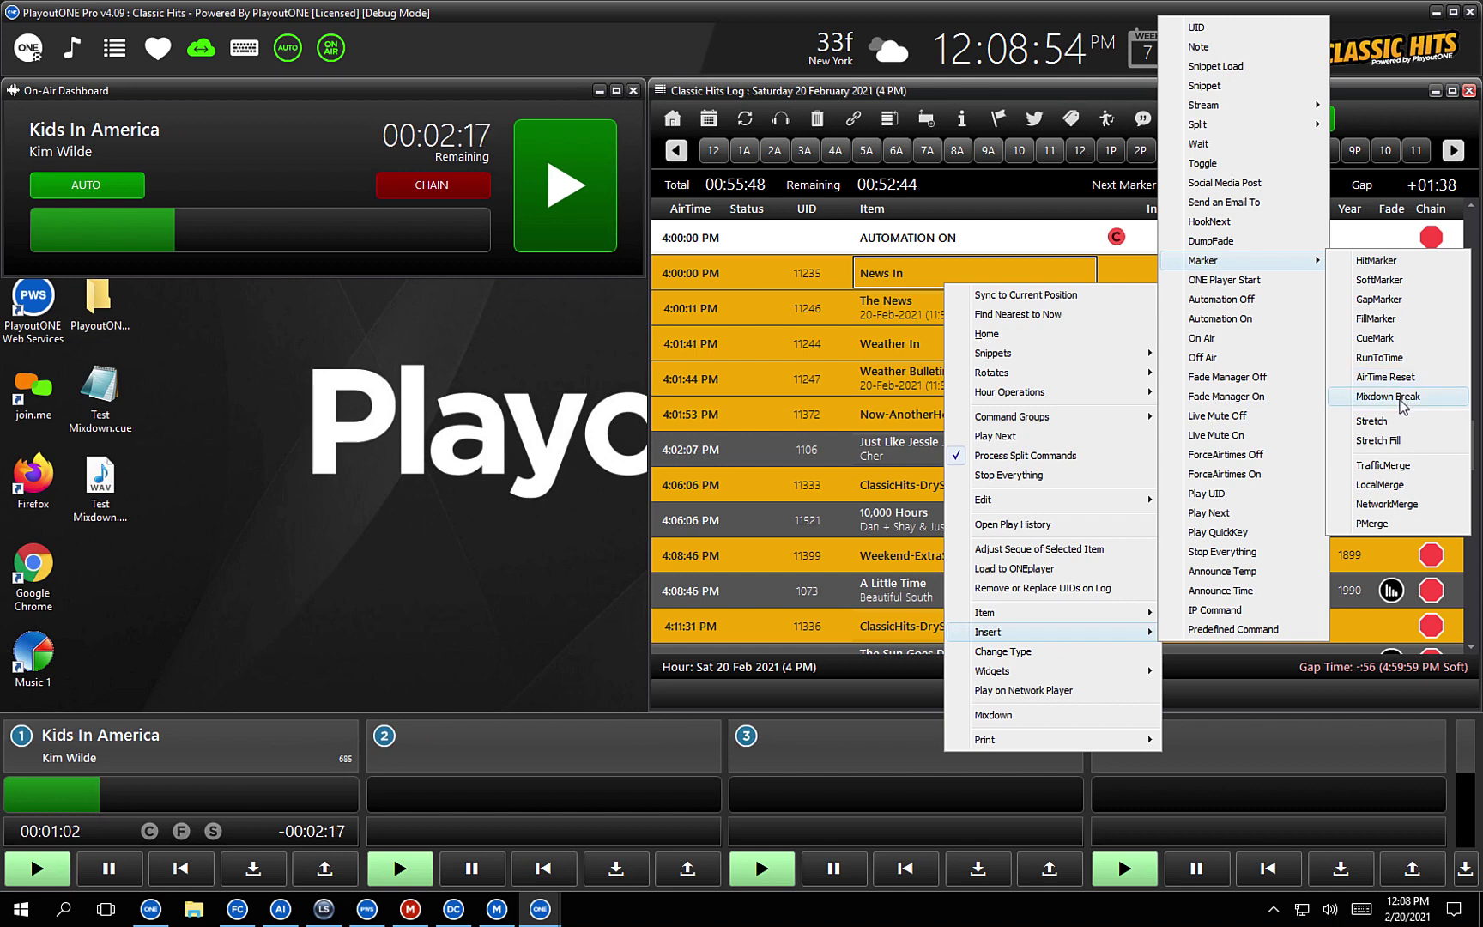
{"action": "left_click", "coordinate": [1401, 400]}
{"action": "type", "text": "t"}
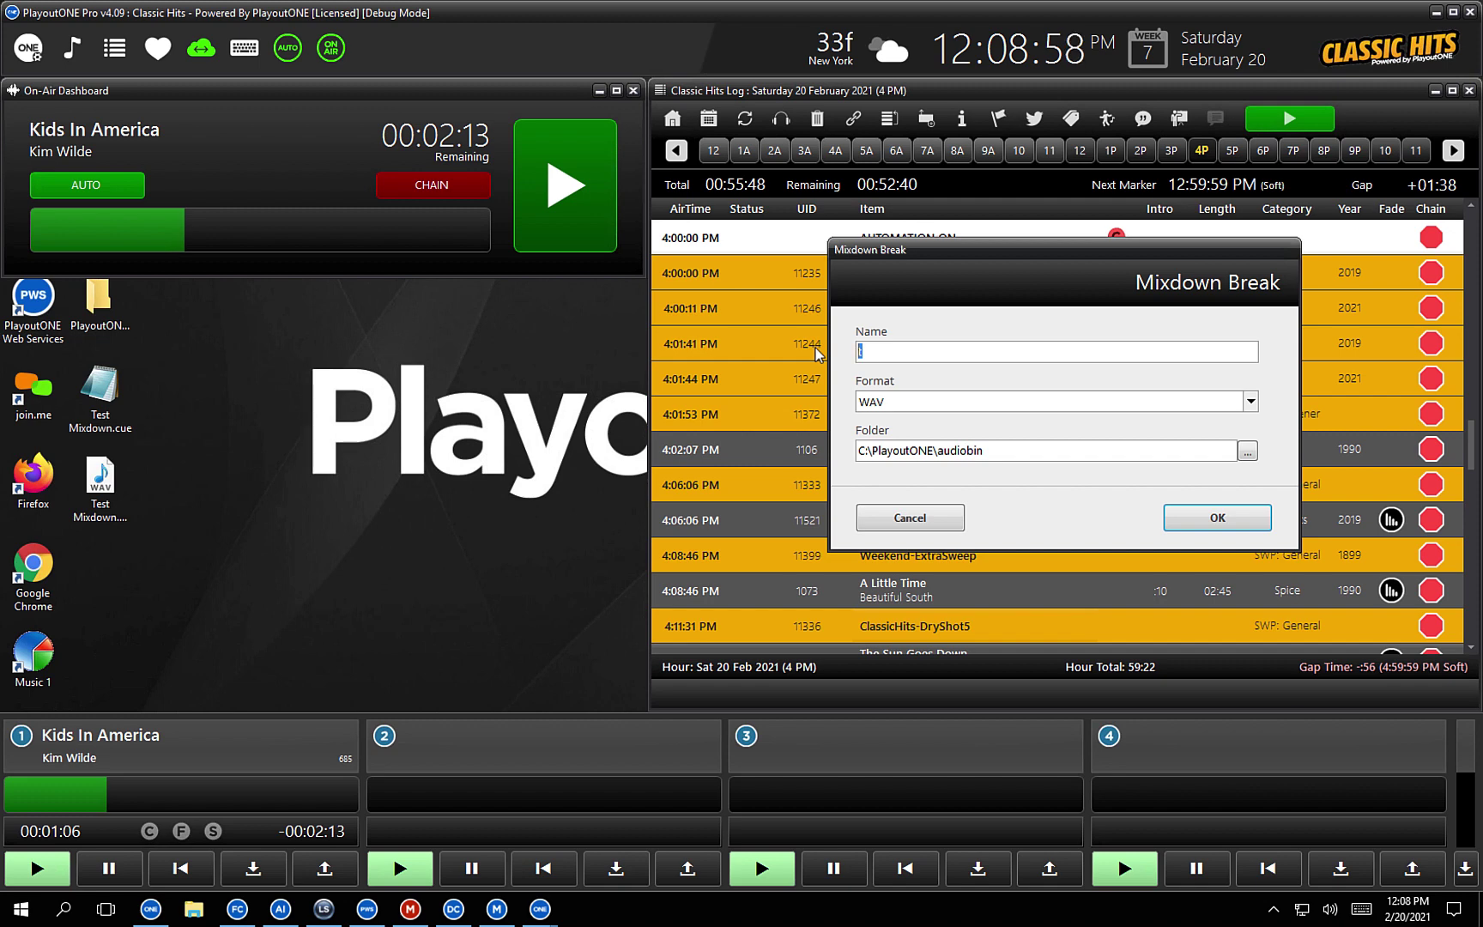
{"action": "type", "text": "Part 1"}
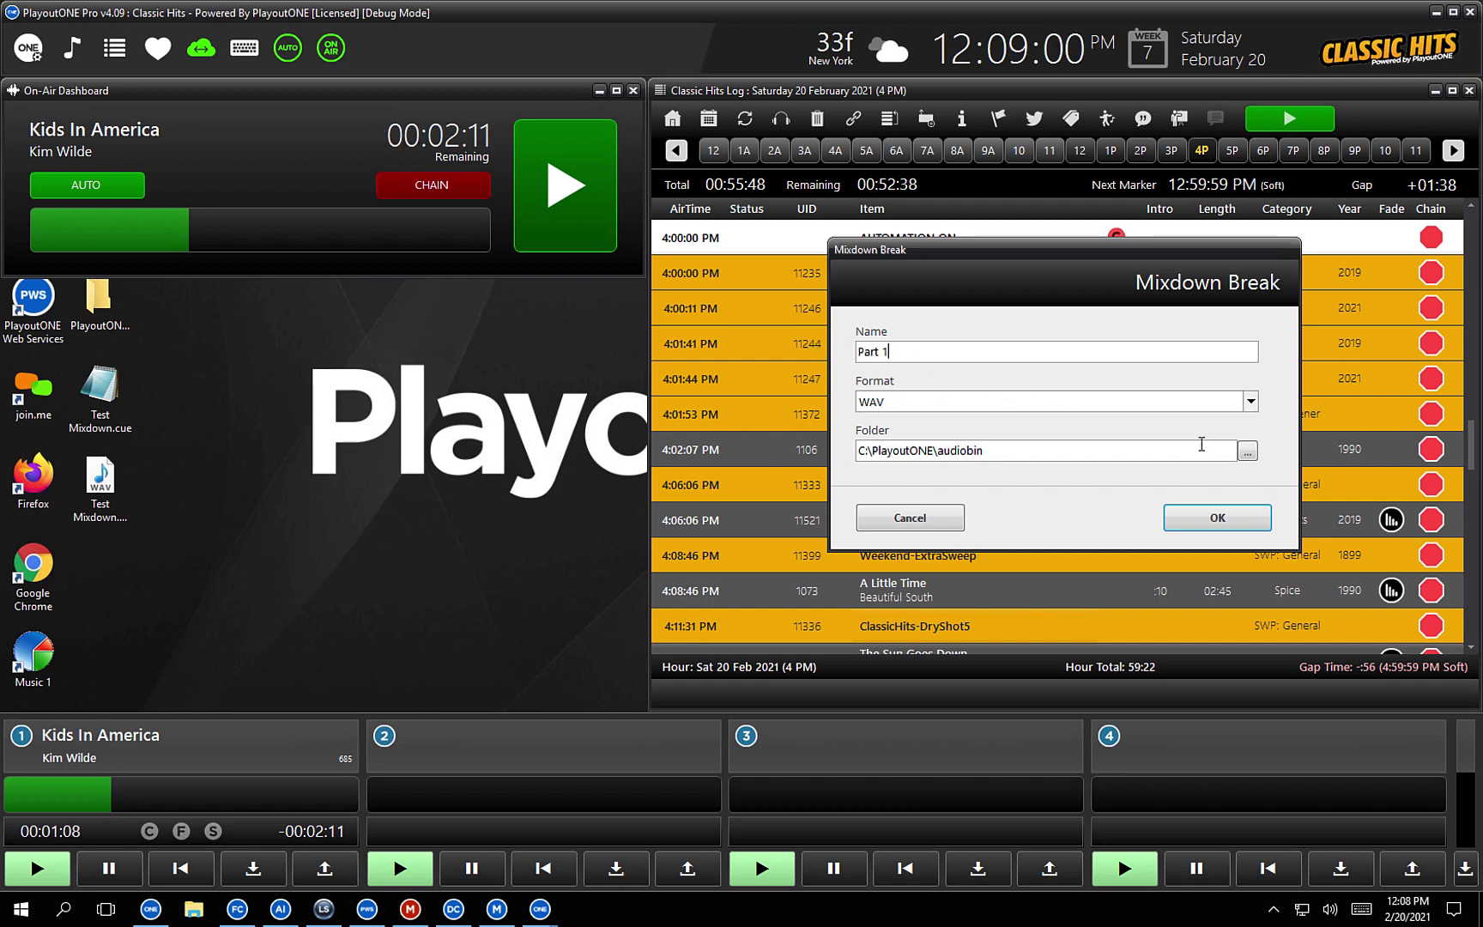
Set the Part 1 mixdown break's output folder to the Desktop and save the marker in WAV format
{"action": "left_click", "coordinate": [1253, 452]}
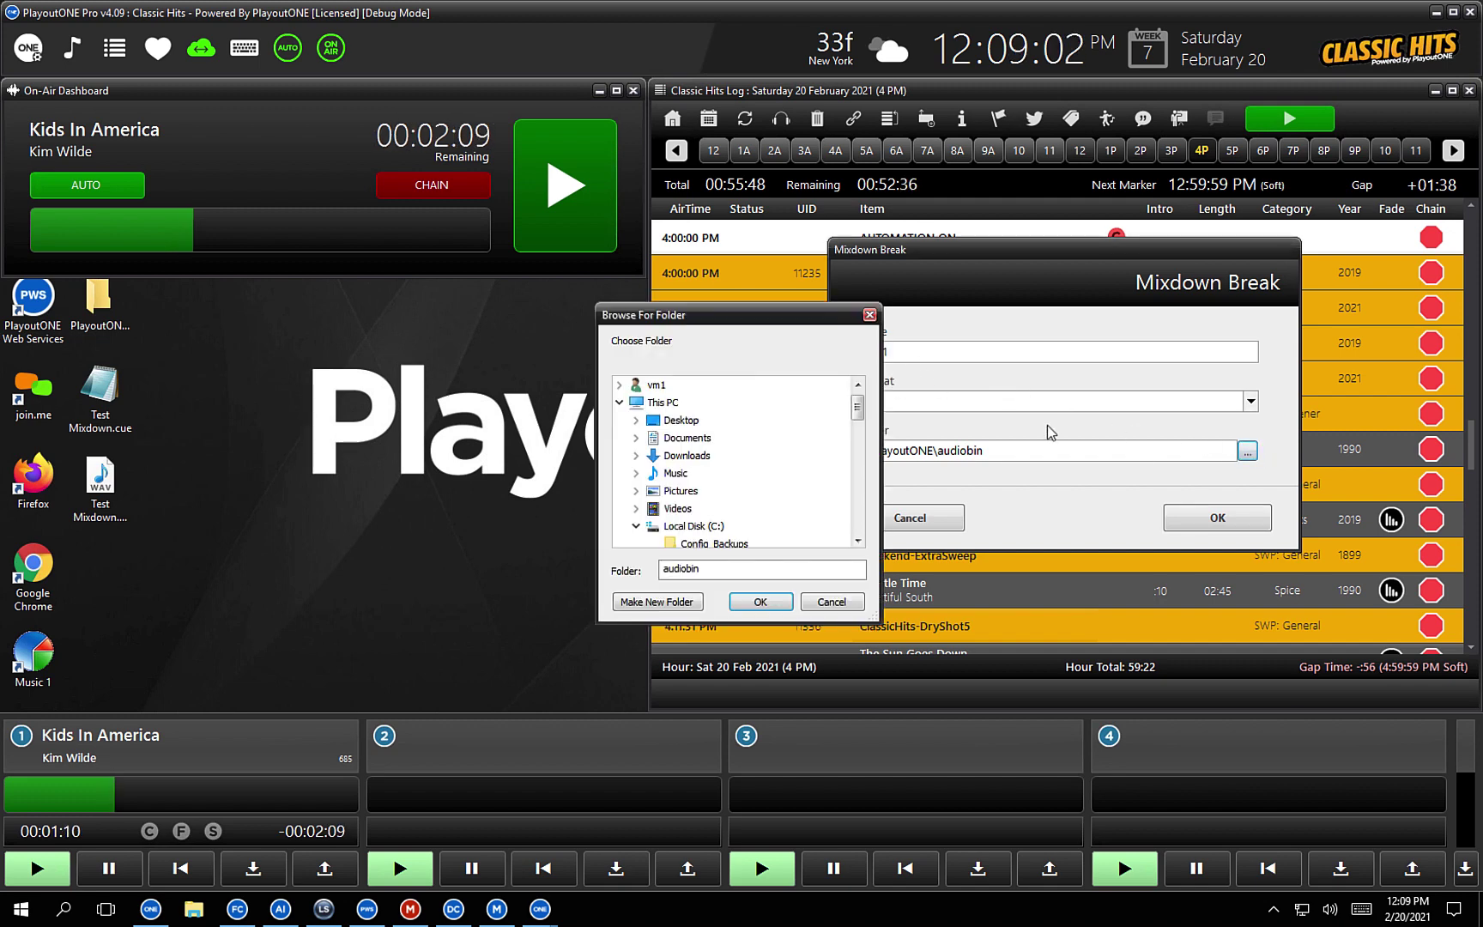
{"action": "scroll", "coordinate": [722, 400], "scroll_direction": "up", "scroll_amount": 5}
{"action": "scroll", "coordinate": [723, 400], "scroll_direction": "up", "scroll_amount": 1}
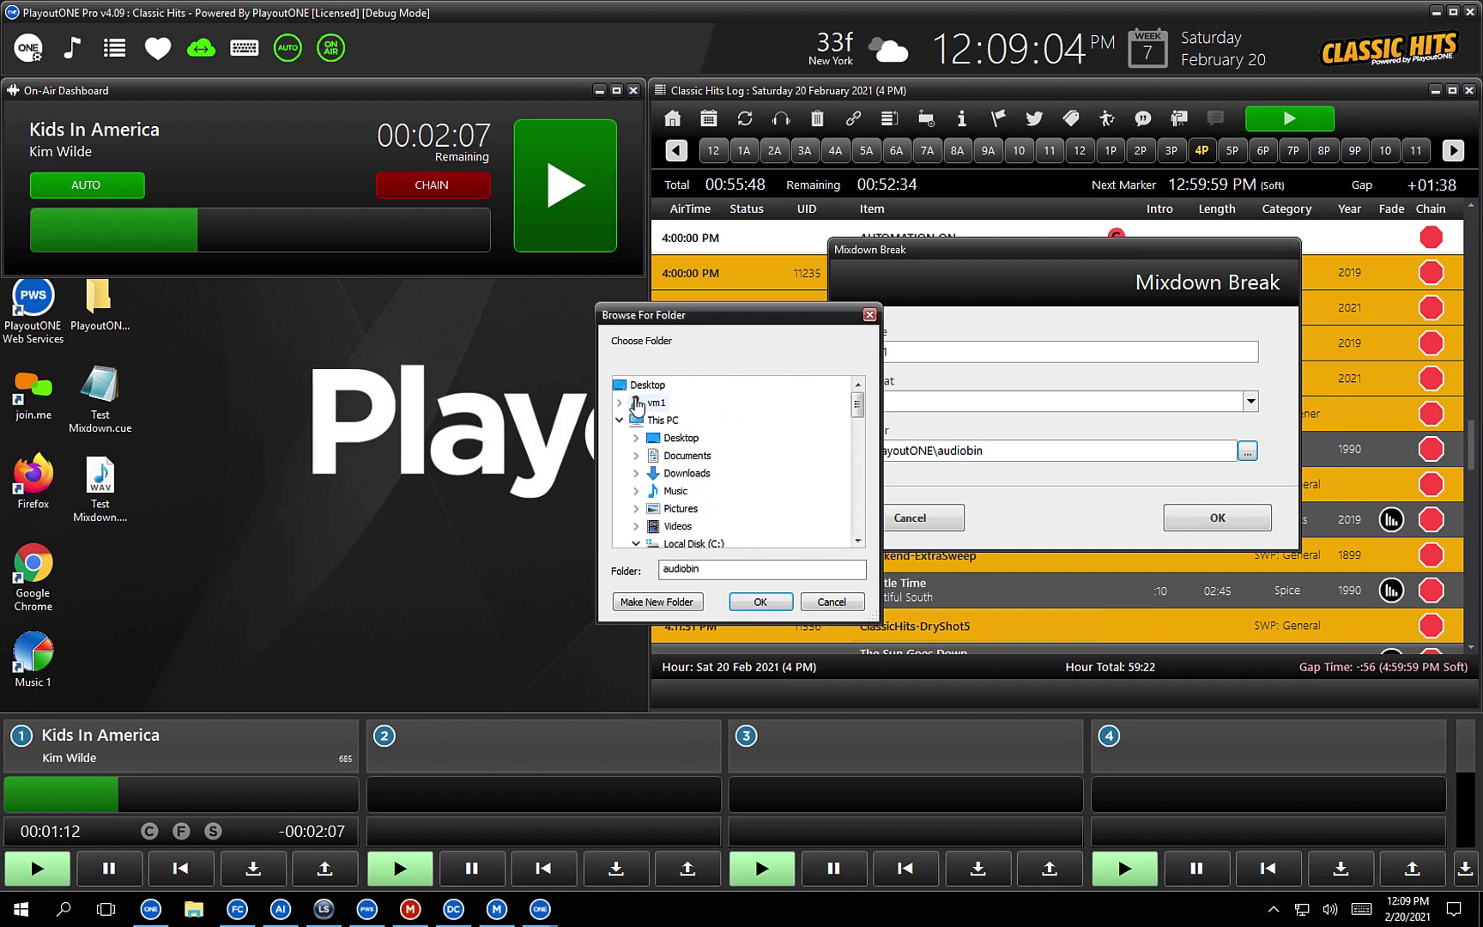
{"action": "left_click", "coordinate": [648, 387]}
{"action": "left_click", "coordinate": [760, 603]}
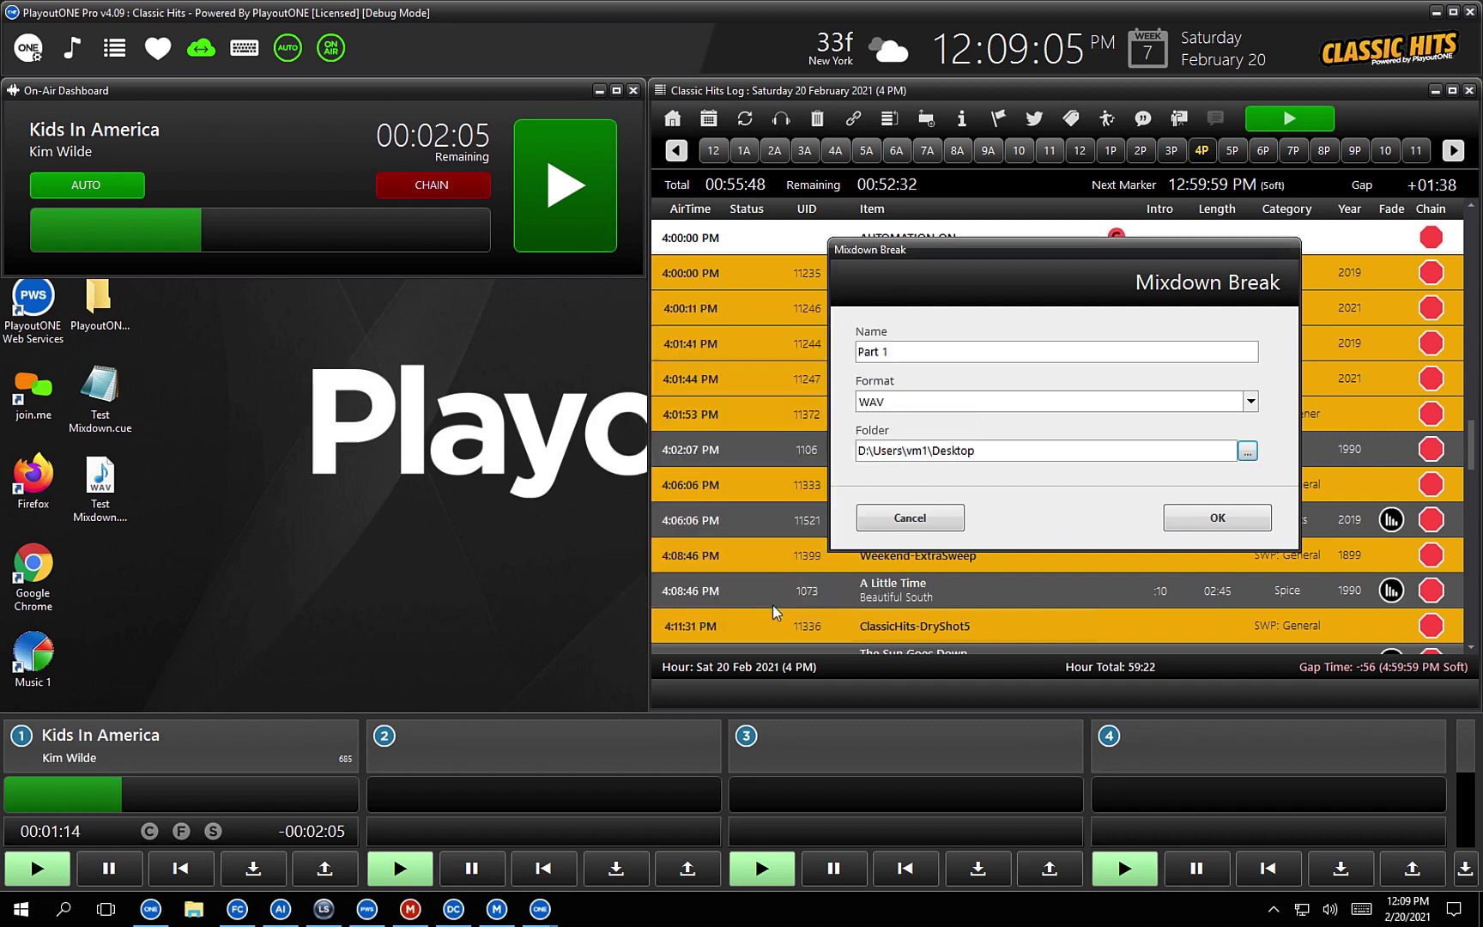
{"action": "left_click", "coordinate": [1218, 518]}
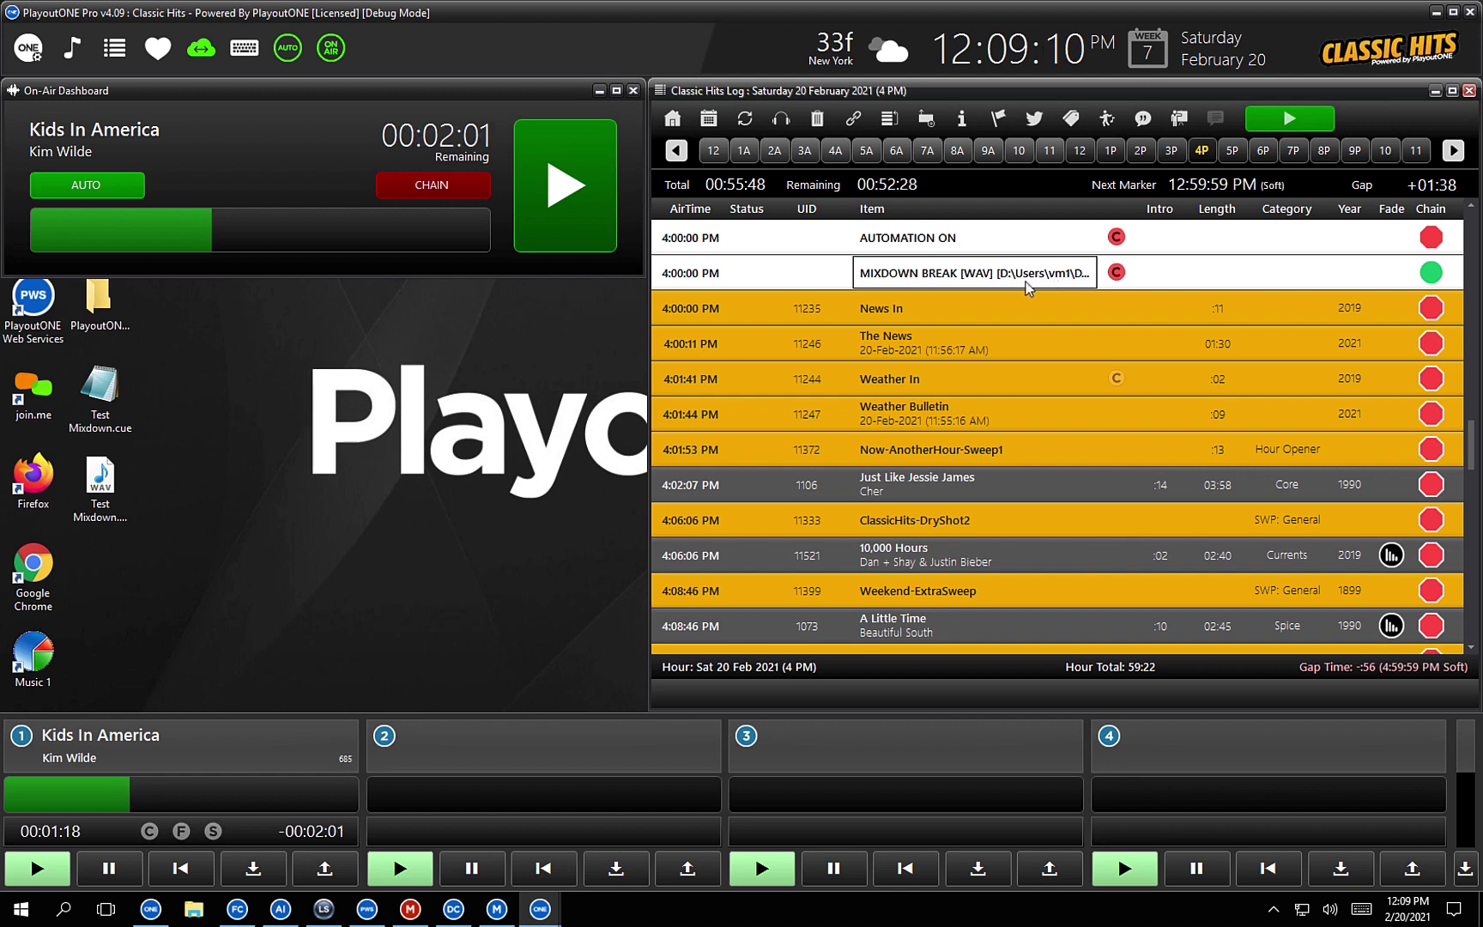
Copy the mixdown break to the slot above Weekend-ExtraSweep and rename the copy Part 2
{"action": "left_click", "coordinate": [1029, 287]}
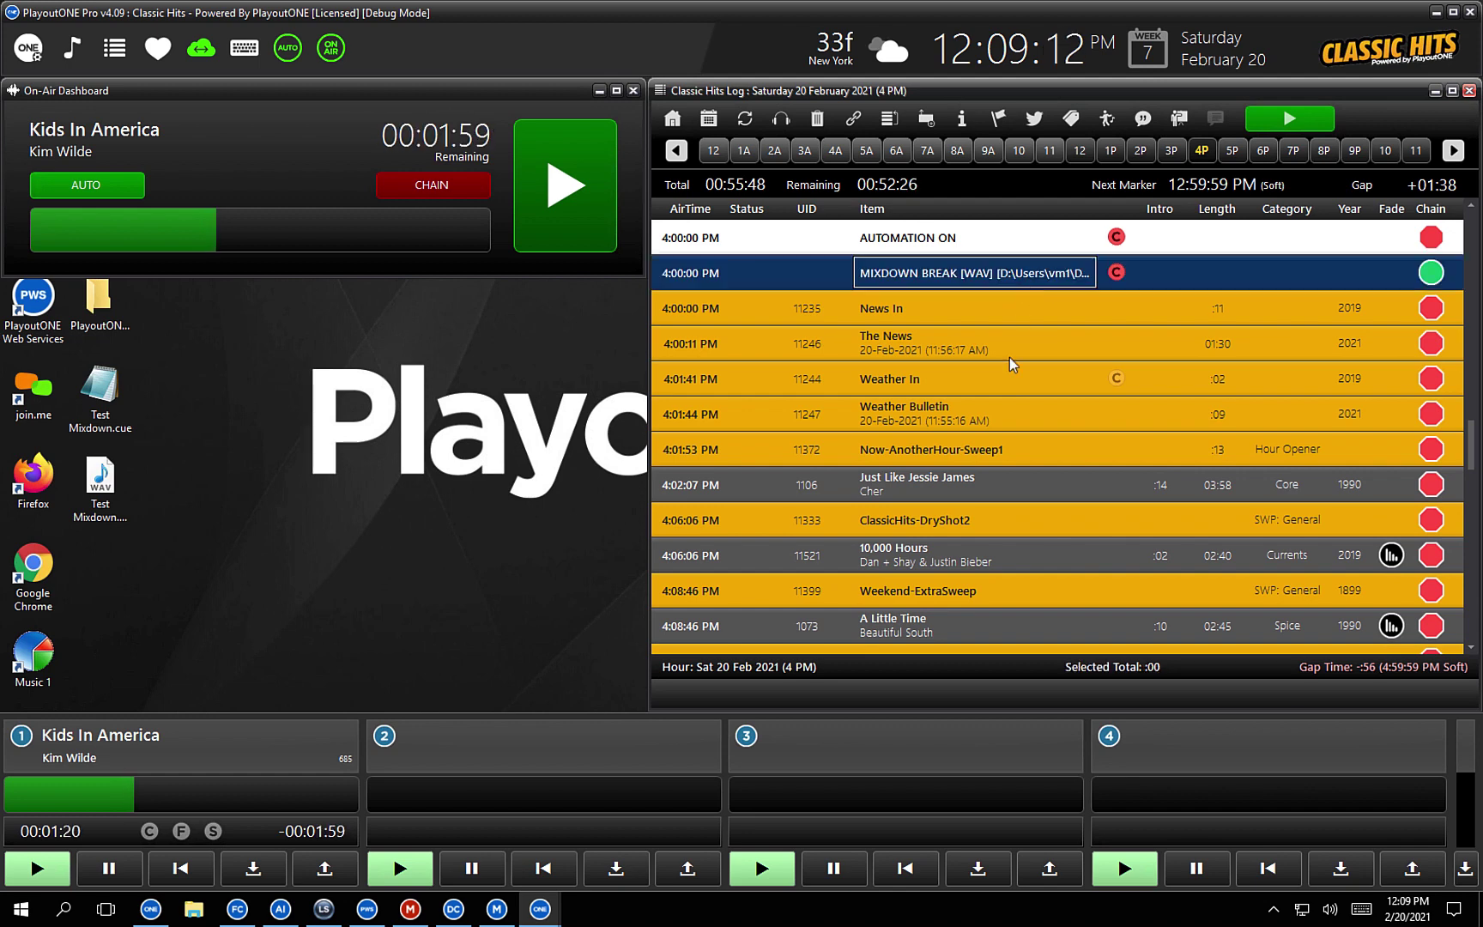
{"action": "scroll", "coordinate": [1010, 357], "scroll_direction": "down", "scroll_amount": 1}
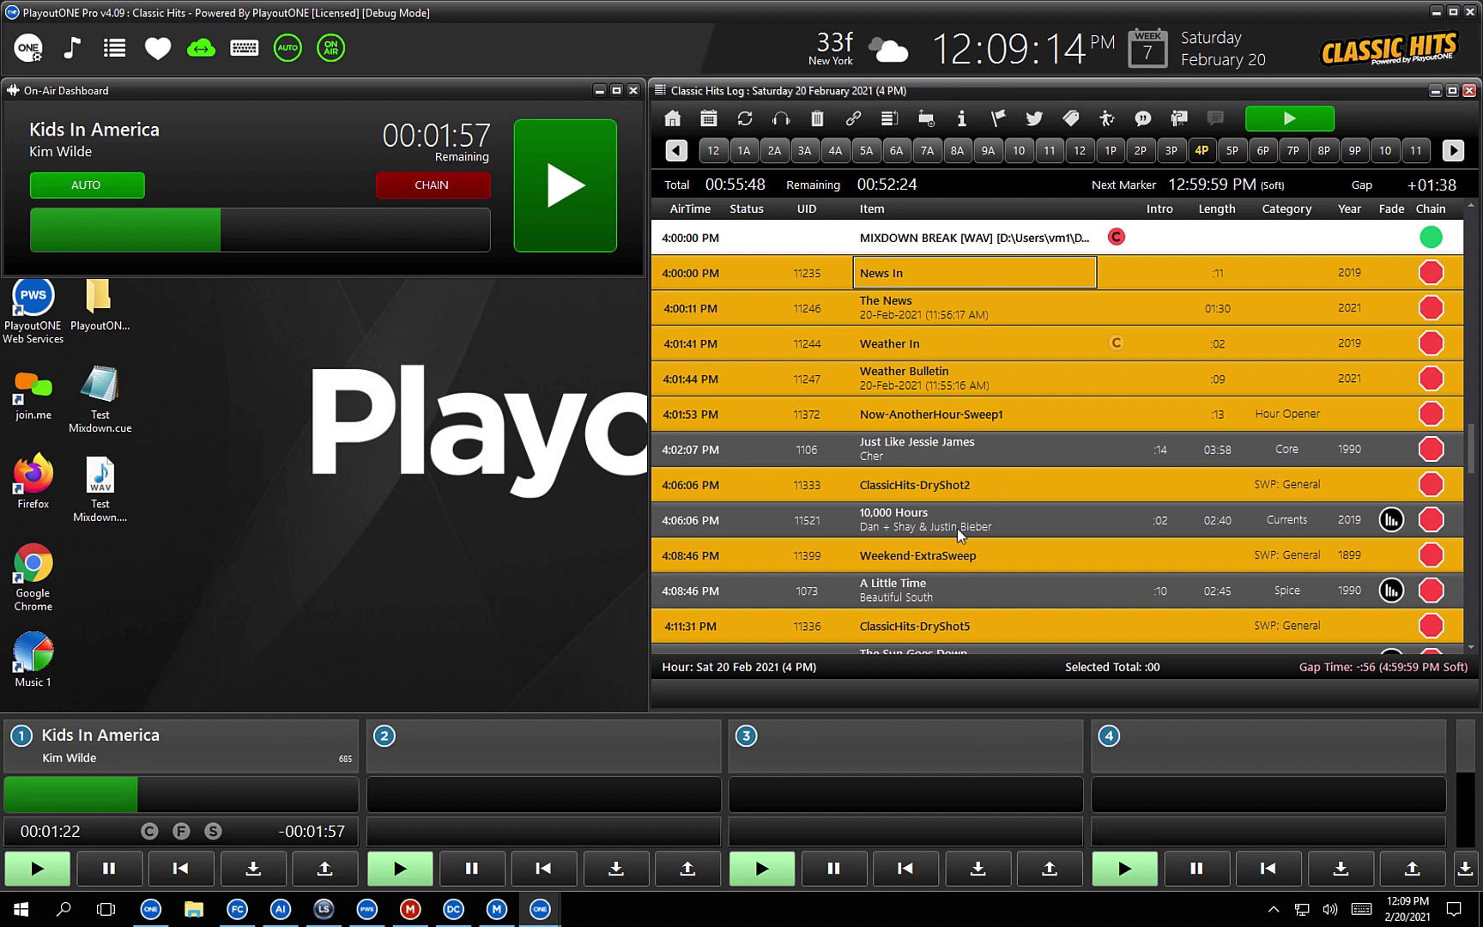
{"action": "left_click", "coordinate": [935, 560]}
{"action": "key", "text": "ctrl+v"}
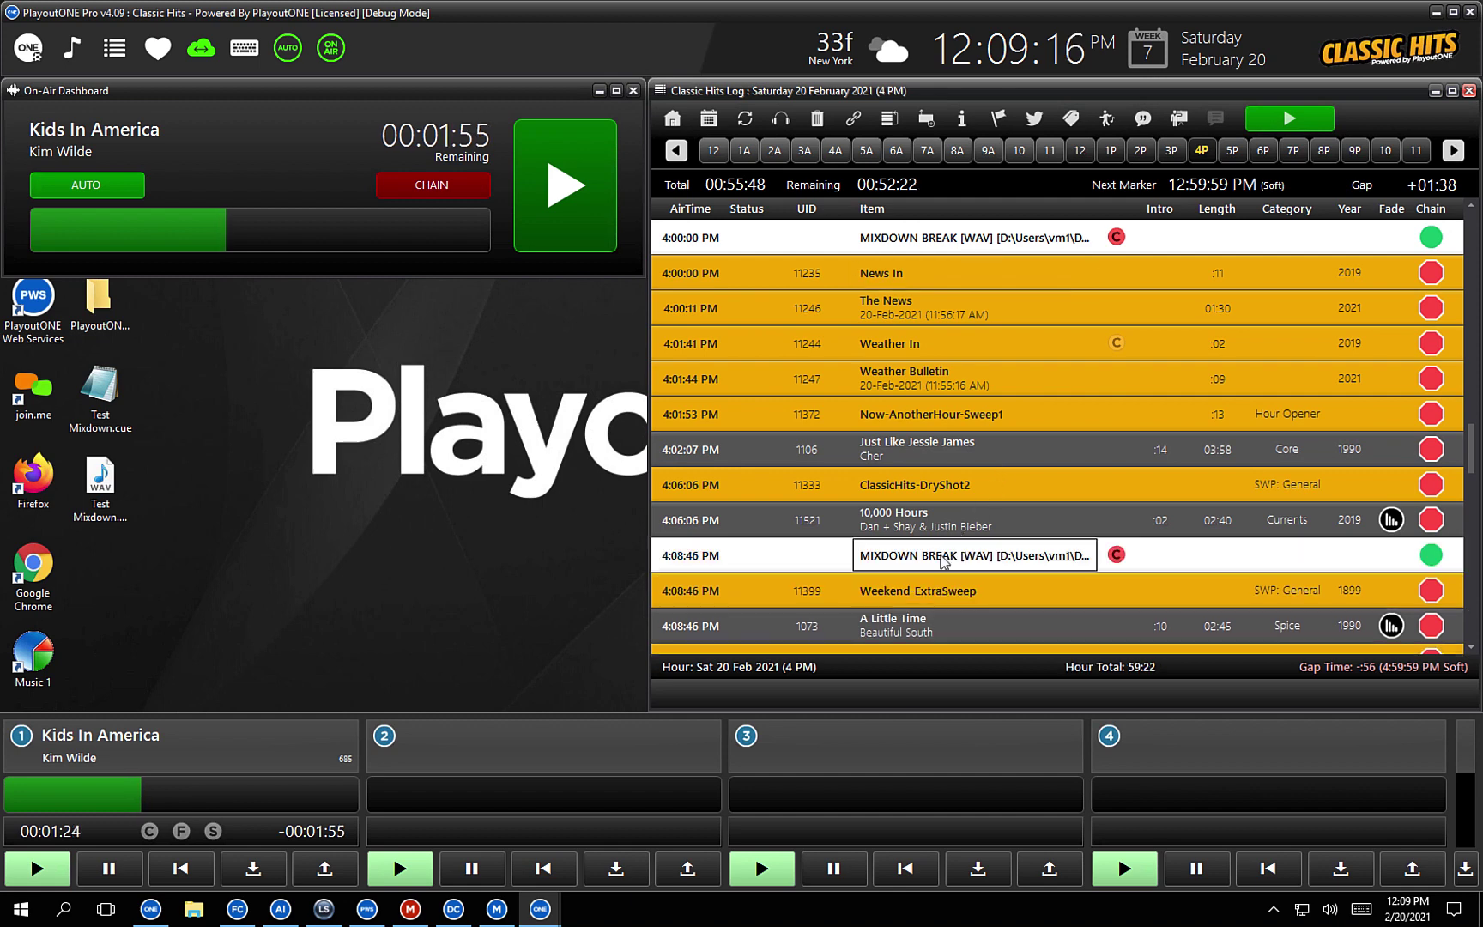
{"action": "double_click", "coordinate": [941, 559]}
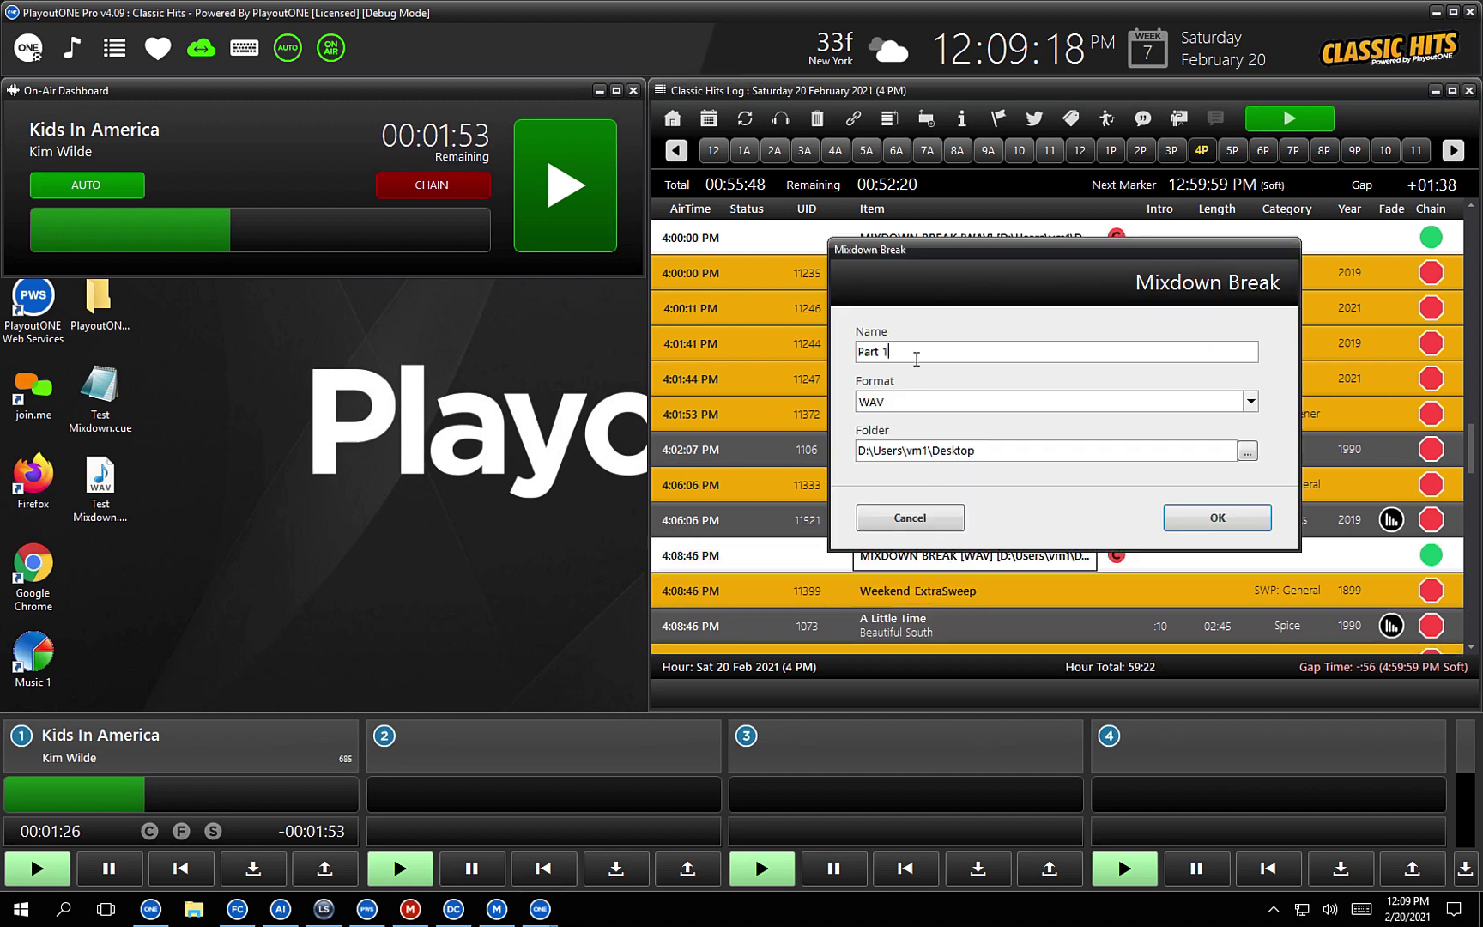
{"action": "type", "text": "Part 2"}
{"action": "left_click", "coordinate": [1185, 515]}
Paste another mixdown break above the 4:29:41 PM Presenter Link Here note and name it Part 3
{"action": "scroll", "coordinate": [1053, 541], "scroll_direction": "down", "scroll_amount": 2}
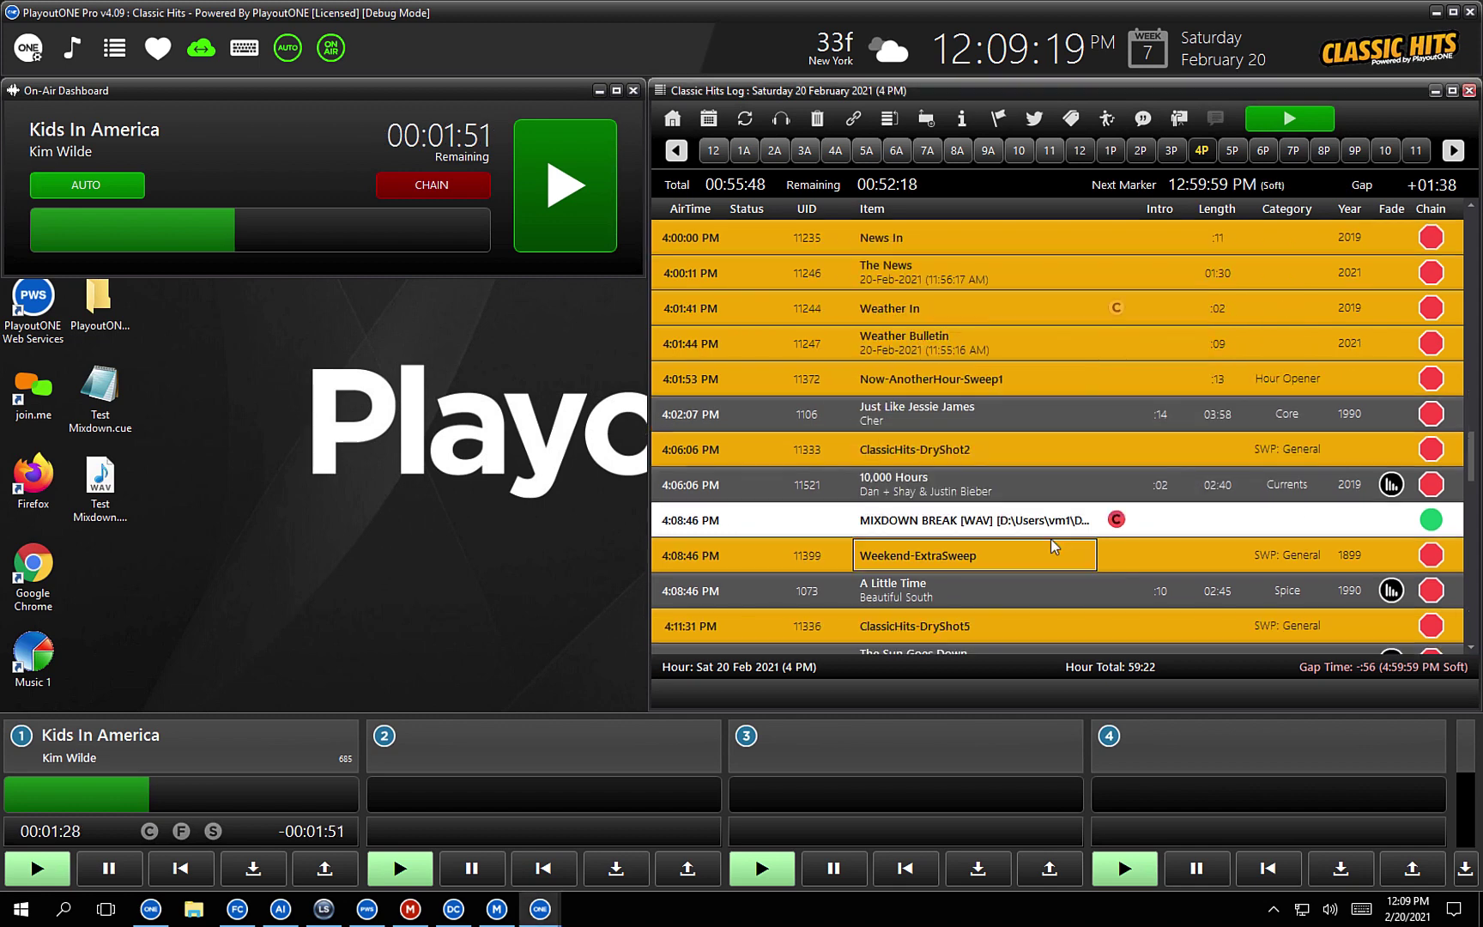
{"action": "scroll", "coordinate": [1051, 538], "scroll_direction": "down", "scroll_amount": 14}
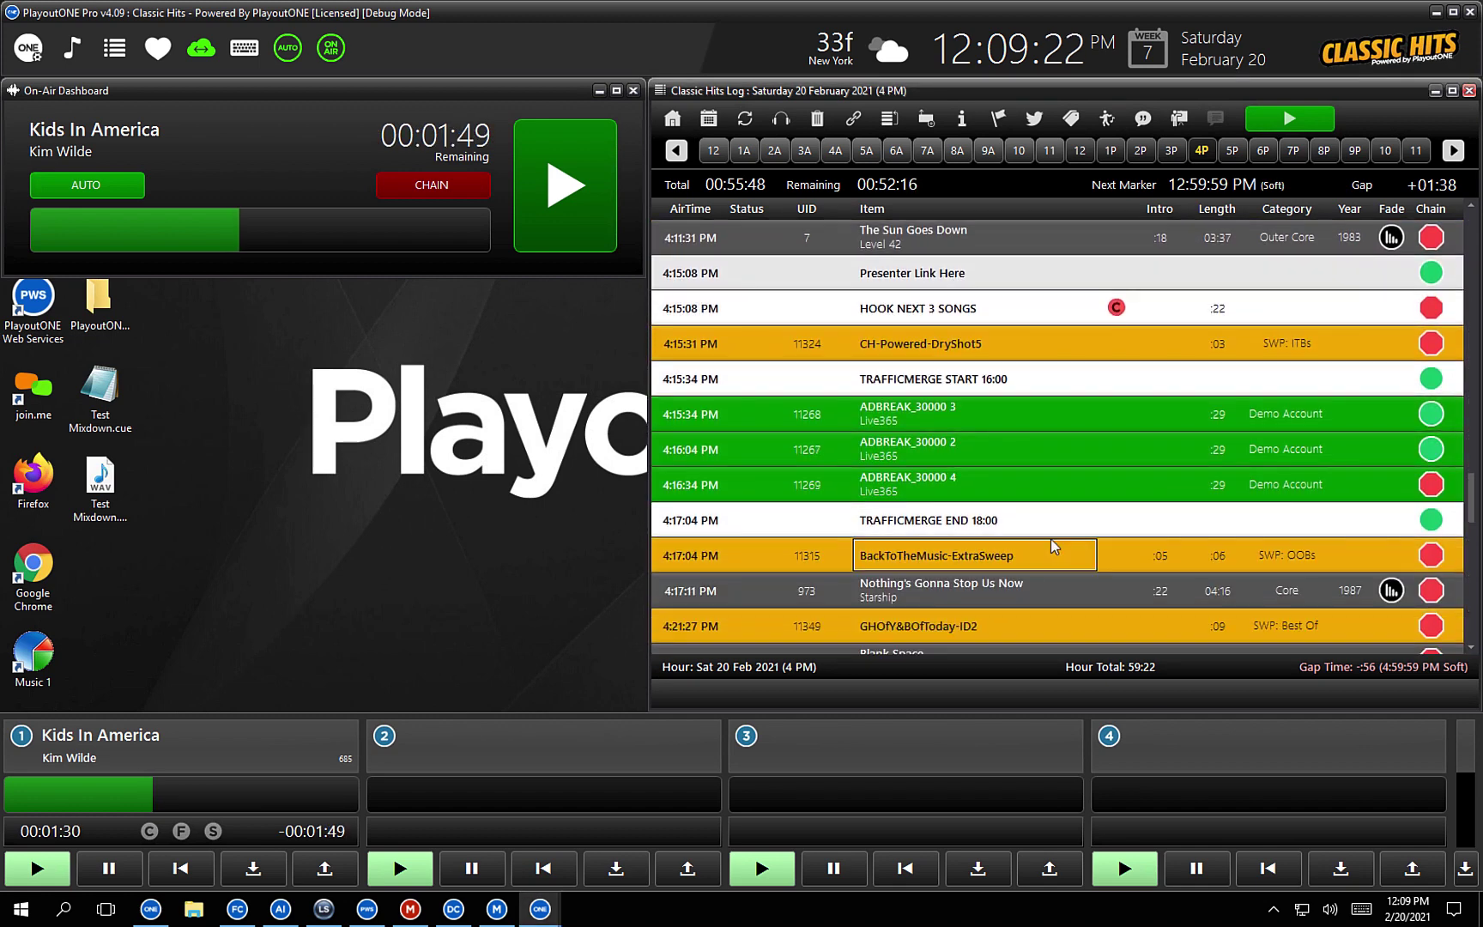
{"action": "scroll", "coordinate": [1051, 537], "scroll_direction": "down", "scroll_amount": 2}
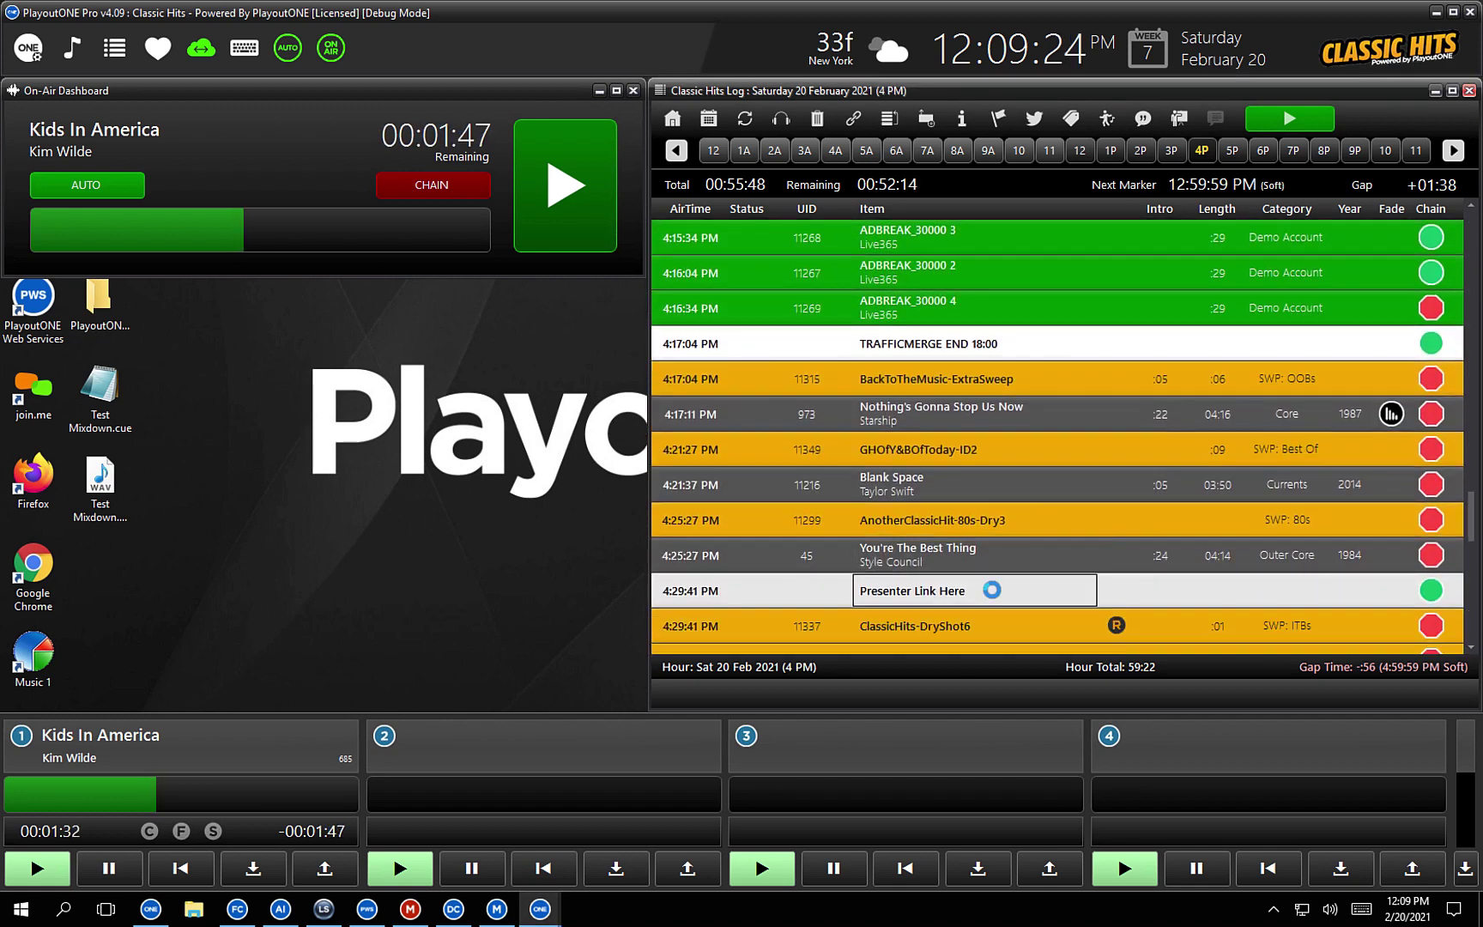
{"action": "double_click", "coordinate": [1036, 605]}
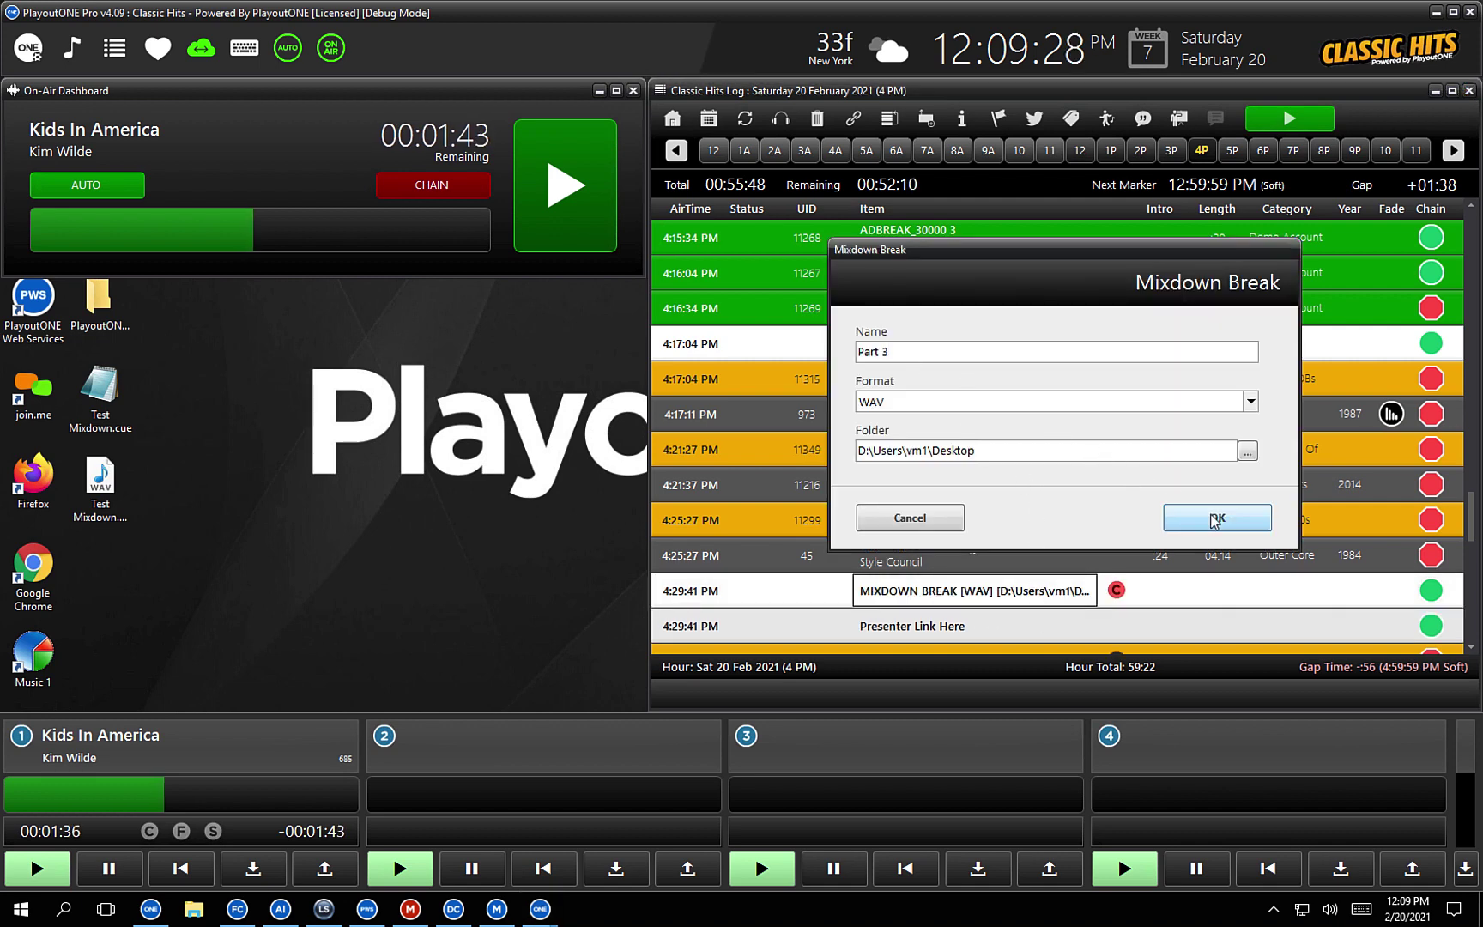
{"action": "left_click", "coordinate": [1216, 518]}
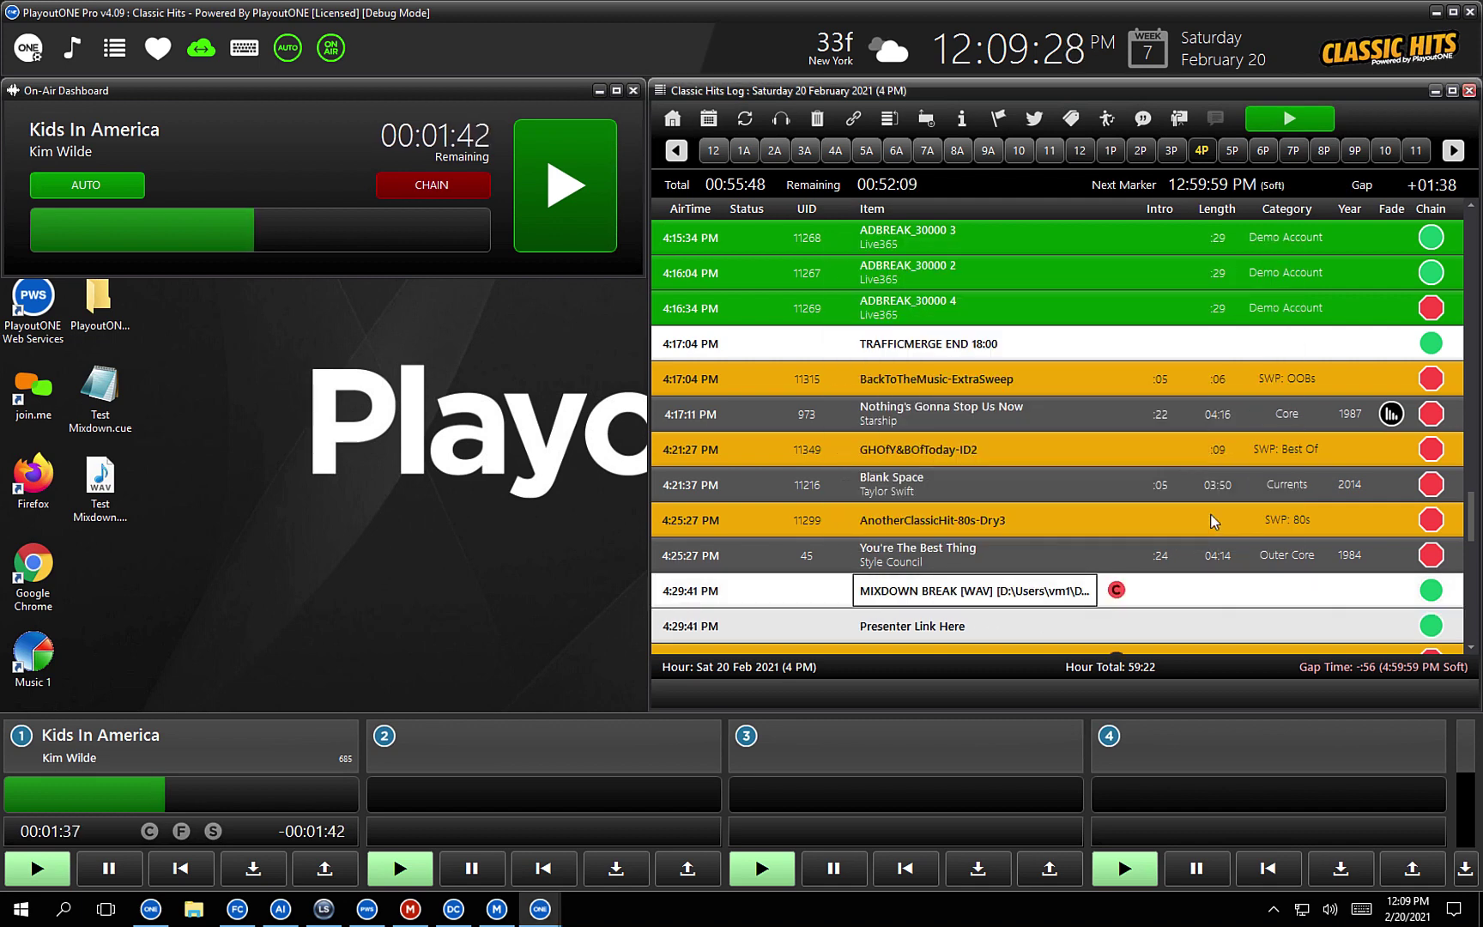
Start a mixdown of hour 16 on Sat 20 Feb 2021 with Export Cue Sheet enabled
{"action": "right_click", "coordinate": [977, 570]}
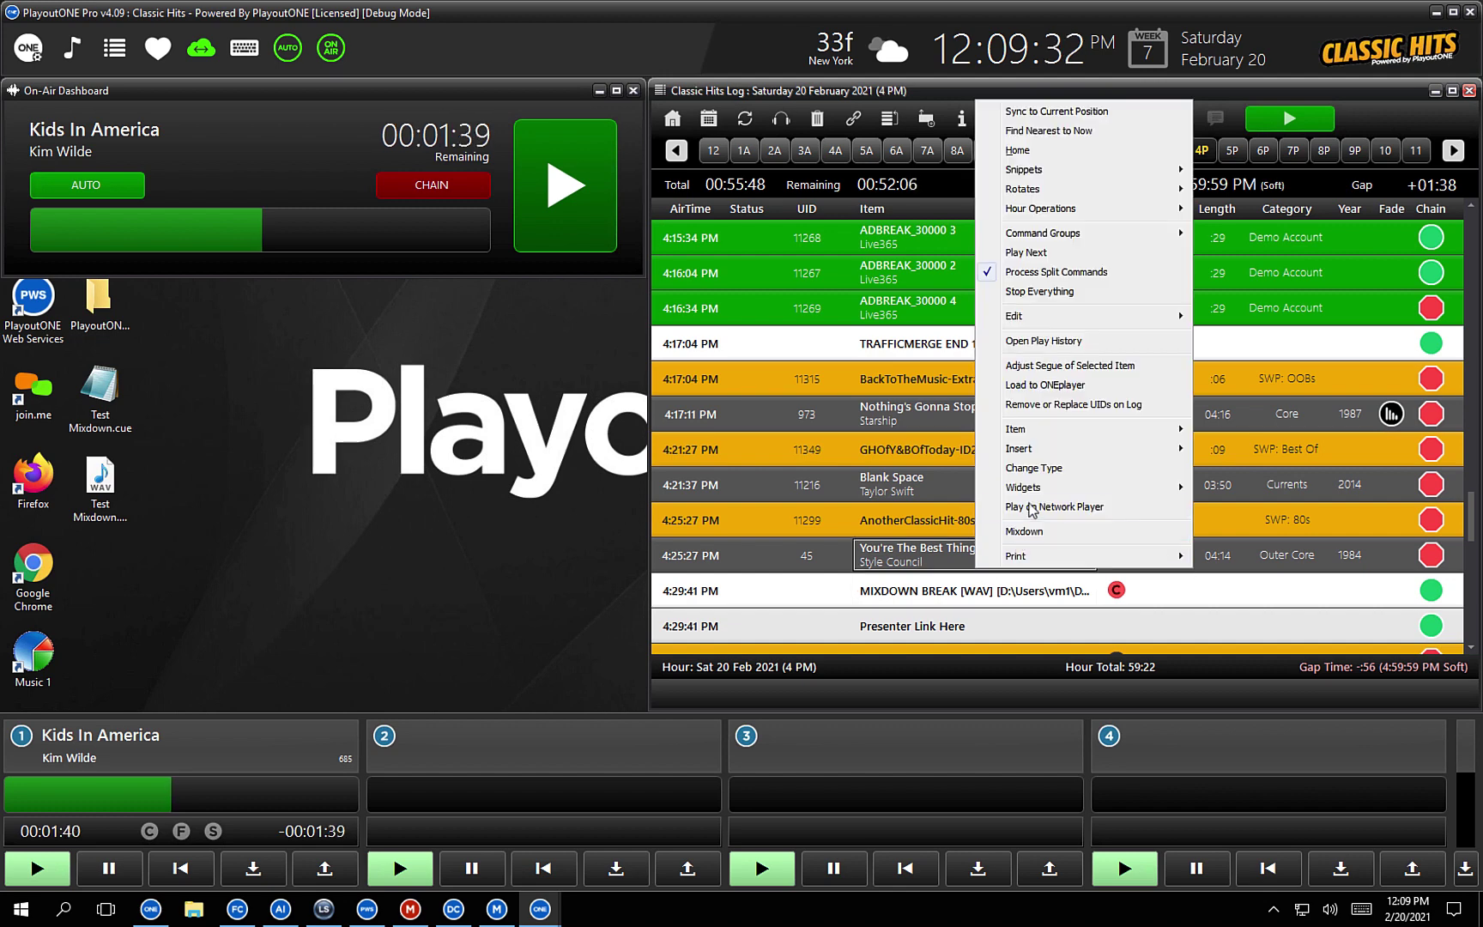
{"action": "left_click", "coordinate": [1037, 533]}
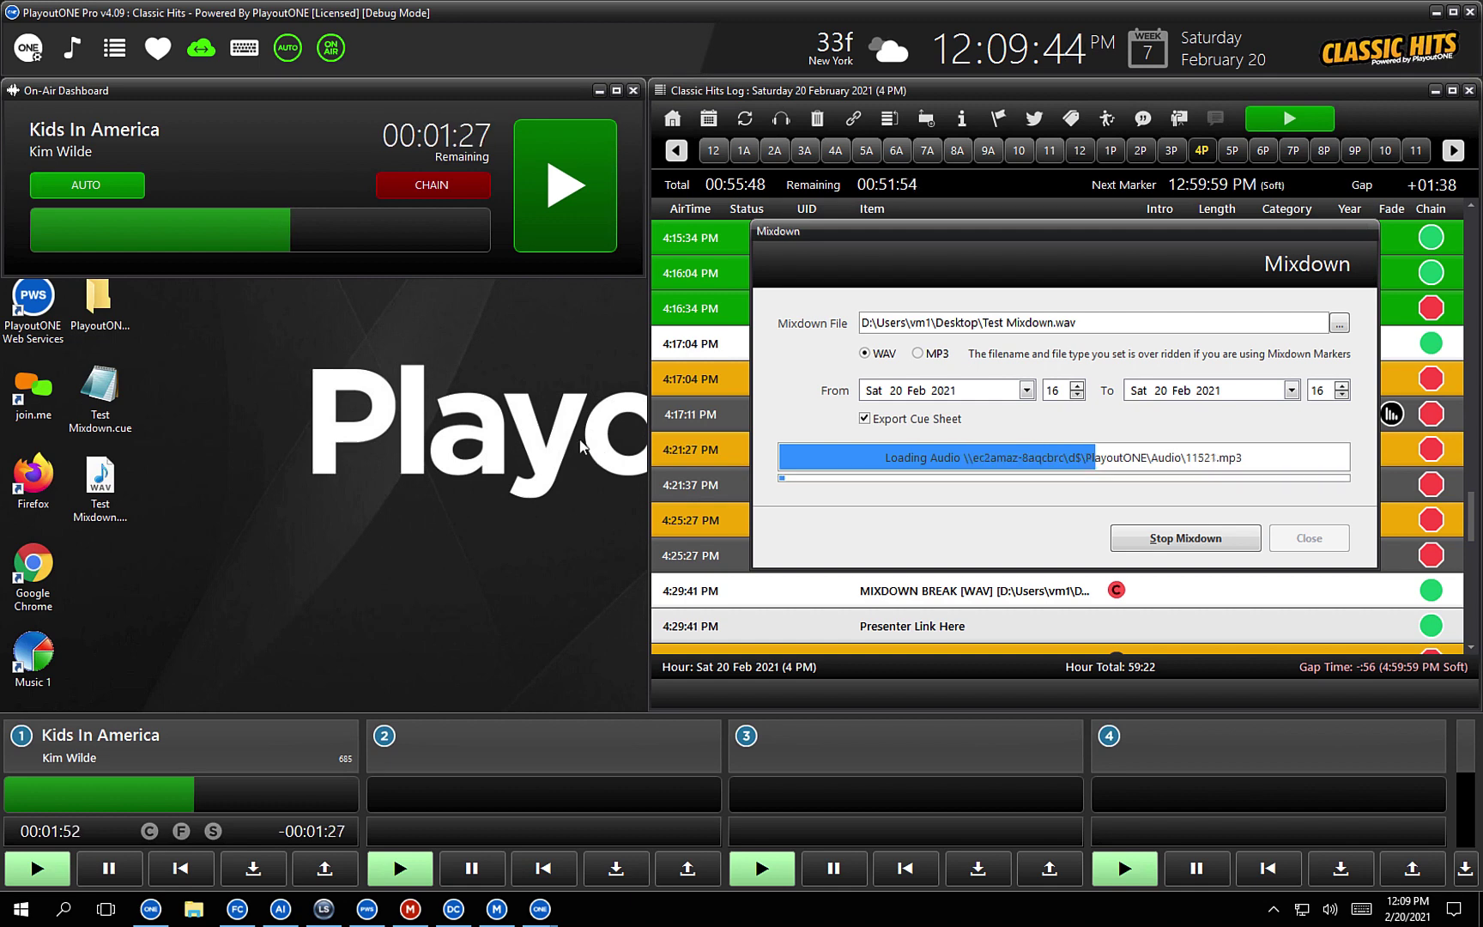
Open the Desktop folder in File Explorer and delete the Test Mixdown cue and WAV files
{"action": "left_click", "coordinate": [194, 909]}
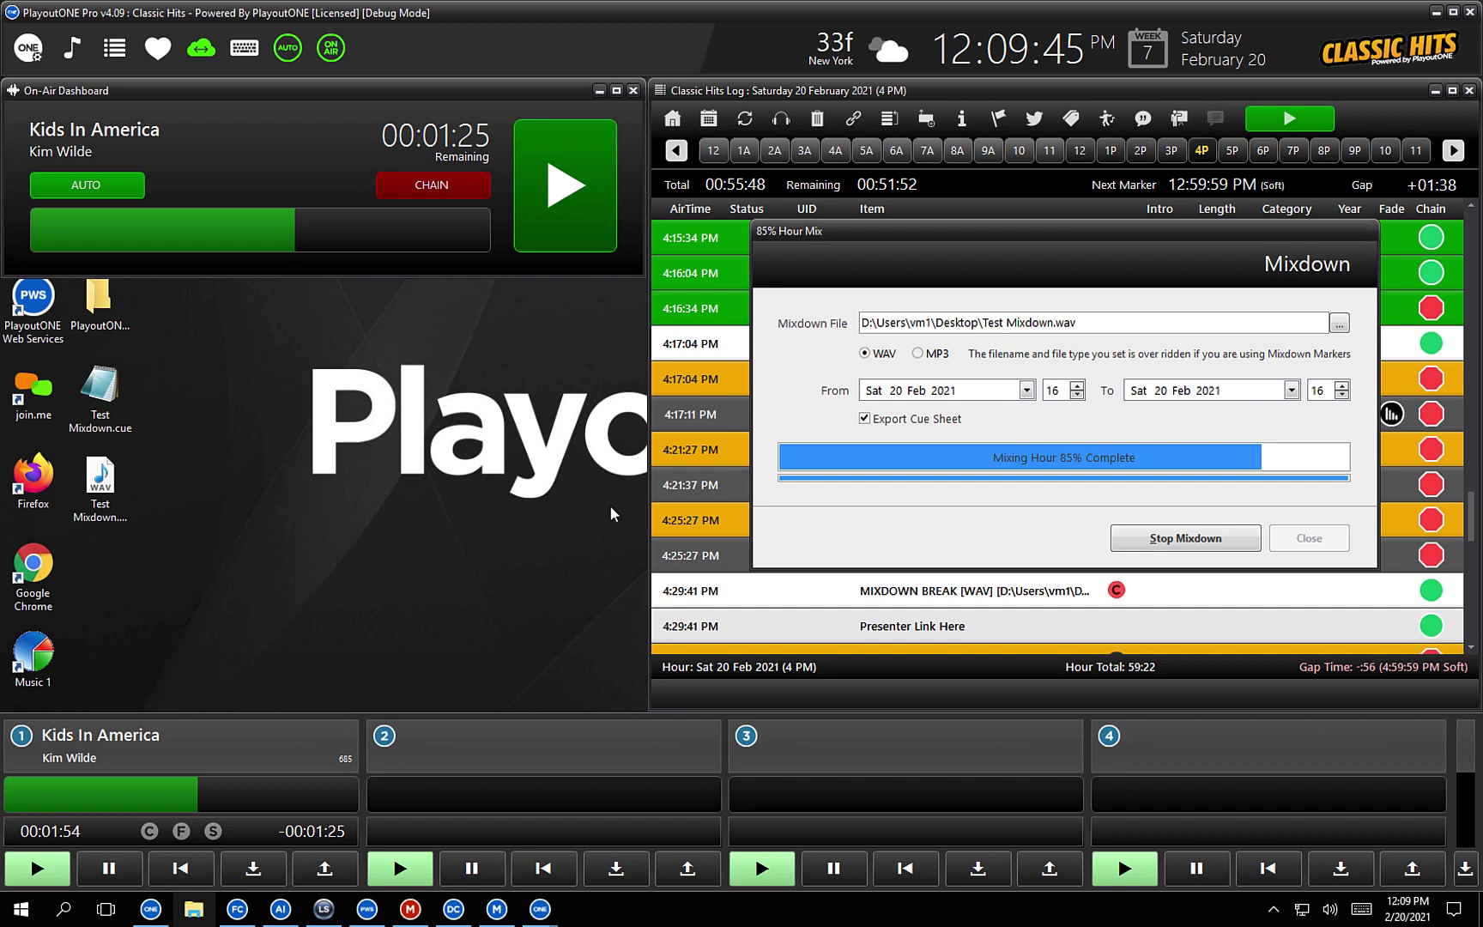
{"action": "left_click", "coordinate": [348, 281]}
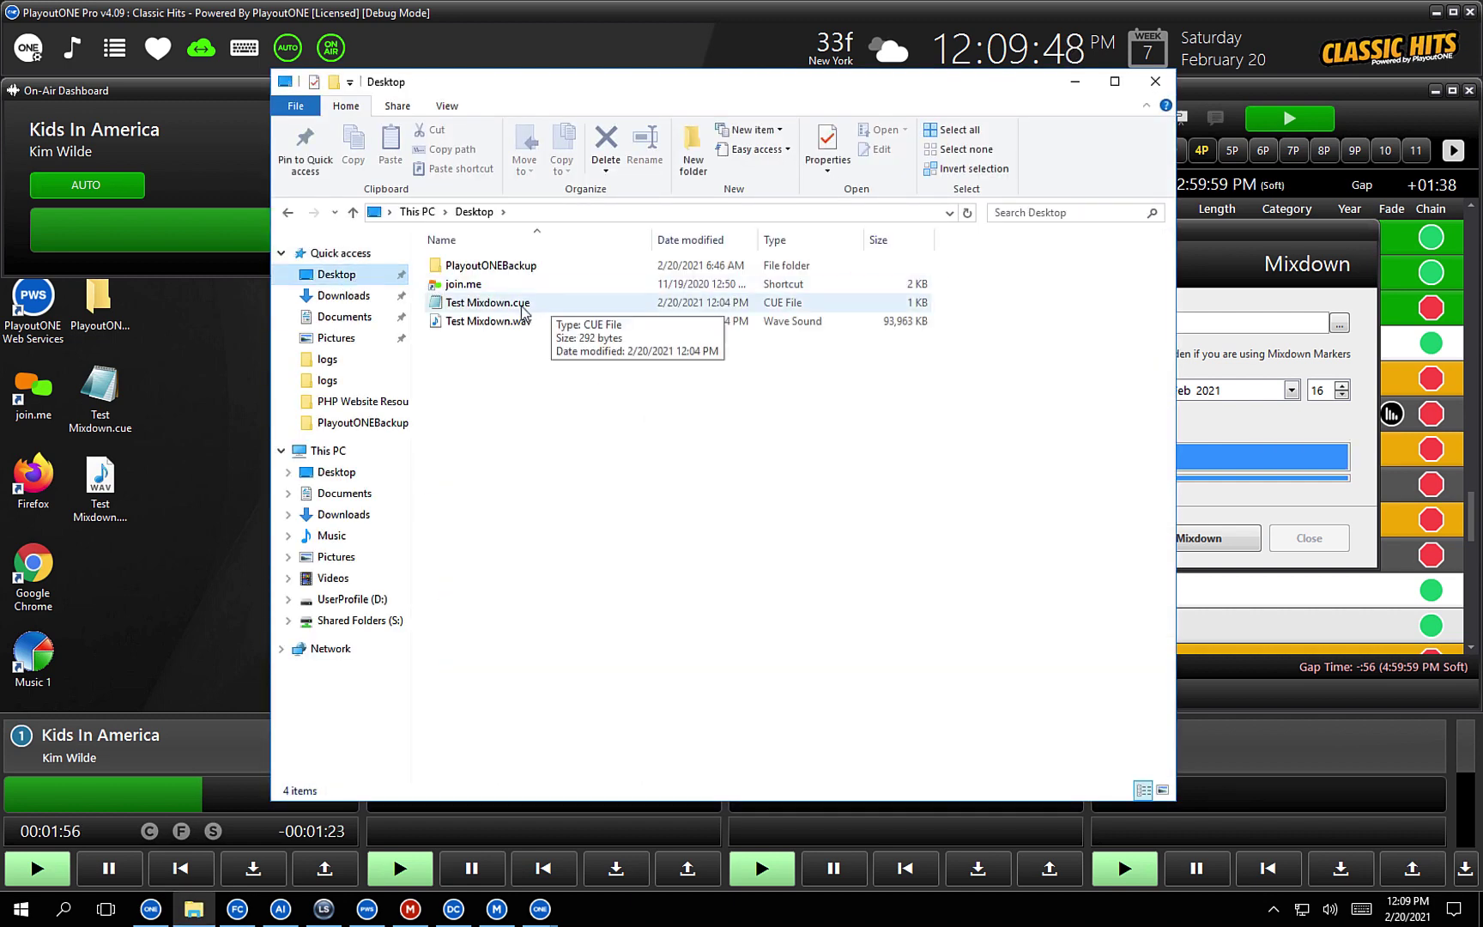
{"action": "left_click", "coordinate": [496, 302]}
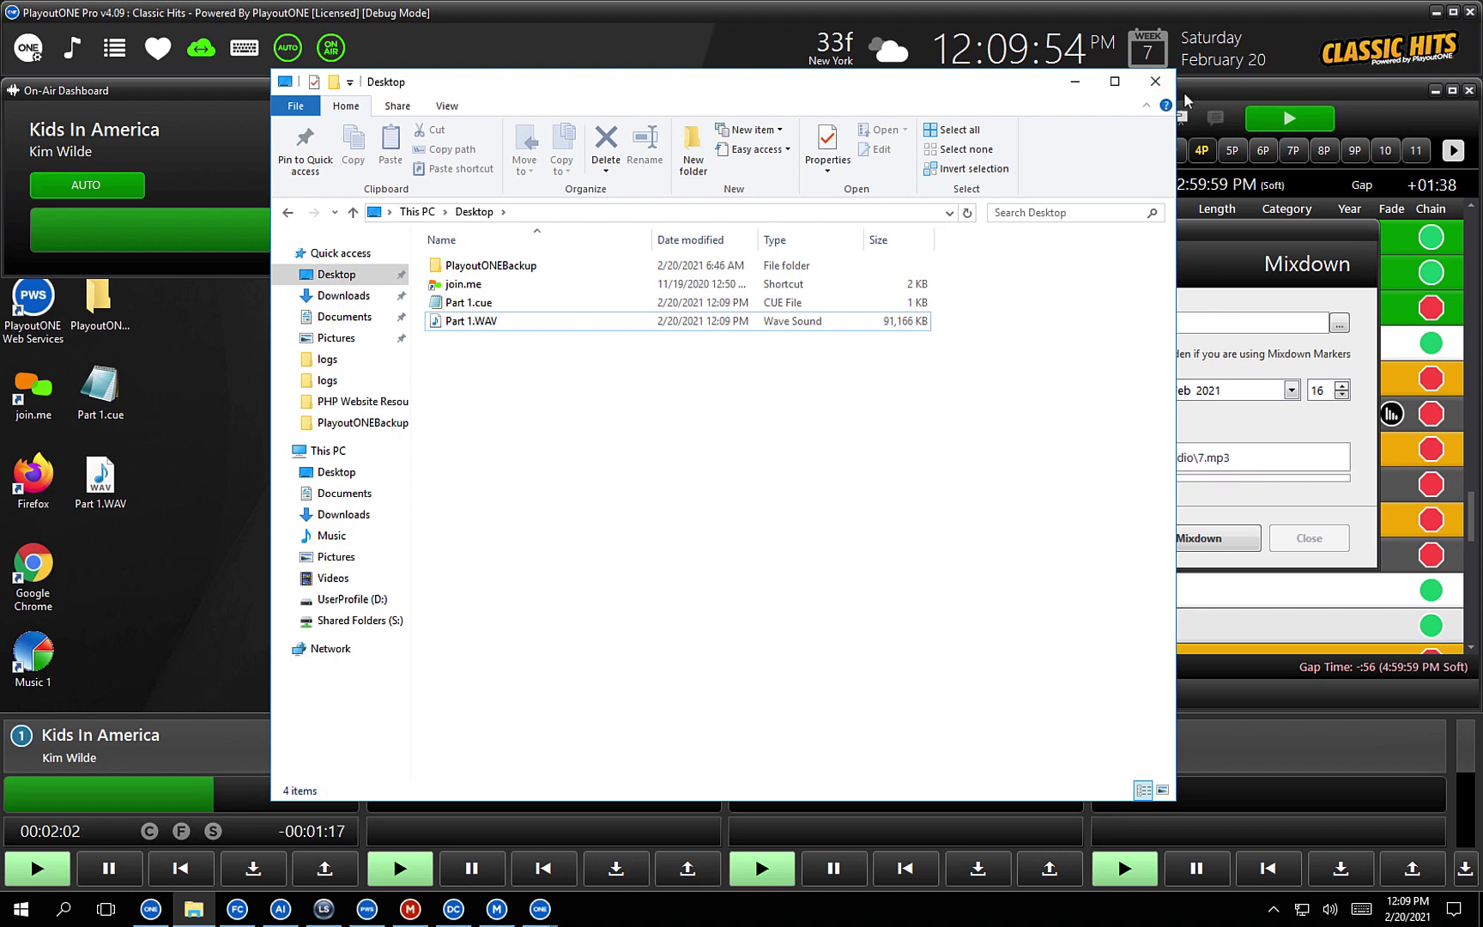
Move the File Explorer window clear of the Mixdown dialog, and close the dialog once the mixdown completes
{"action": "left_click_drag", "start_coordinate": [1181, 92], "coordinate": [828, 91]}
{"action": "left_click_drag", "start_coordinate": [628, 92], "coordinate": [394, 92]}
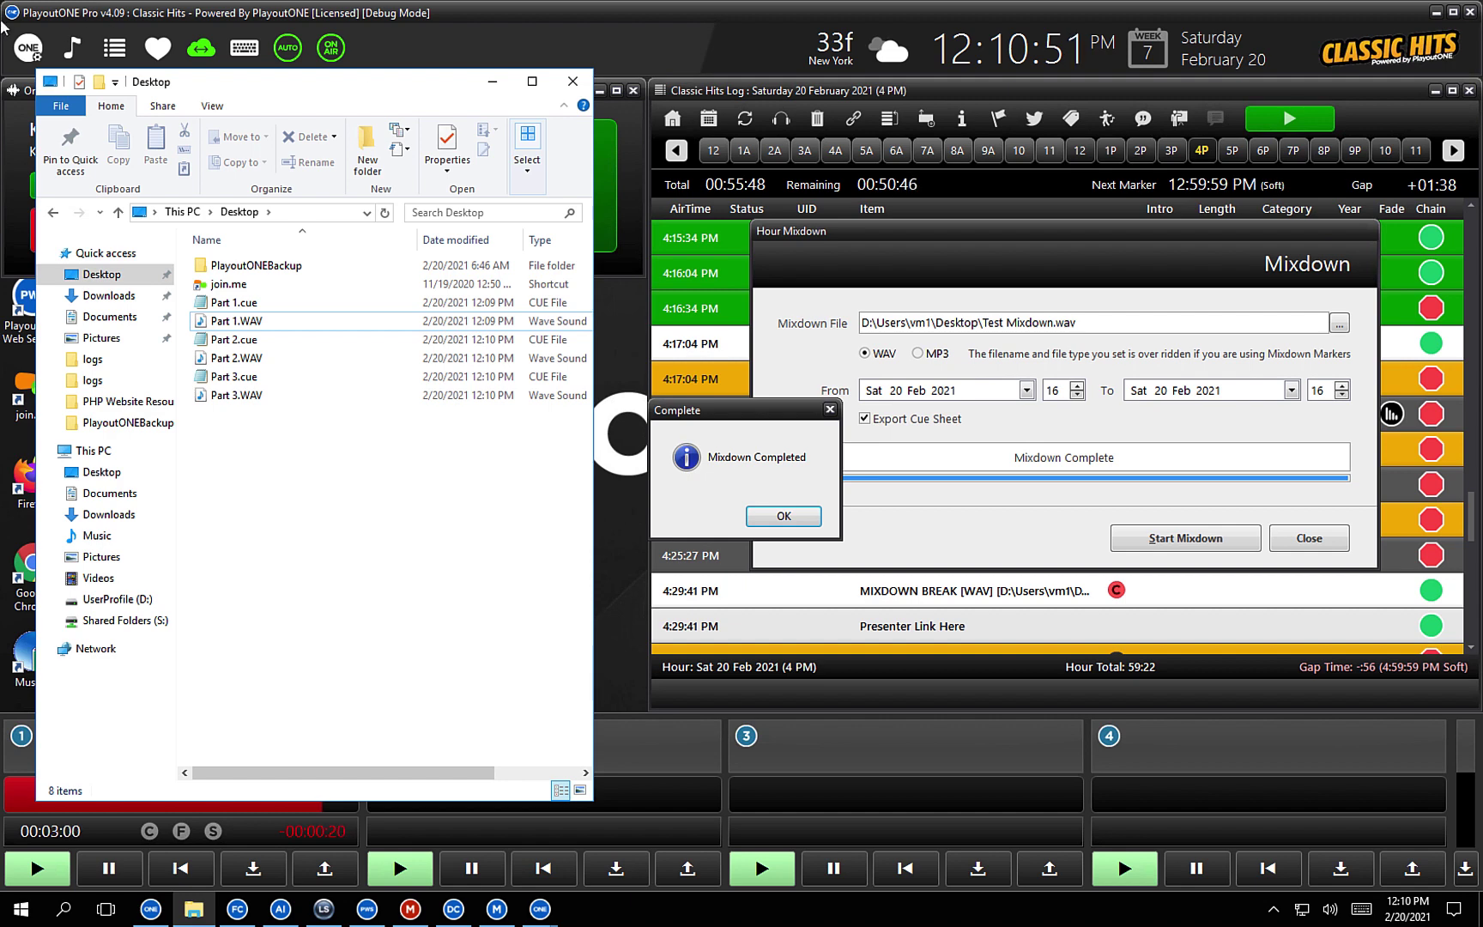
{"action": "left_click", "coordinate": [769, 518]}
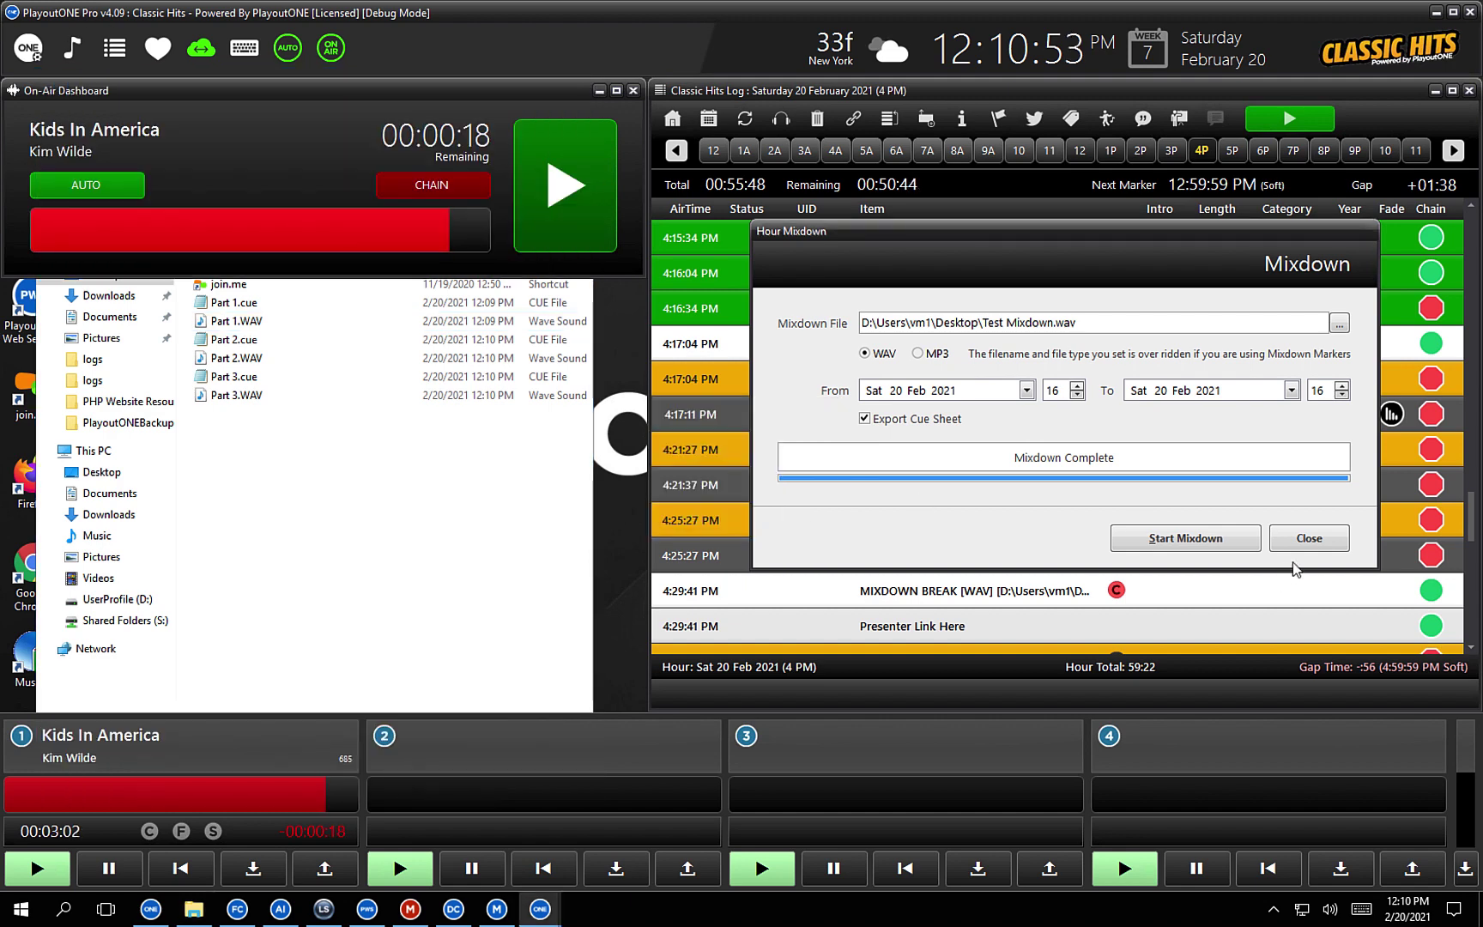
{"action": "left_click", "coordinate": [1309, 538]}
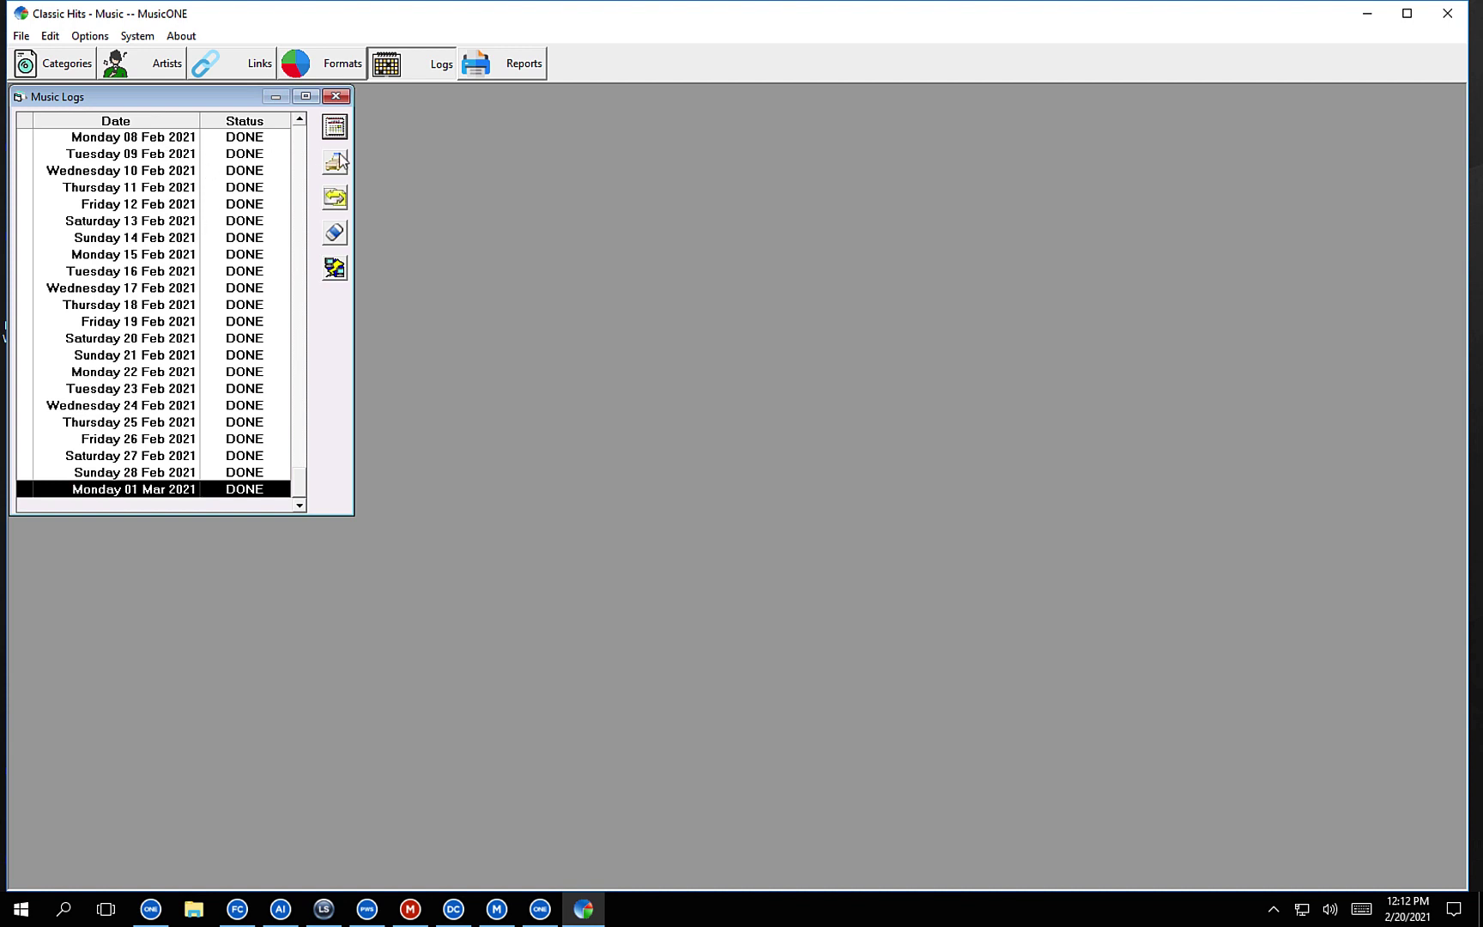
Switch to MusicONE and add a Player Command item to the Classic Hits [70] format clock
{"action": "left_click", "coordinate": [301, 76]}
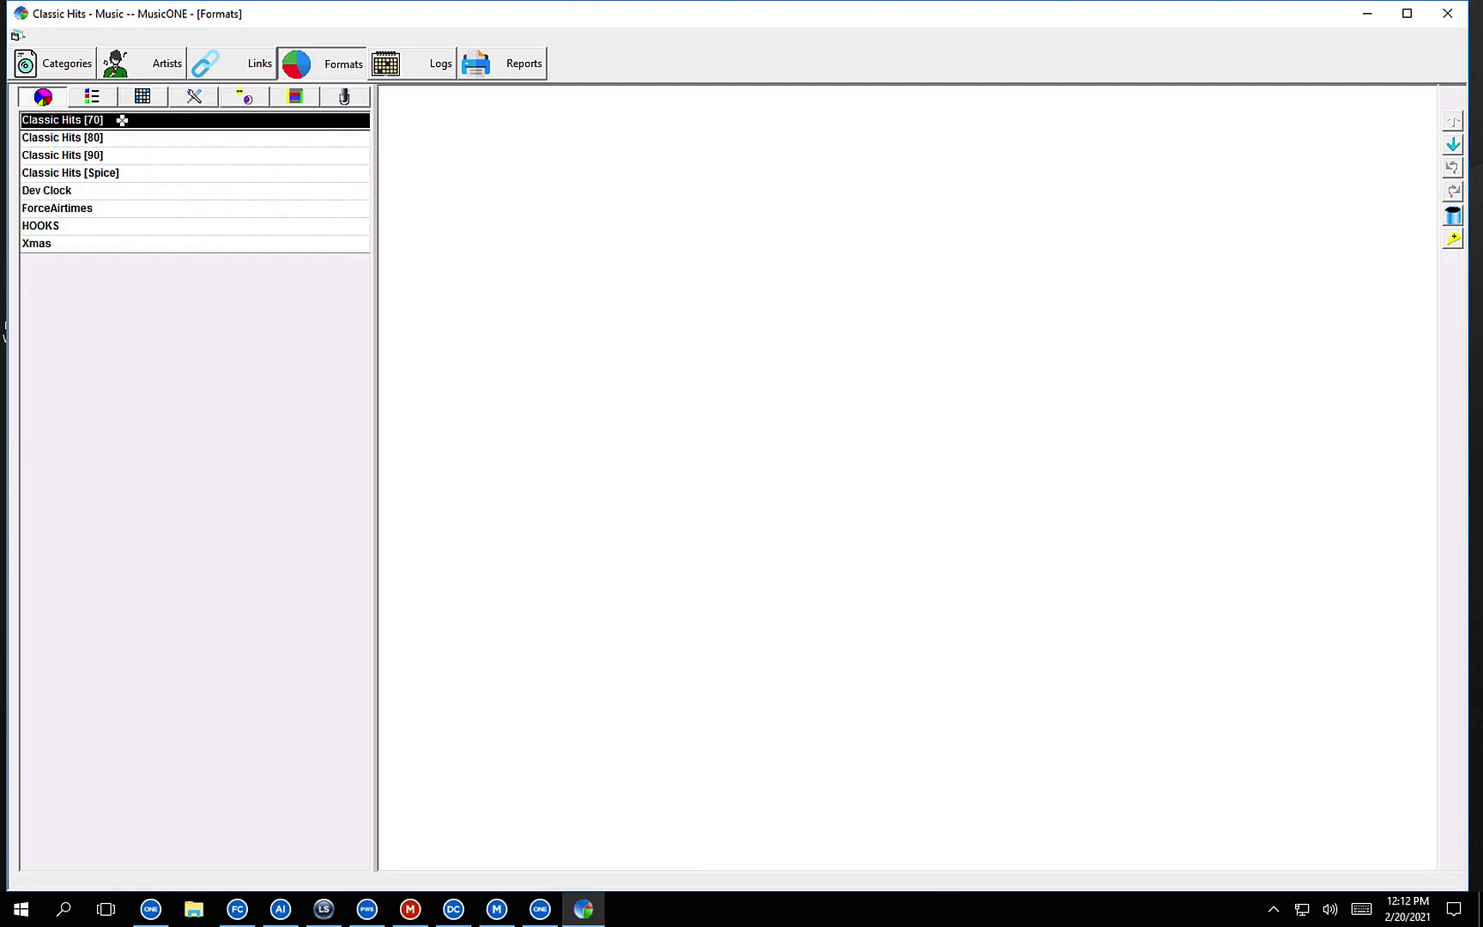
{"action": "left_click", "coordinate": [92, 97]}
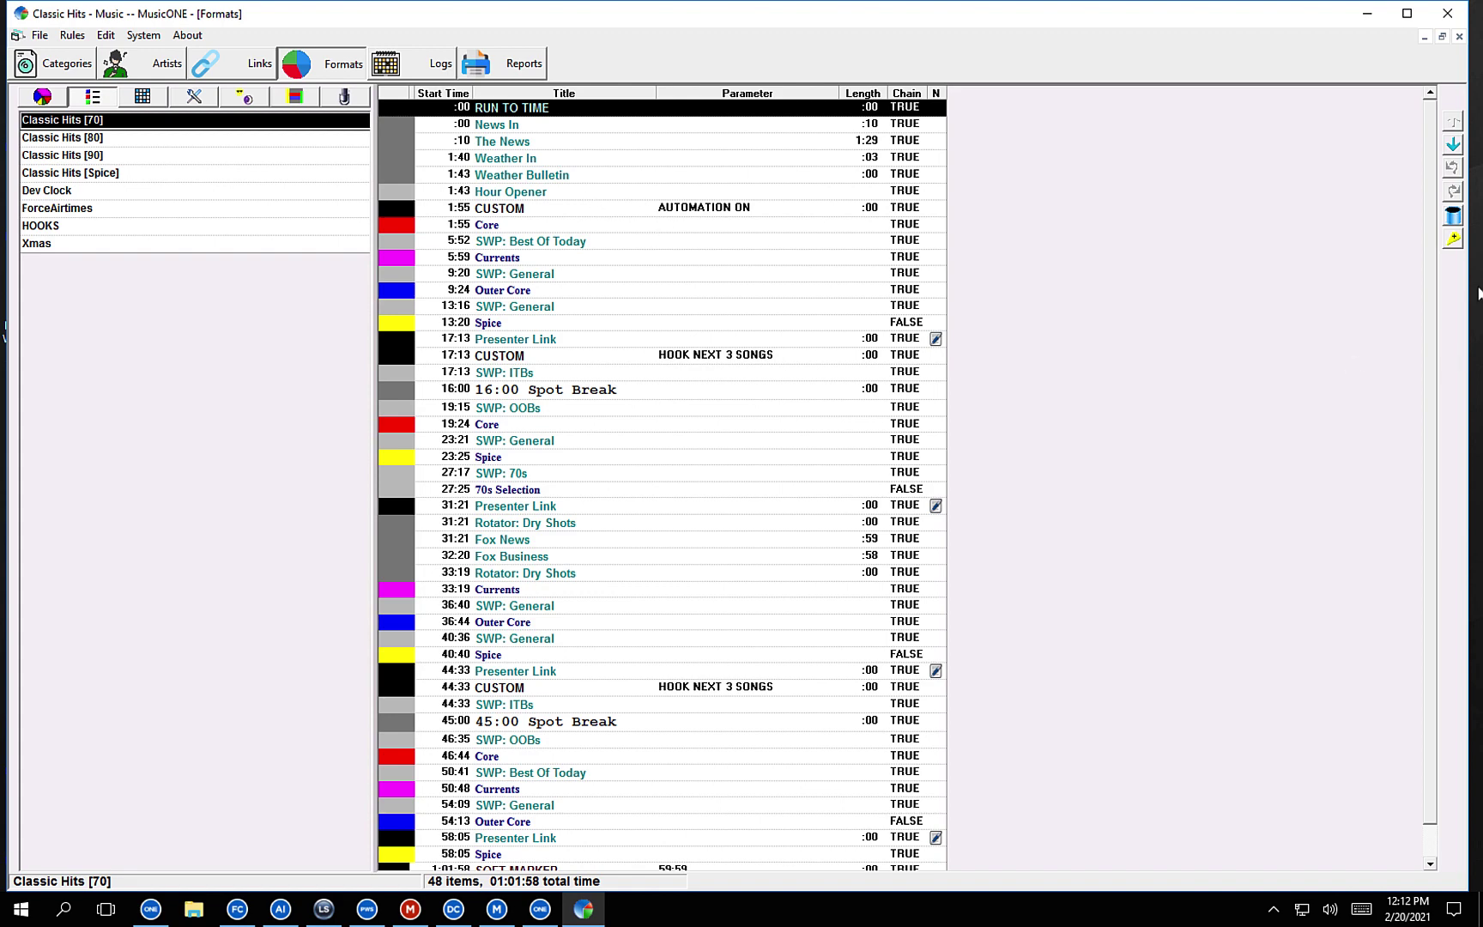
{"action": "left_click", "coordinate": [1453, 241]}
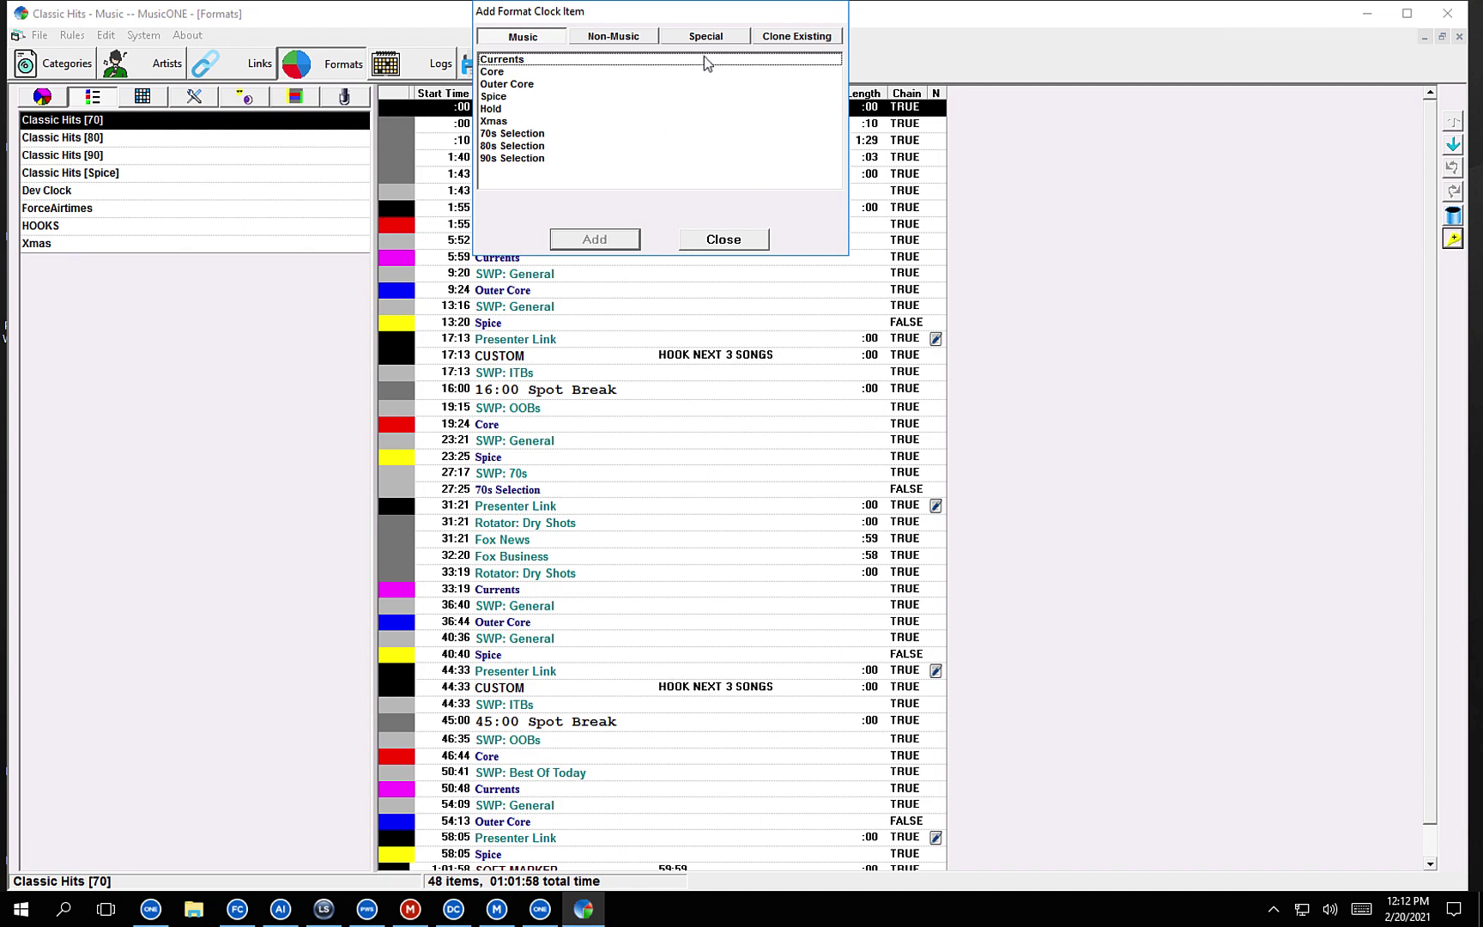
{"action": "left_click", "coordinate": [699, 39]}
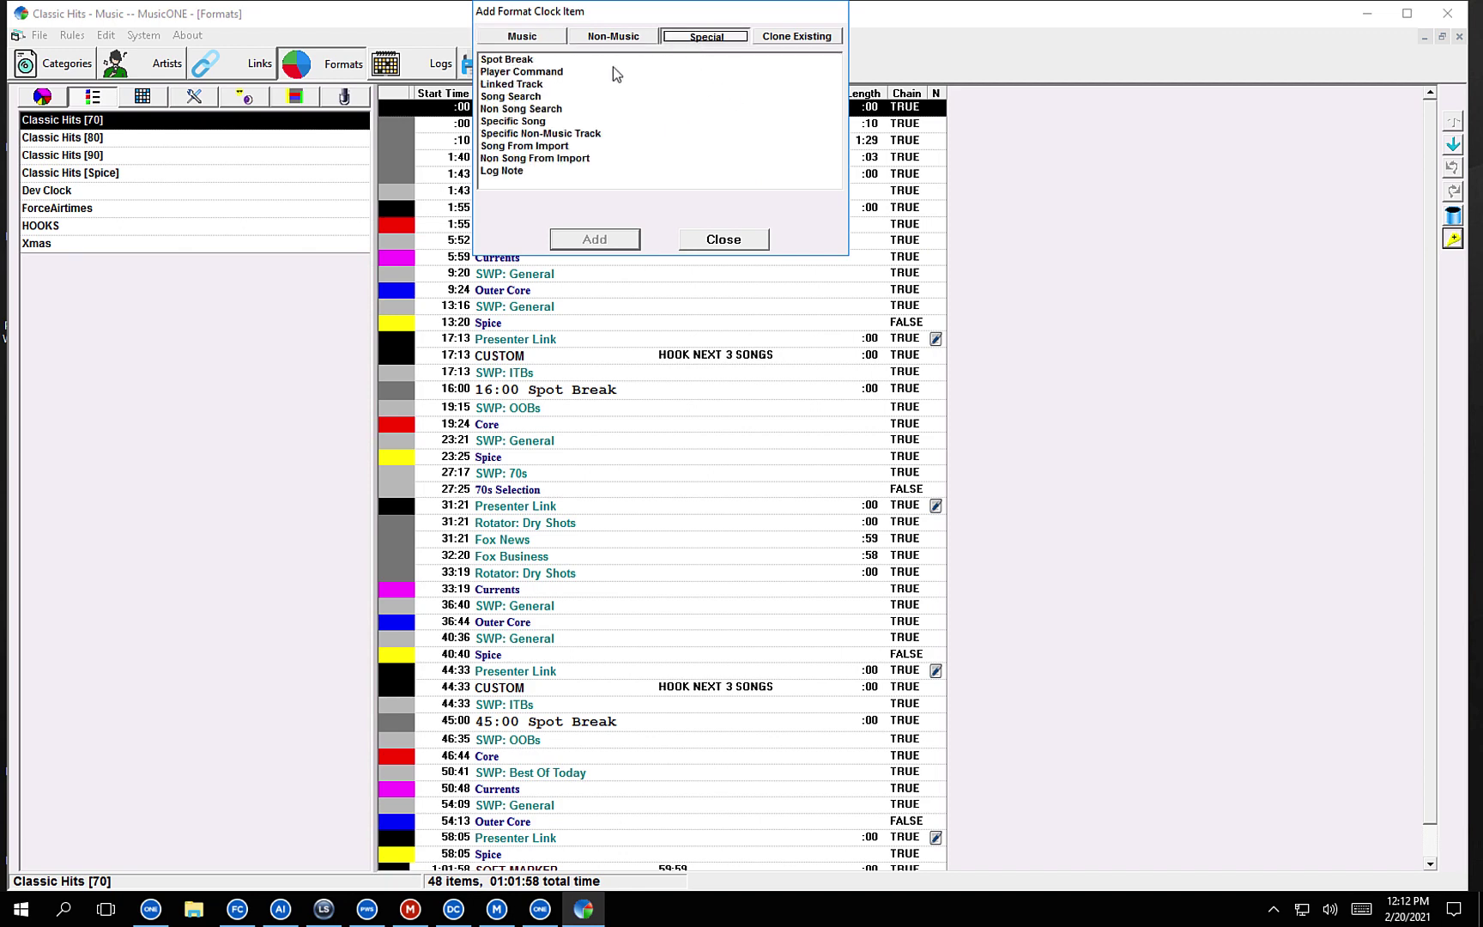
{"action": "left_click", "coordinate": [585, 72]}
{"action": "left_click", "coordinate": [615, 232]}
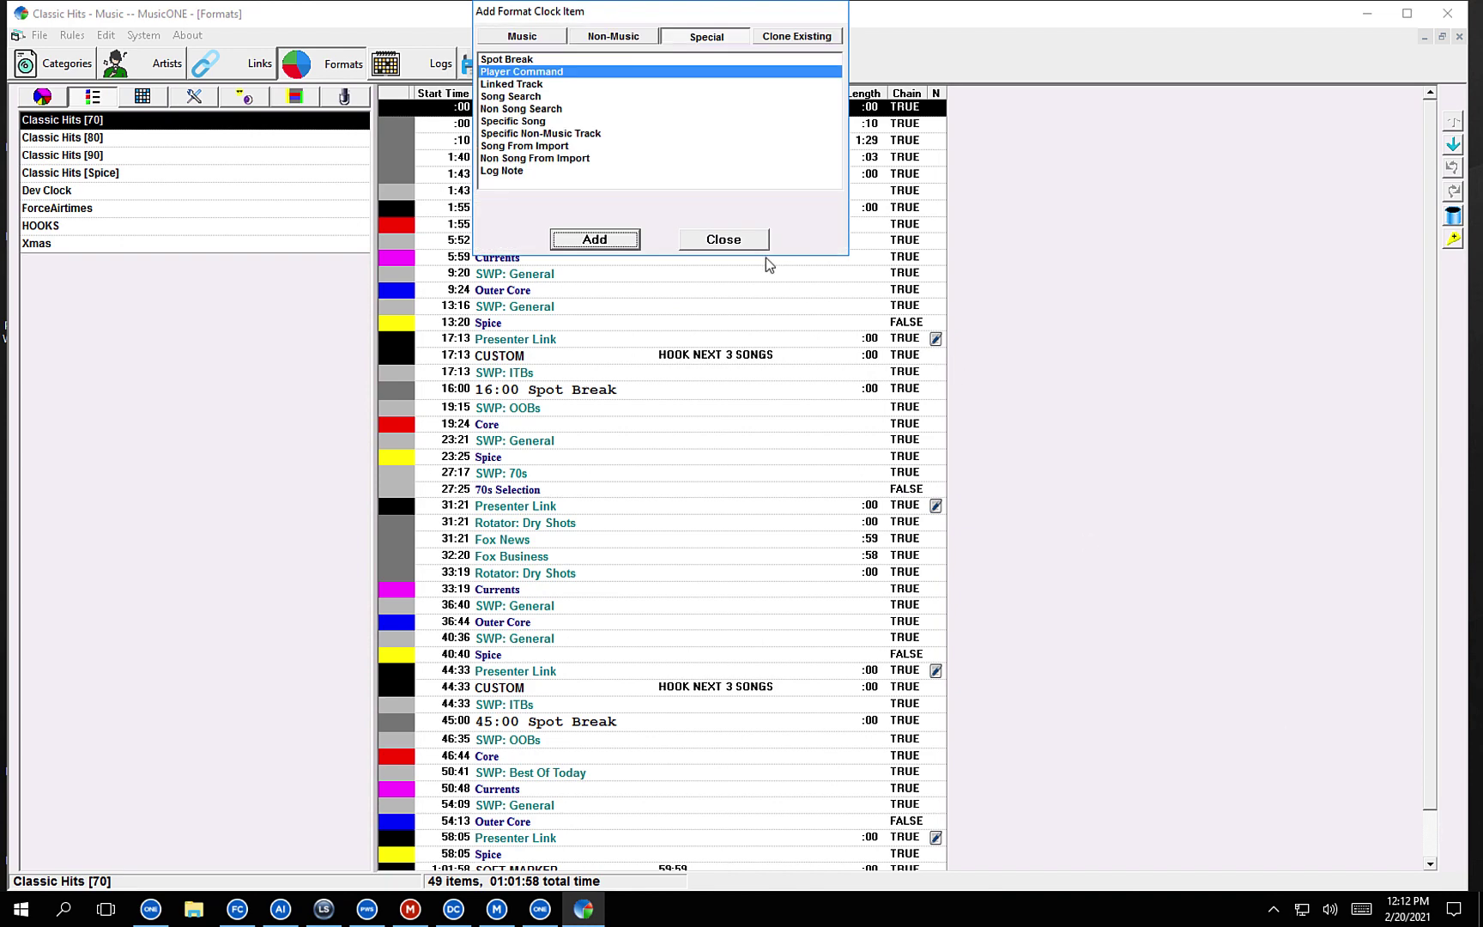
Open the properties of the new CUSTOM player command ending the clock and start its command text with "MIXDOWN BREAK [MP3] ["
{"action": "left_click", "coordinate": [756, 242]}
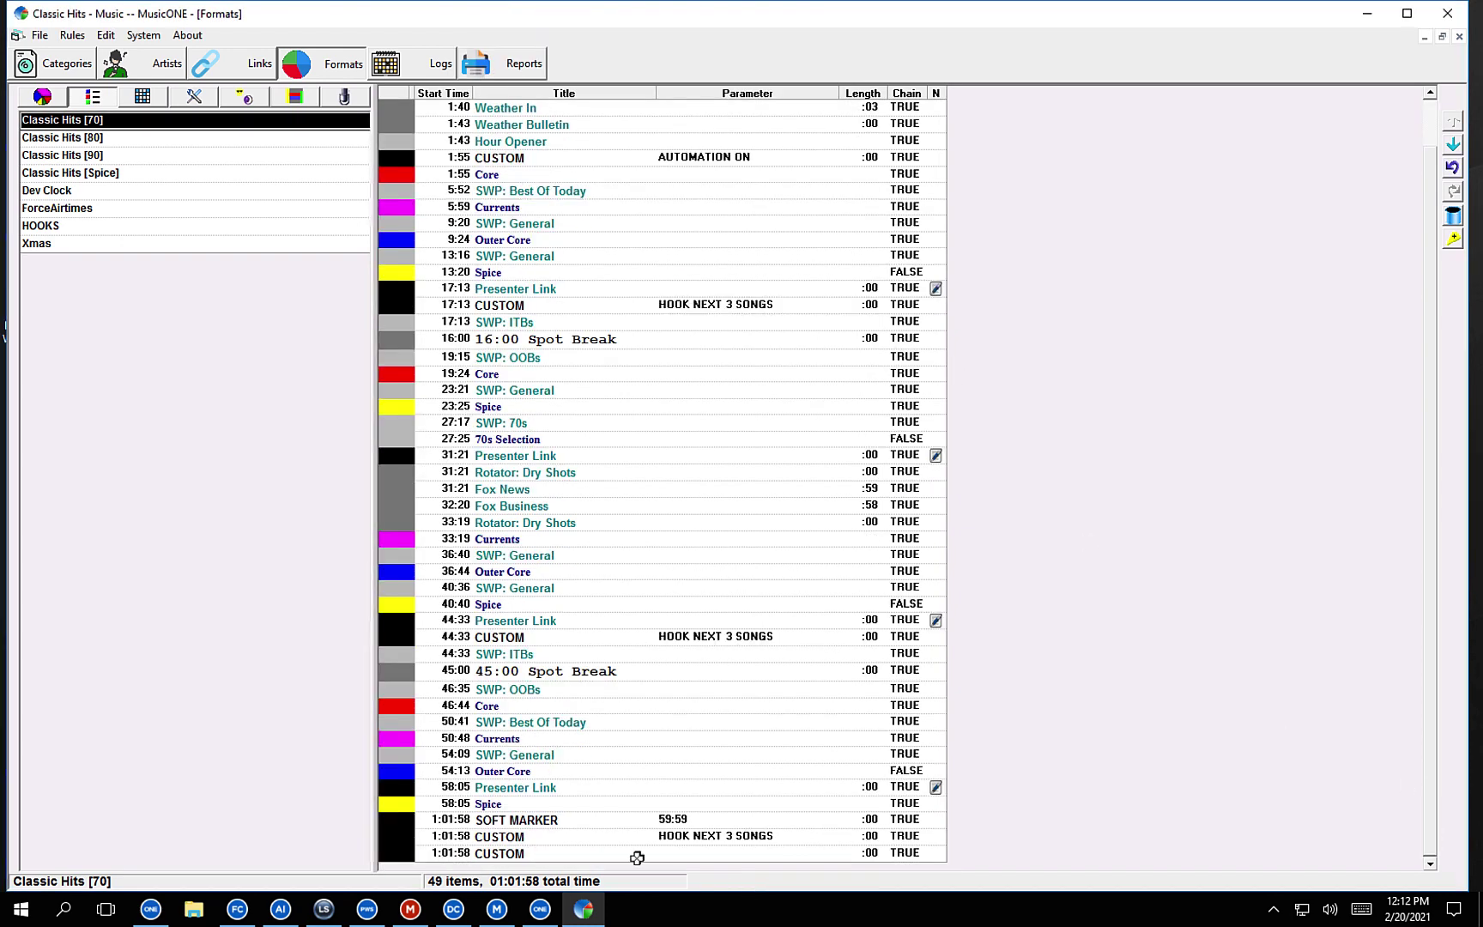
{"action": "right_click", "coordinate": [636, 855]}
{"action": "left_click", "coordinate": [639, 845]}
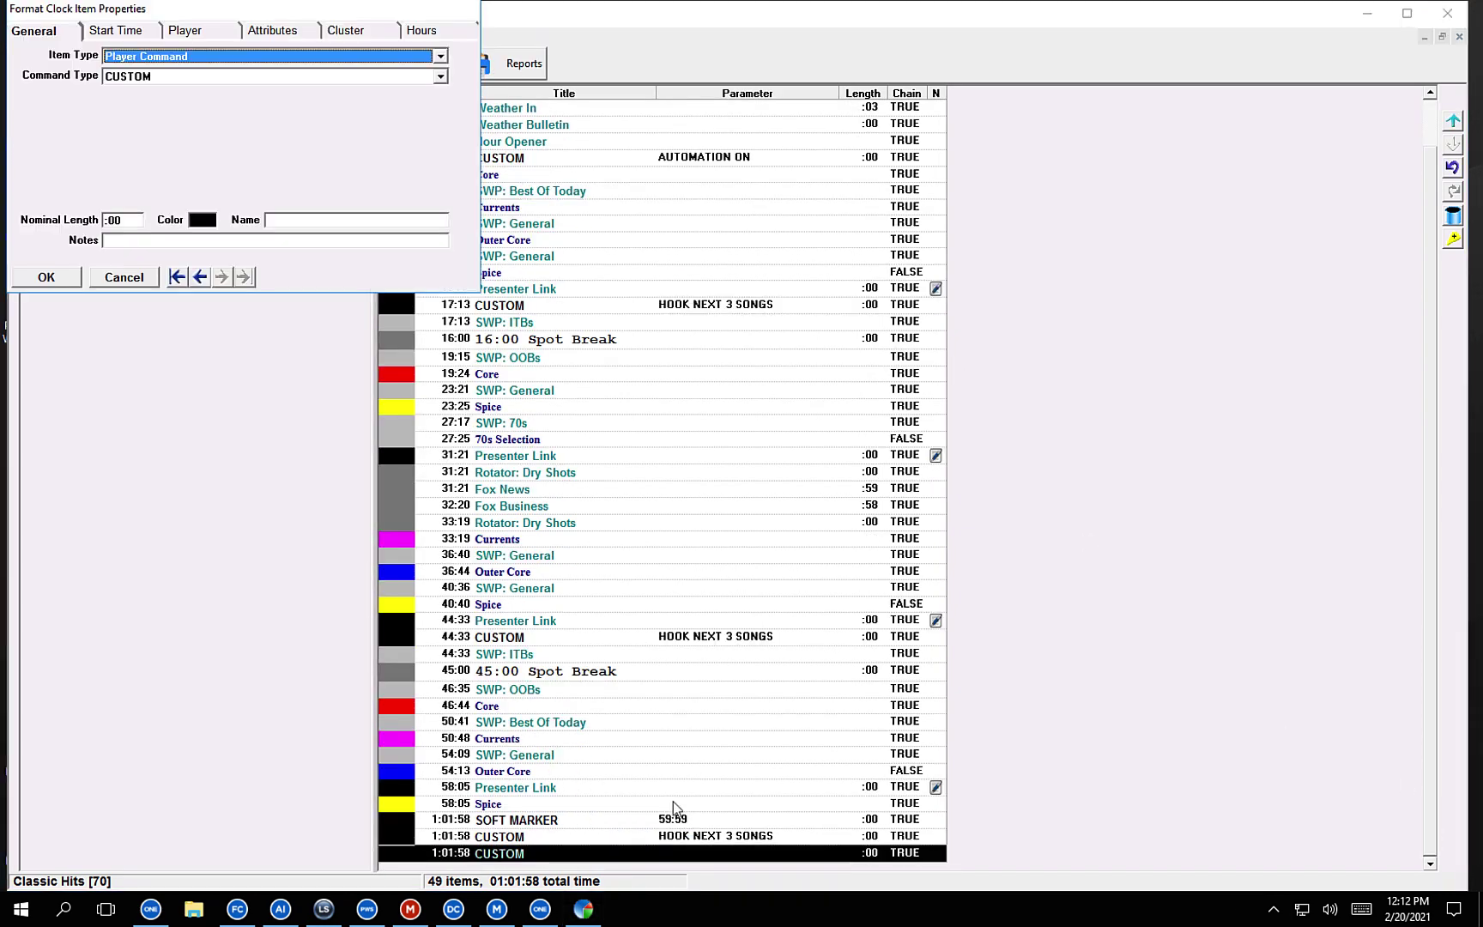
{"action": "left_click_drag", "start_coordinate": [151, 12], "coordinate": [605, 216]}
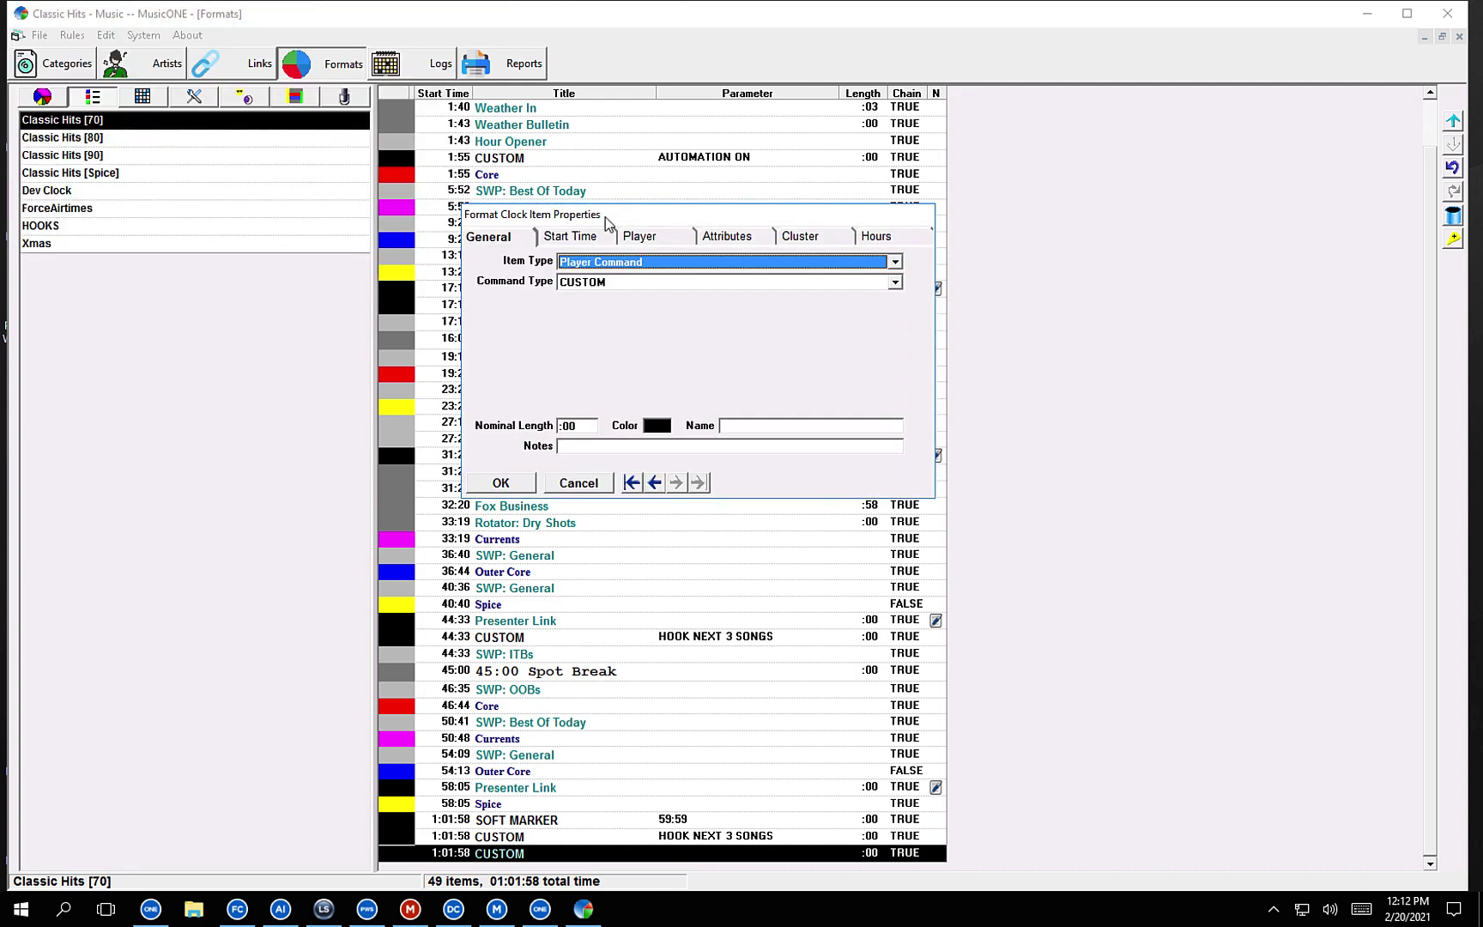
{"action": "left_click", "coordinate": [646, 244]}
{"action": "left_click", "coordinate": [656, 290]}
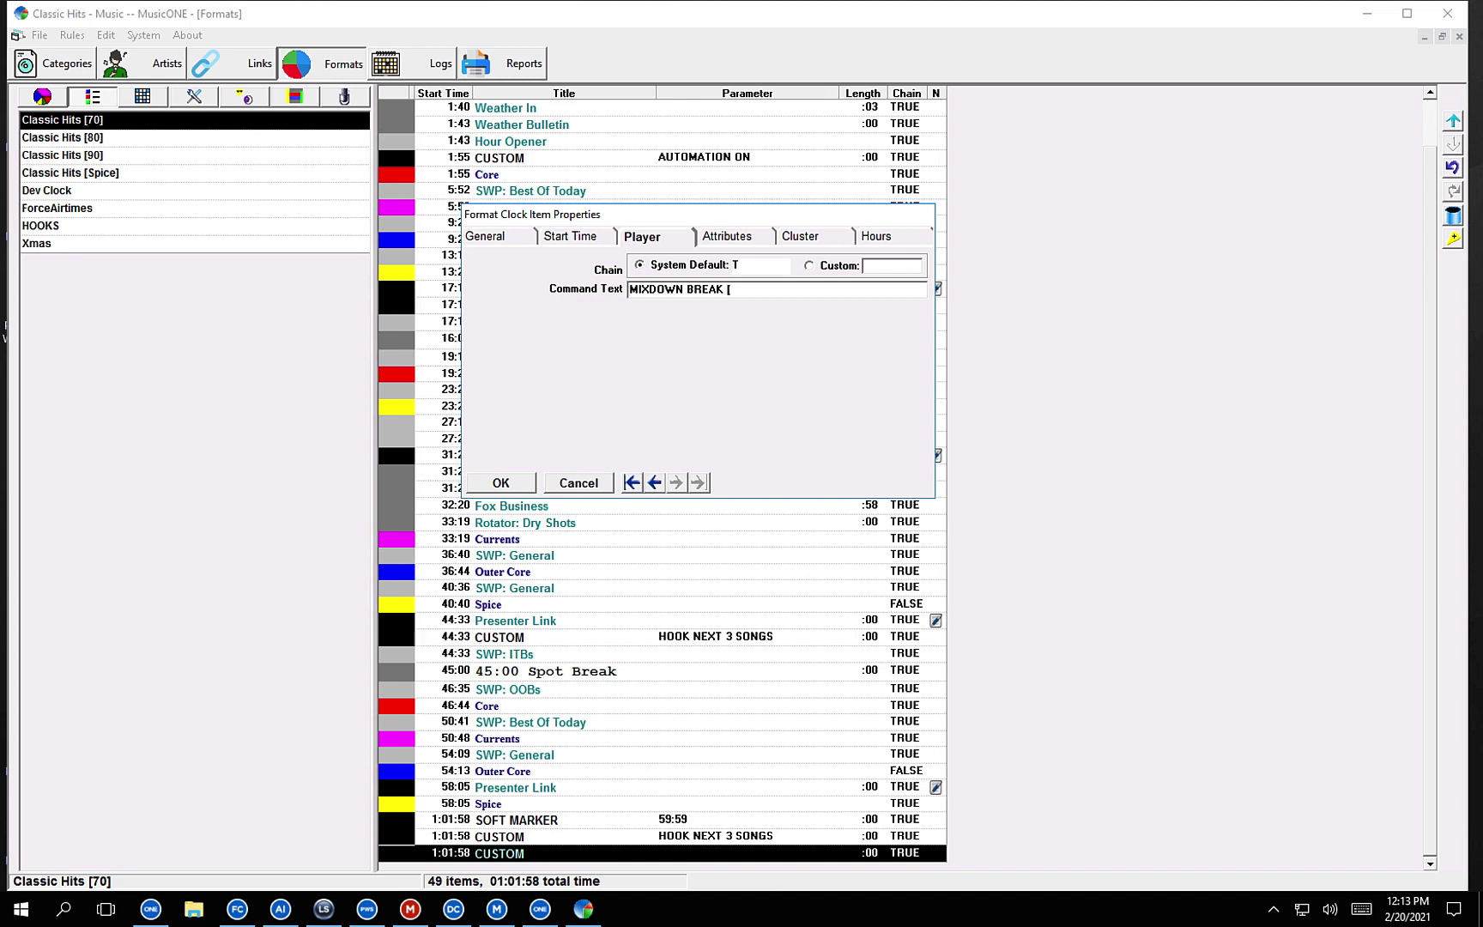
{"action": "type", "text": "WA"}
Switch to File Explorer and open the Desktop folder to get its path
{"action": "left_click", "coordinate": [194, 909]}
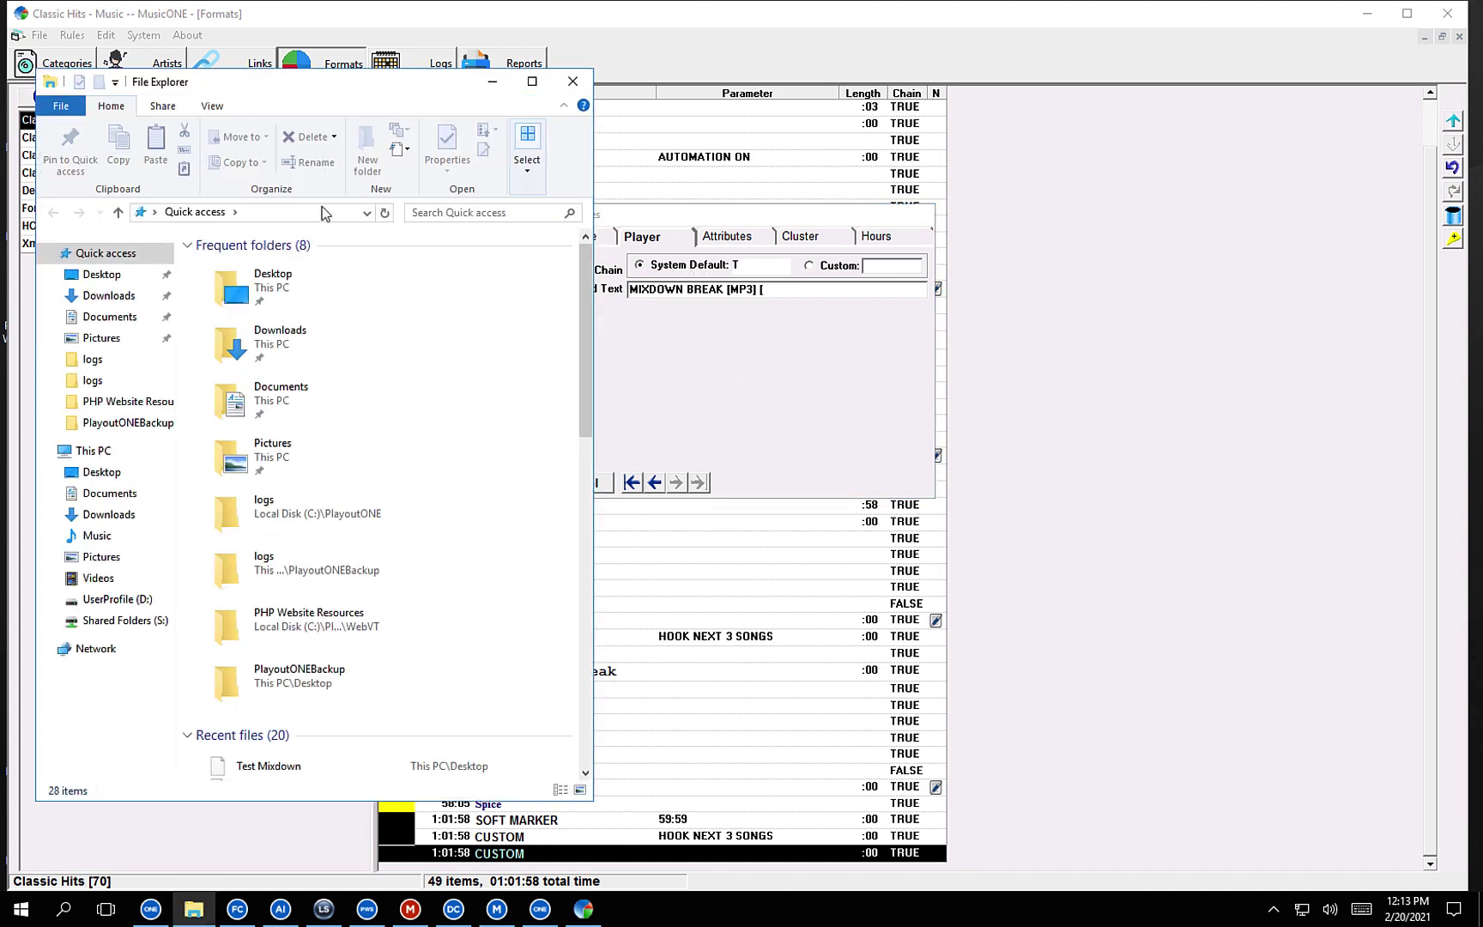
{"action": "left_click", "coordinate": [302, 213]}
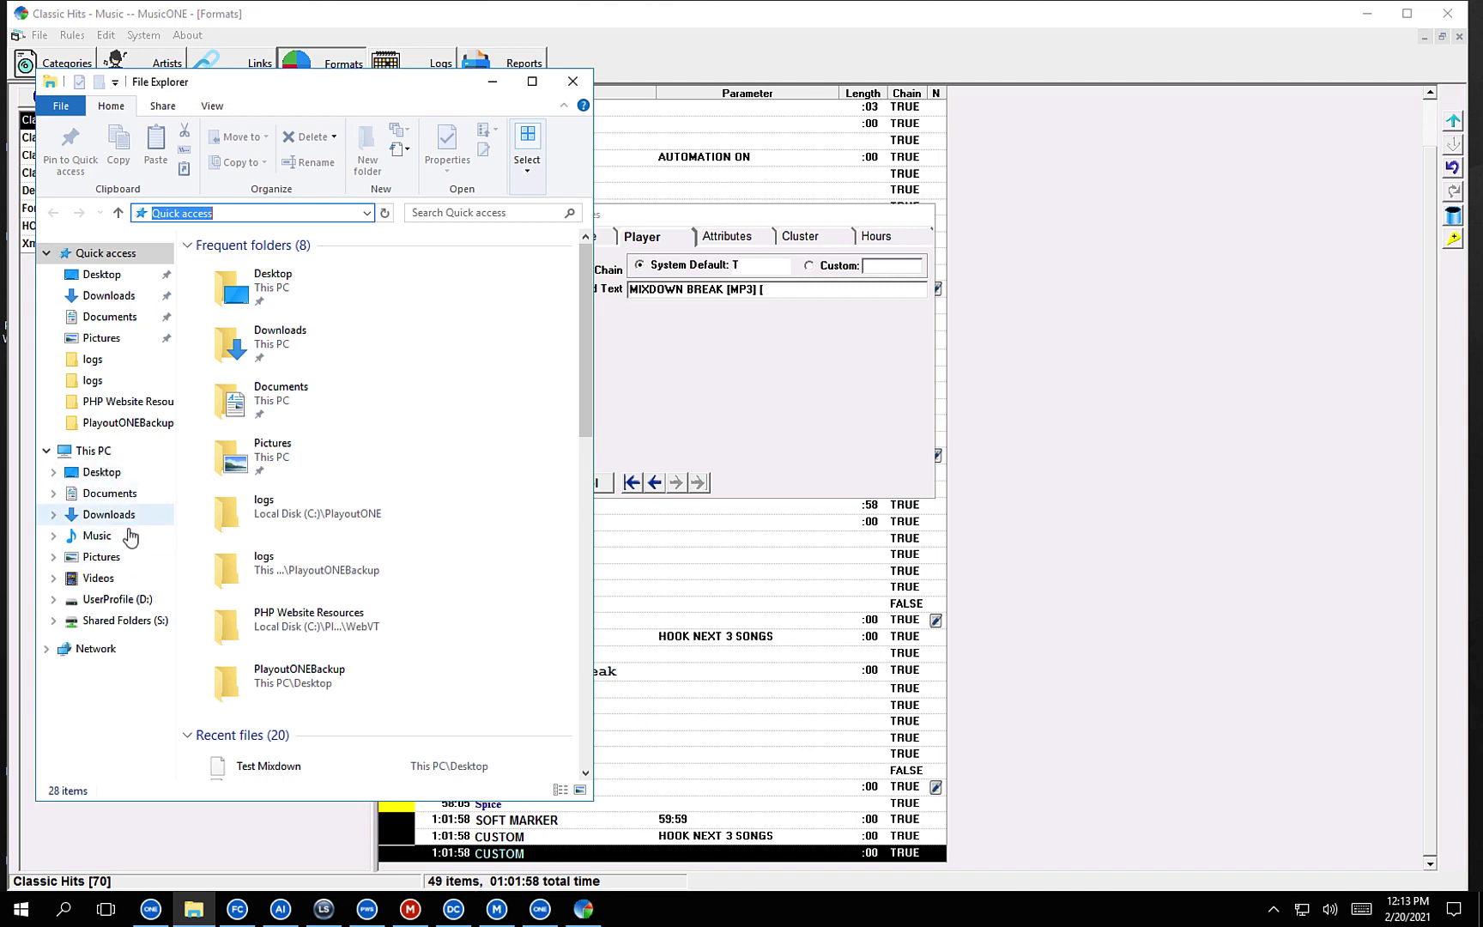
{"action": "left_click", "coordinate": [99, 275]}
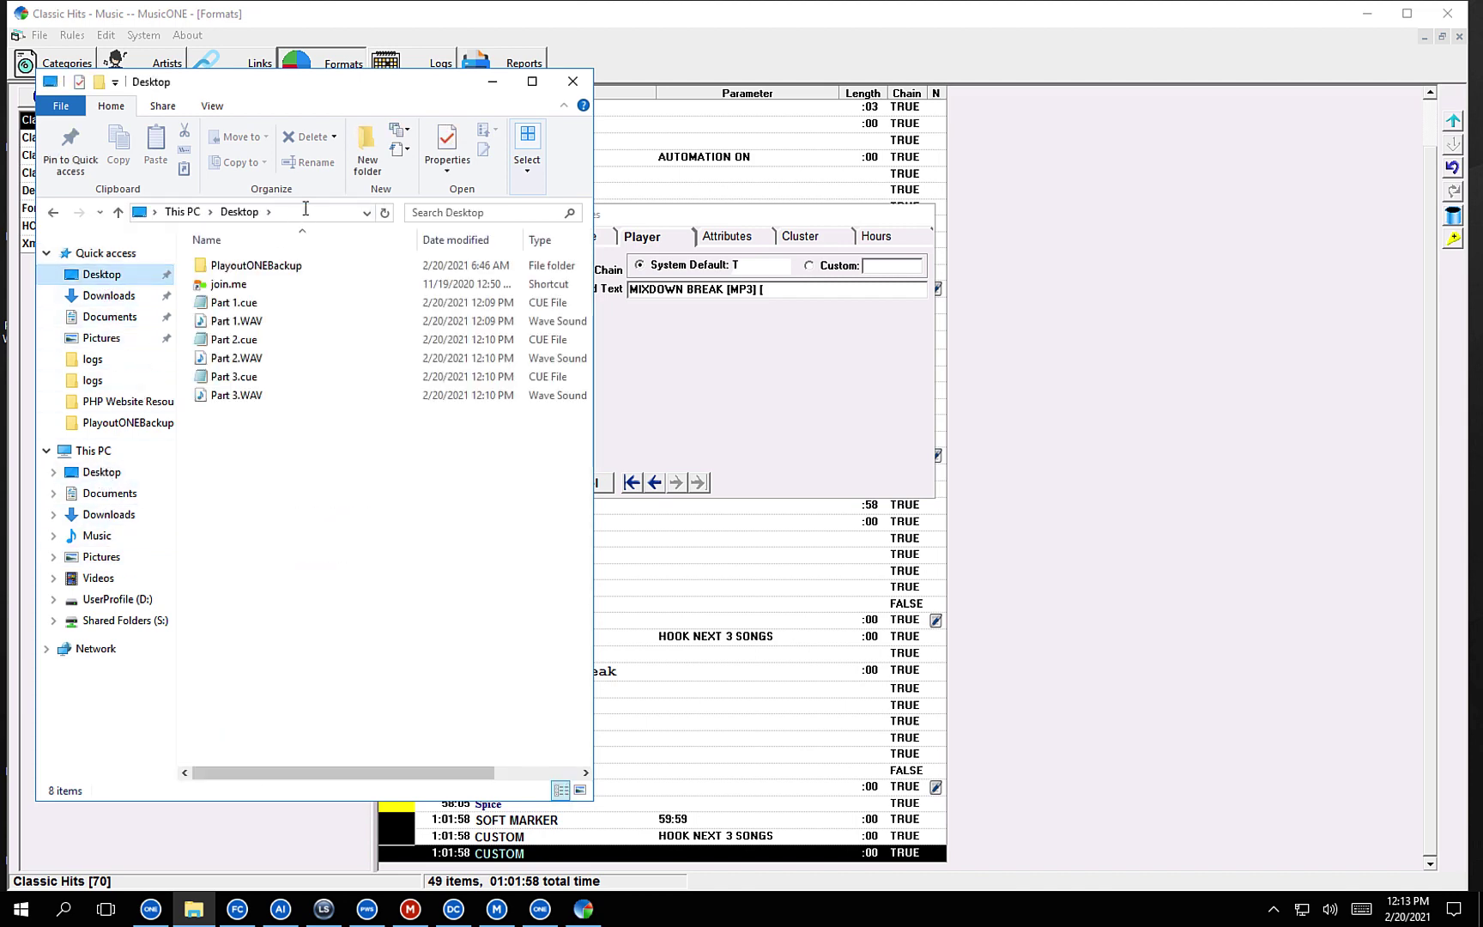
{"action": "left_click", "coordinate": [306, 212]}
{"action": "right_click", "coordinate": [302, 213]}
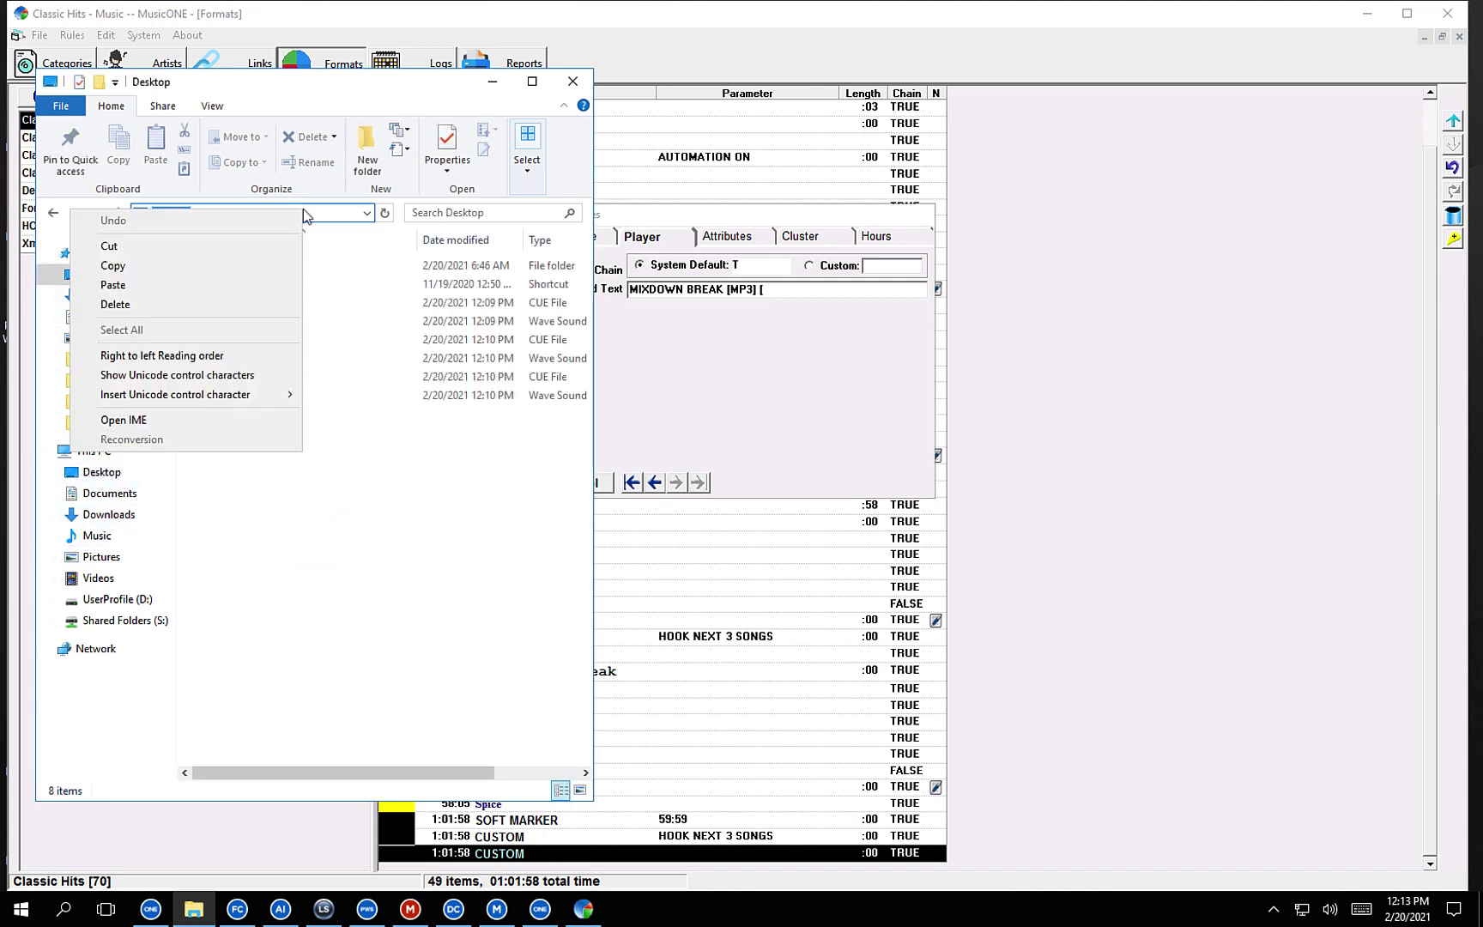
{"action": "left_click", "coordinate": [302, 213]}
Copy the Desktop path from the Location value in the PlayoutONEBackup folder's properties, and close the properties
{"action": "left_click", "coordinate": [240, 268]}
{"action": "right_click", "coordinate": [240, 270]}
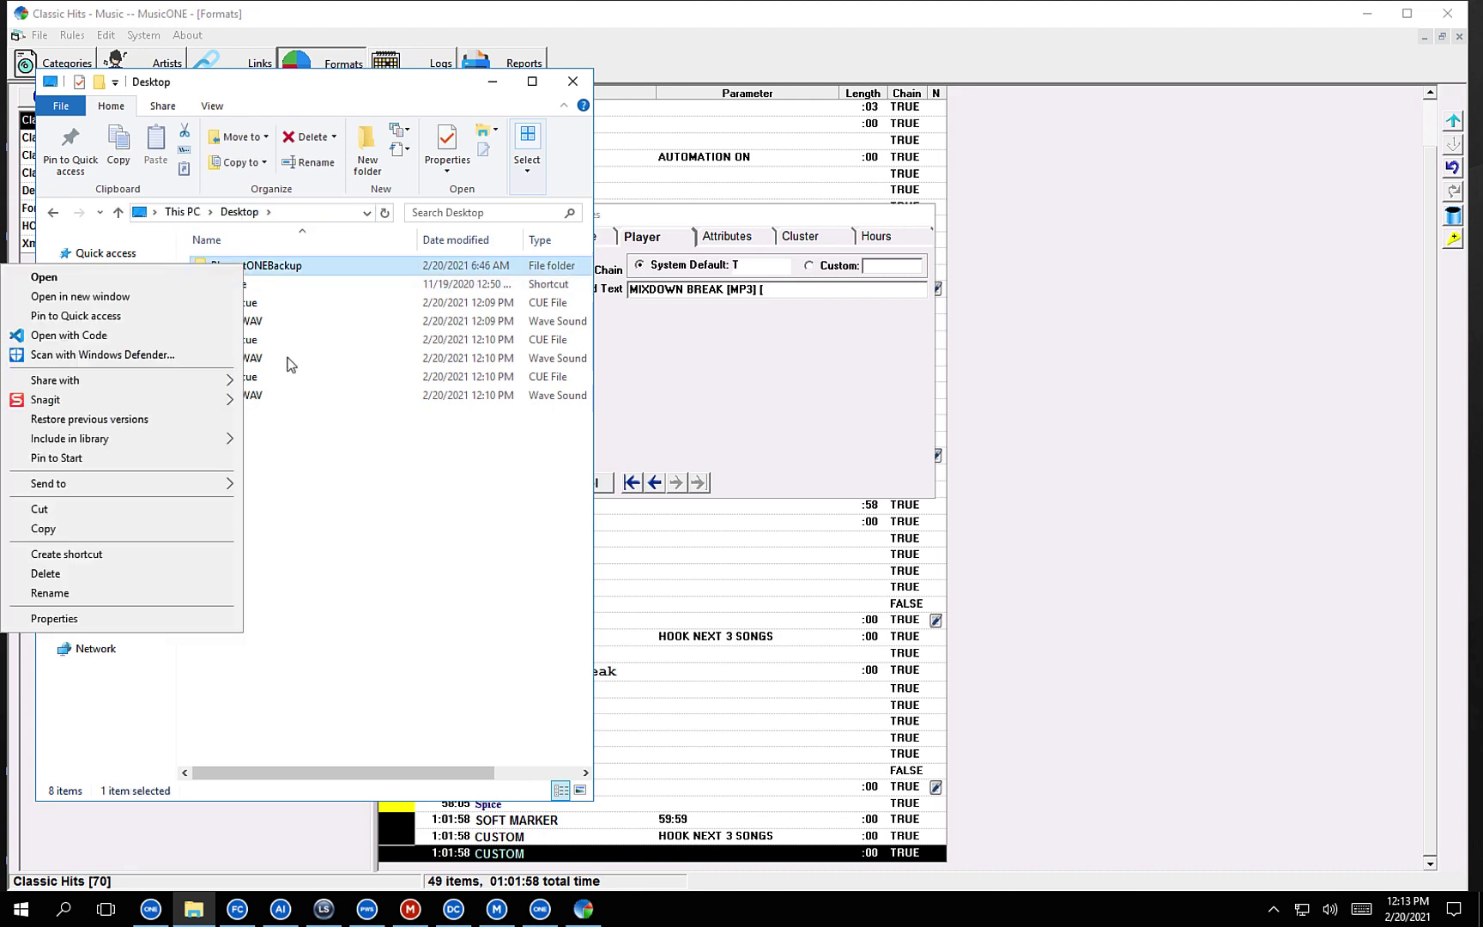
{"action": "left_click", "coordinate": [154, 619]}
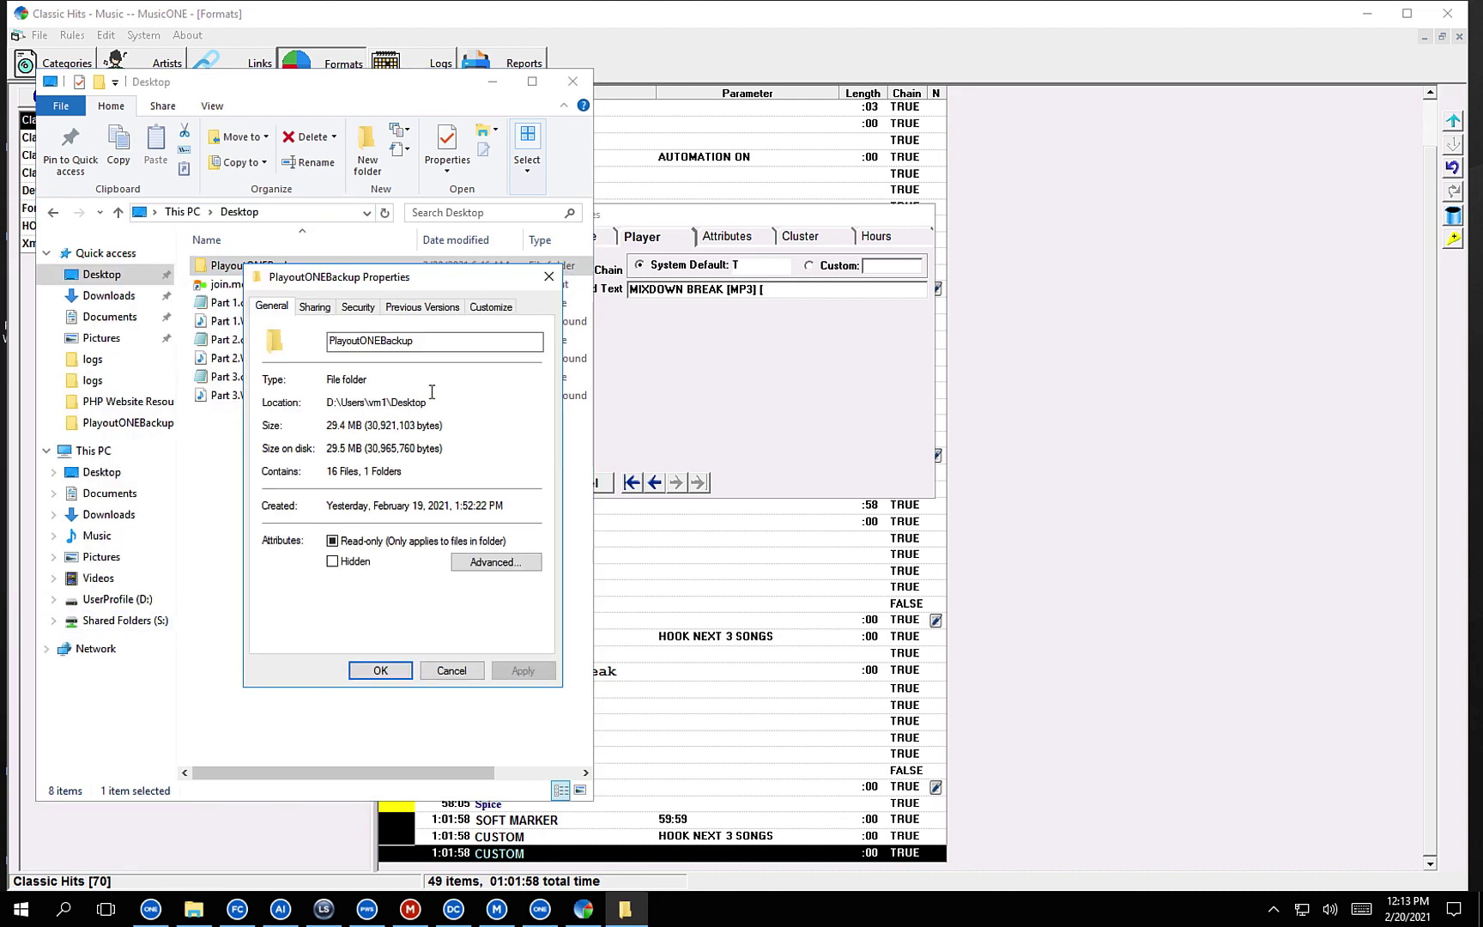
{"action": "double_click", "coordinate": [350, 400]}
{"action": "right_click", "coordinate": [356, 401]}
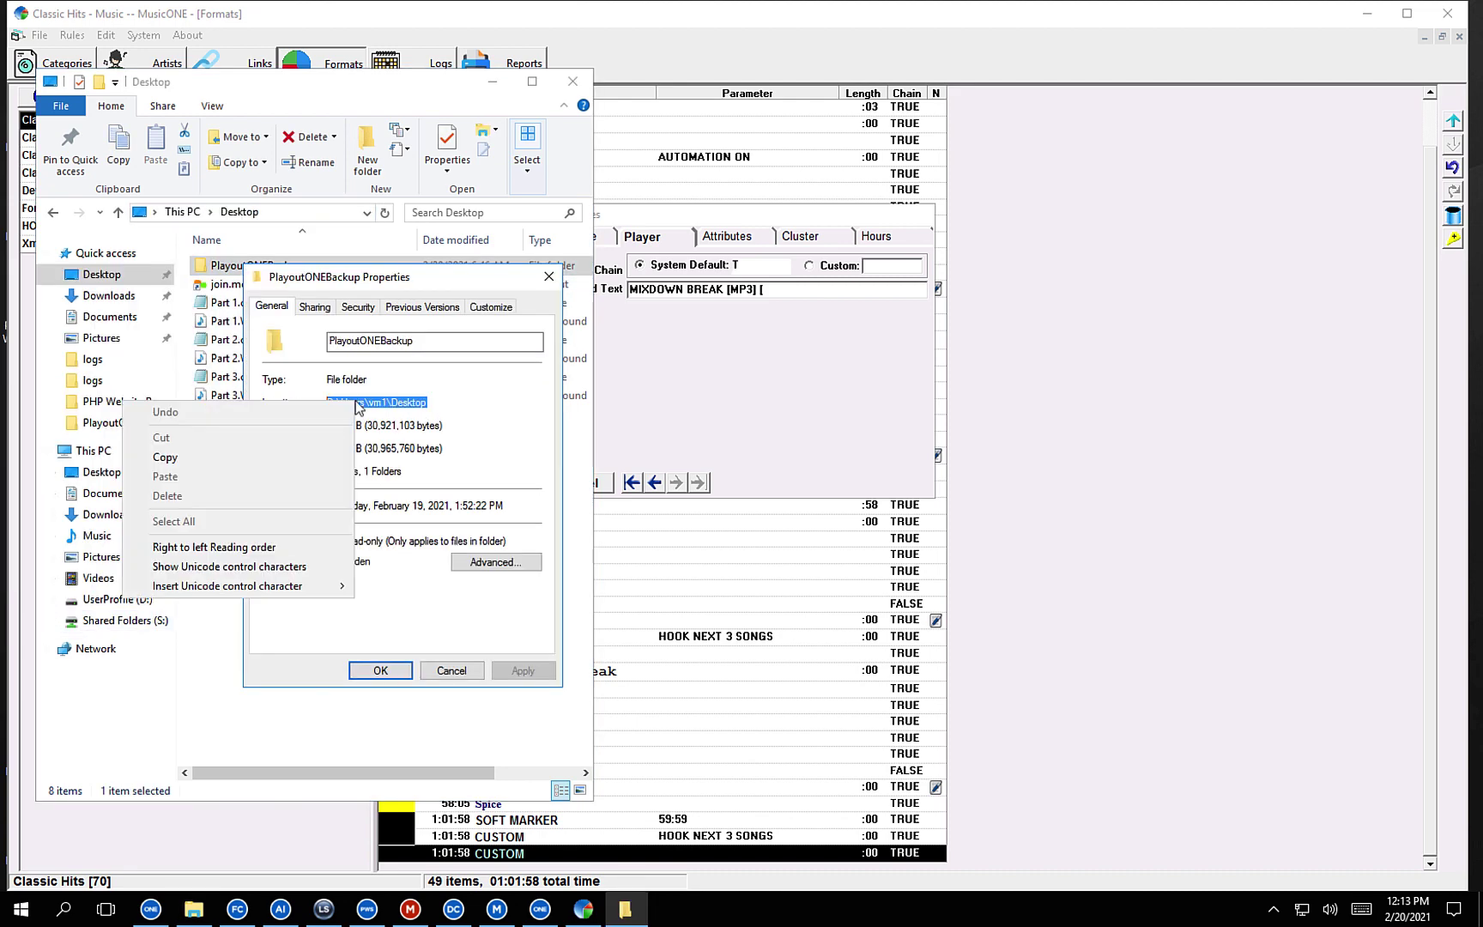
{"action": "left_click", "coordinate": [287, 458]}
{"action": "left_click", "coordinate": [464, 672]}
Complete the MusicONE command text with the path D:\Users\vm1\Desktop and "] [PART 1]", and name the item Mixdown Part 1
{"action": "left_click", "coordinate": [761, 289]}
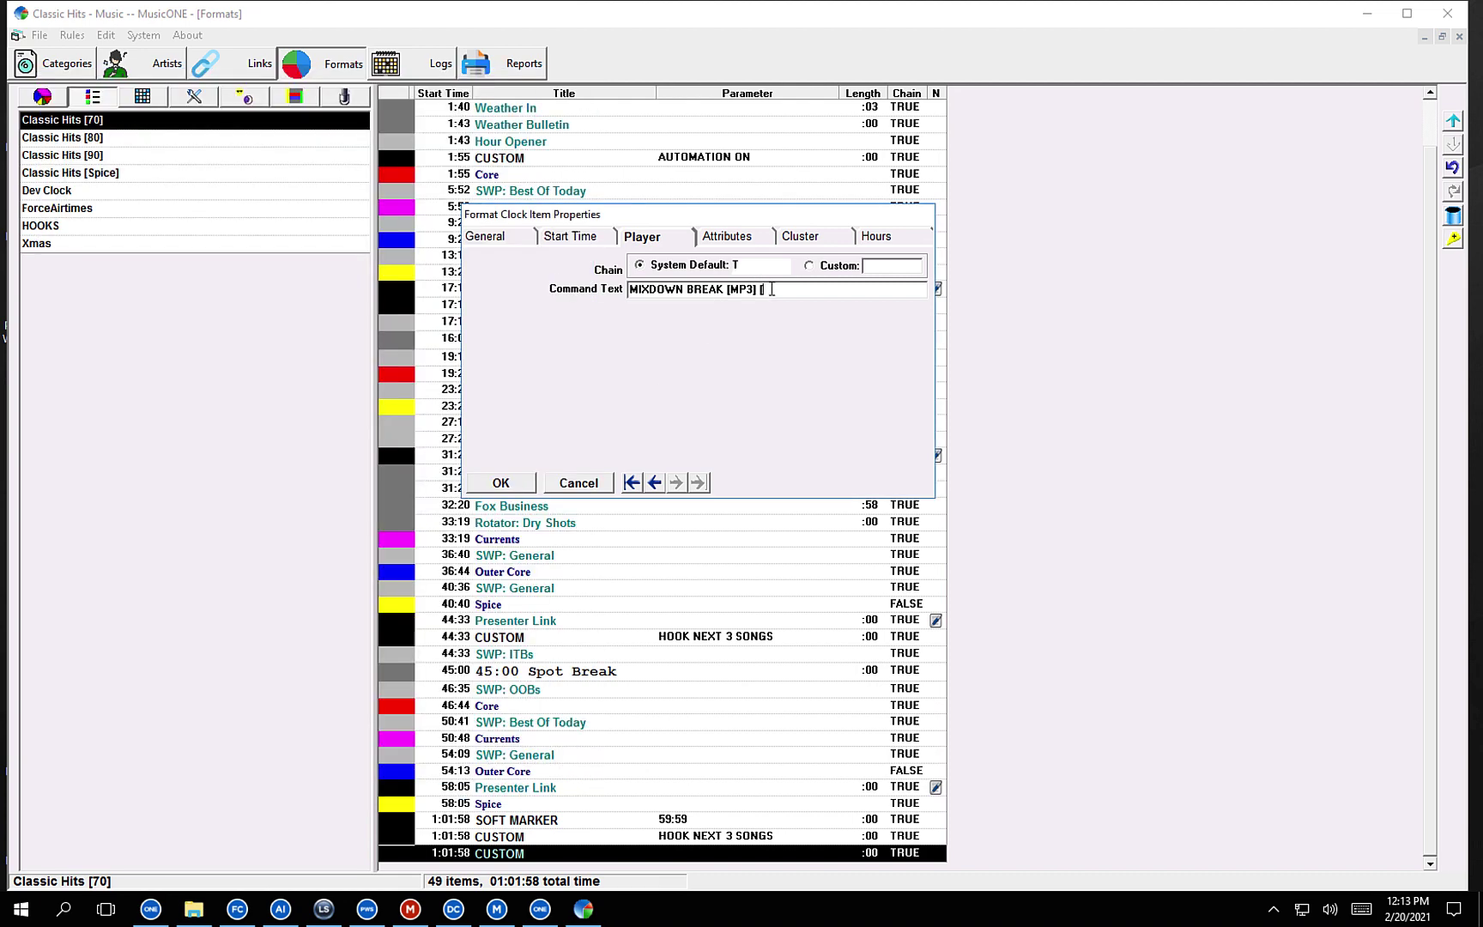
{"action": "key", "text": "ctrl+v"}
{"action": "type", "text": "] [PART 1]"}
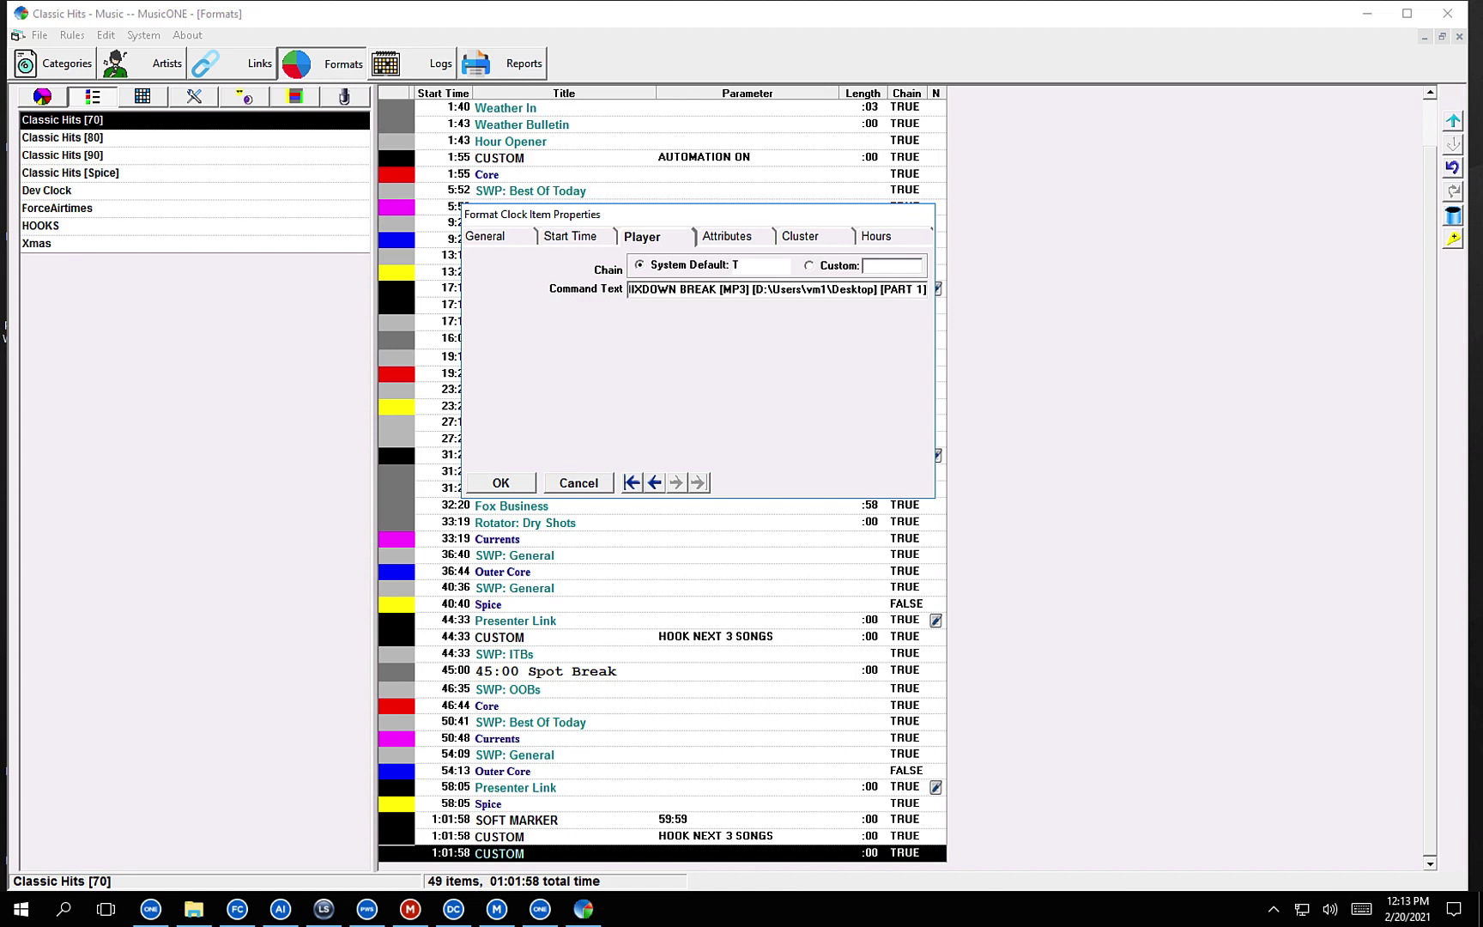
{"action": "left_click", "coordinate": [498, 239]}
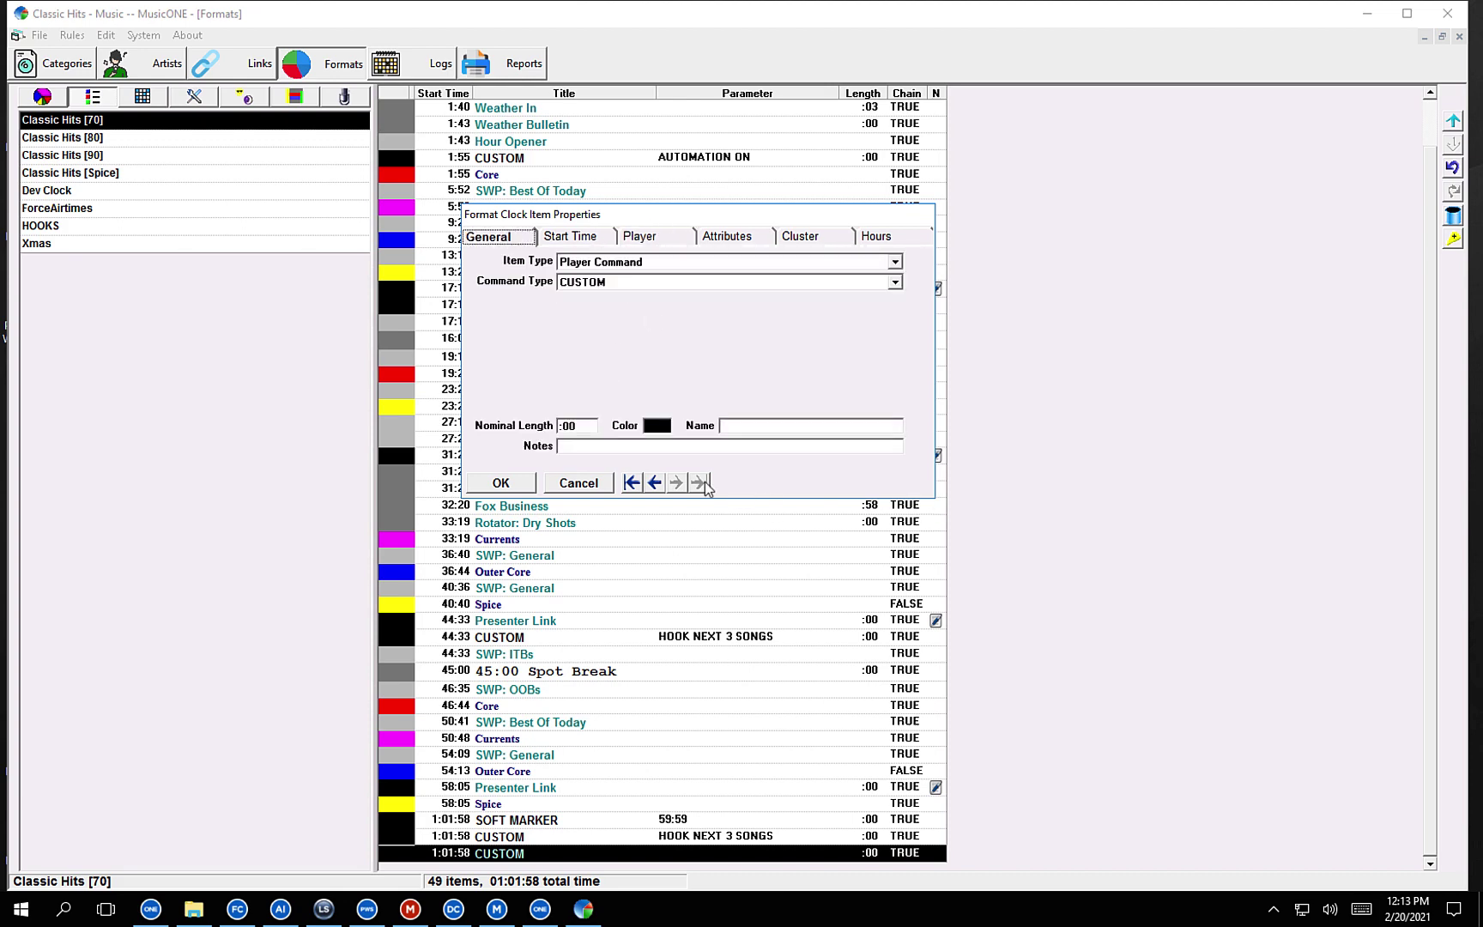
{"action": "left_click", "coordinate": [737, 426]}
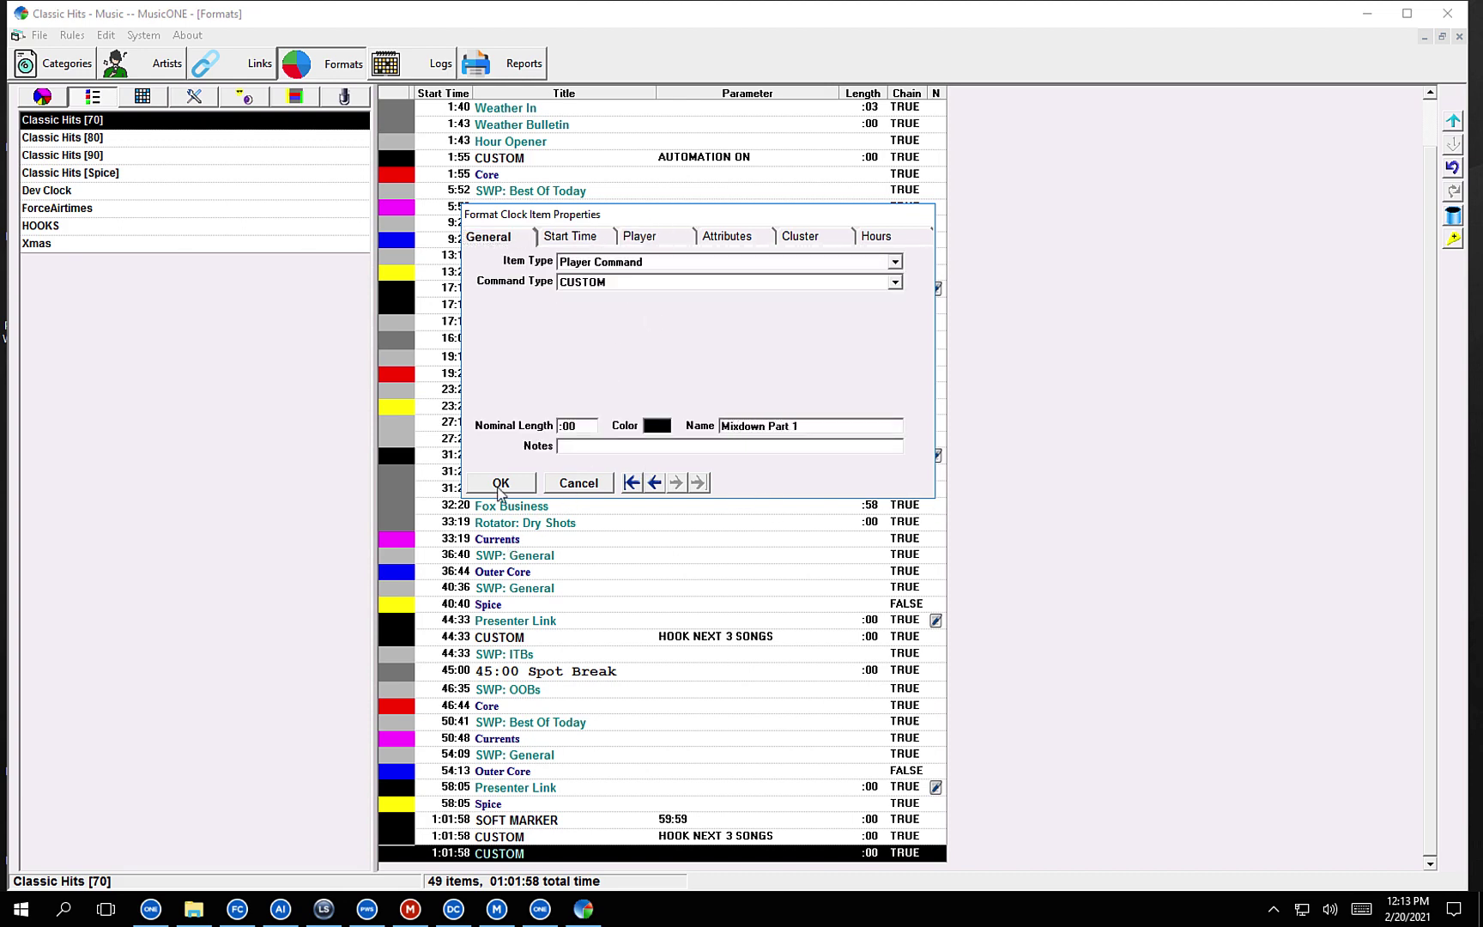
{"action": "left_click", "coordinate": [500, 484]}
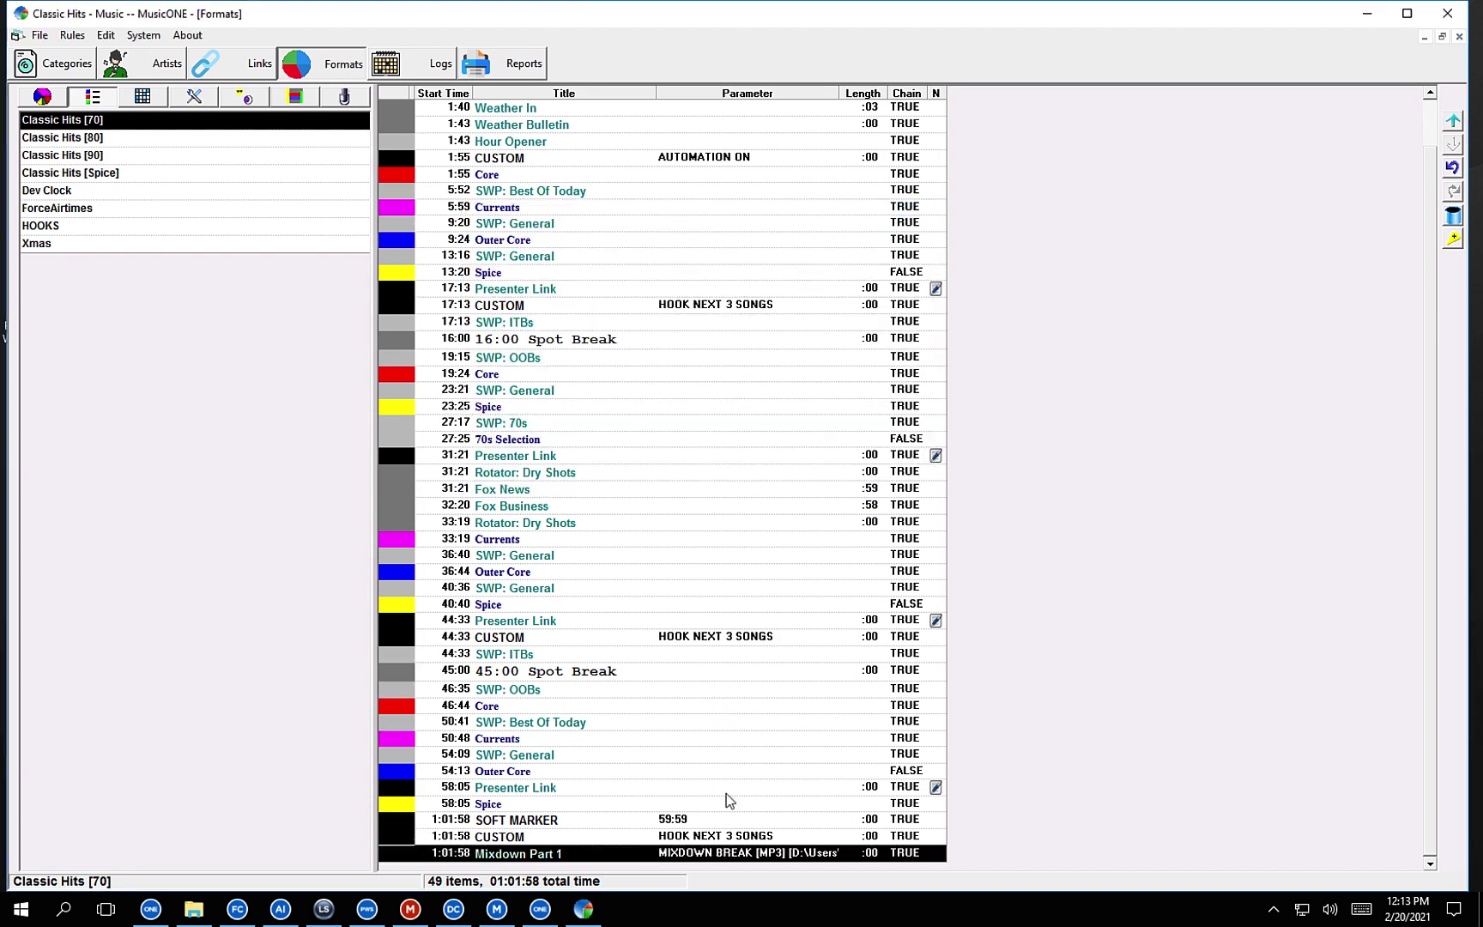
Copy the Mixdown Part 1 item from the end of the clock and paste it above RUN TO TIME
{"action": "left_click", "coordinate": [673, 855]}
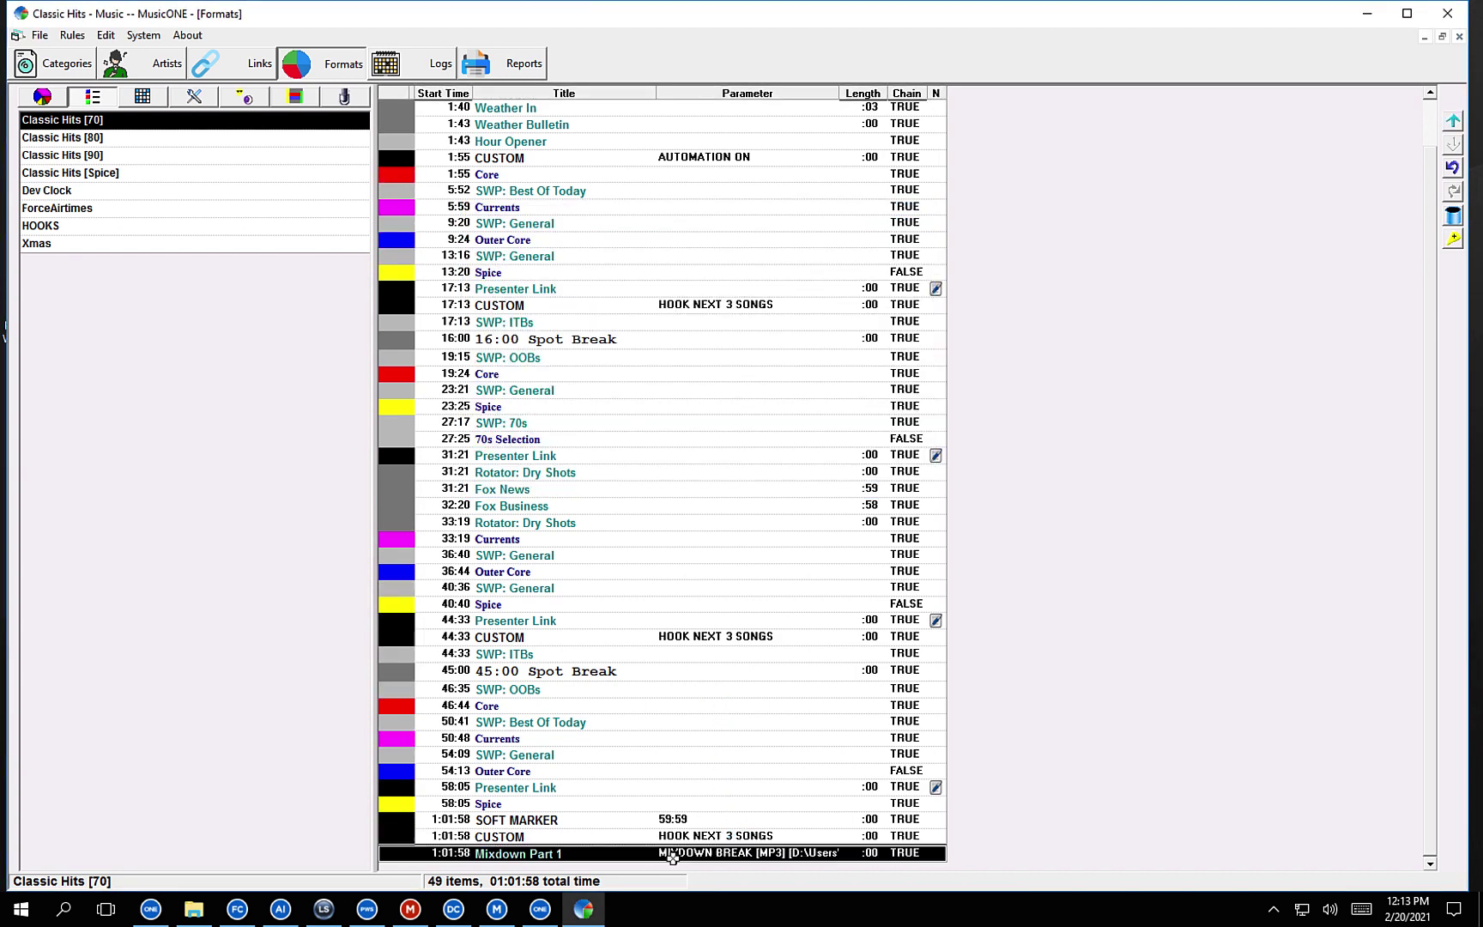
{"action": "right_click", "coordinate": [673, 855]}
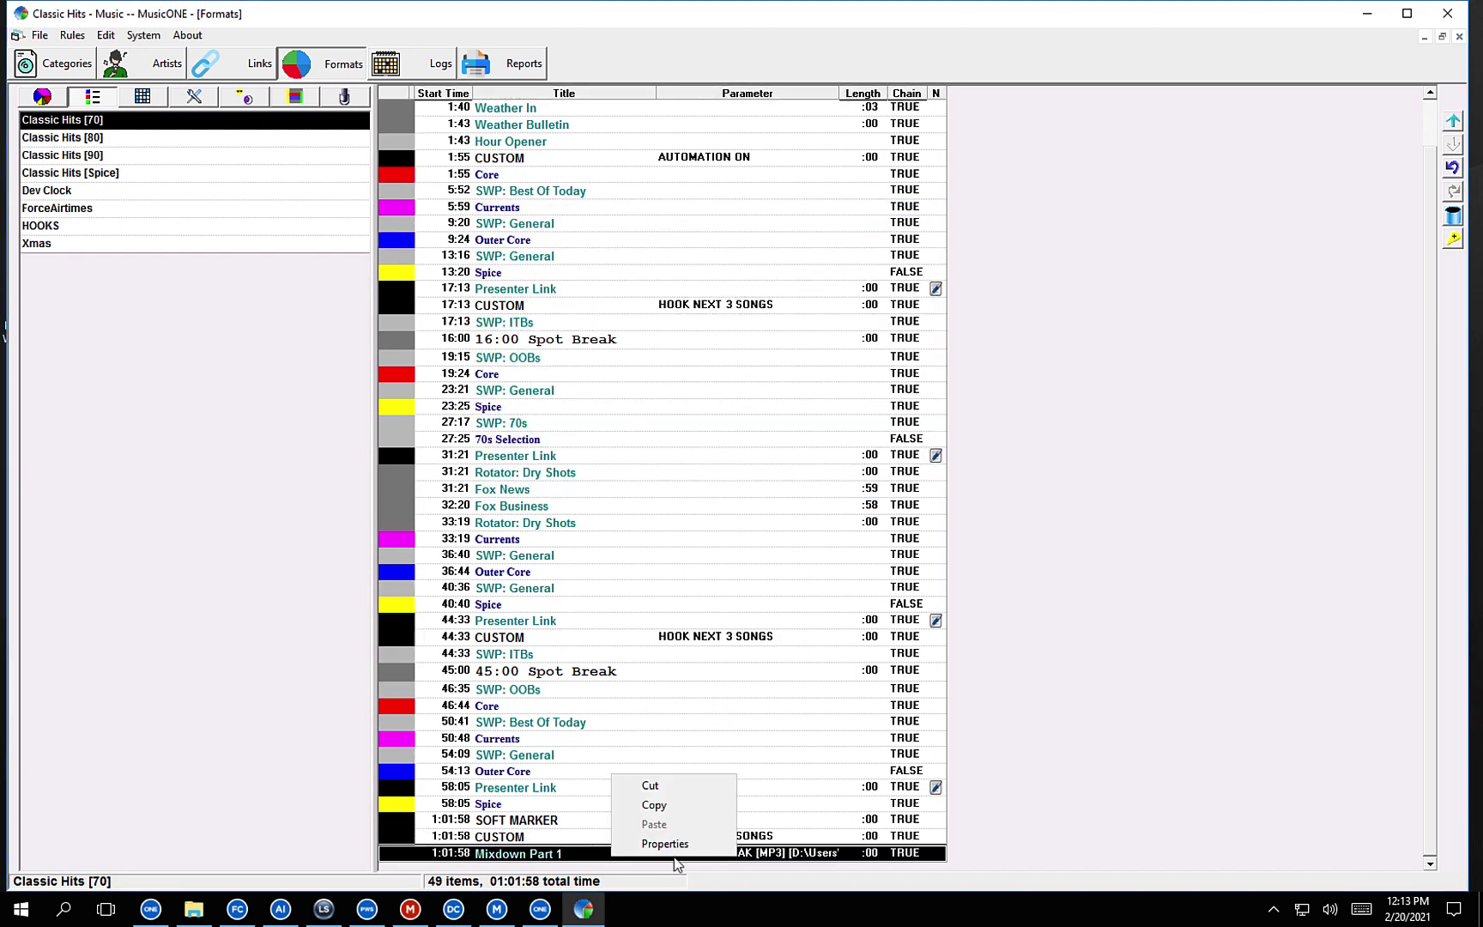
{"action": "left_click", "coordinate": [672, 802]}
{"action": "left_click", "coordinate": [1431, 124]}
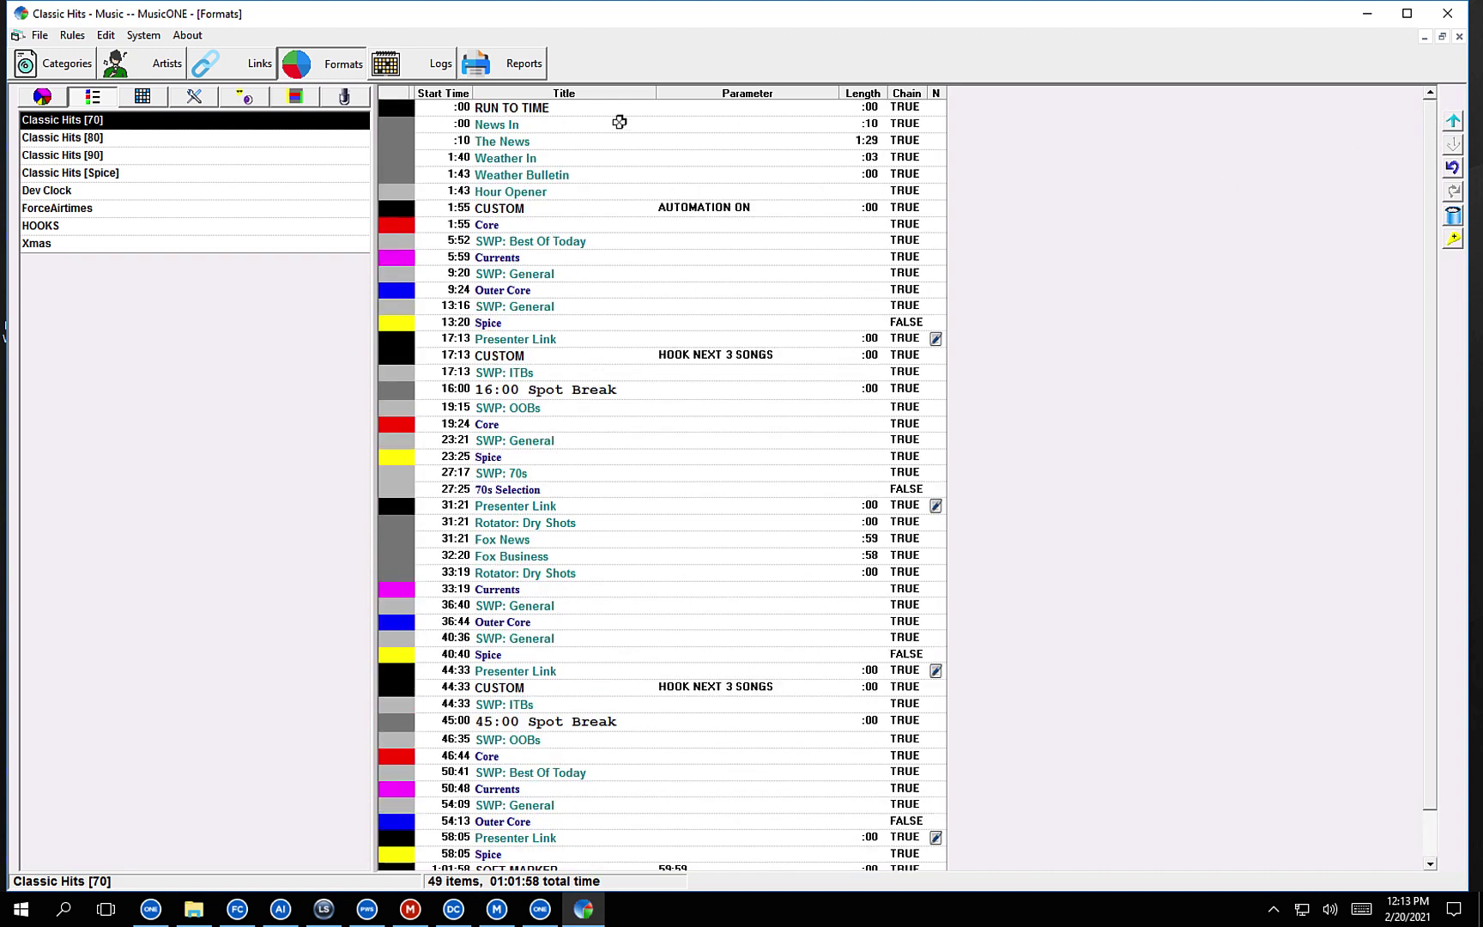
{"action": "right_click", "coordinate": [613, 110]}
{"action": "left_click", "coordinate": [610, 159]}
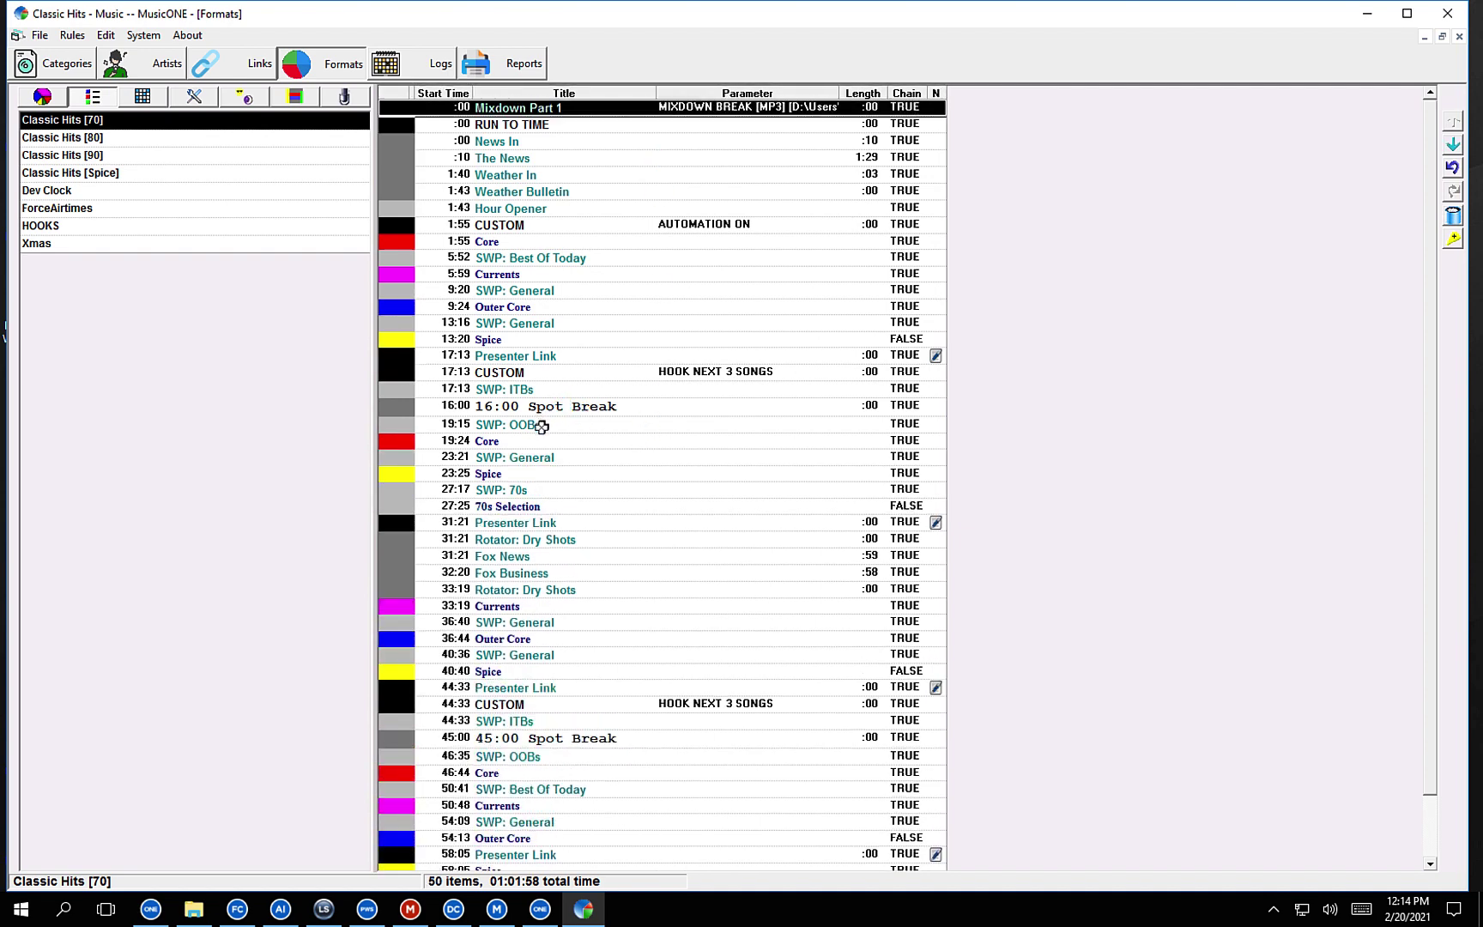
Paste another copy of the marker directly after the 16:00 Spot Break and name it Mixdown Part 2
{"action": "right_click", "coordinate": [532, 428]}
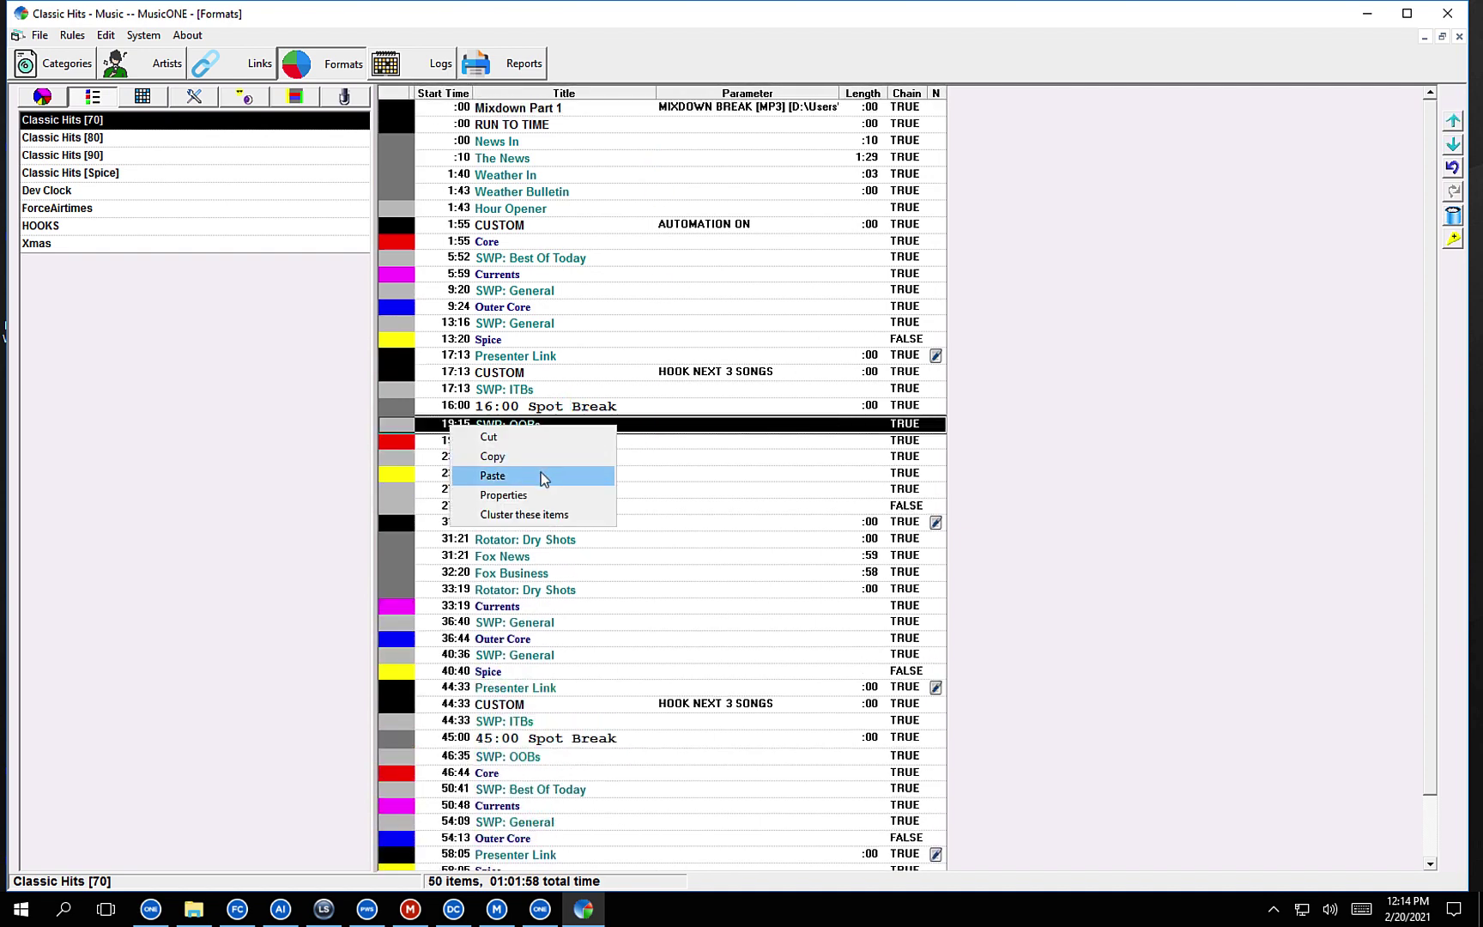
{"action": "left_click", "coordinate": [546, 477]}
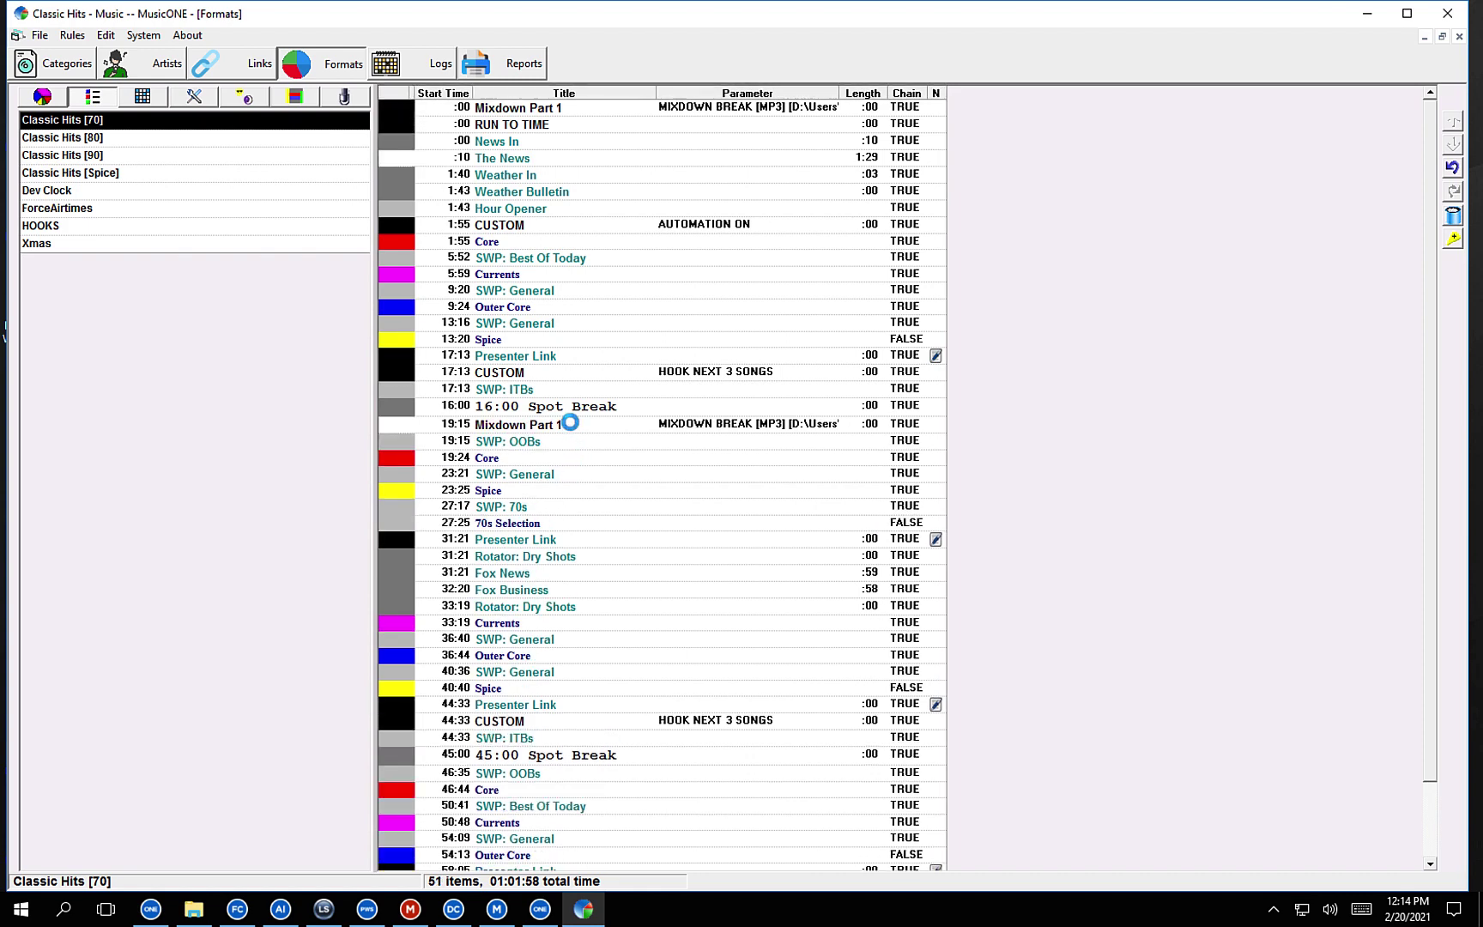
{"action": "right_click", "coordinate": [569, 424]}
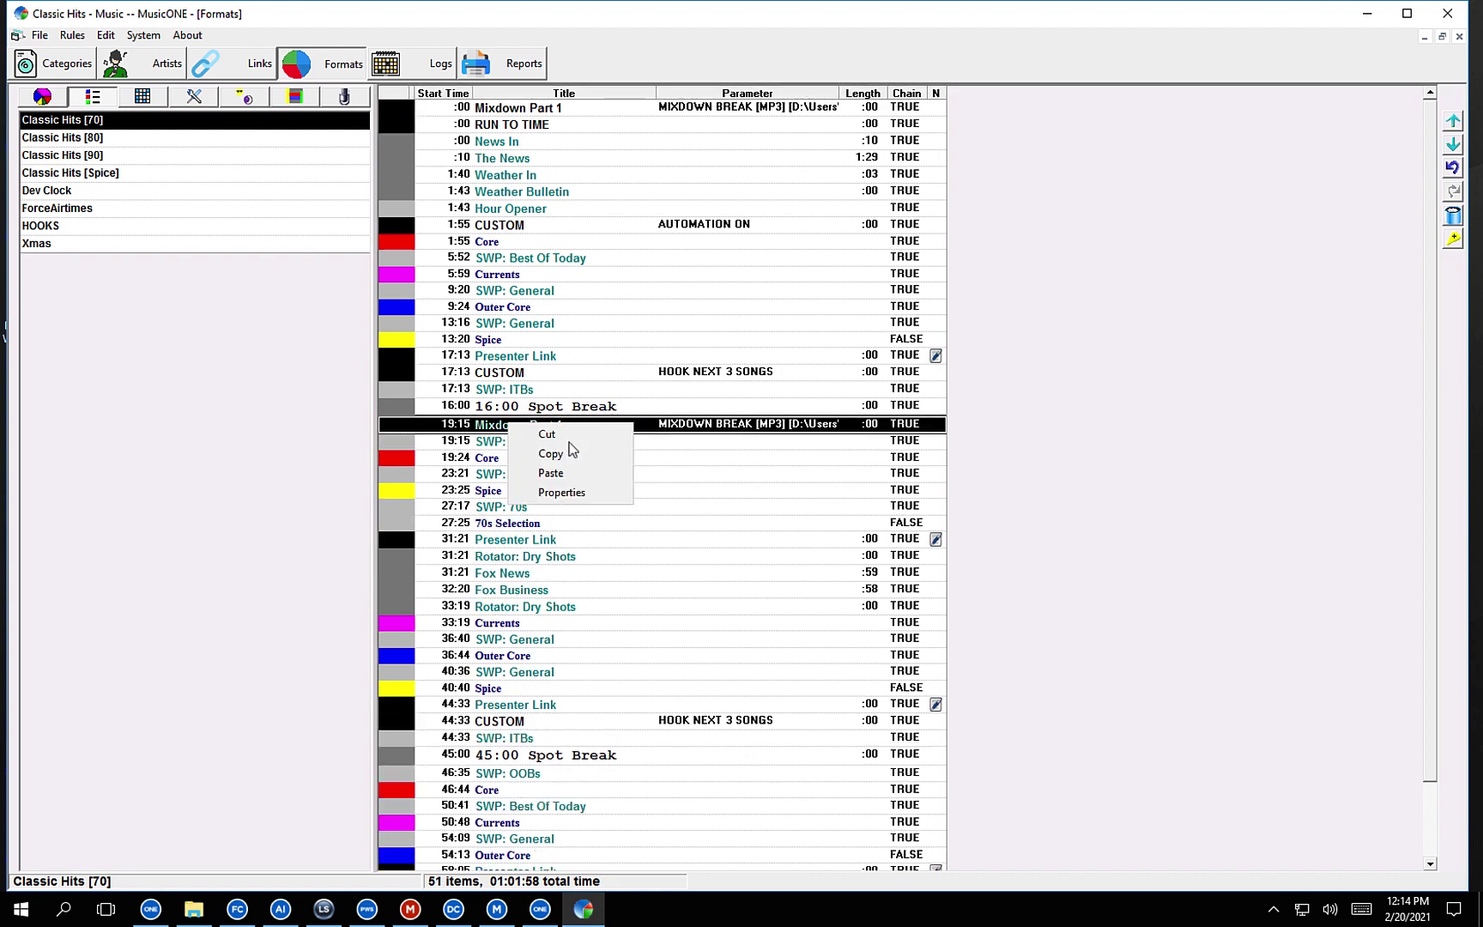
{"action": "left_click", "coordinate": [557, 491]}
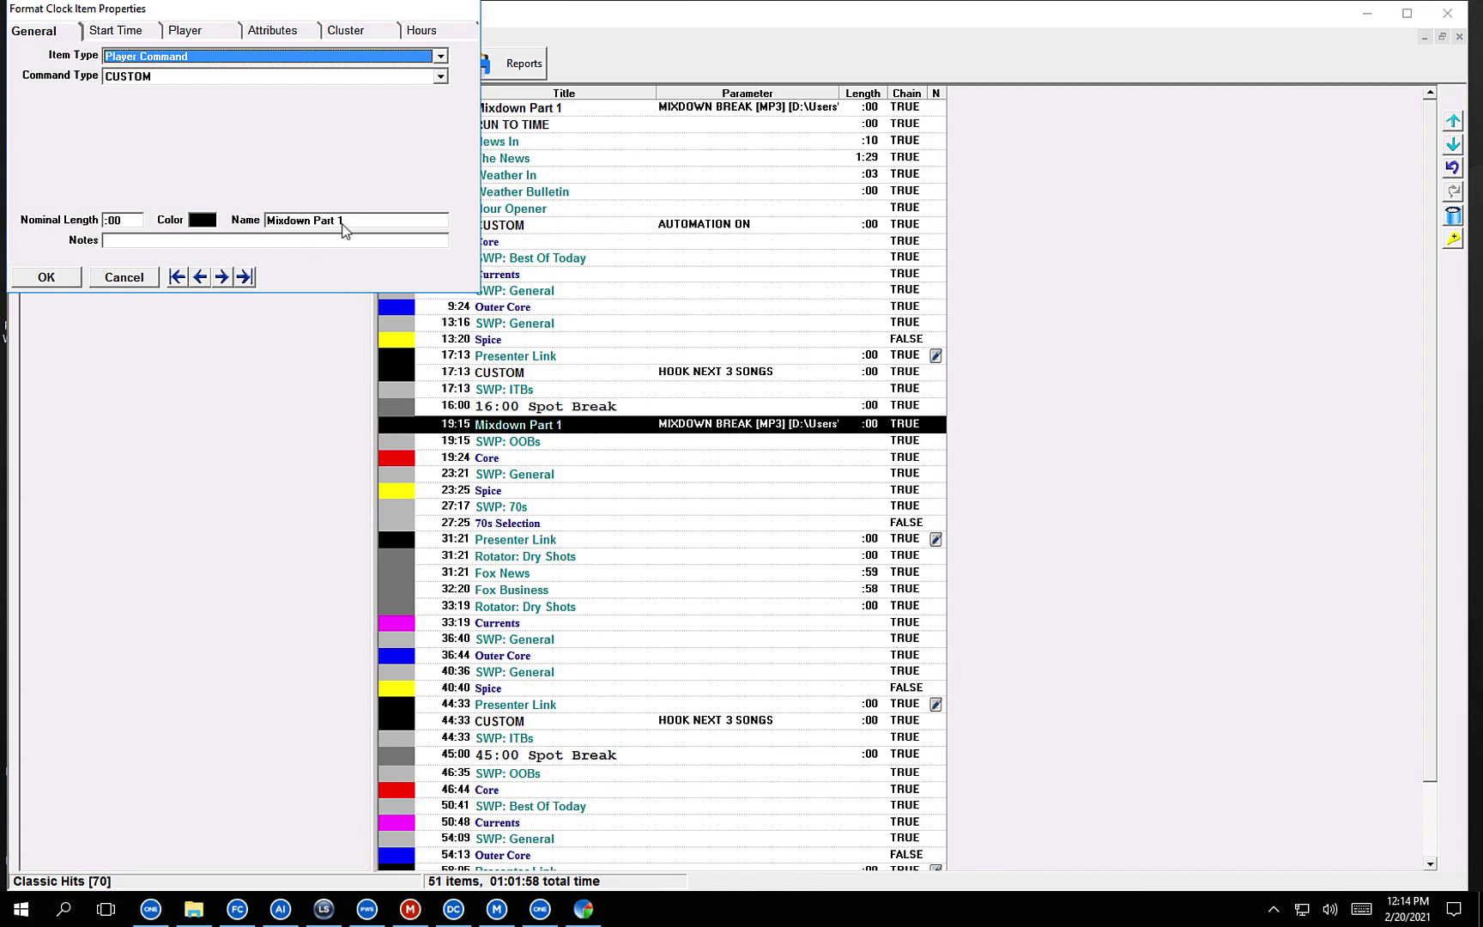
{"action": "left_click", "coordinate": [343, 223]}
{"action": "key", "text": "BackSpace"}
{"action": "type", "text": "2"}
Change the final part of the Mixdown Part 2 item's command text to [PART 2] and save the item
{"action": "left_click", "coordinate": [187, 33]}
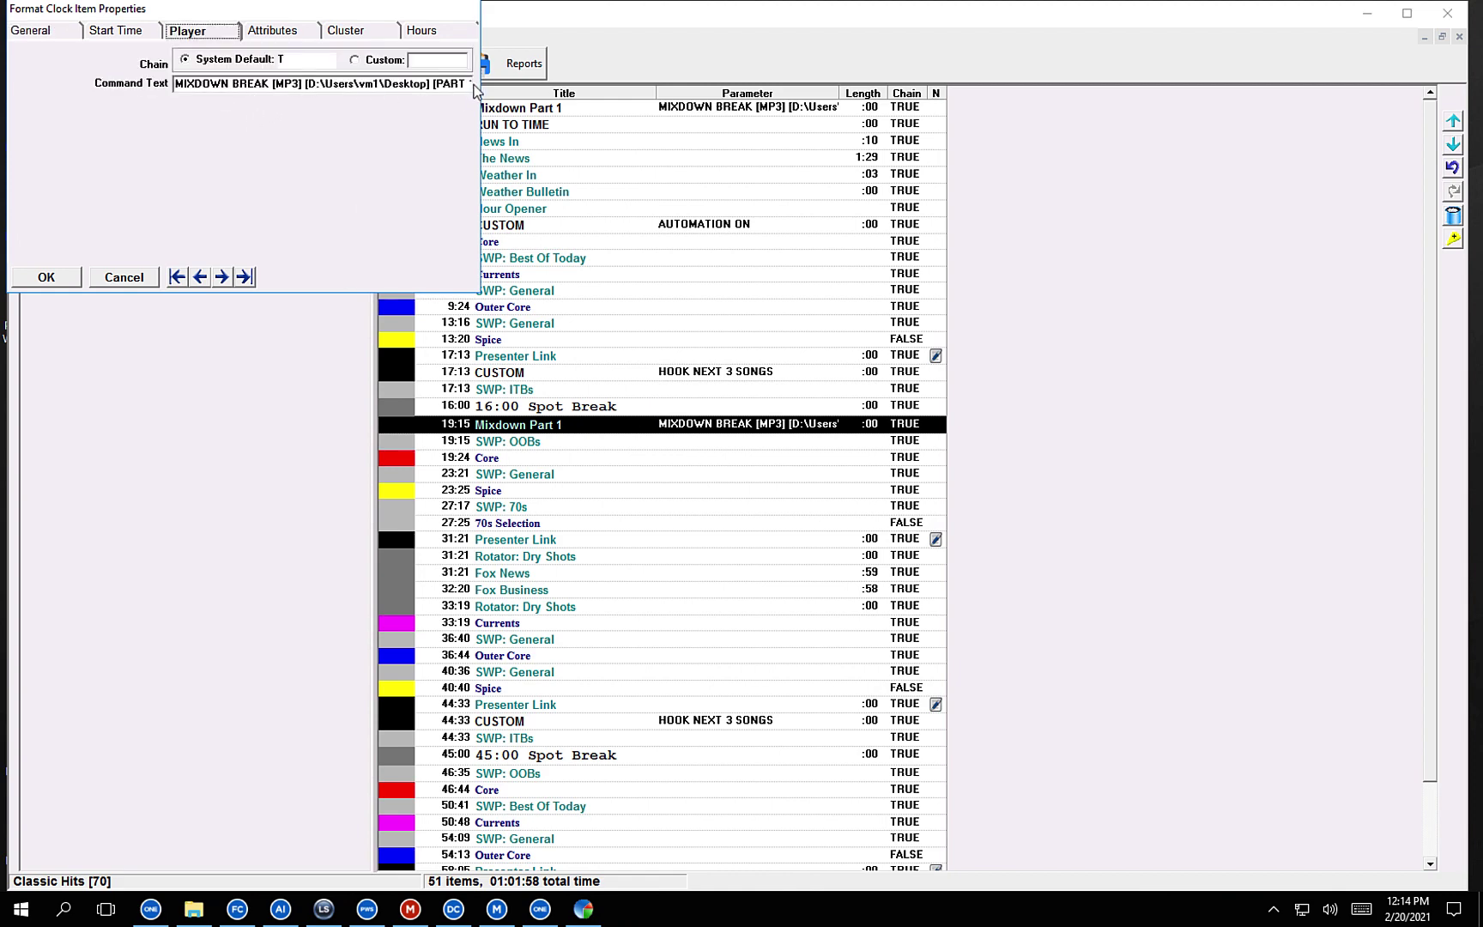
{"action": "left_click_drag", "start_coordinate": [472, 84], "coordinate": [492, 87]}
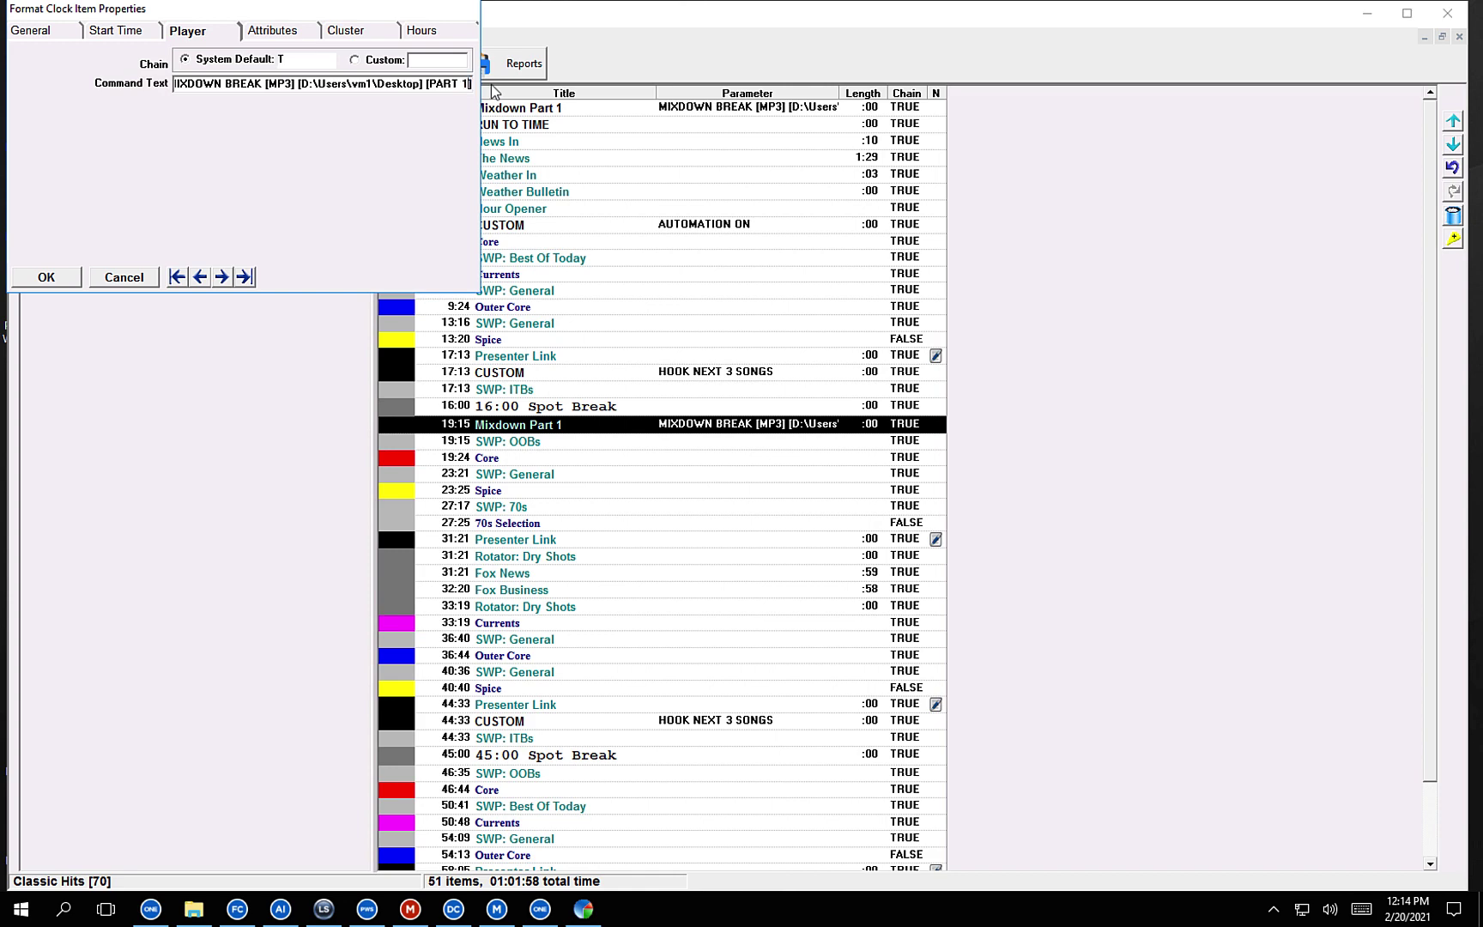
{"action": "type", "text": "2"}
{"action": "left_click", "coordinate": [44, 285]}
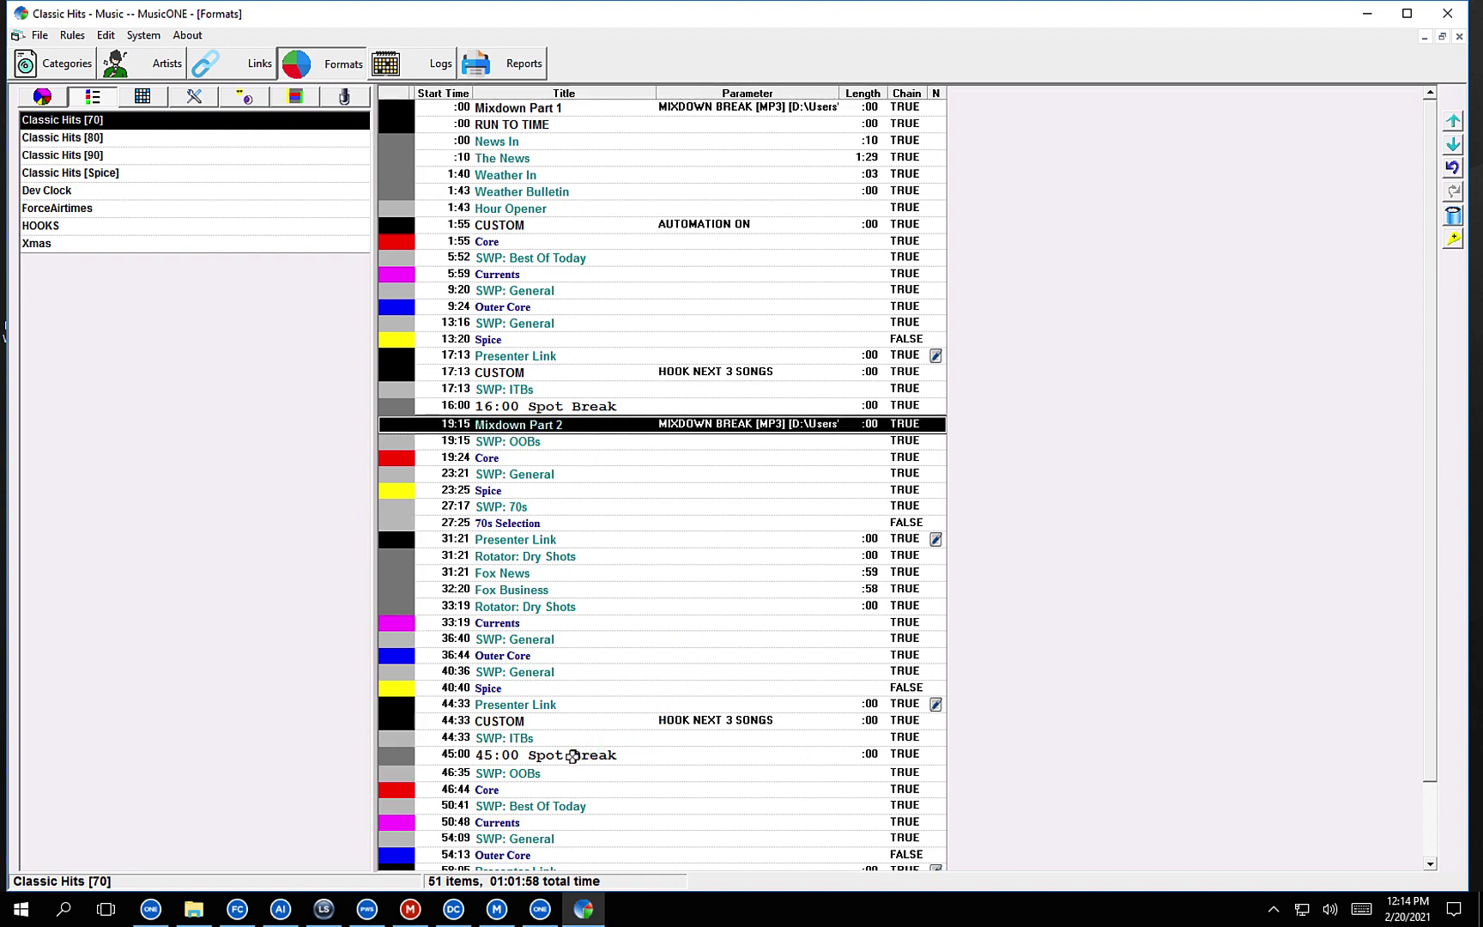
Paste another copy of the marker directly after the 45:00 Spot Break and name it Mixdown Part 3
{"action": "right_click", "coordinate": [544, 771]}
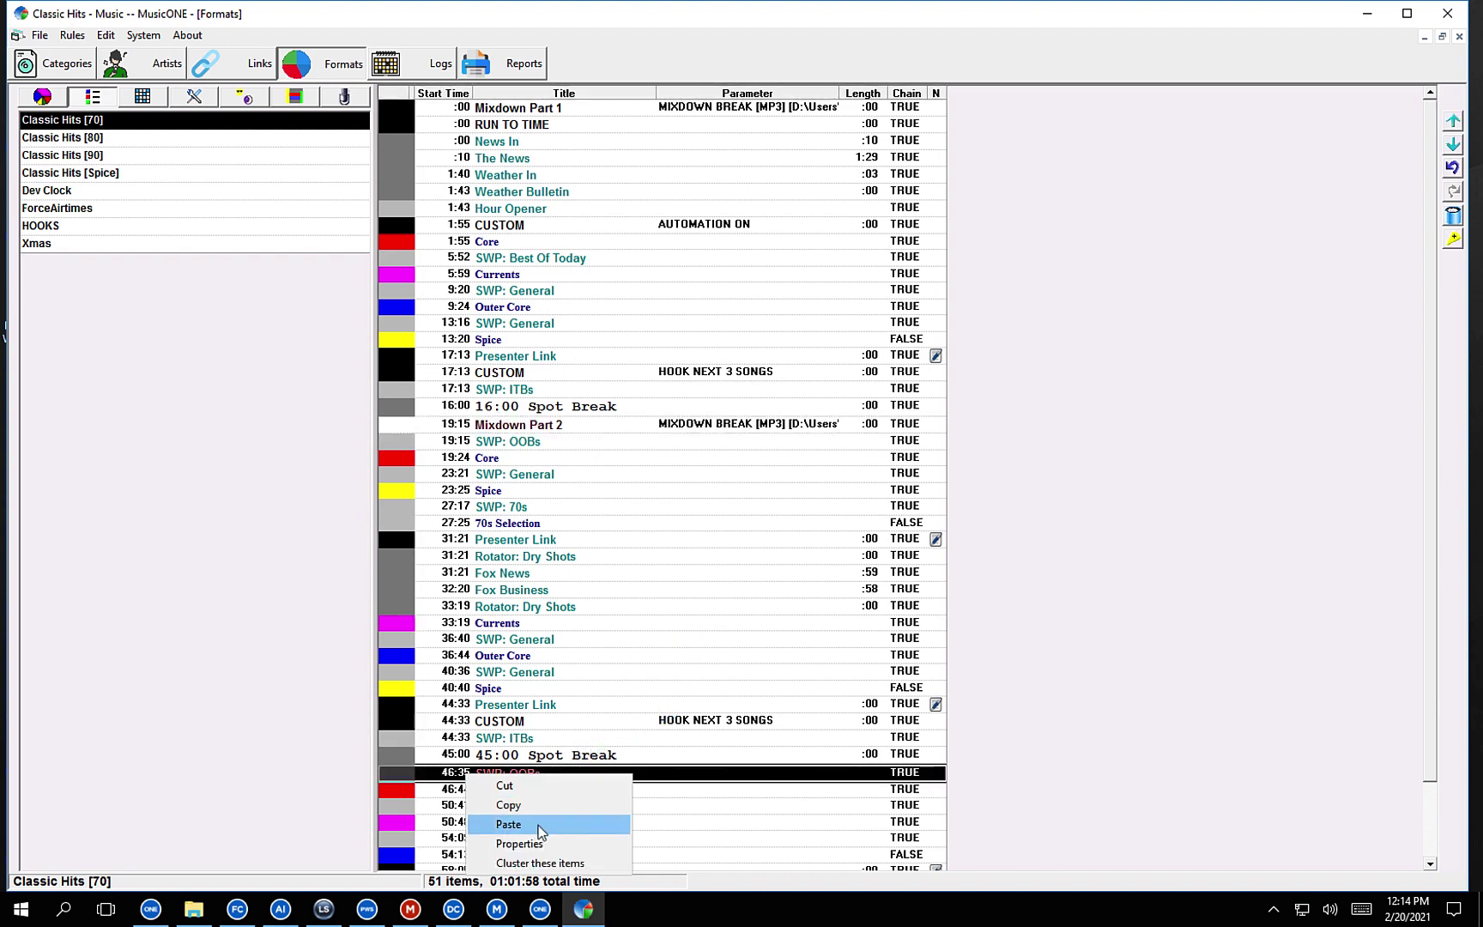
{"action": "left_click", "coordinate": [508, 824]}
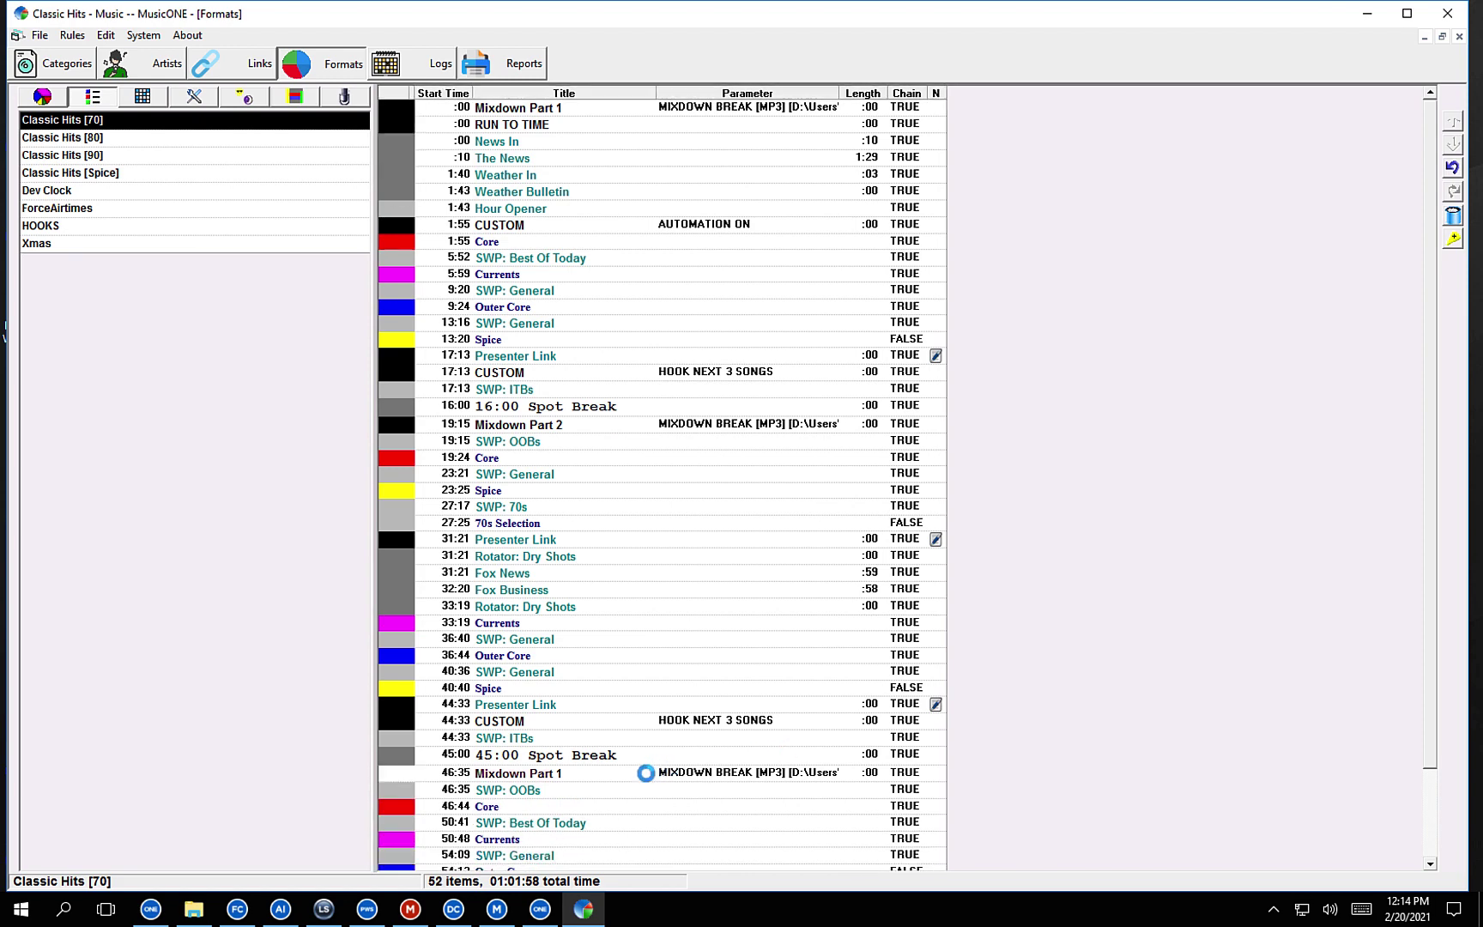
{"action": "right_click", "coordinate": [646, 772]}
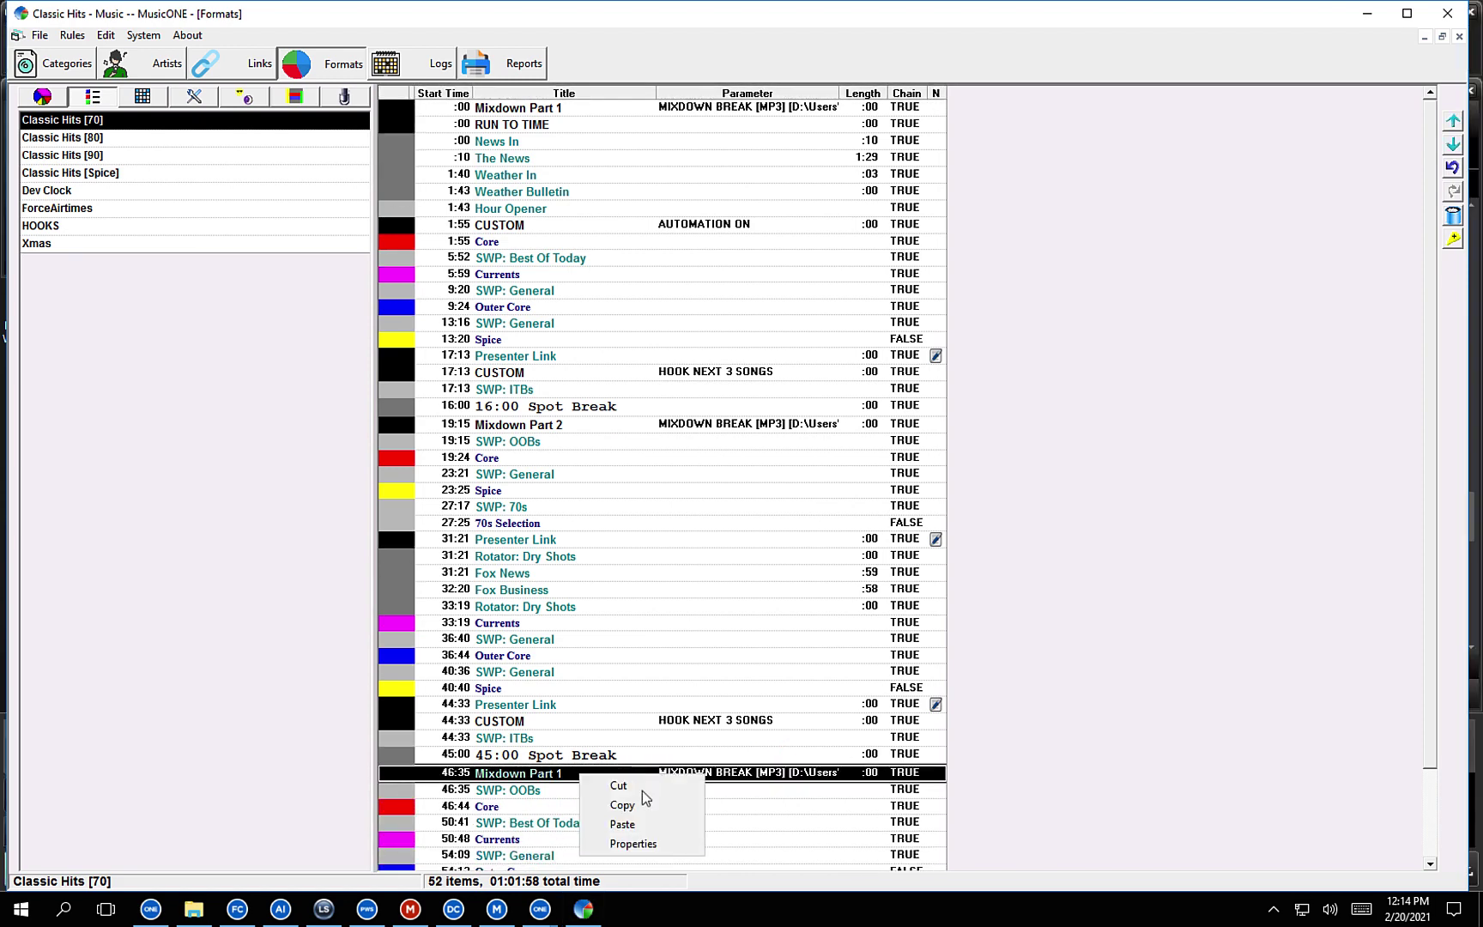
{"action": "left_click", "coordinate": [633, 844]}
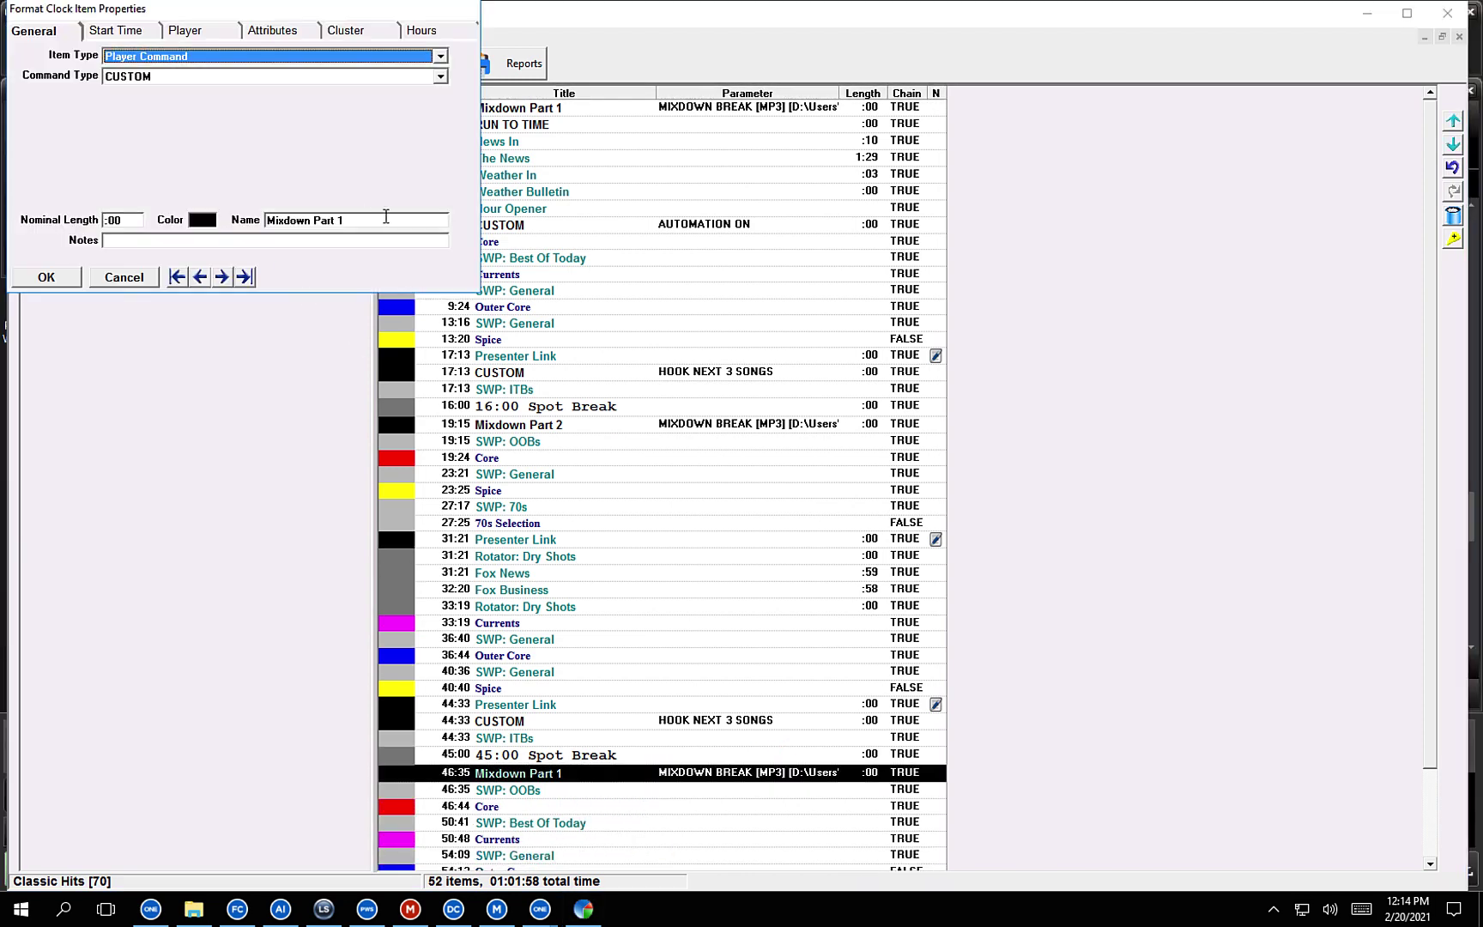
{"action": "left_click", "coordinate": [388, 221]}
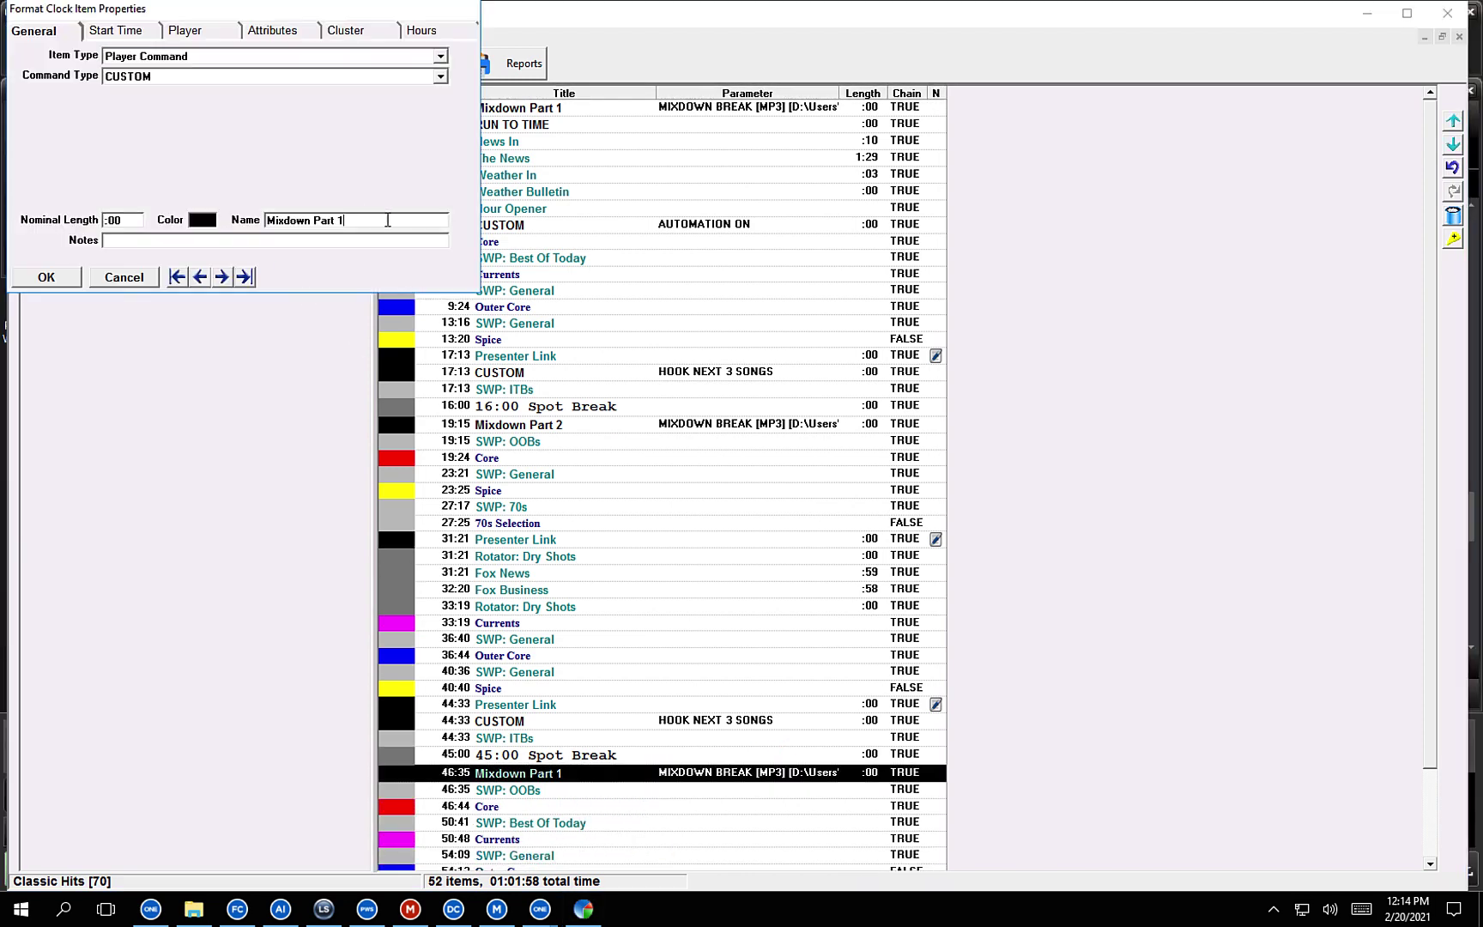
Change the final part of the Mixdown Part 3 item's command text to [PART 3] and save the item
{"action": "left_click", "coordinate": [213, 32]}
{"action": "left_click", "coordinate": [449, 83]}
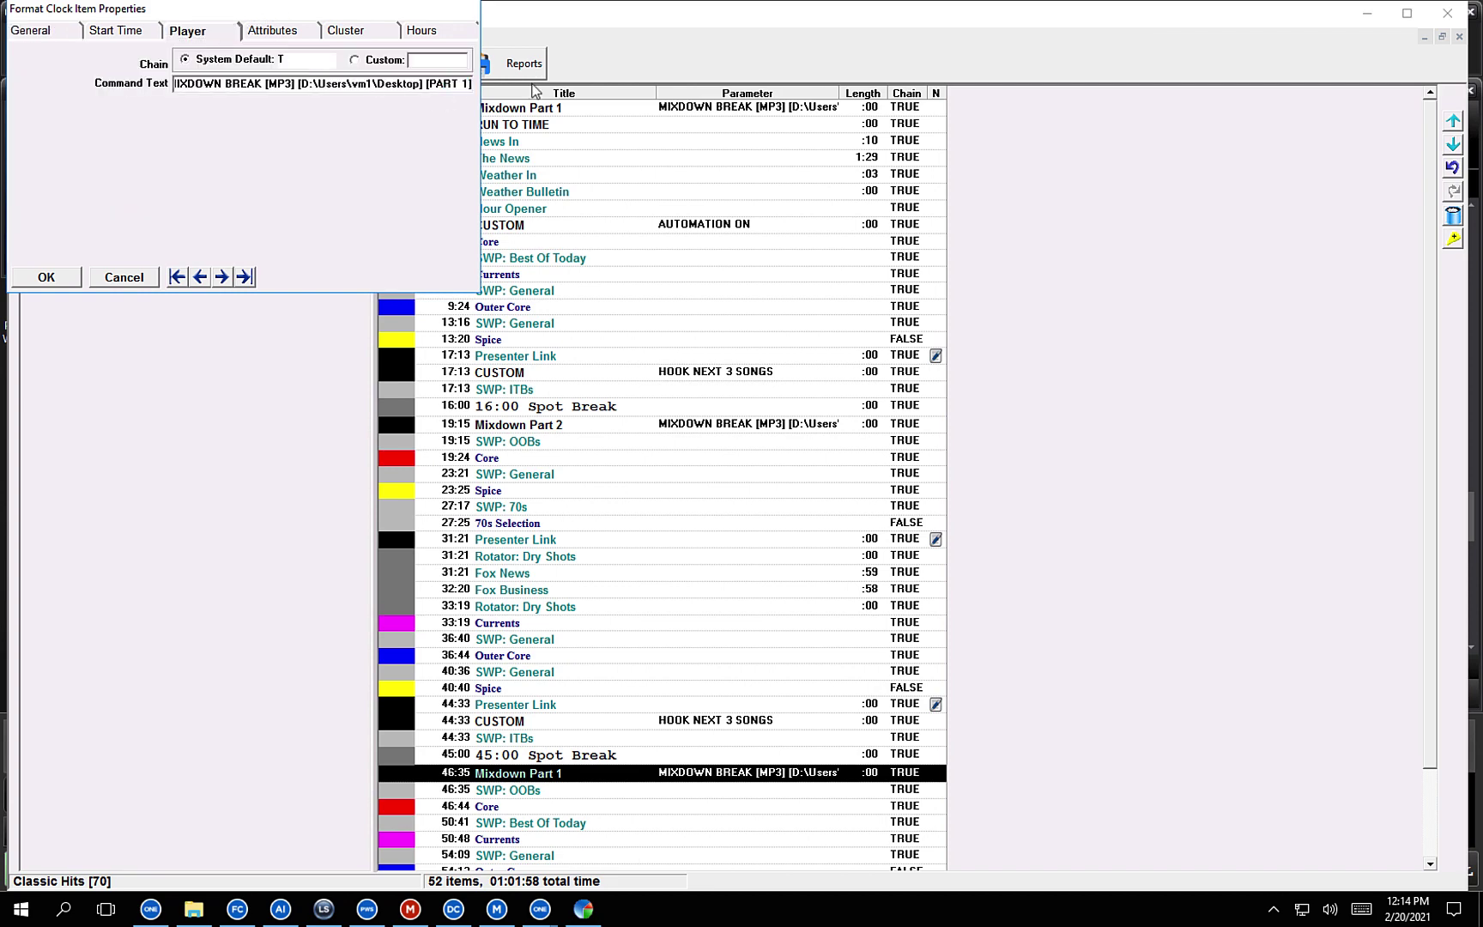
{"action": "key", "text": "BackSpace"}
{"action": "key", "text": "BackSpace"}
{"action": "type", "text": "3]"}
{"action": "left_click", "coordinate": [51, 279]}
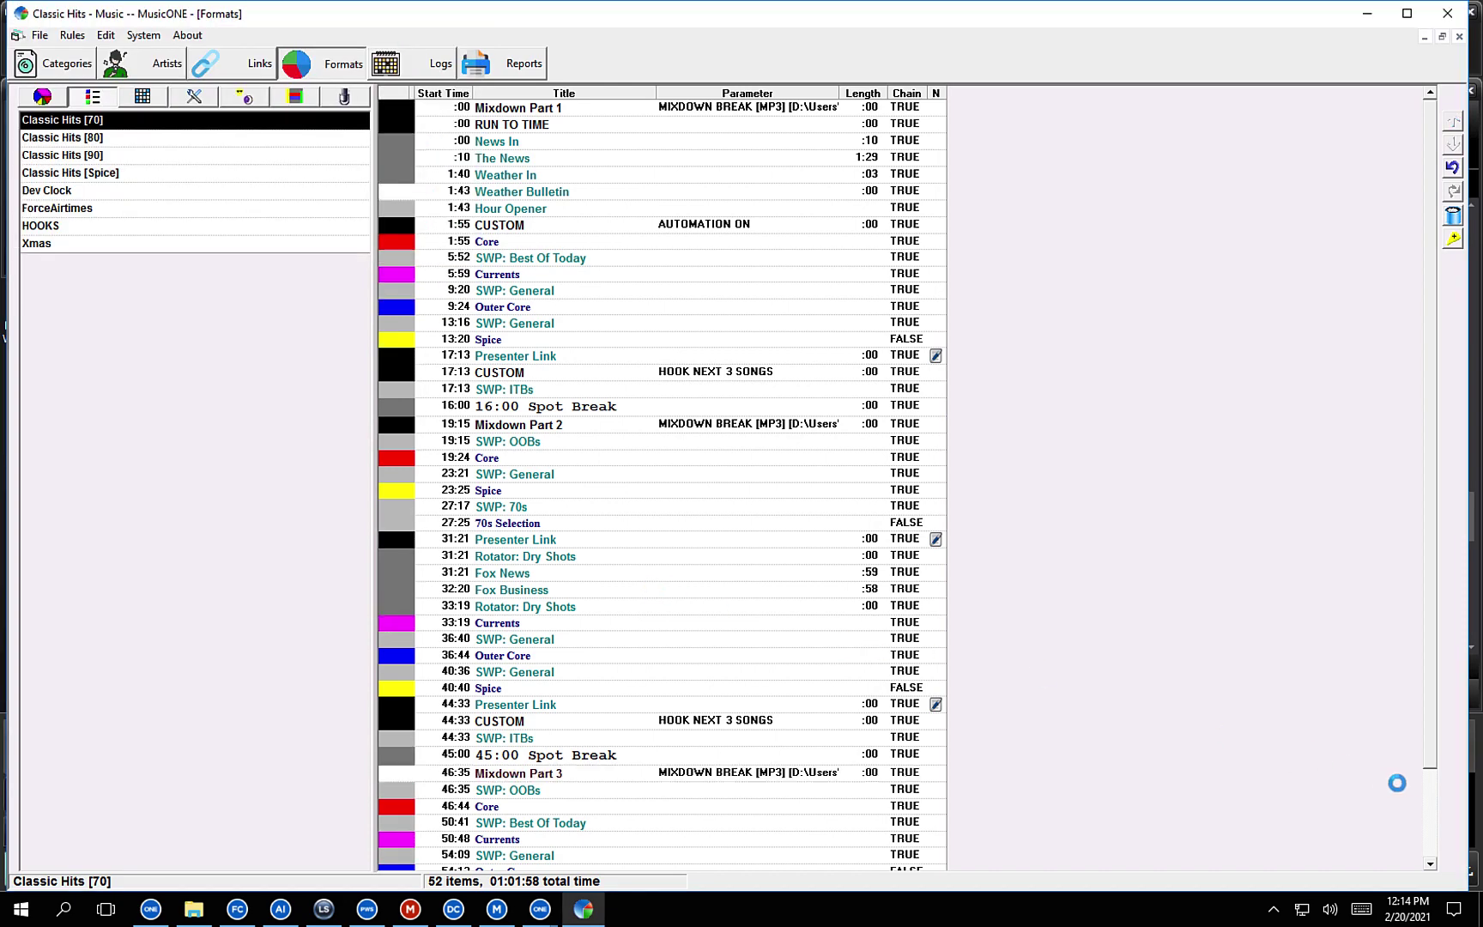
{"action": "left_click", "coordinate": [1432, 794]}
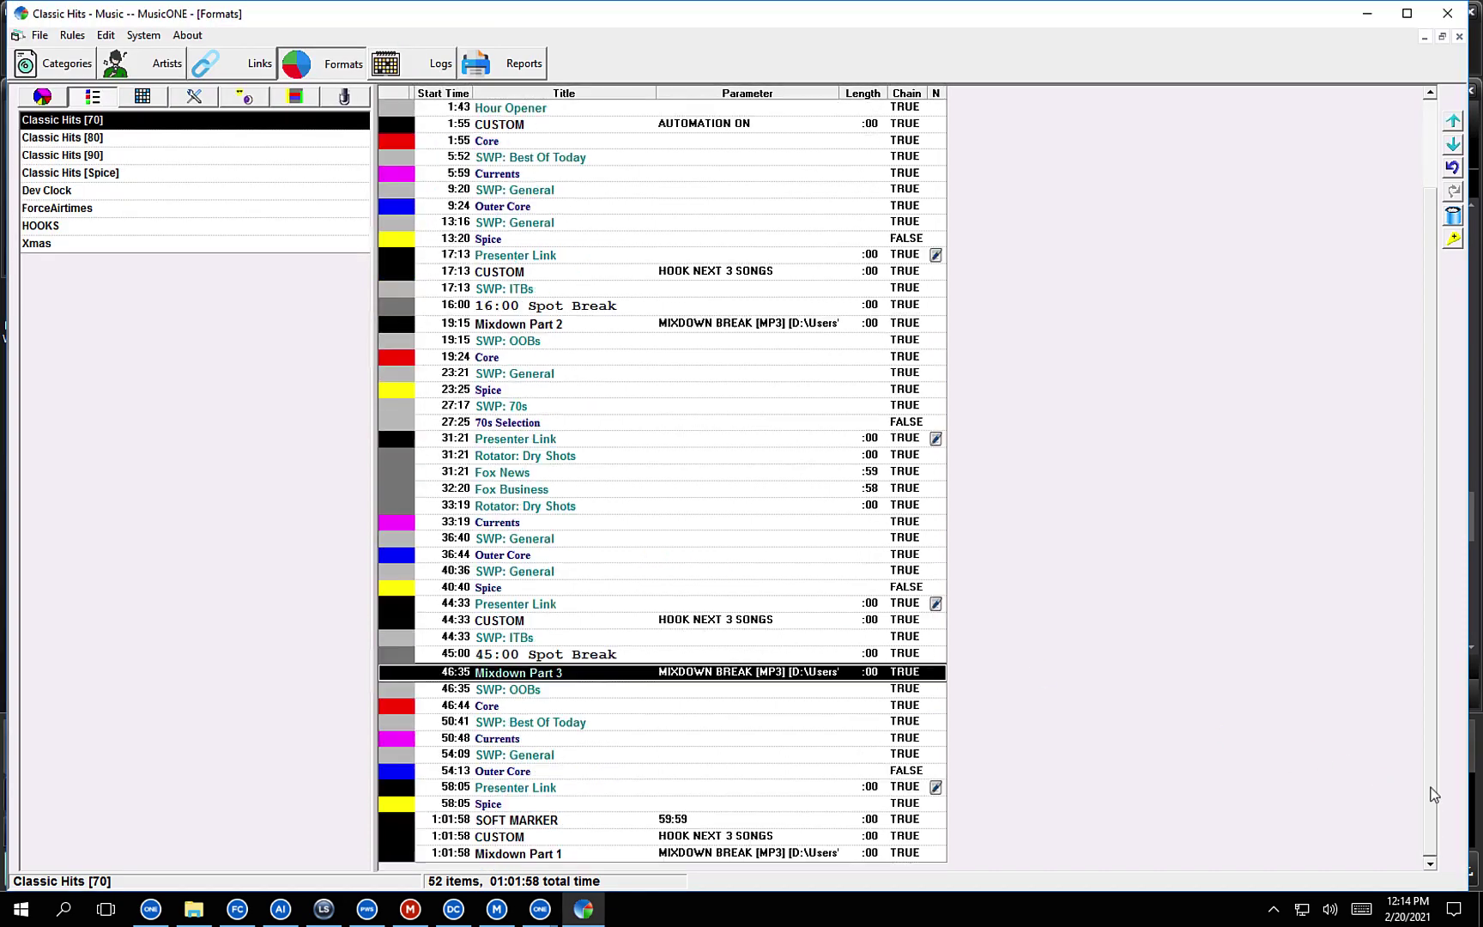
Cut the Mixdown Part 1 item from the end of the Classic Hits [70] clock and save the clock's changes
{"action": "right_click", "coordinate": [777, 853]}
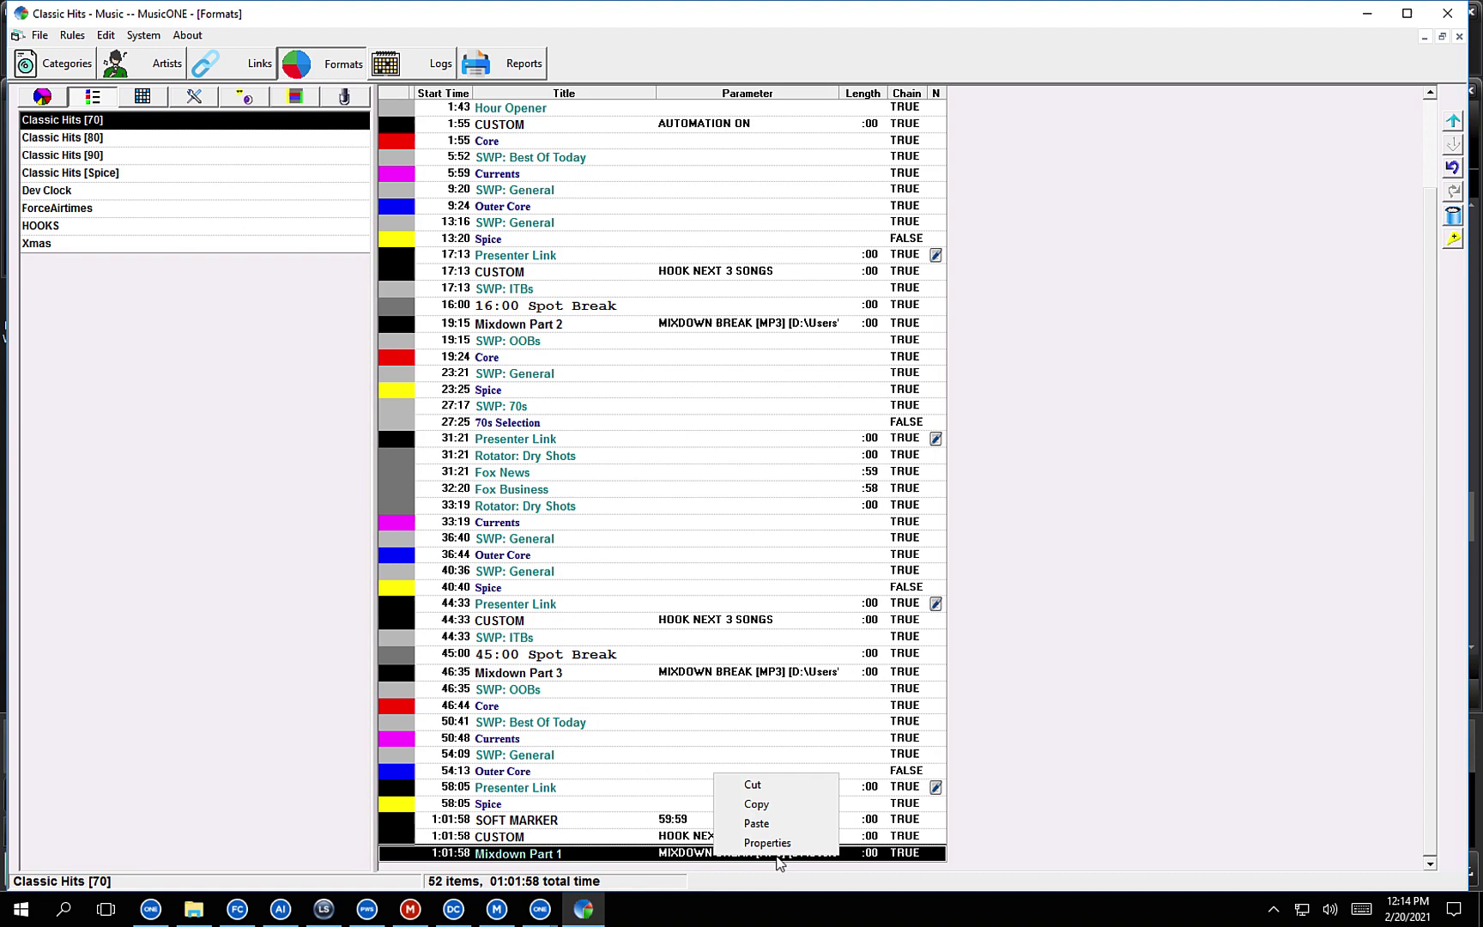
{"action": "left_click", "coordinate": [754, 784]}
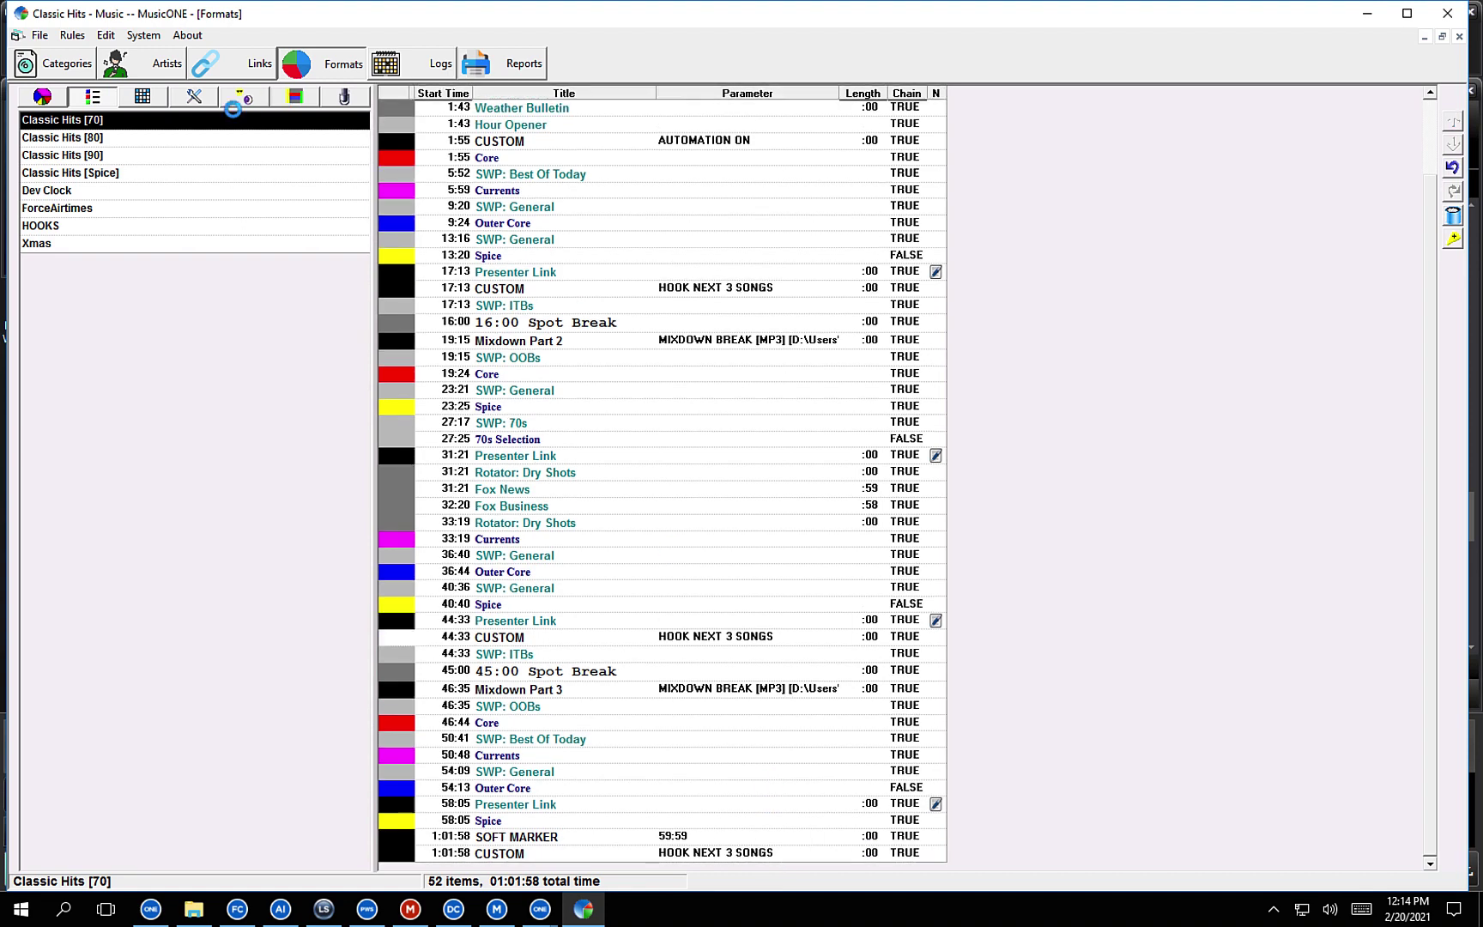
{"action": "left_click", "coordinate": [243, 230]}
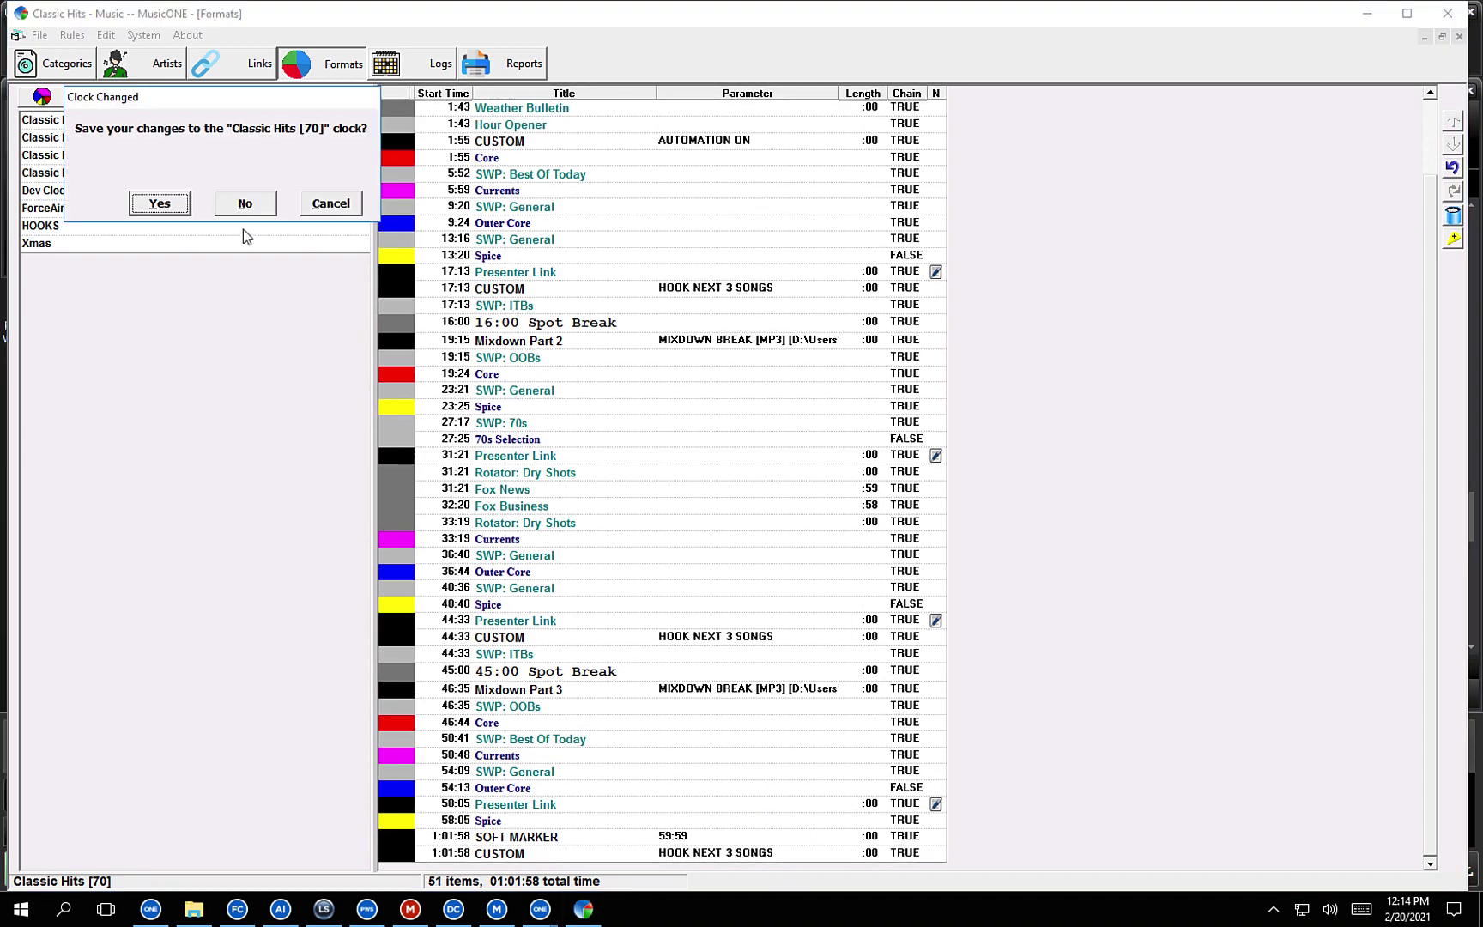
{"action": "left_click", "coordinate": [176, 206]}
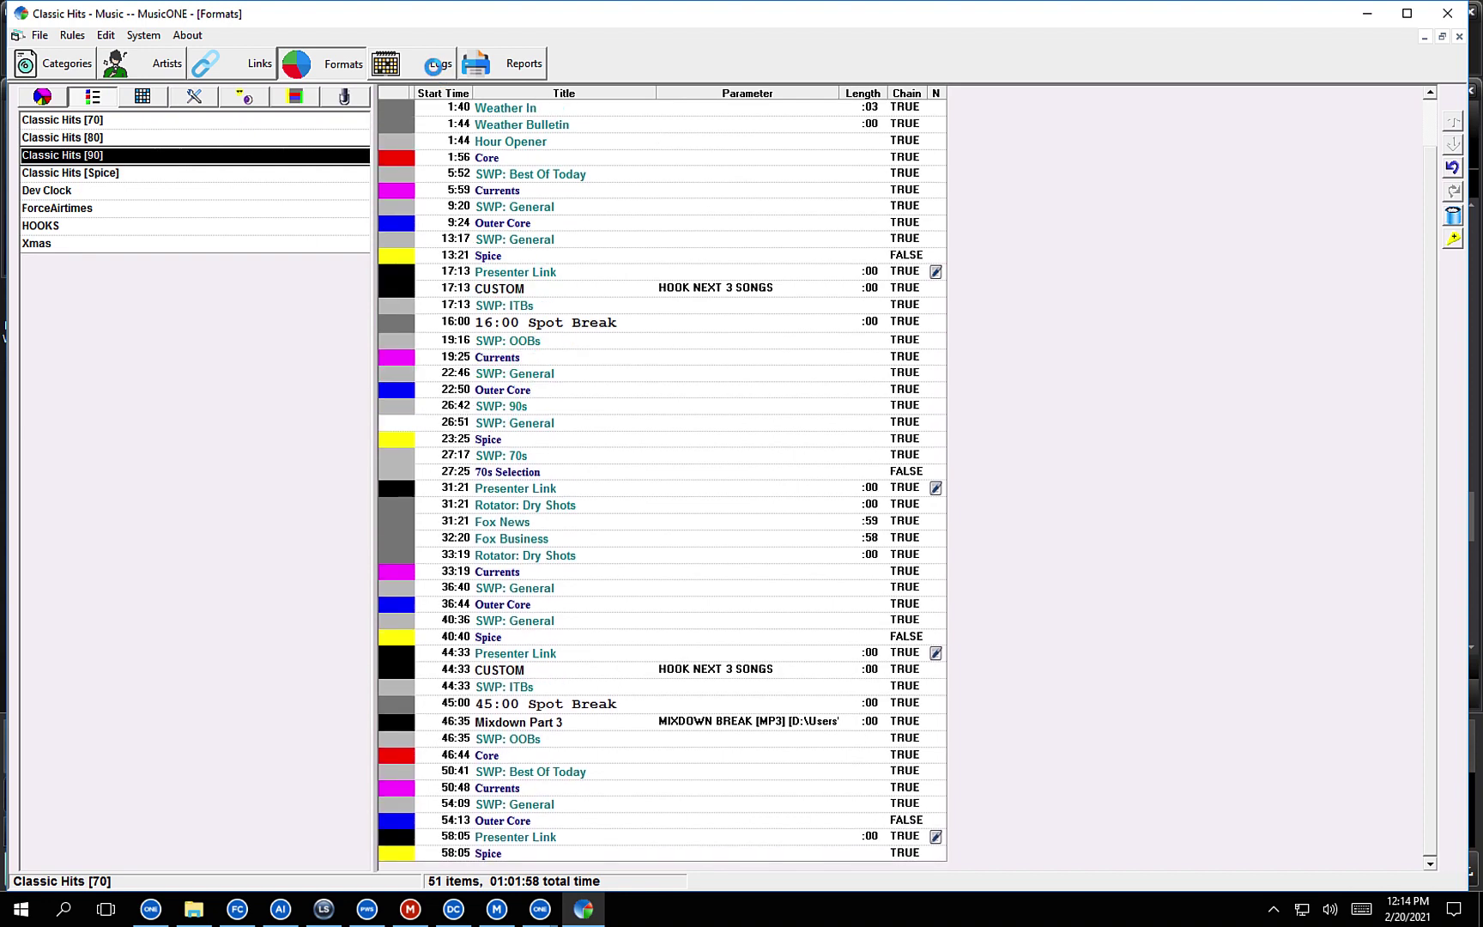
Schedule and save the 2 March 2021 music log and close the music scheduler
{"action": "left_click", "coordinate": [435, 65]}
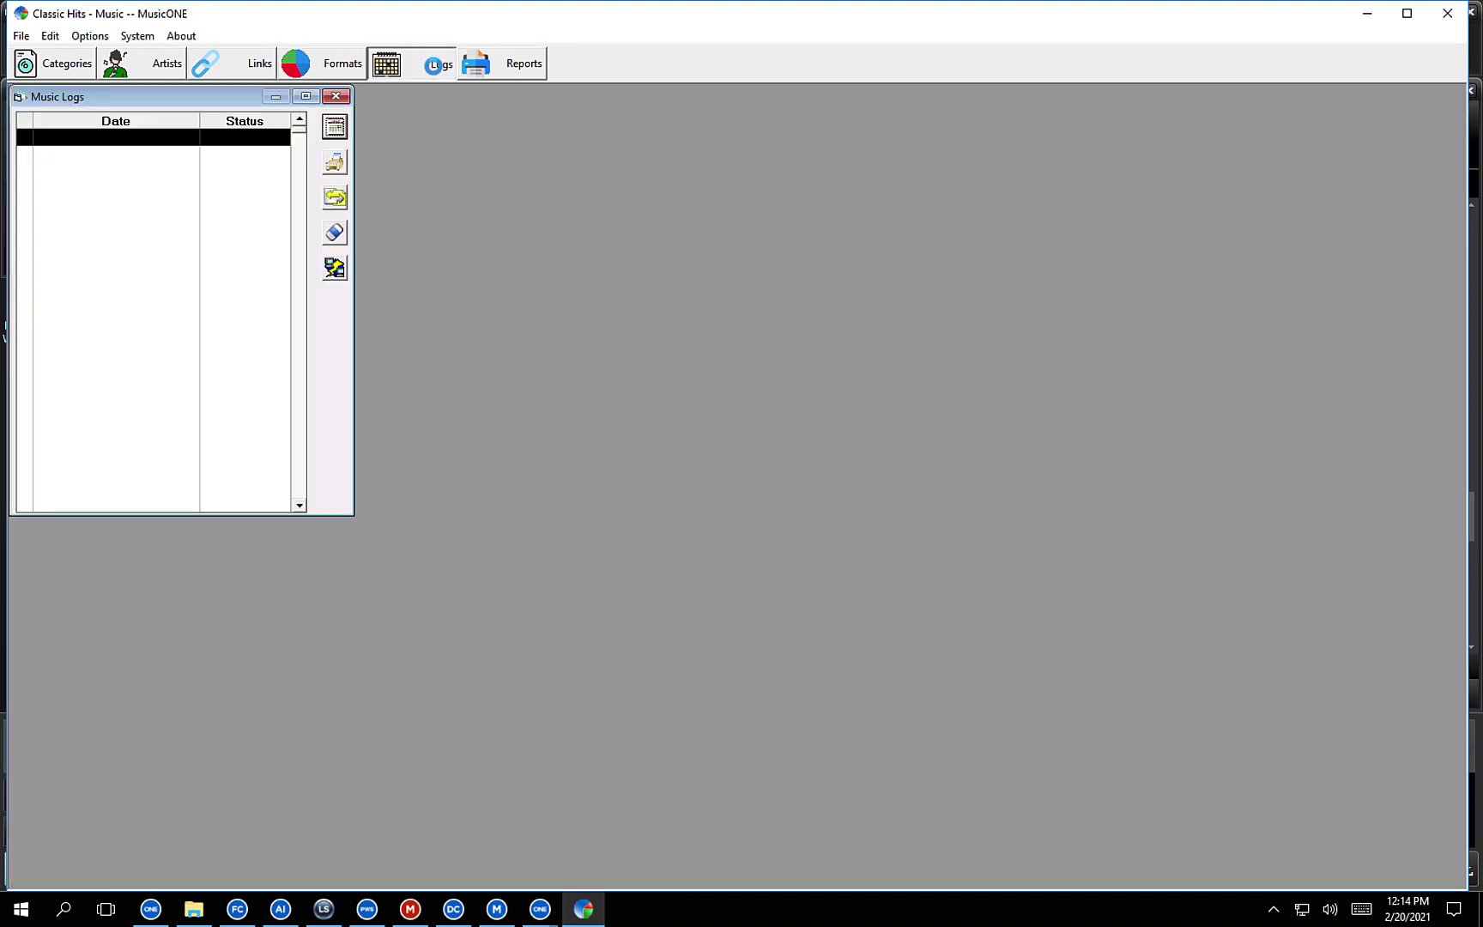
{"action": "left_click", "coordinate": [334, 162]}
{"action": "left_click", "coordinate": [227, 290]}
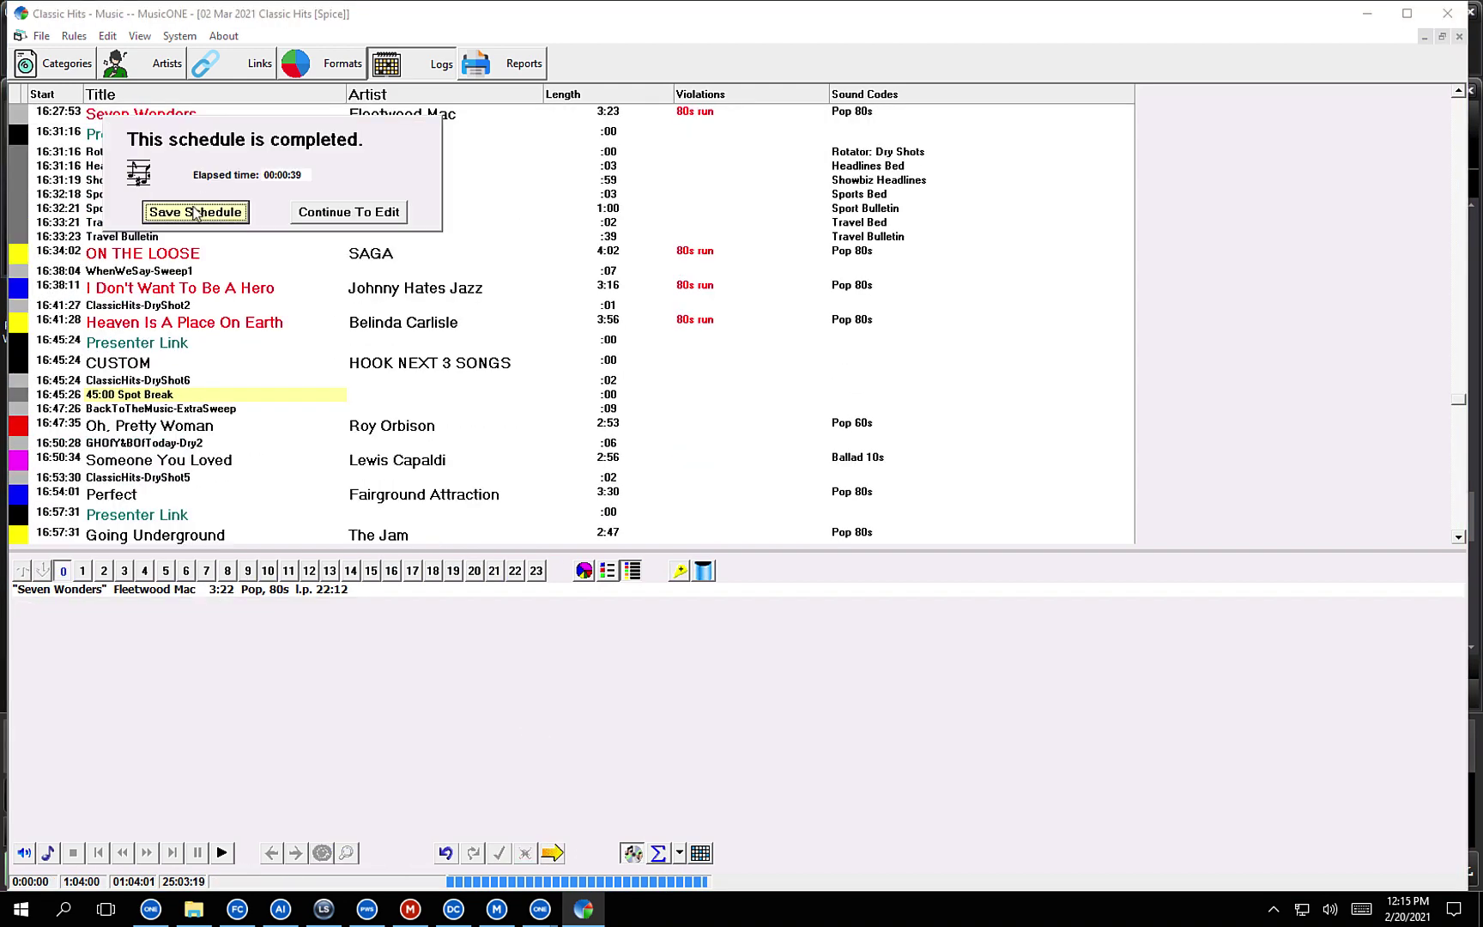
{"action": "left_click", "coordinate": [196, 213]}
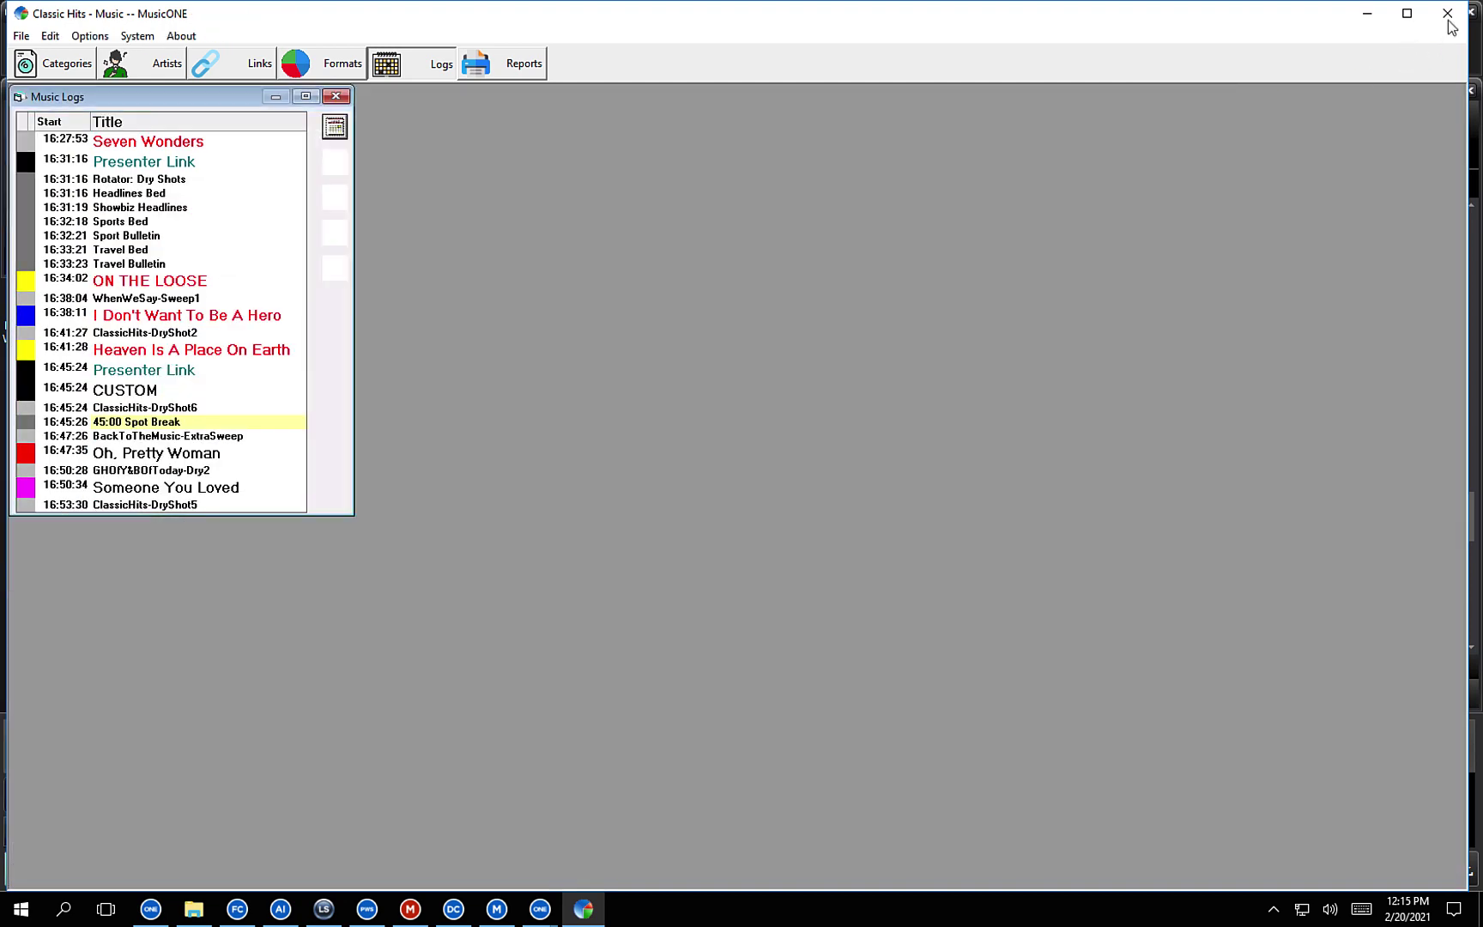
{"action": "left_click", "coordinate": [1447, 13]}
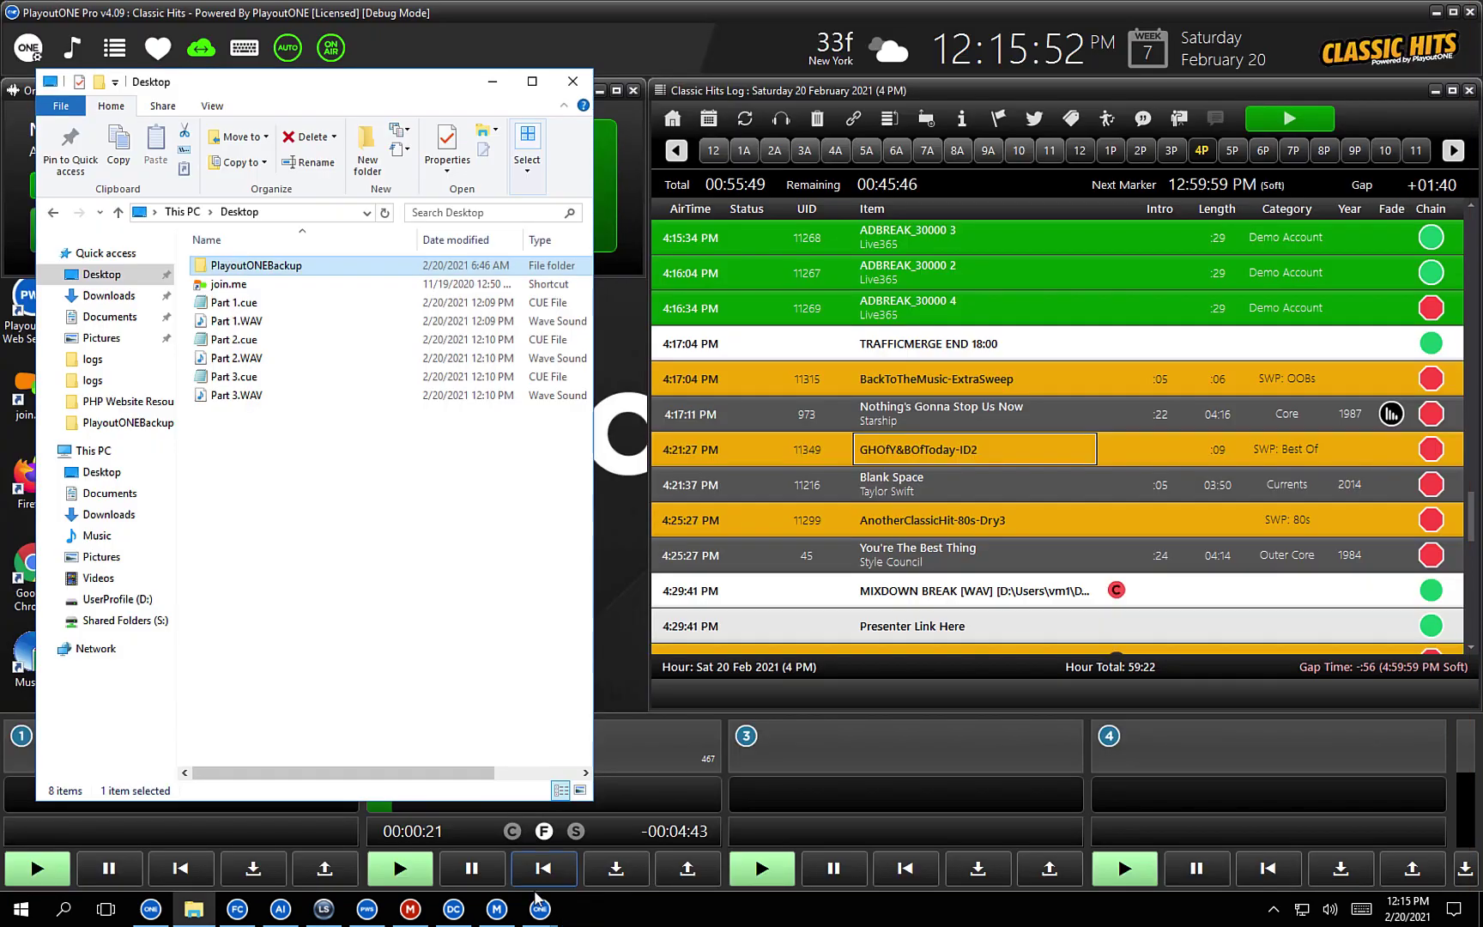
Switch to PlayoutONE and load the Classic Hits log for Tuesday 2 March 2021 at 12 AM
{"action": "left_click", "coordinate": [540, 909]}
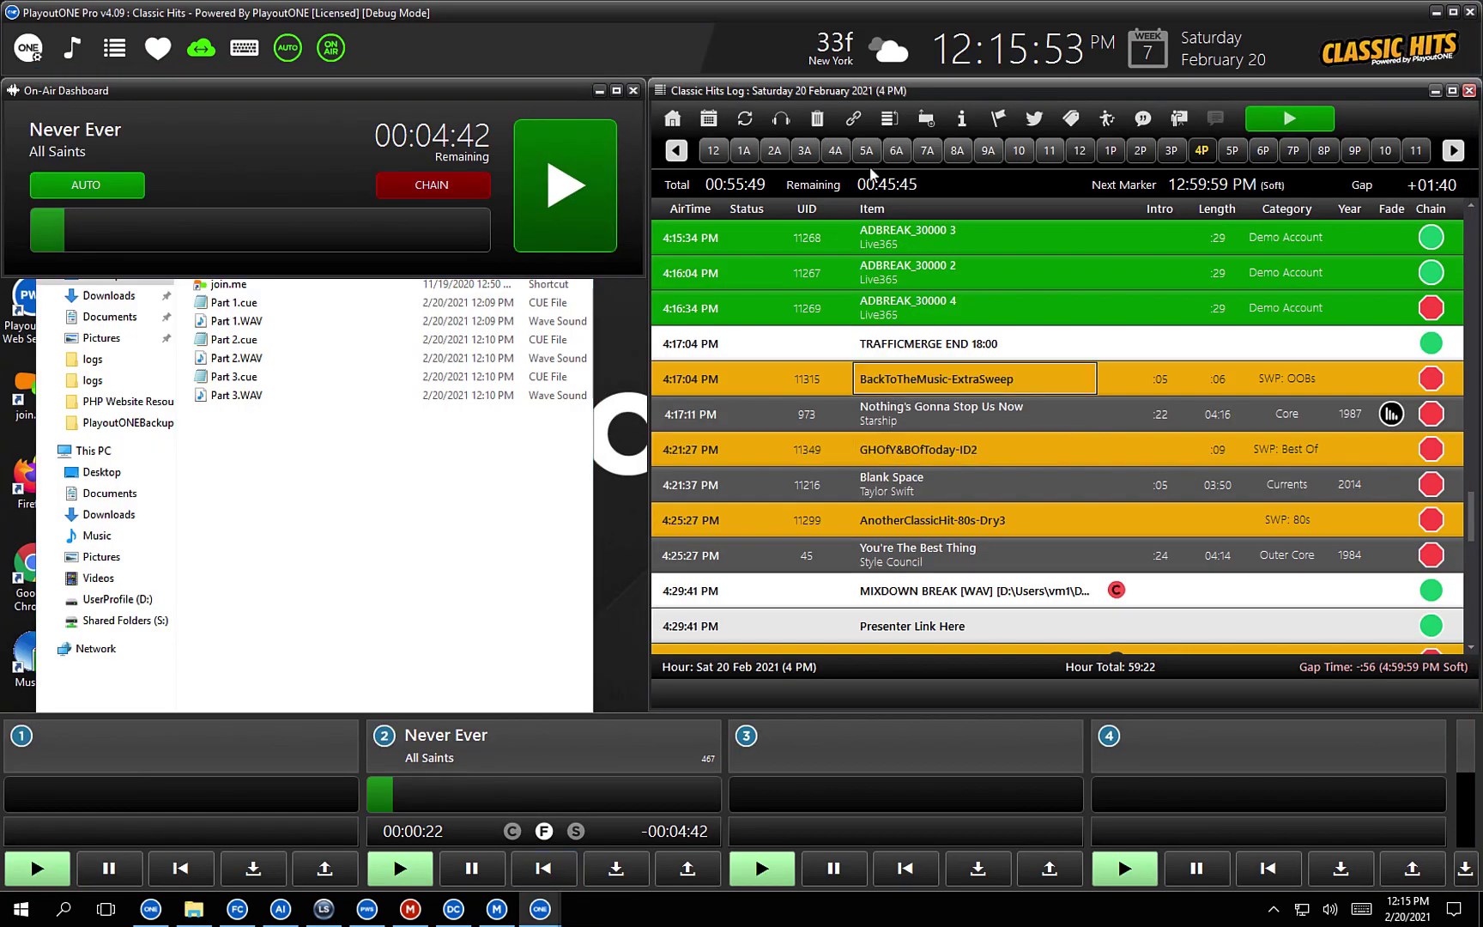
{"action": "left_click", "coordinate": [709, 118]}
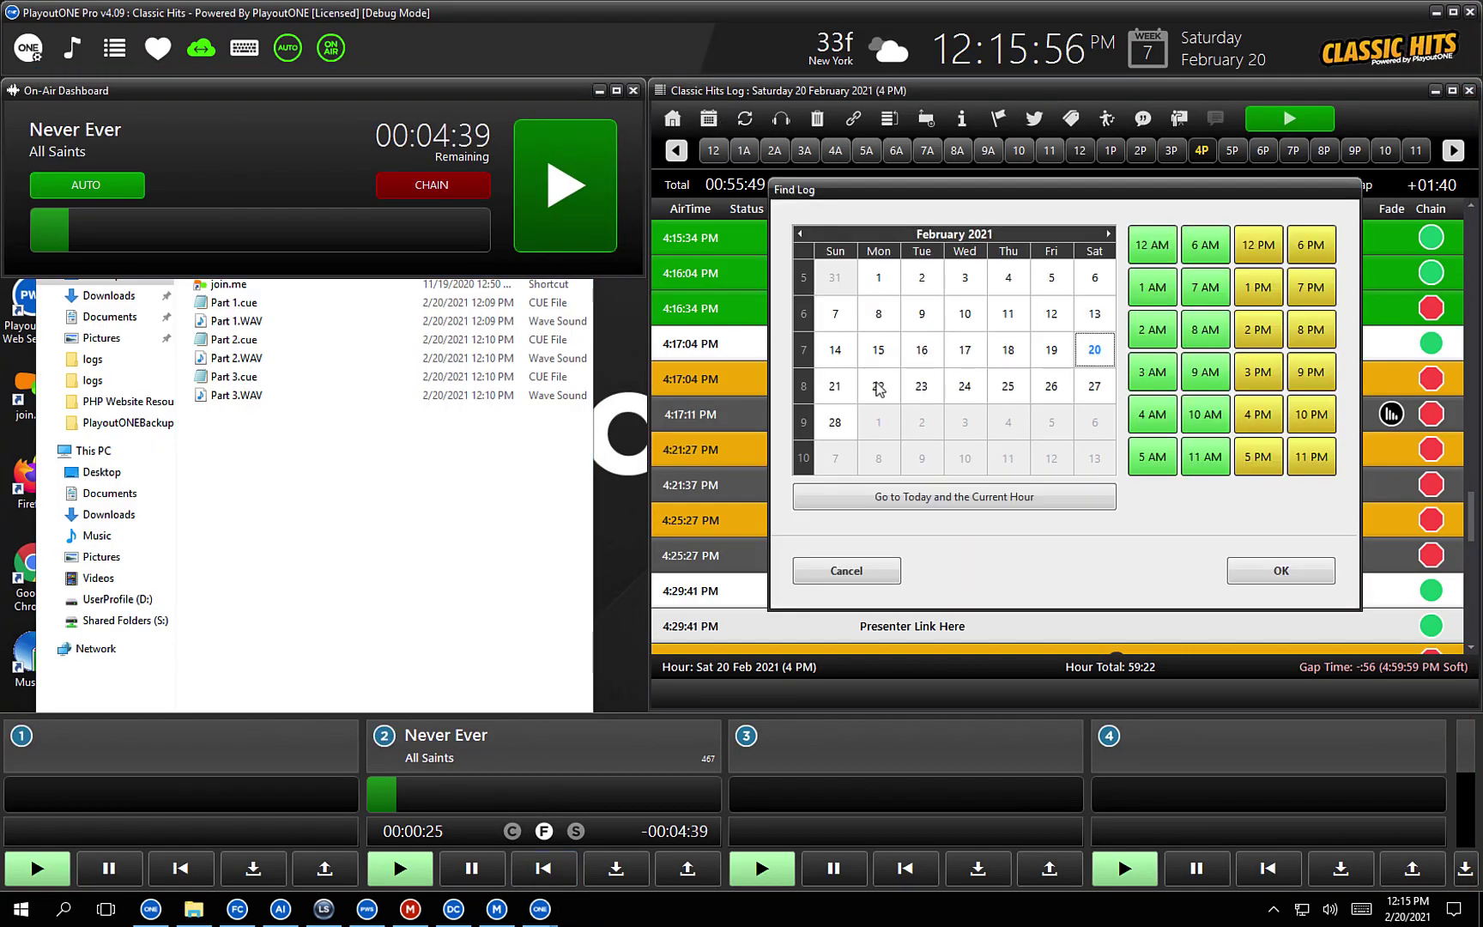
{"action": "left_click", "coordinate": [924, 419]}
{"action": "left_click", "coordinate": [1152, 245]}
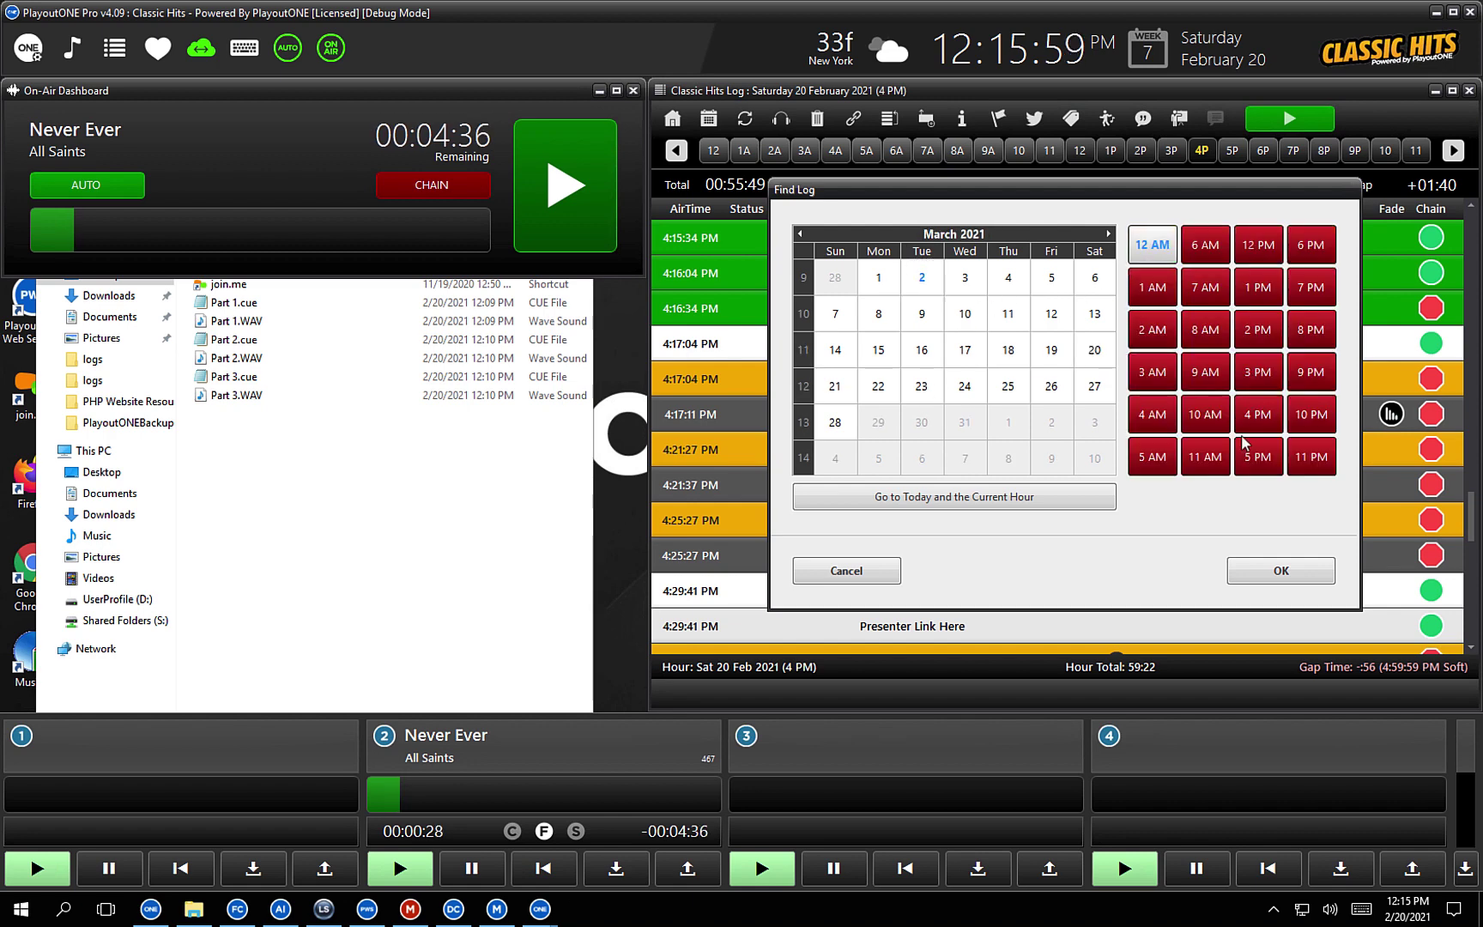
{"action": "left_click", "coordinate": [1281, 571]}
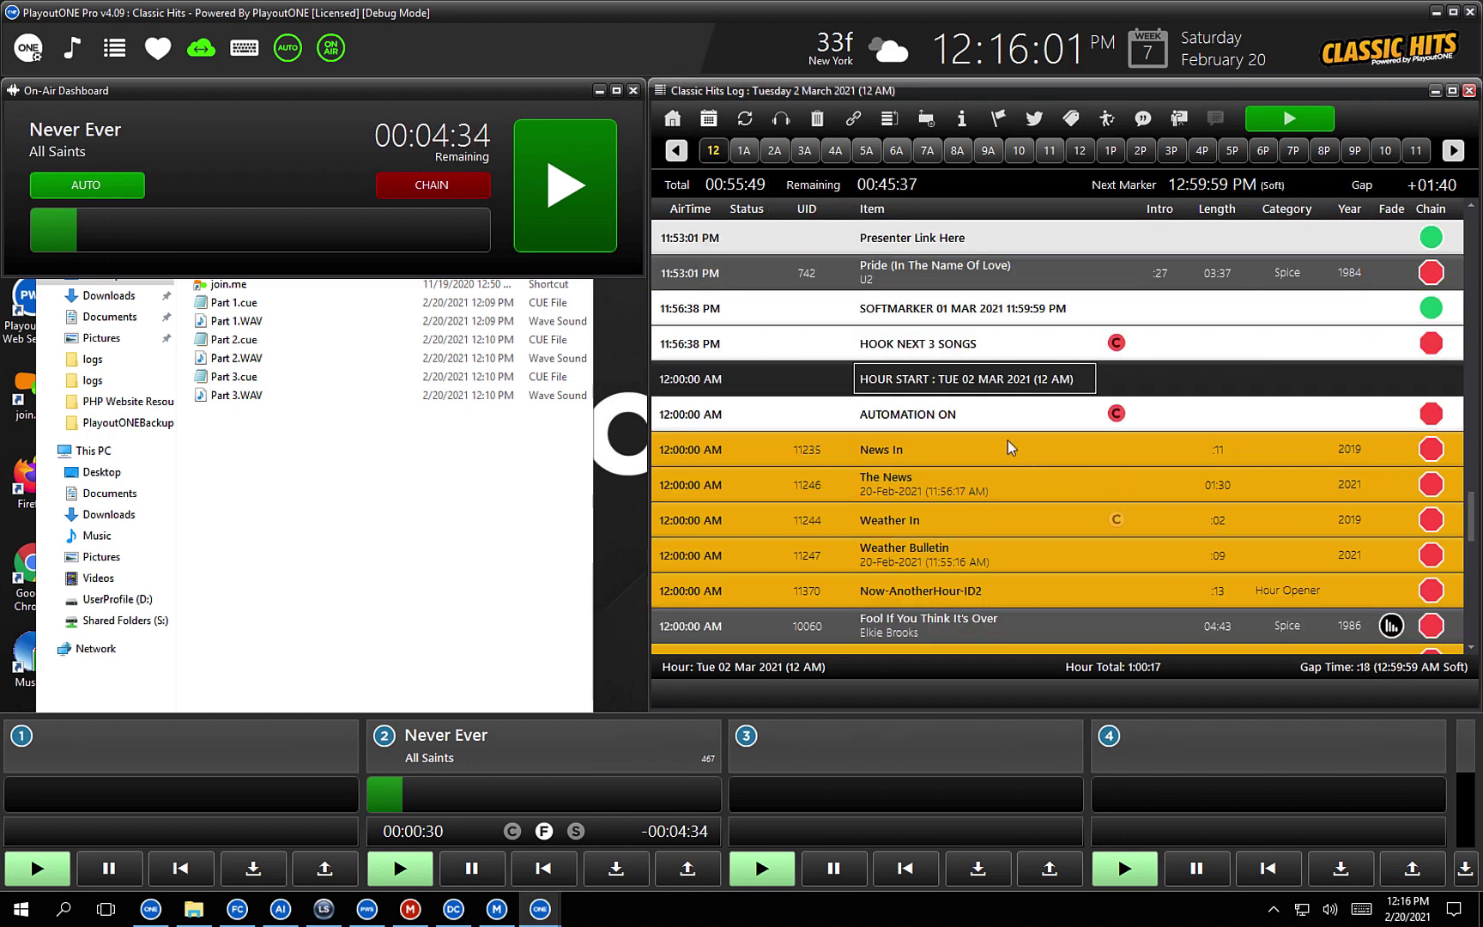
Examine the log as far as the 1 AM hour start and widen the log window to read the Mixdown Break command in full
{"action": "scroll", "coordinate": [1007, 440], "scroll_direction": "down", "scroll_amount": 7}
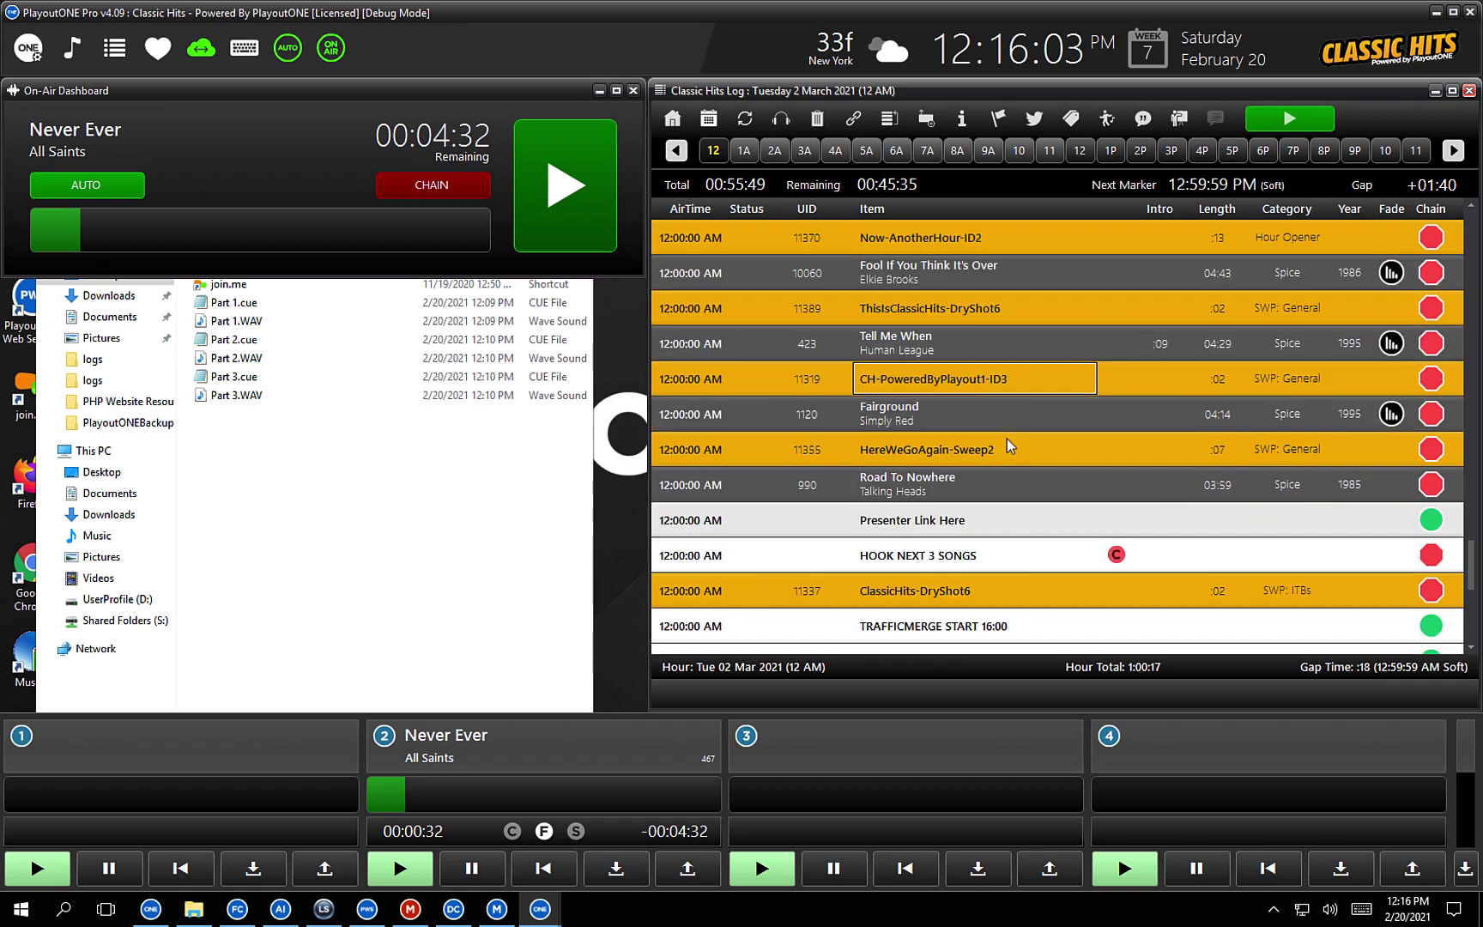
{"action": "scroll", "coordinate": [1006, 437], "scroll_direction": "down", "scroll_amount": 10}
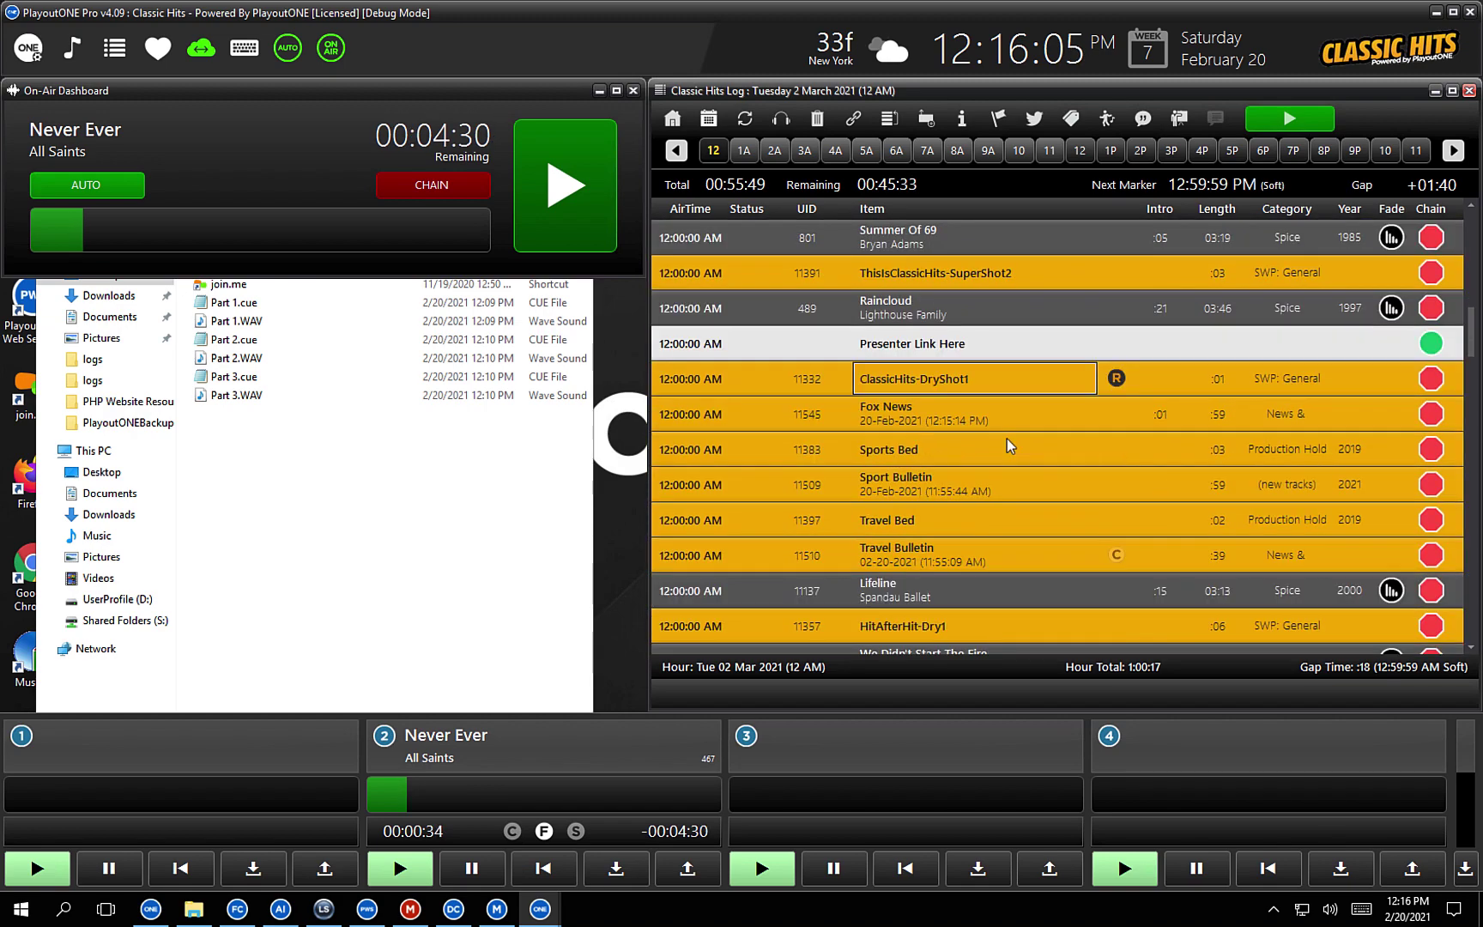
{"action": "scroll", "coordinate": [1007, 440], "scroll_direction": "down", "scroll_amount": 8}
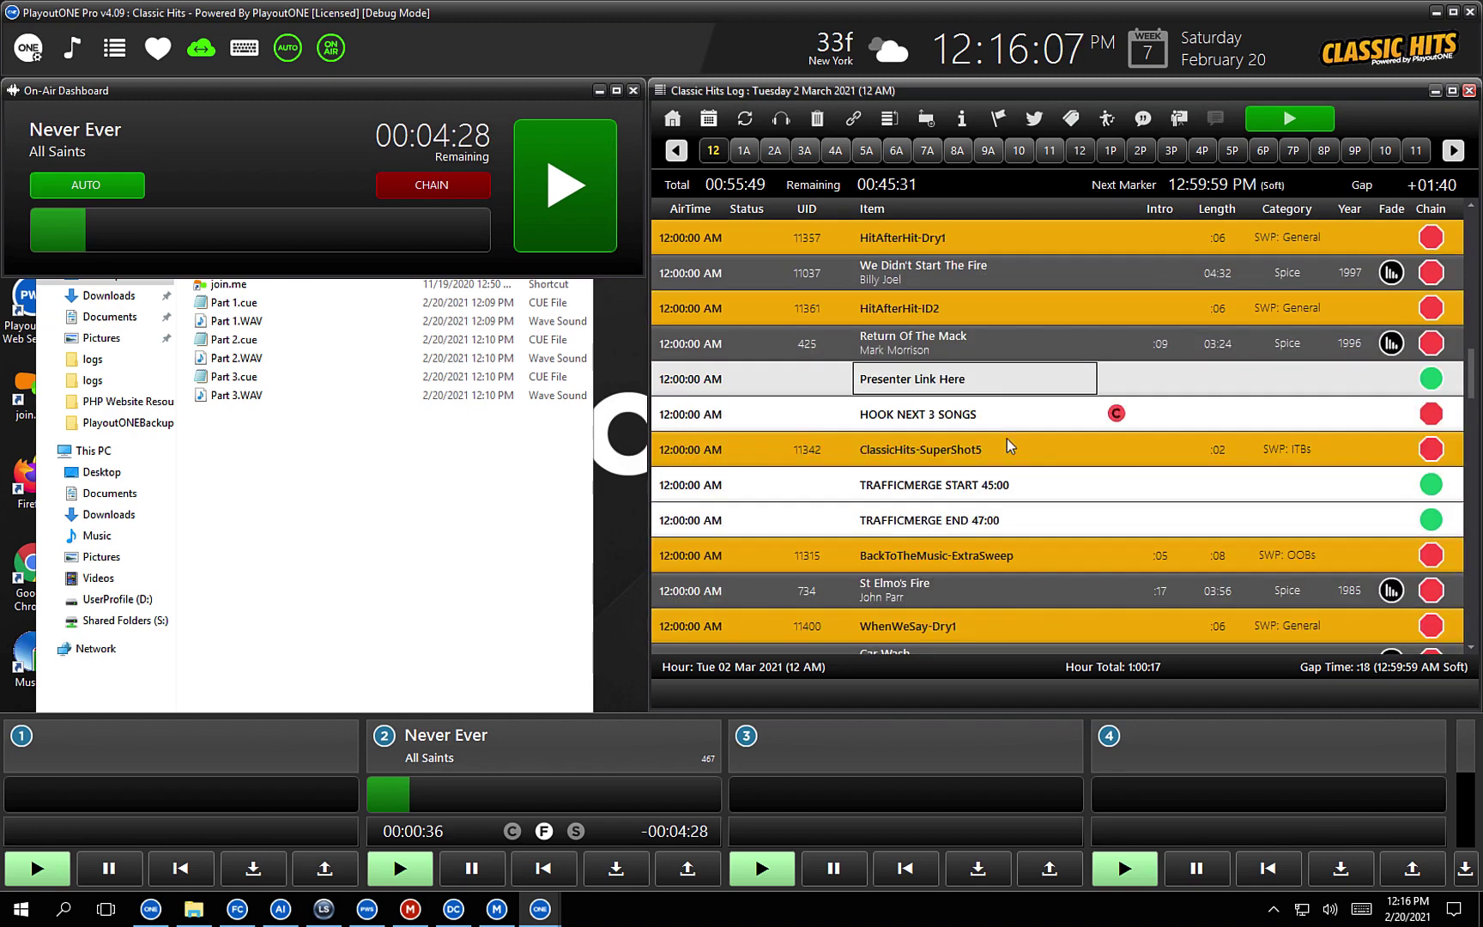
{"action": "scroll", "coordinate": [1007, 439], "scroll_direction": "down", "scroll_amount": 8}
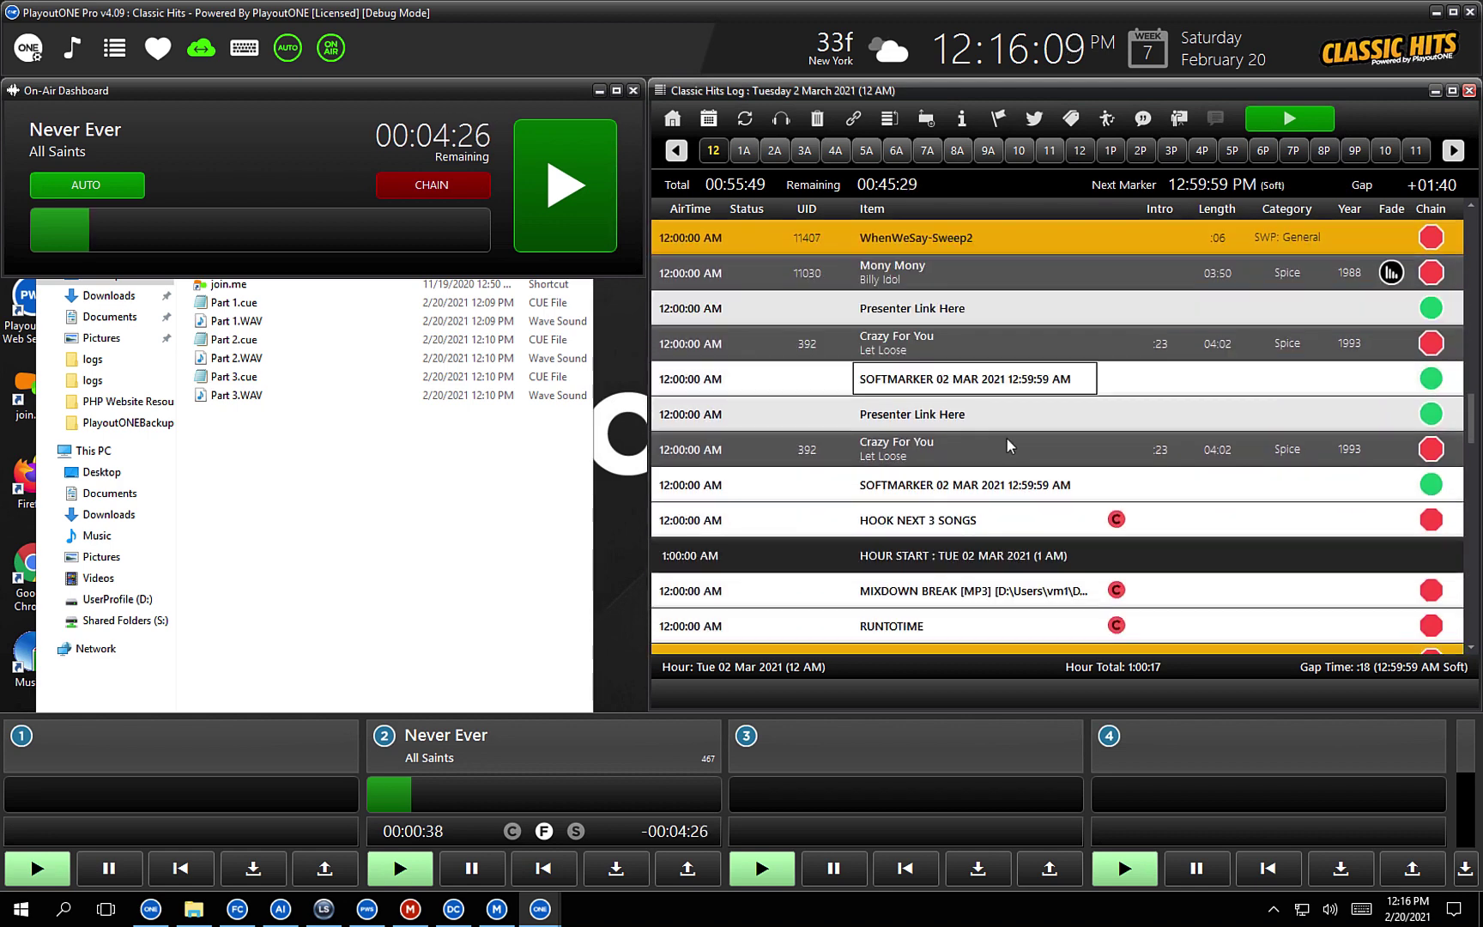
{"action": "scroll", "coordinate": [1009, 444], "scroll_direction": "down", "scroll_amount": 2}
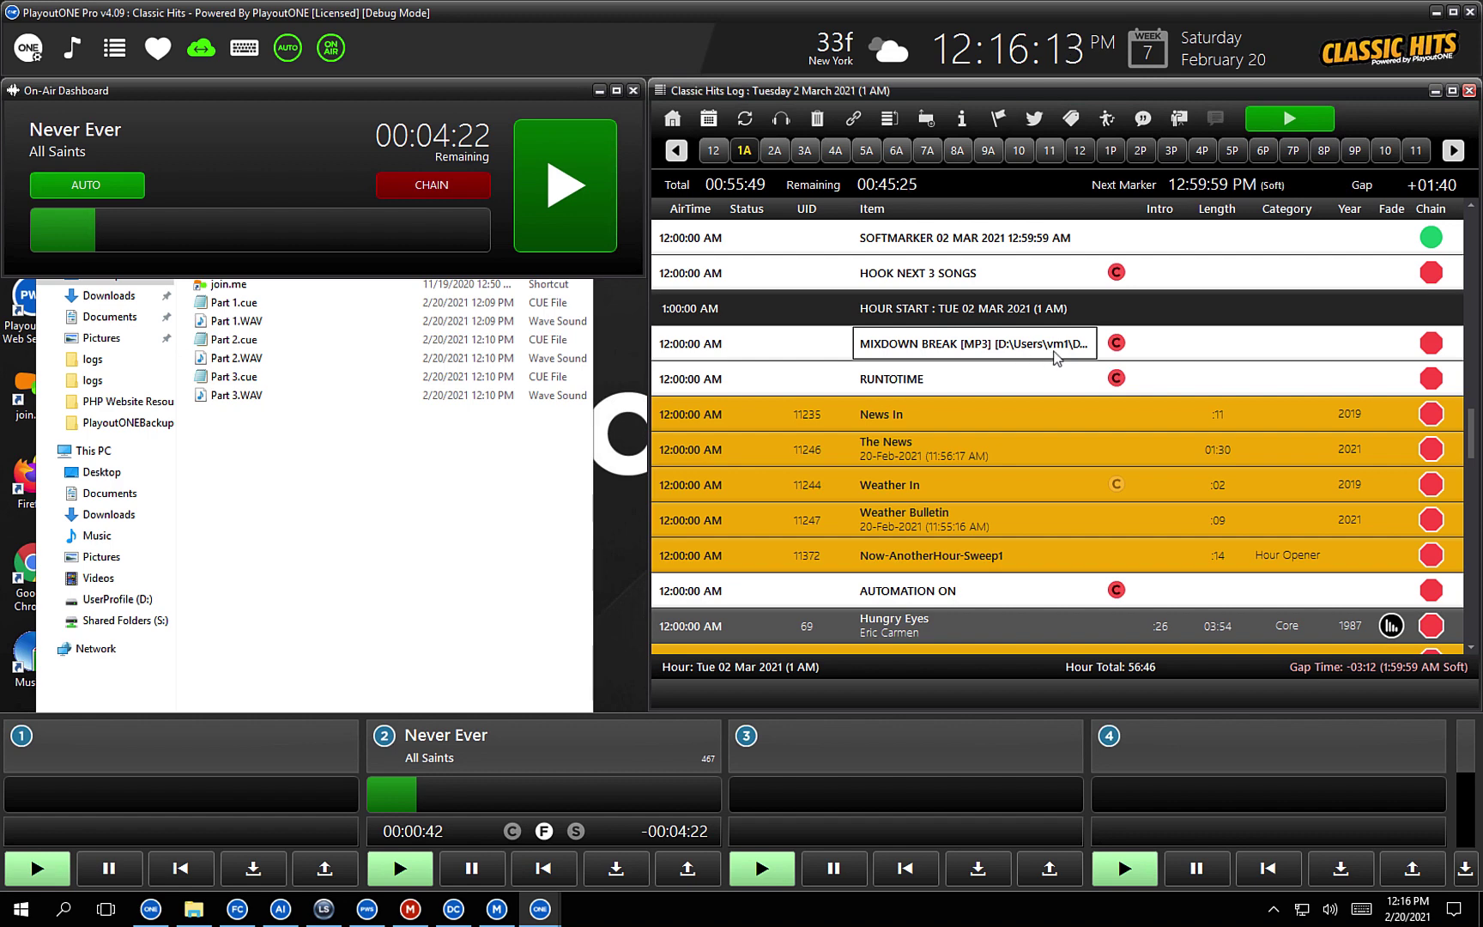
{"action": "scroll", "coordinate": [1058, 359], "scroll_direction": "down", "scroll_amount": 1}
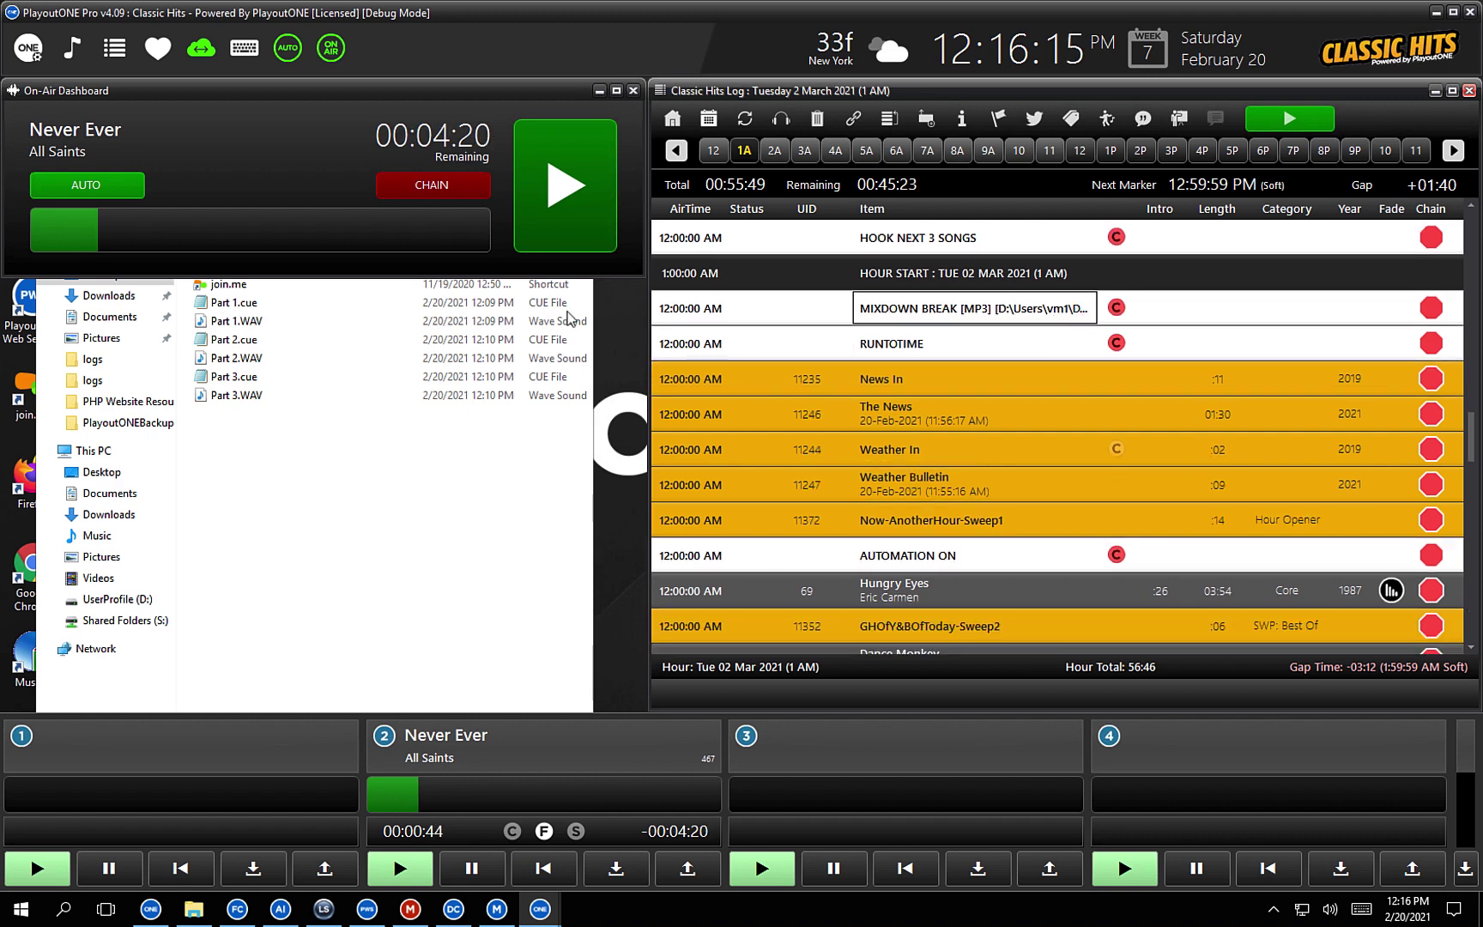
{"action": "left_click_drag", "start_coordinate": [645, 309], "coordinate": [225, 308]}
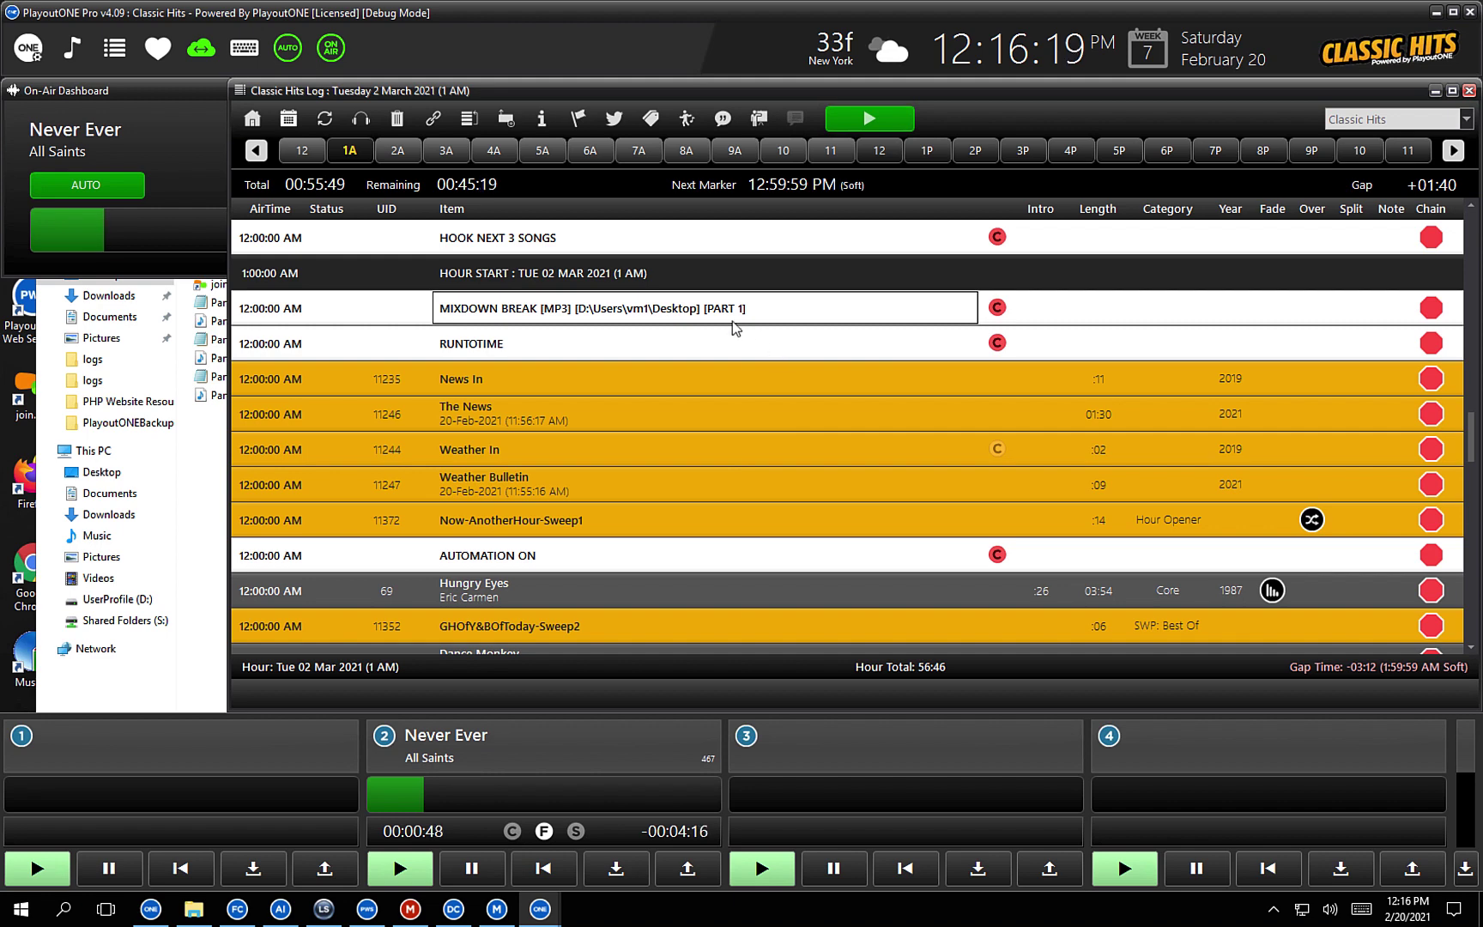
Start a mixdown of the 1 AM hour of 2 March 2021 with cue sheet export enabled
{"action": "left_click", "coordinate": [713, 348]}
{"action": "right_click", "coordinate": [688, 392]}
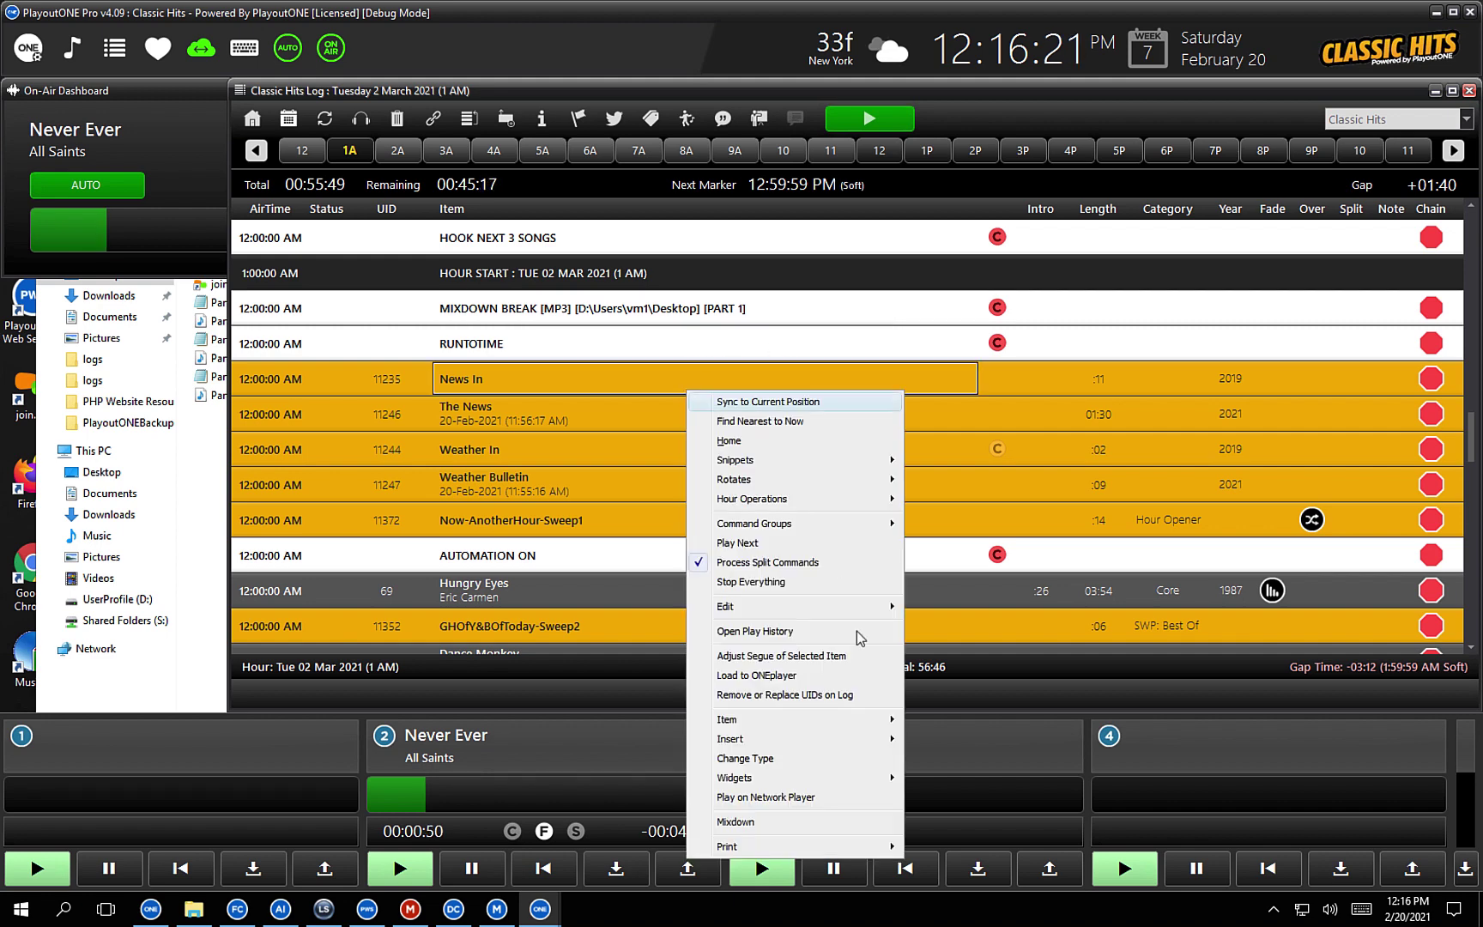
{"action": "left_click", "coordinate": [748, 821]}
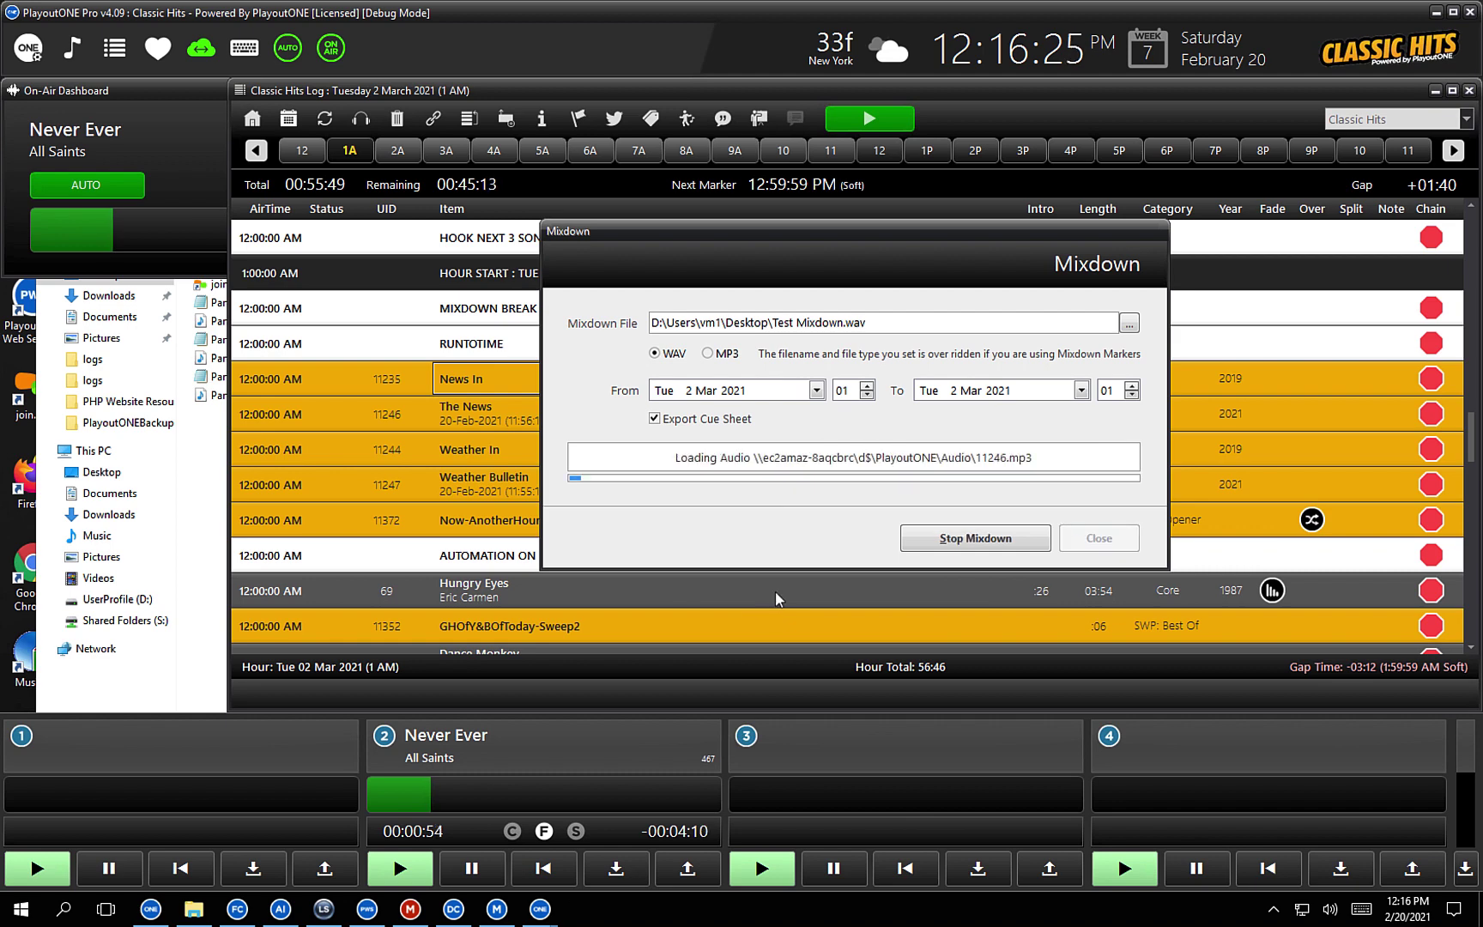
Delete the old Part 1, Part 2 and Part 3 WAV and cue files from the Desktop folder and keep that folder in view
{"action": "left_click", "coordinate": [194, 912]}
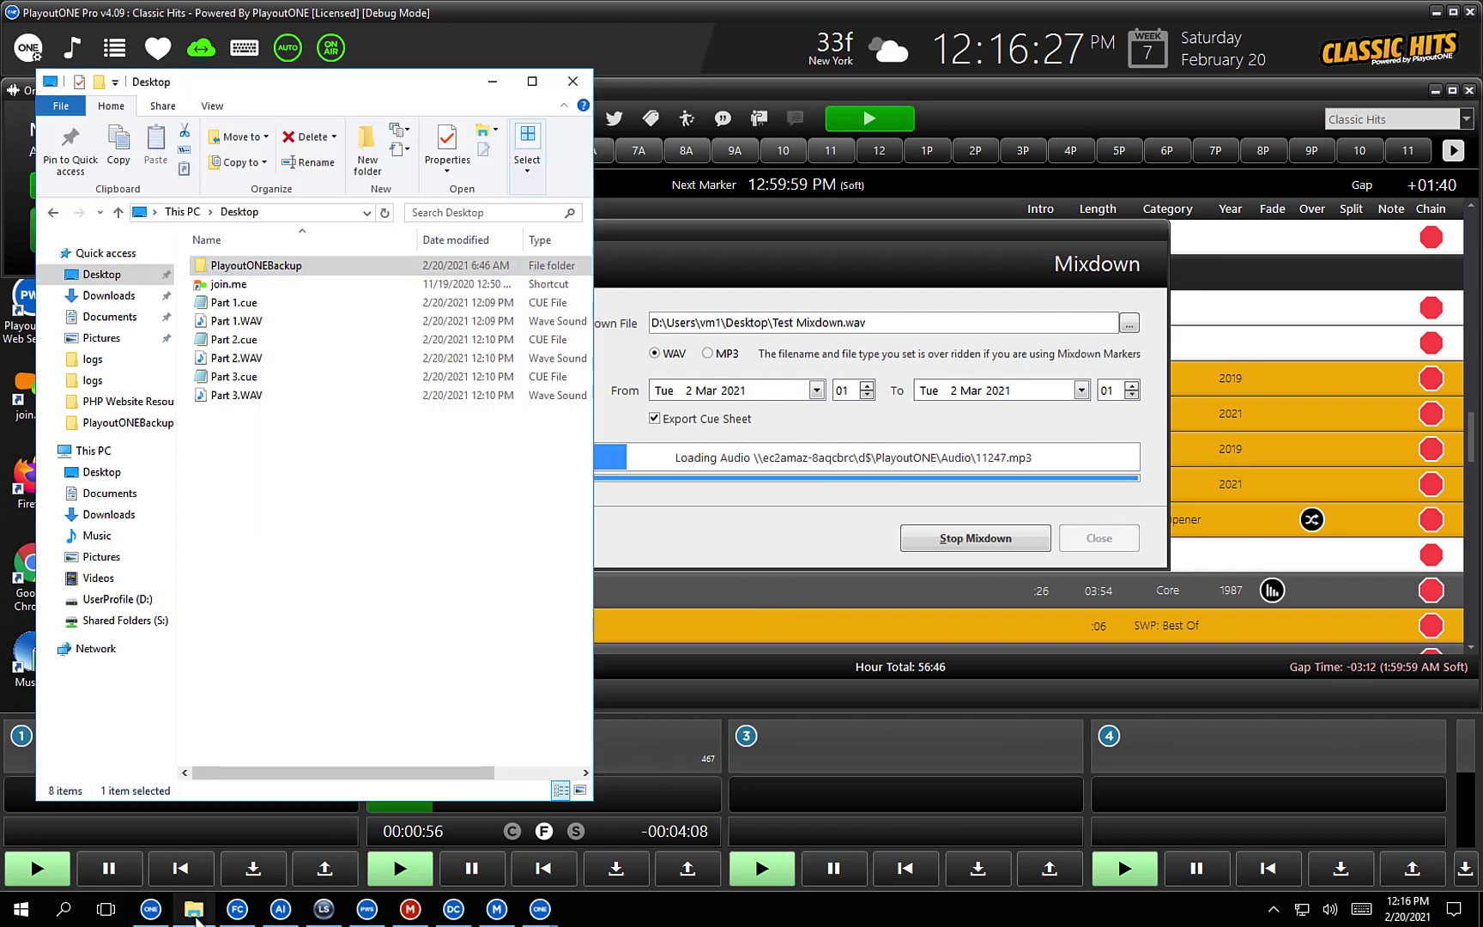
{"action": "left_click_drag", "start_coordinate": [392, 434], "coordinate": [246, 311]}
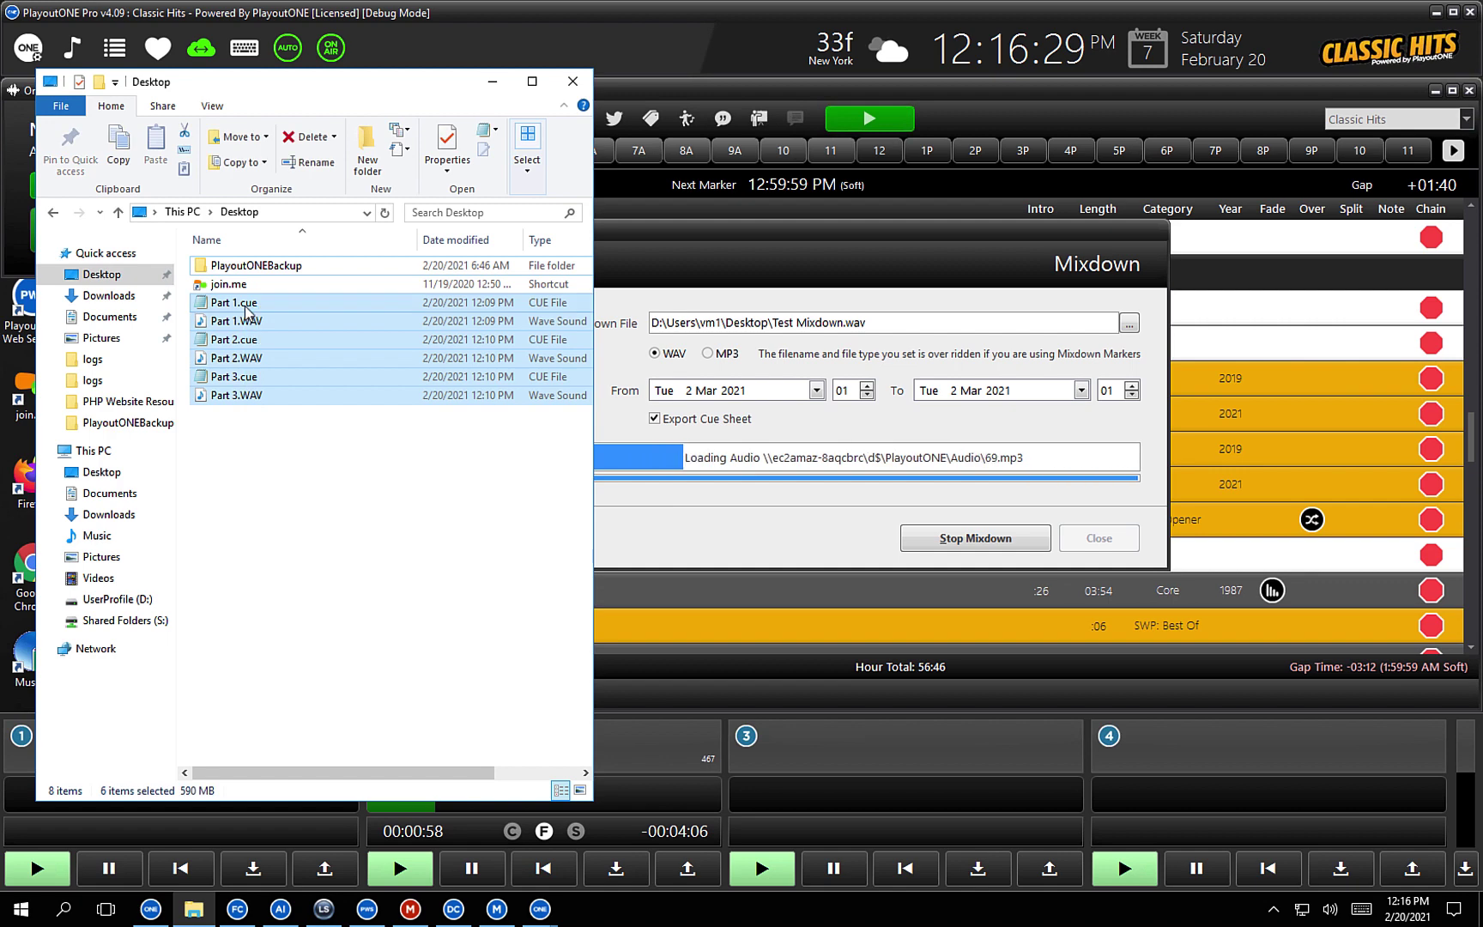
{"action": "key", "text": "Delete"}
{"action": "left_click", "coordinate": [800, 232]}
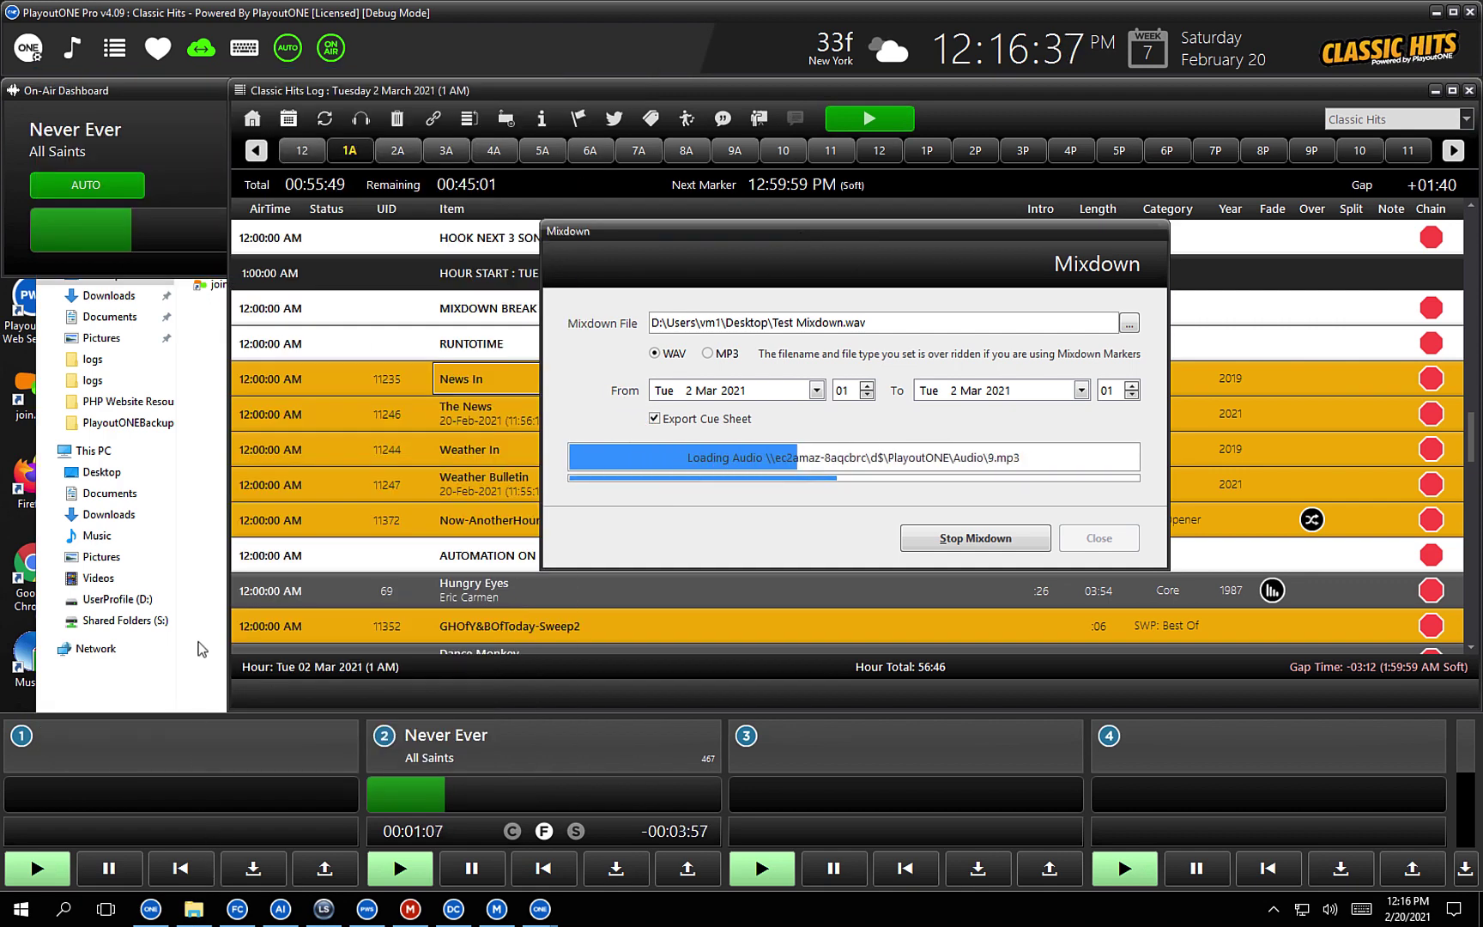
{"action": "left_click", "coordinate": [206, 630]}
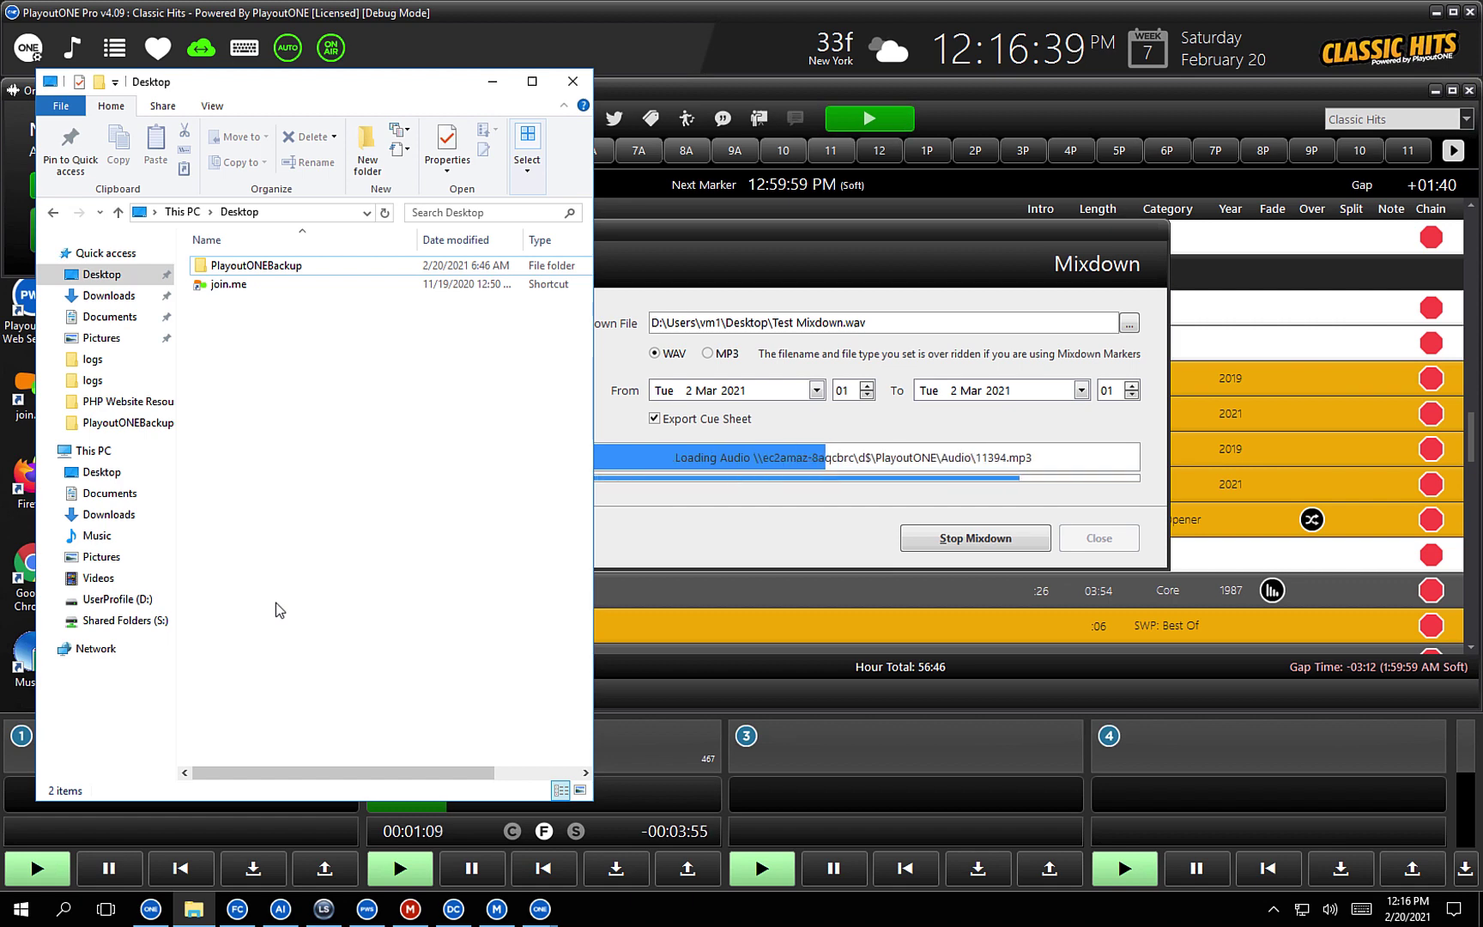